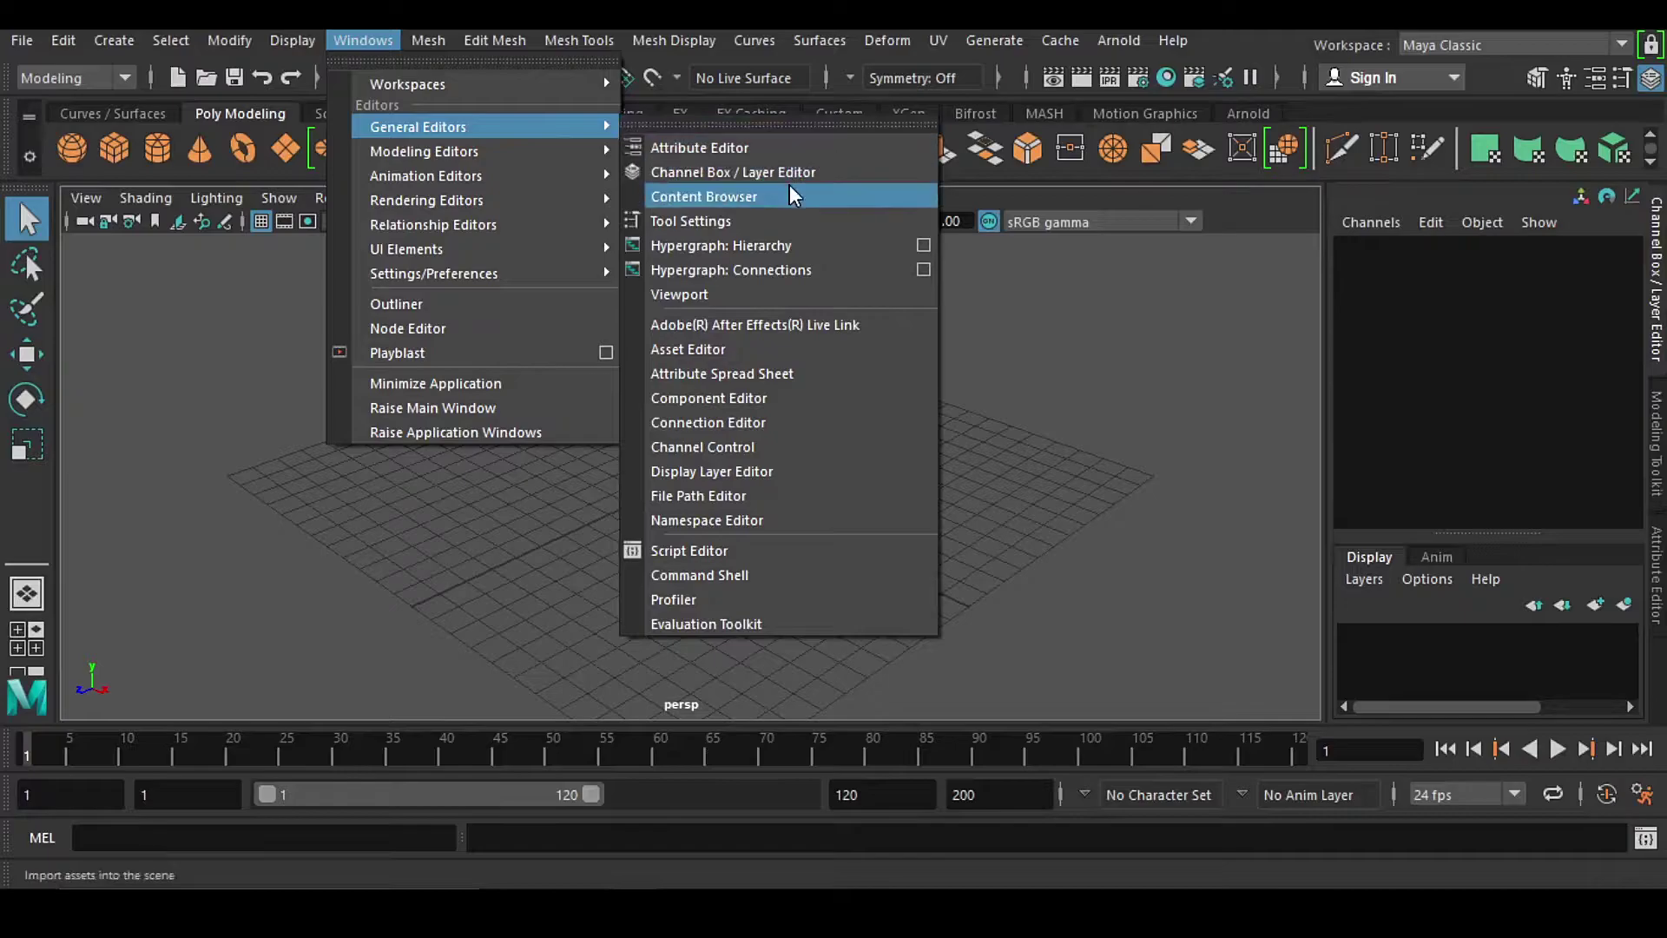
Step: Import Car.ma from the Vehicles folder of the Sculpting Base Meshes examples in the Content Browser
left_click(796, 196)
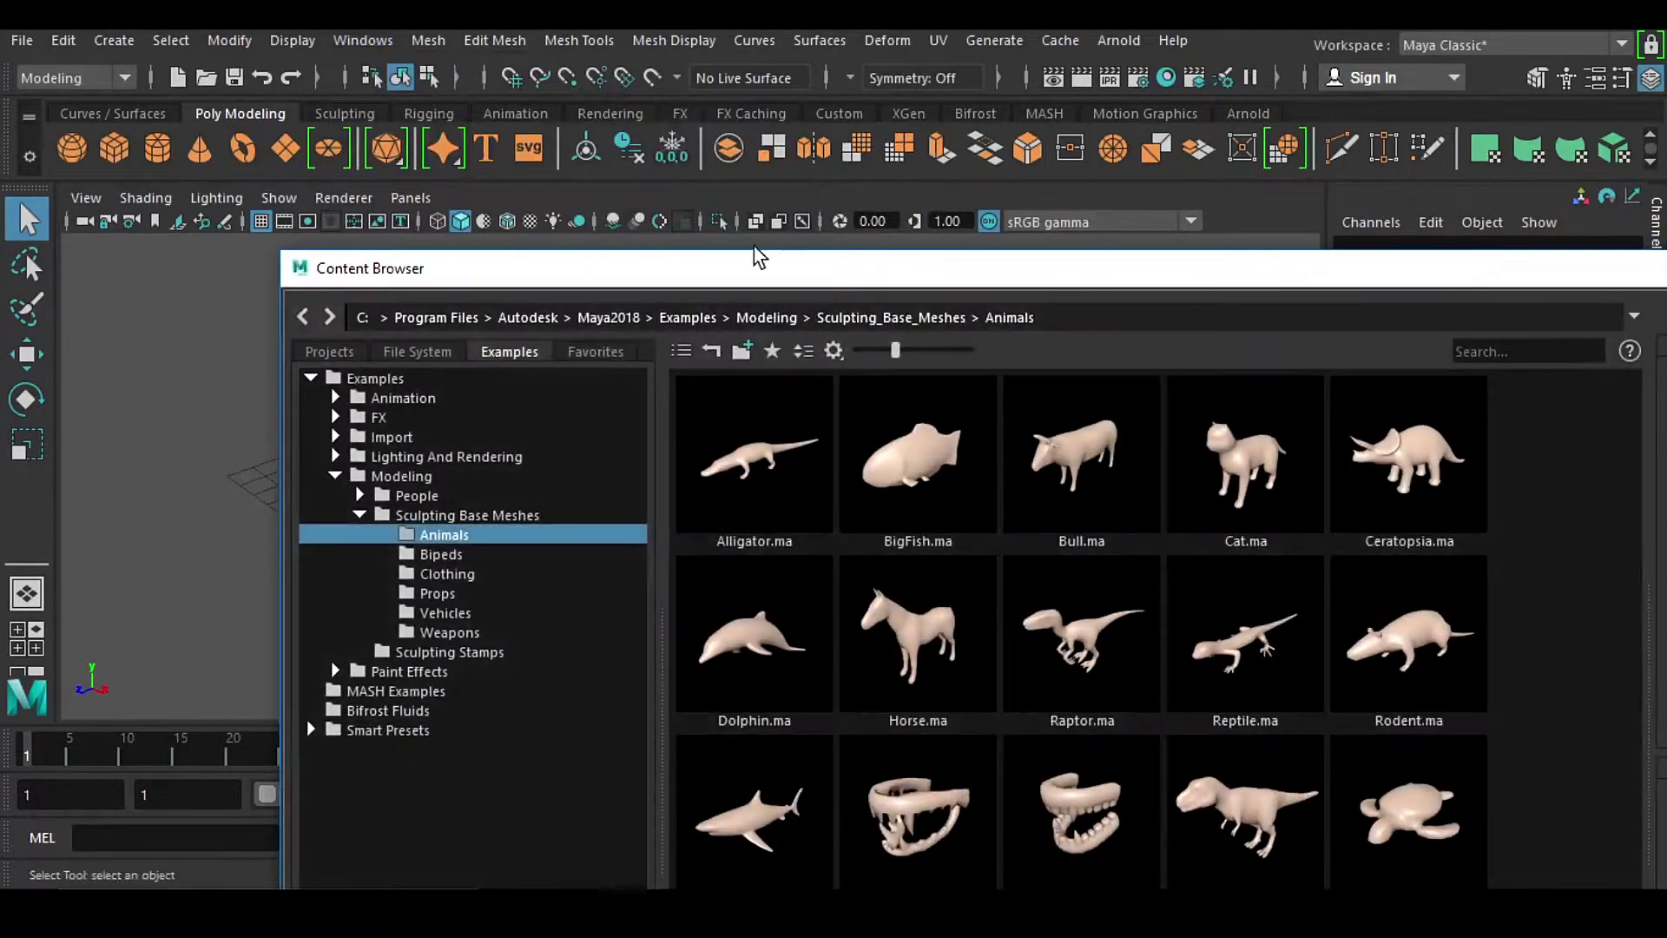
double_click(697, 276)
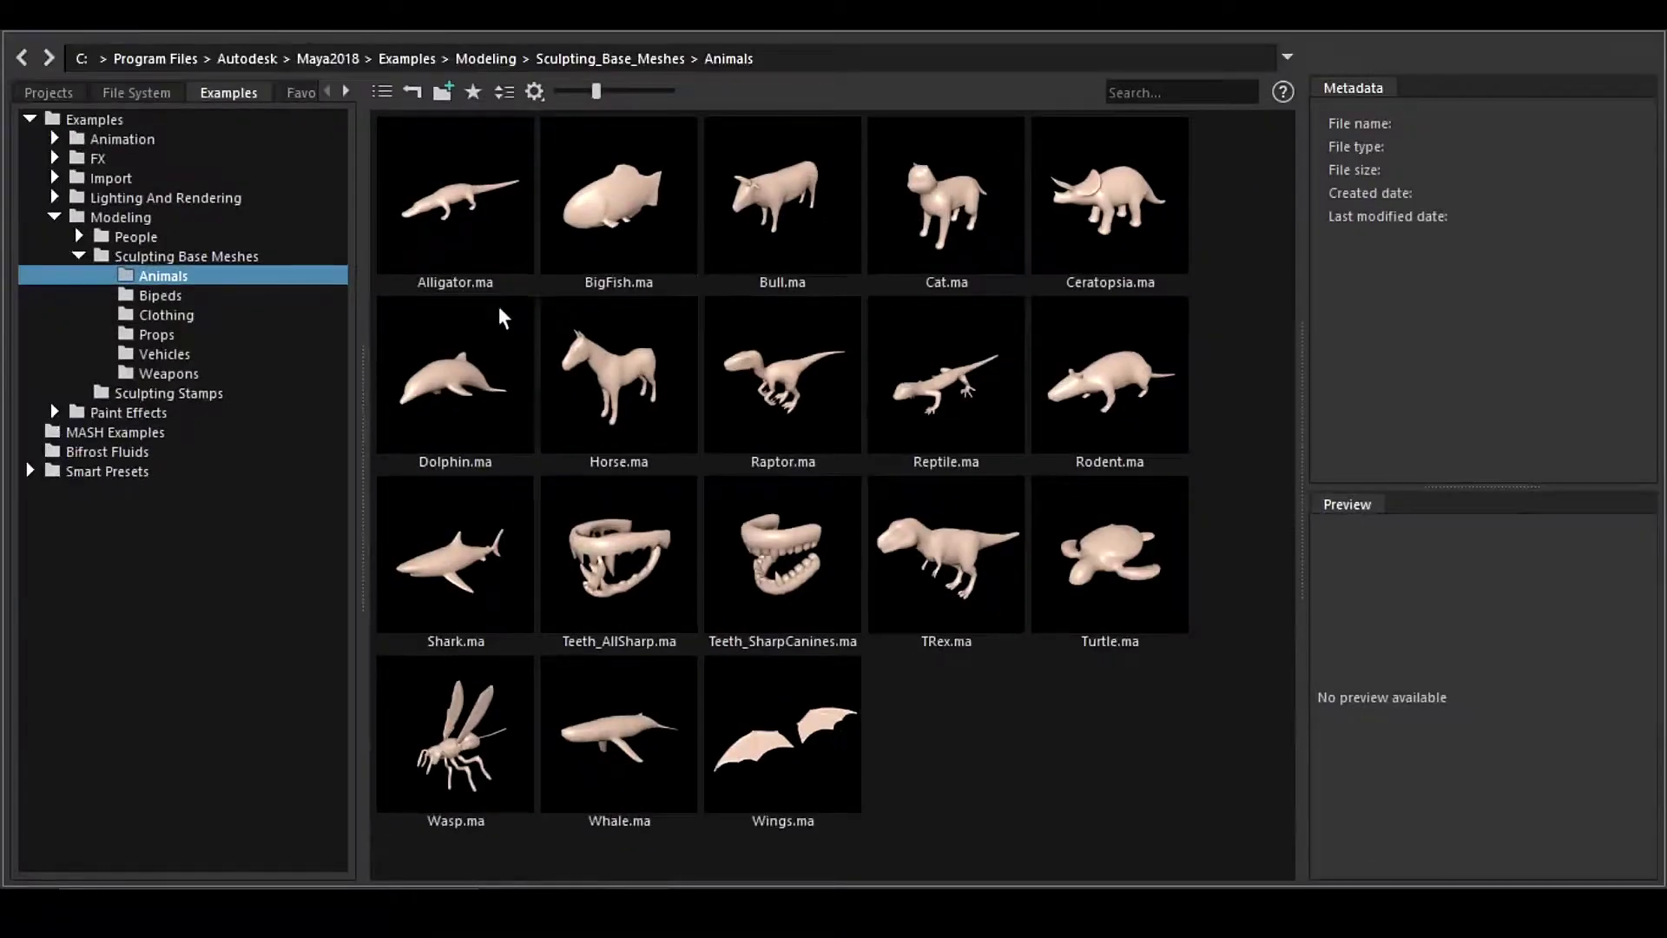
left_click(184, 352)
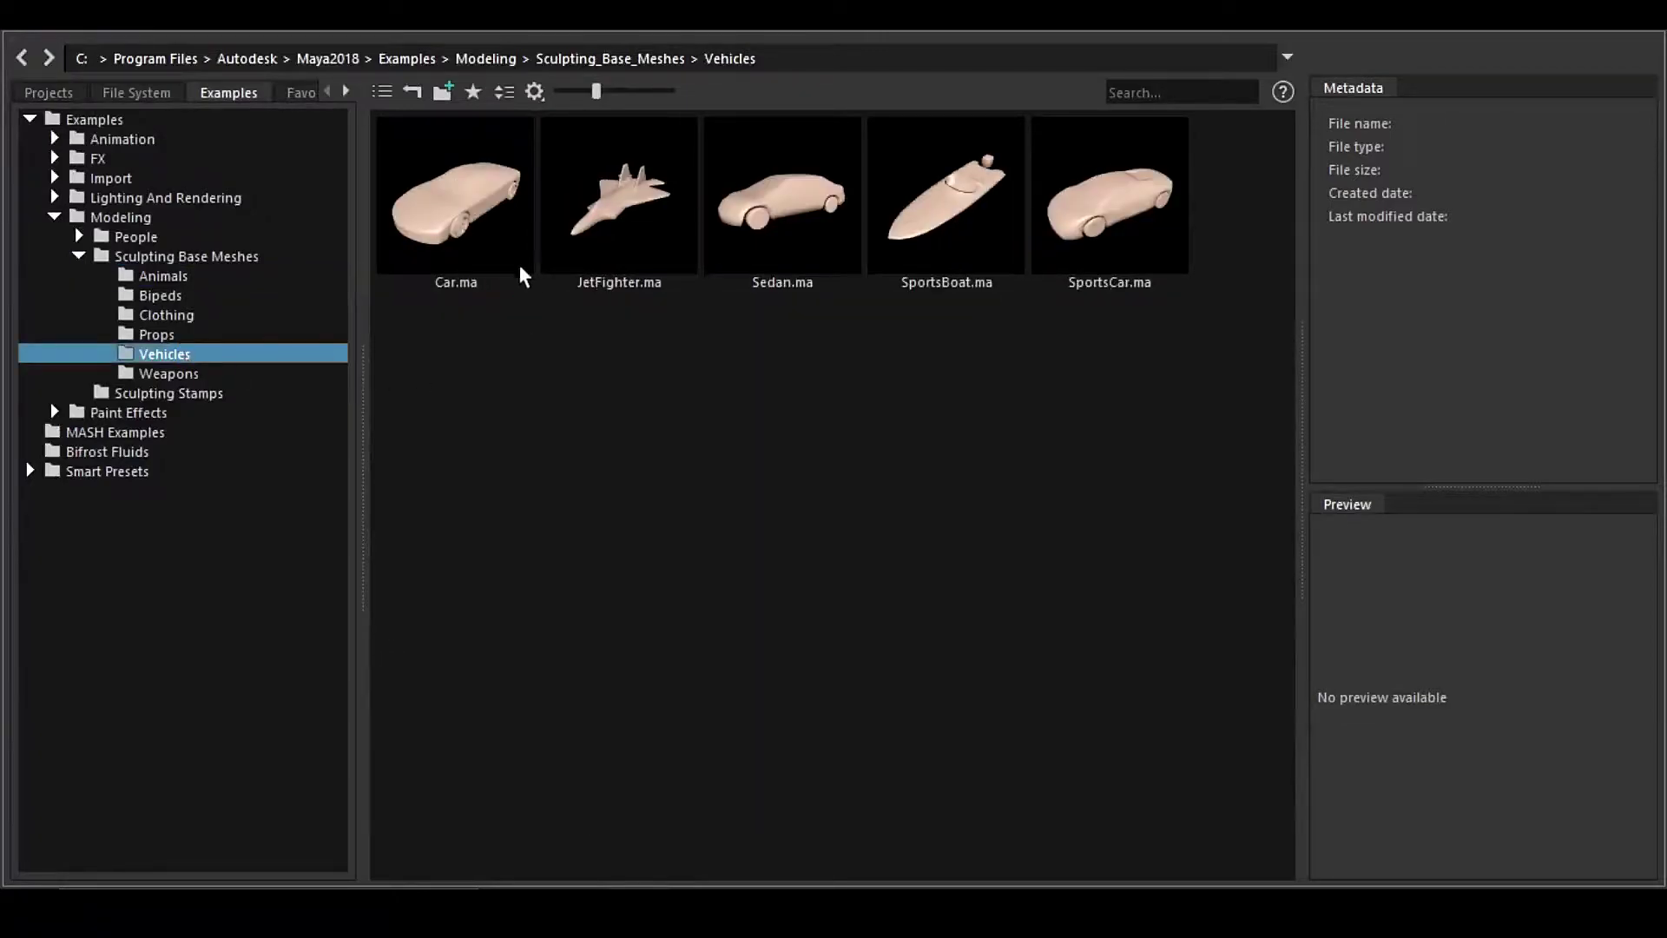
left_click(460, 196)
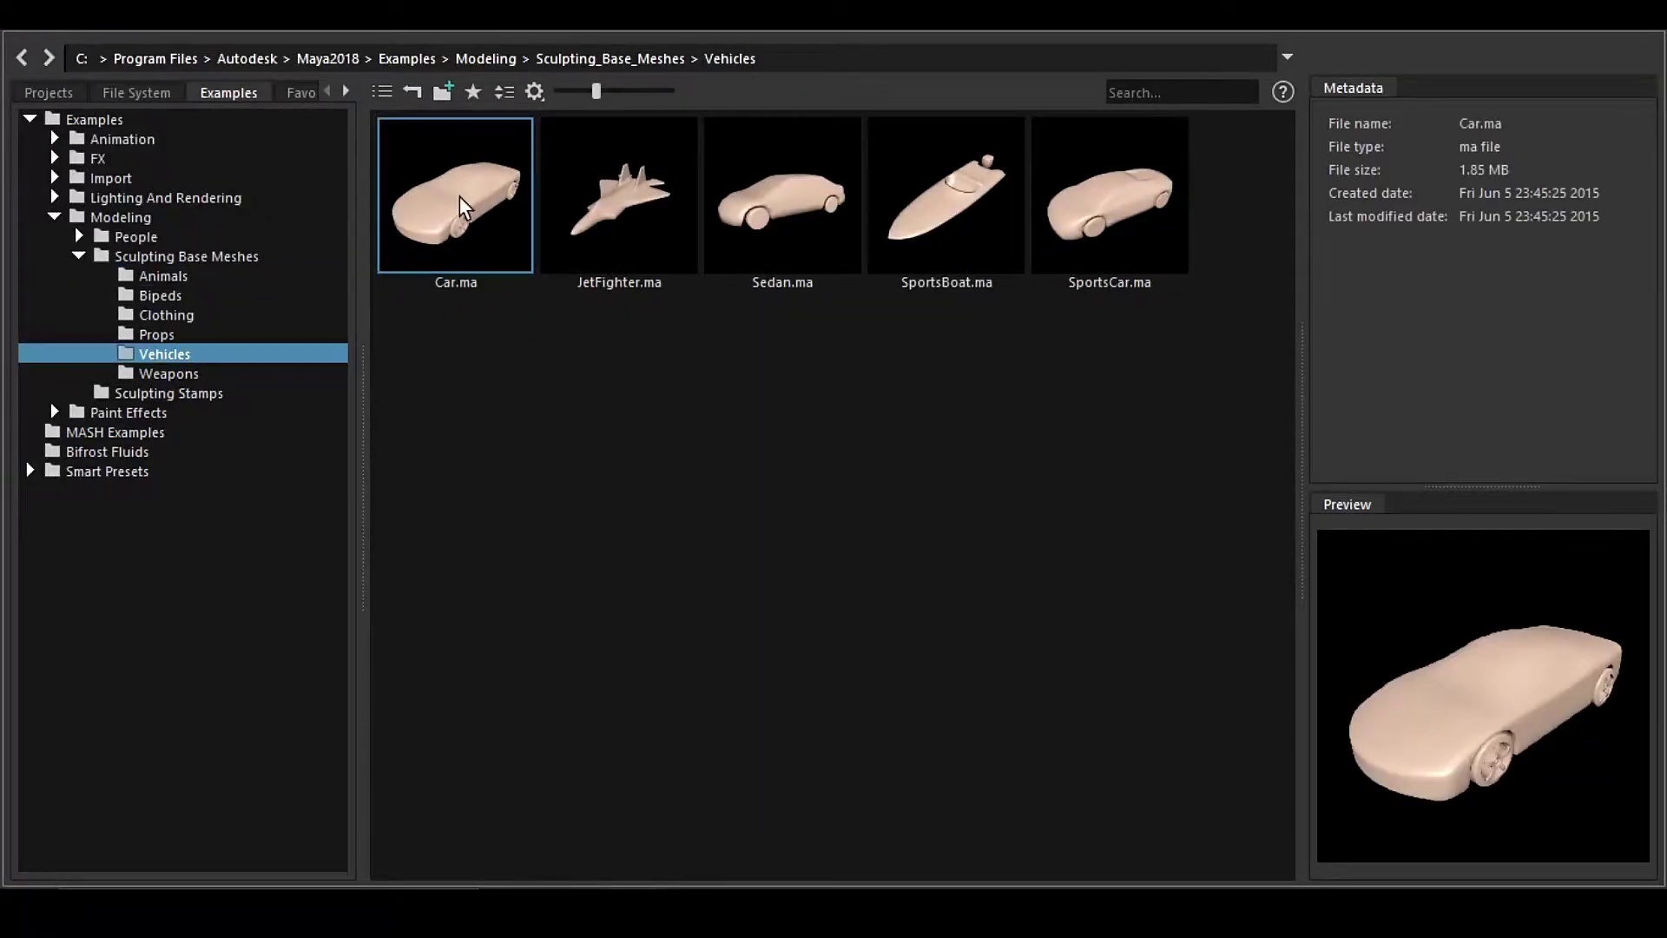
left_click(1657, 18)
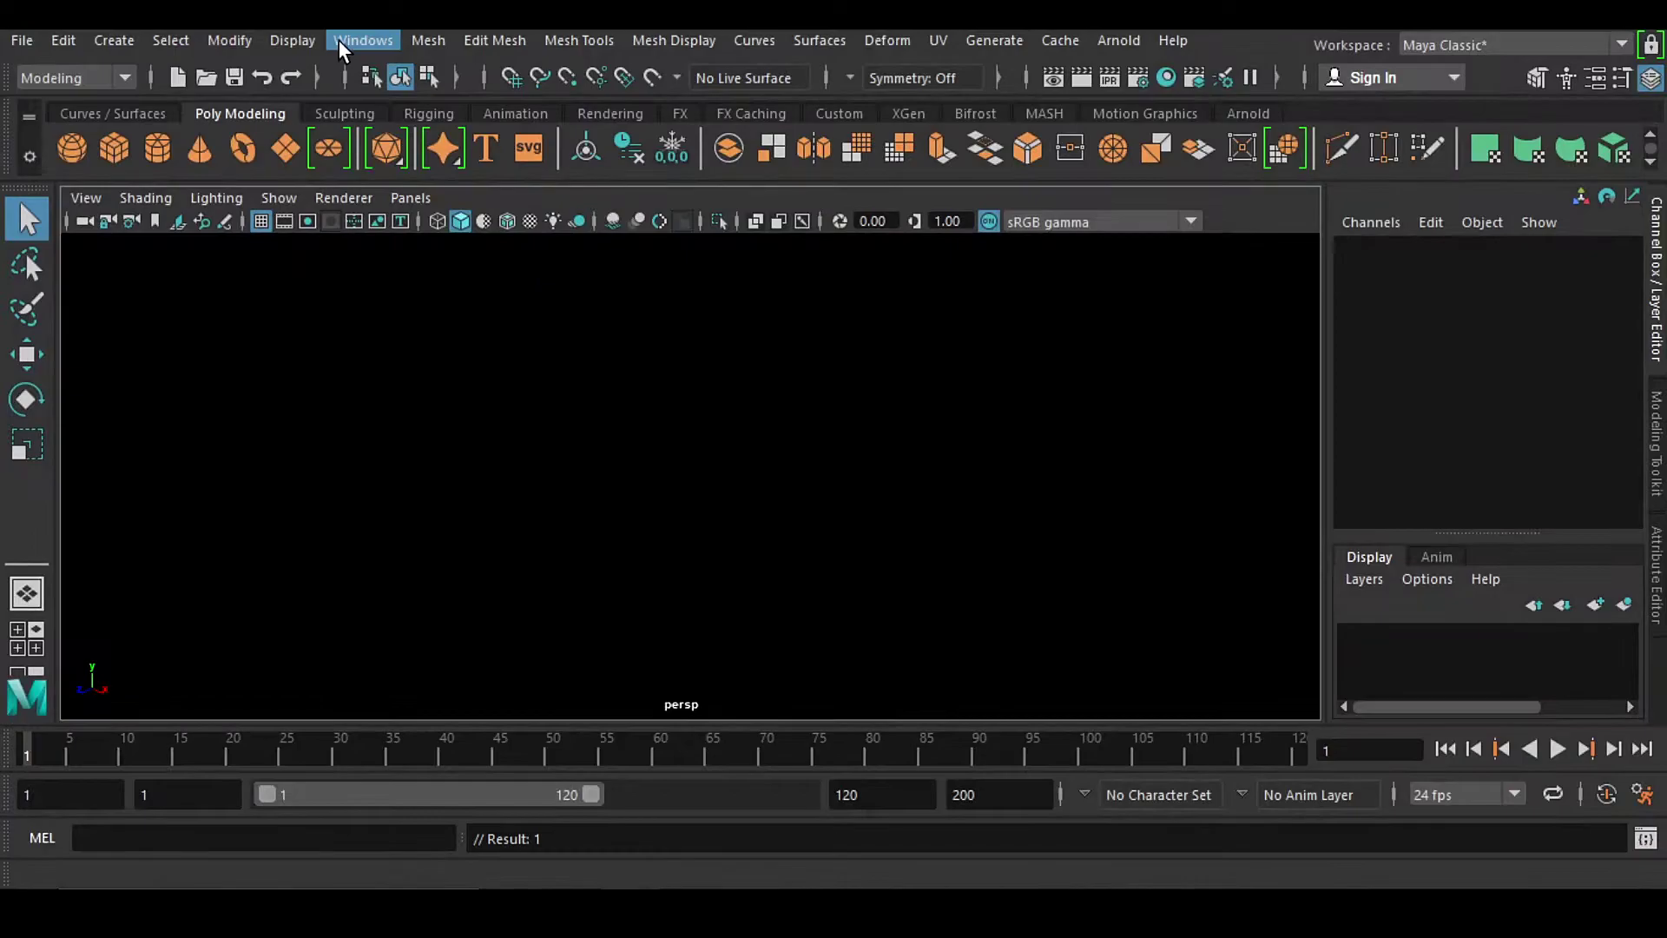
Step: Show the Outliner and frame the imported car in the perspective view, seen from its rear side
left_click(338, 40)
left_click(425, 301)
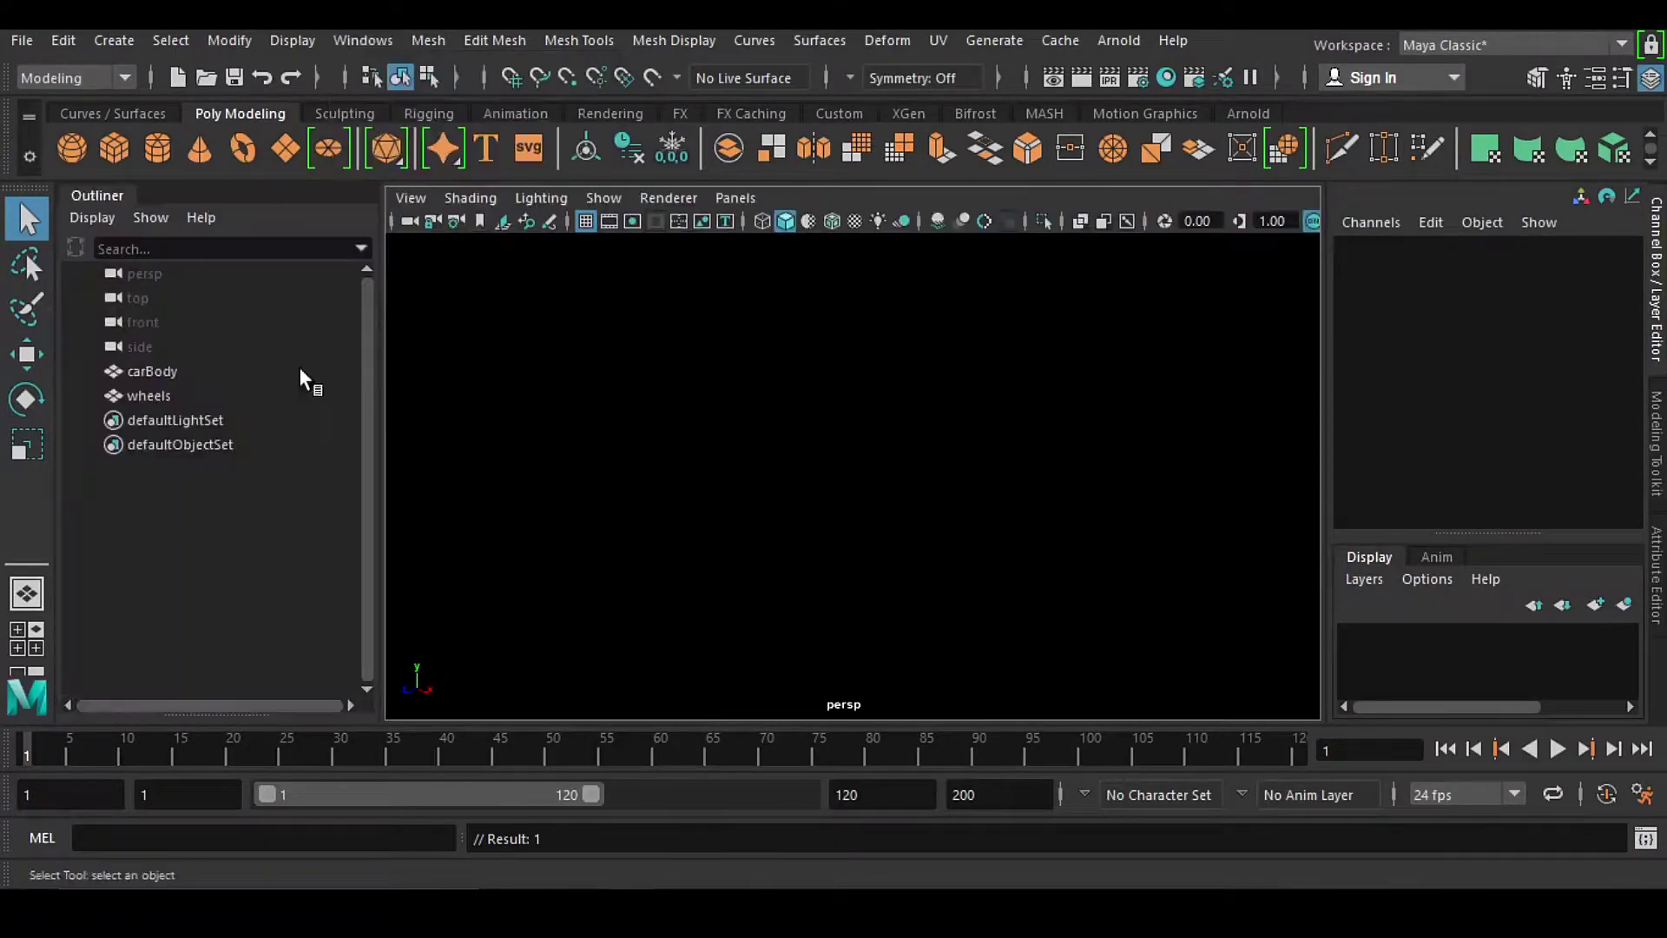
key("a")
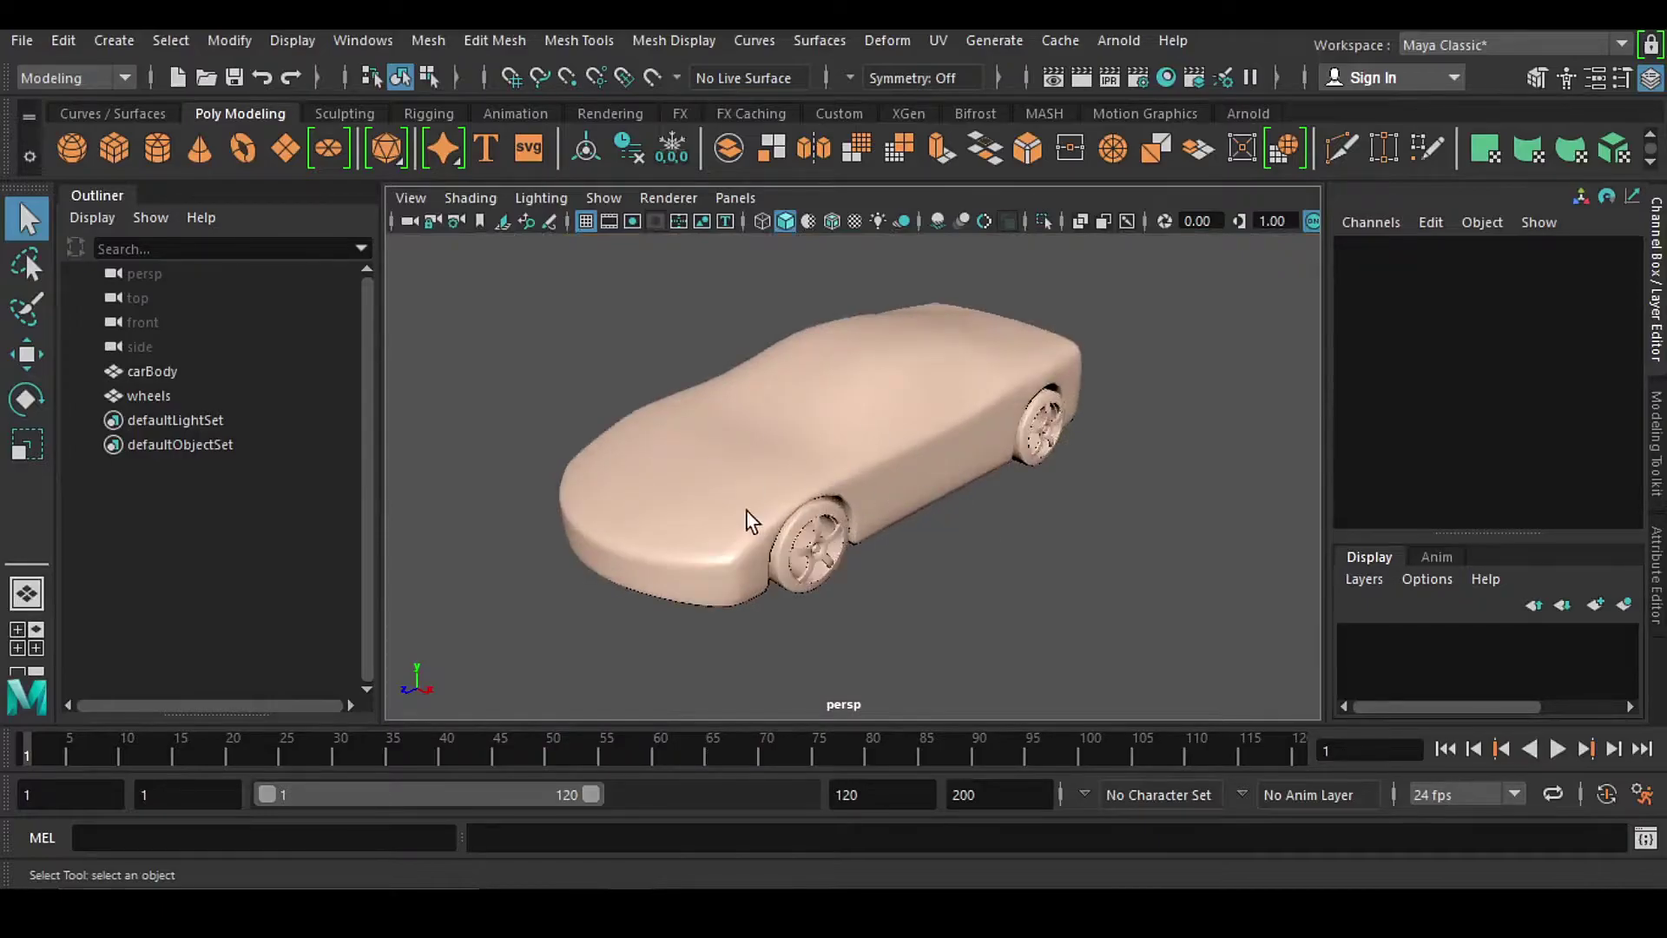
left_click_drag(744, 547, 954, 488, "alt")
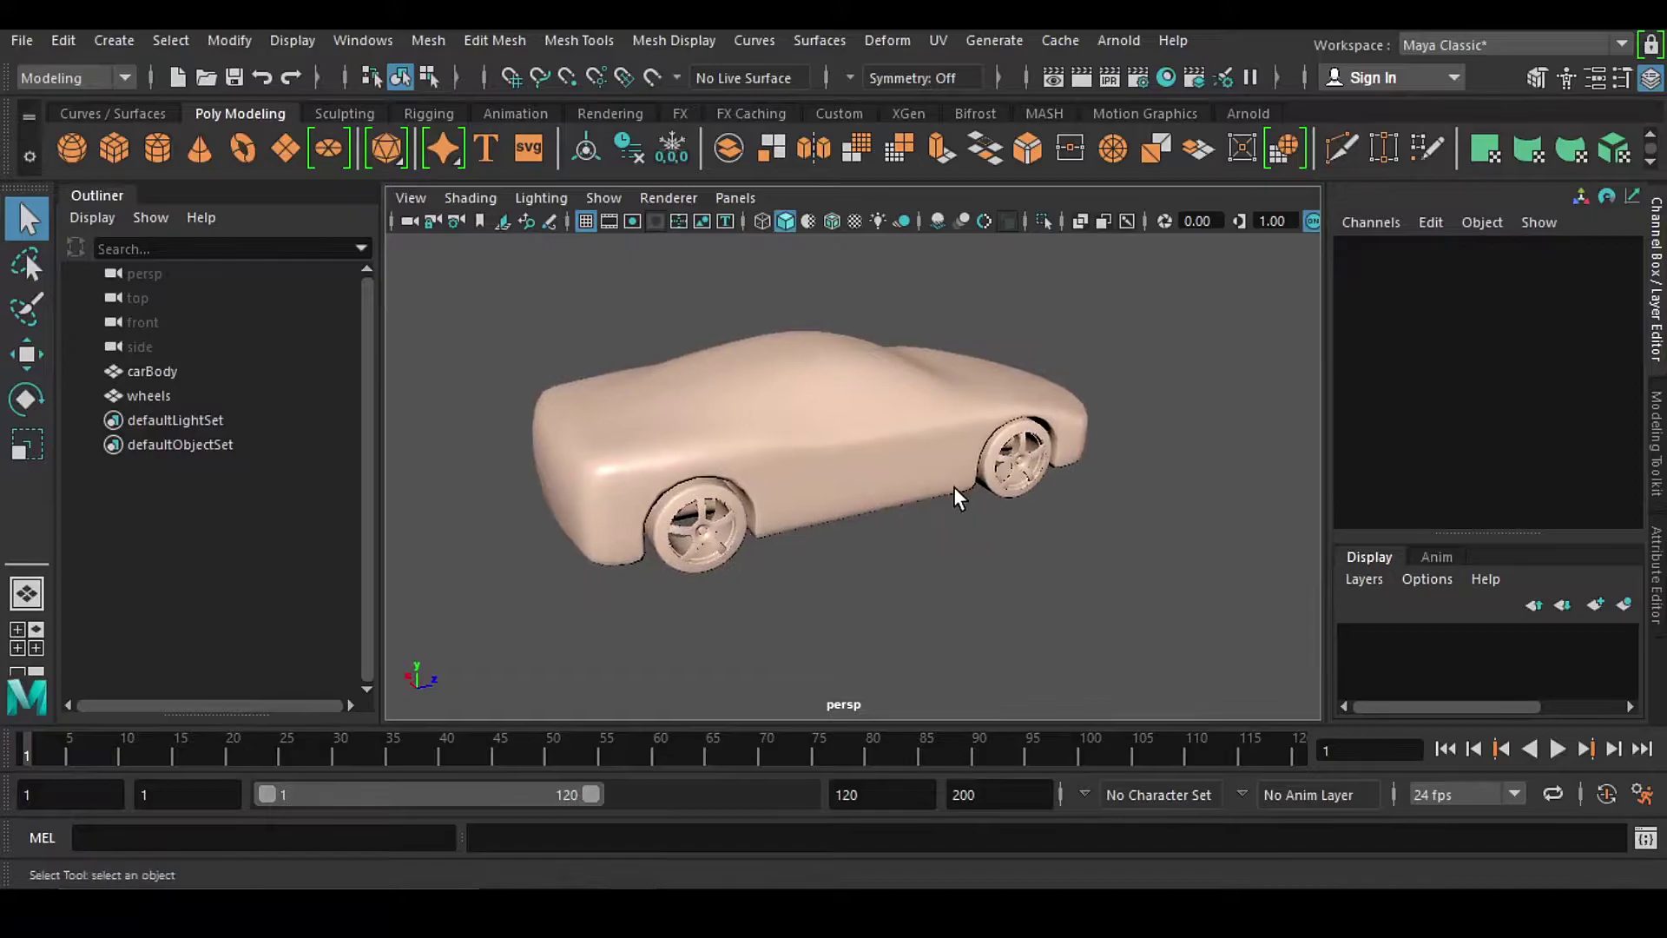
Step: Find the V-Ray plug-ins in the Plug-in Manager and set all of them to Loaded and Auto load
left_click(365, 40)
mouse_move(486, 273)
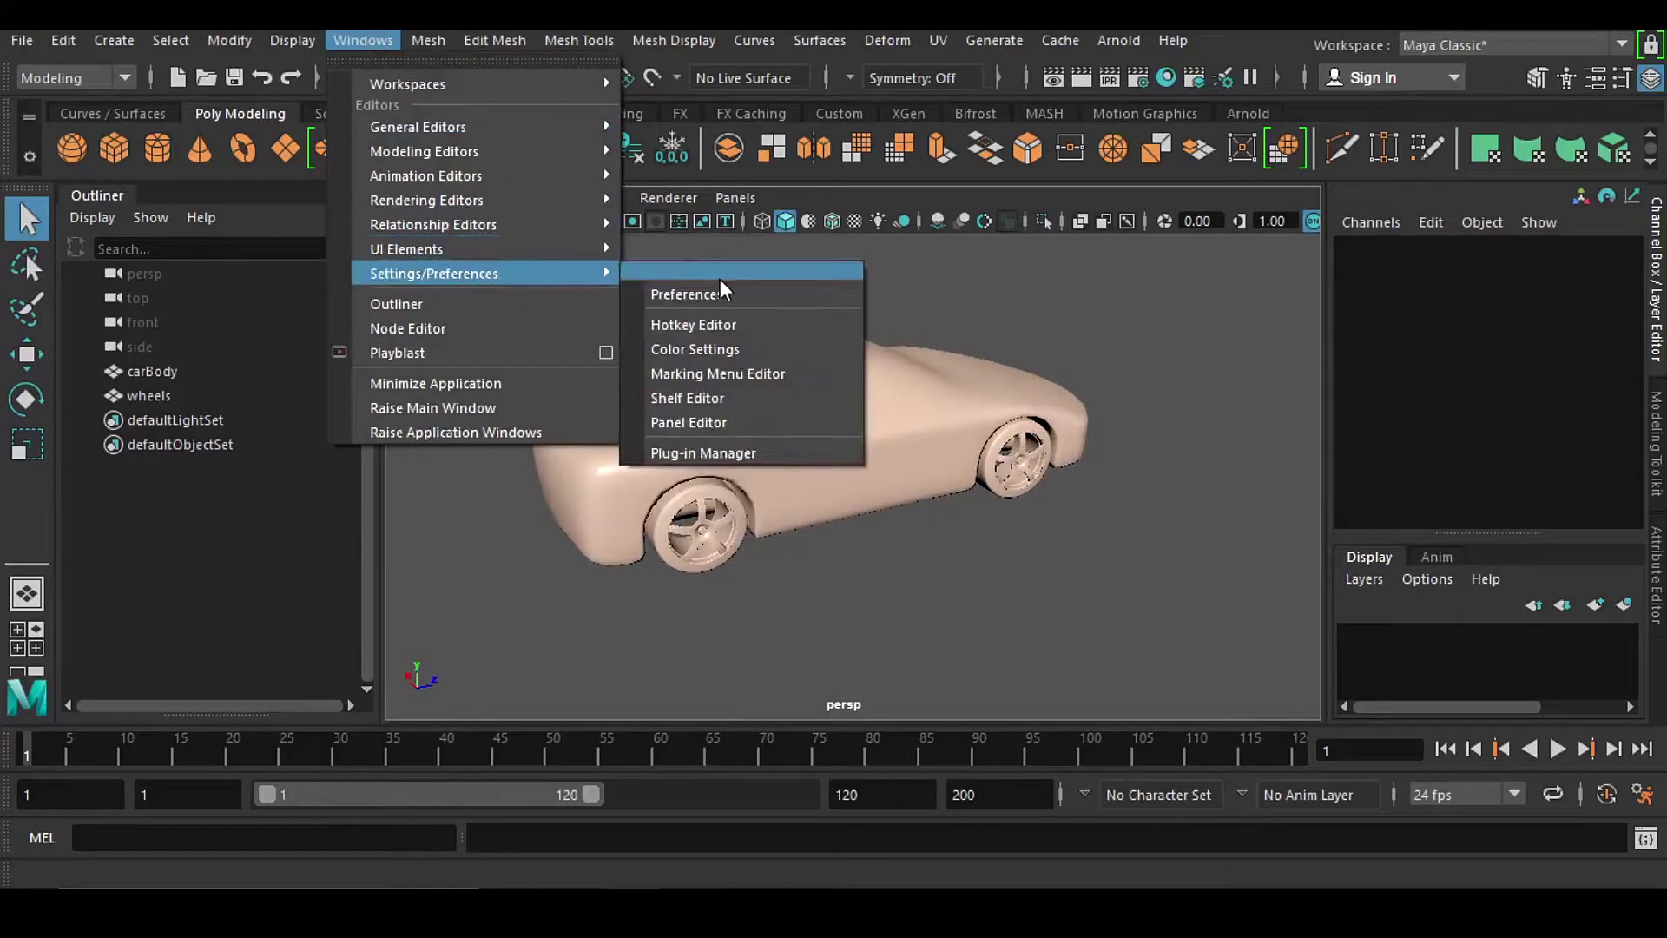
left_click(784, 453)
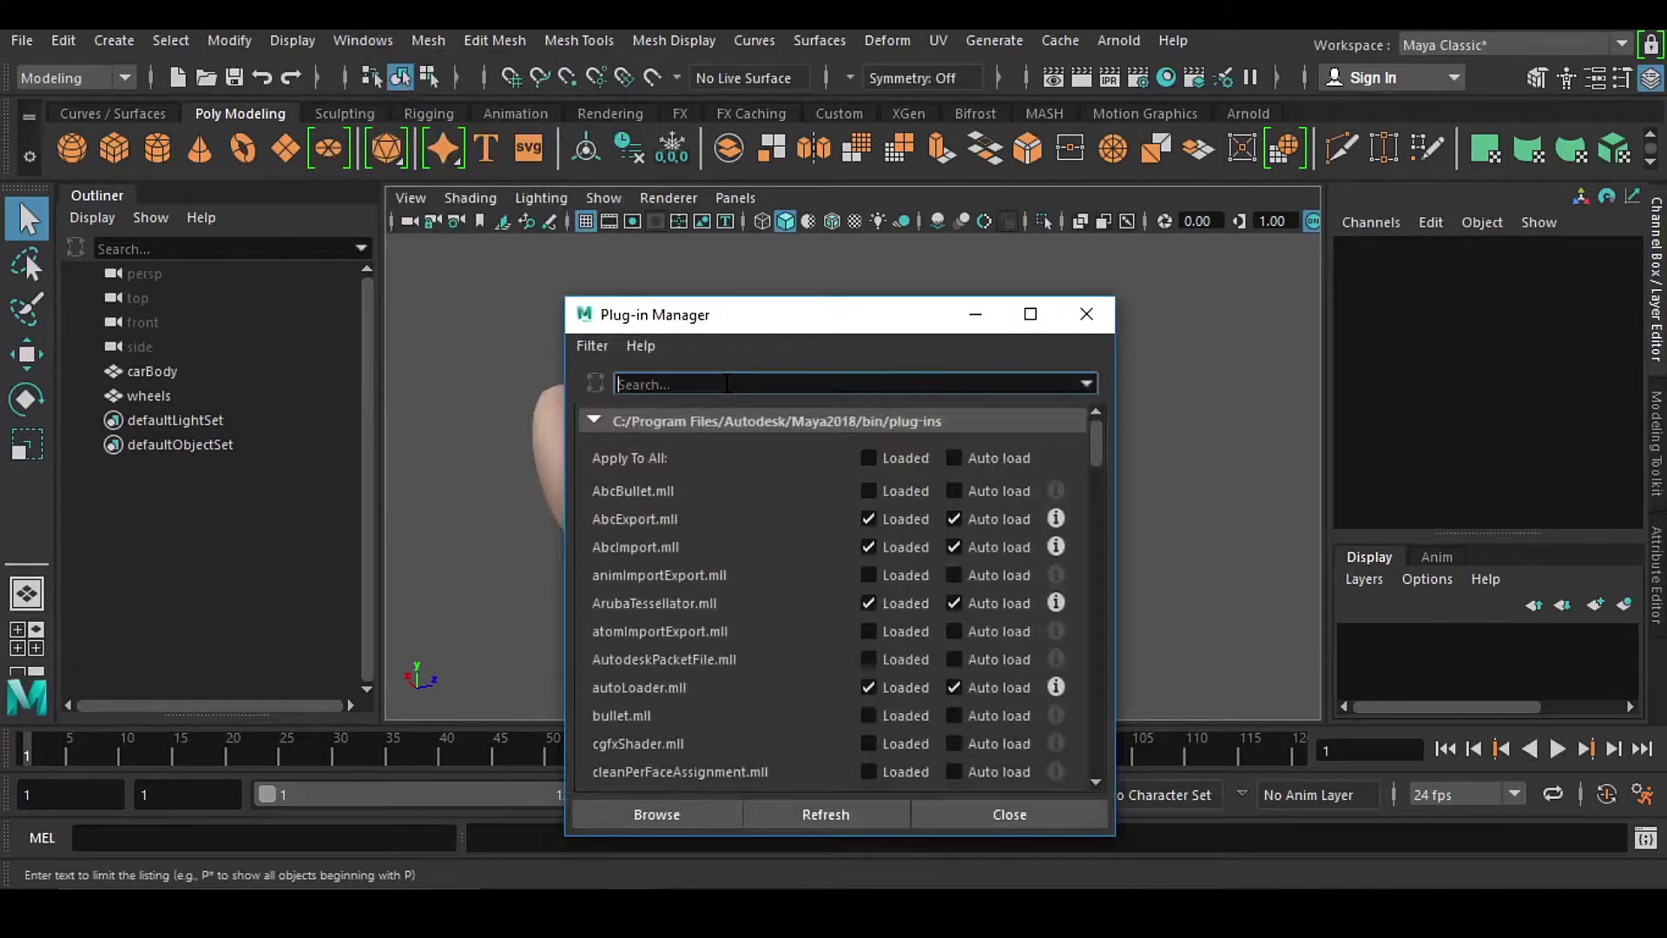
type("vr")
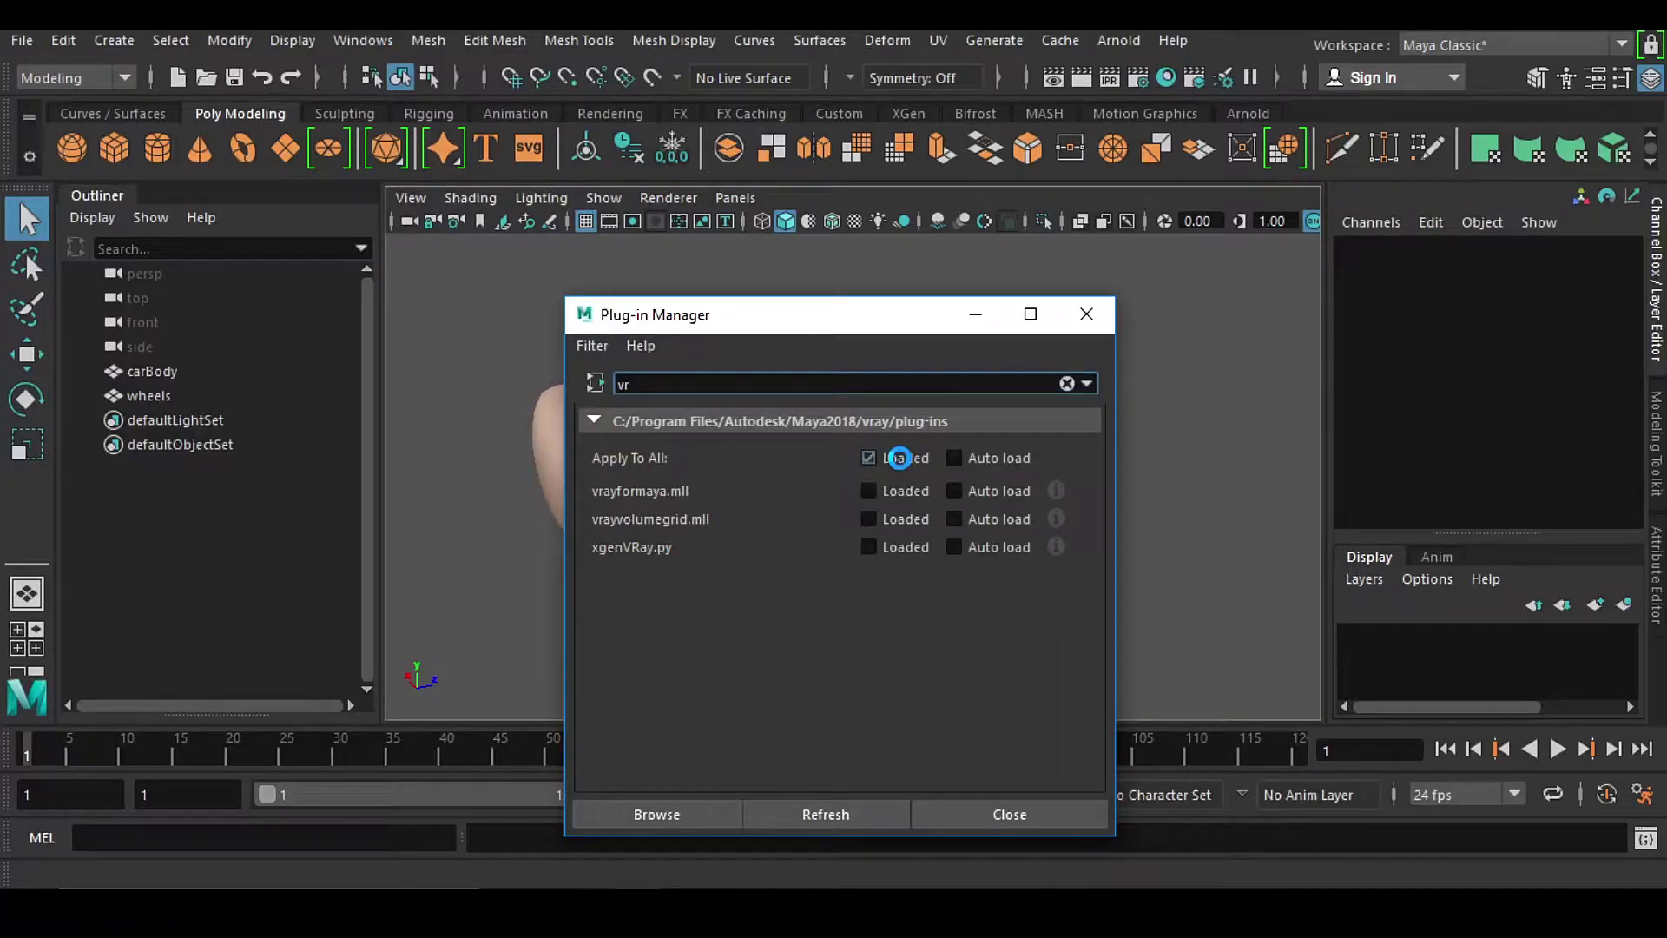
left_click(991, 456)
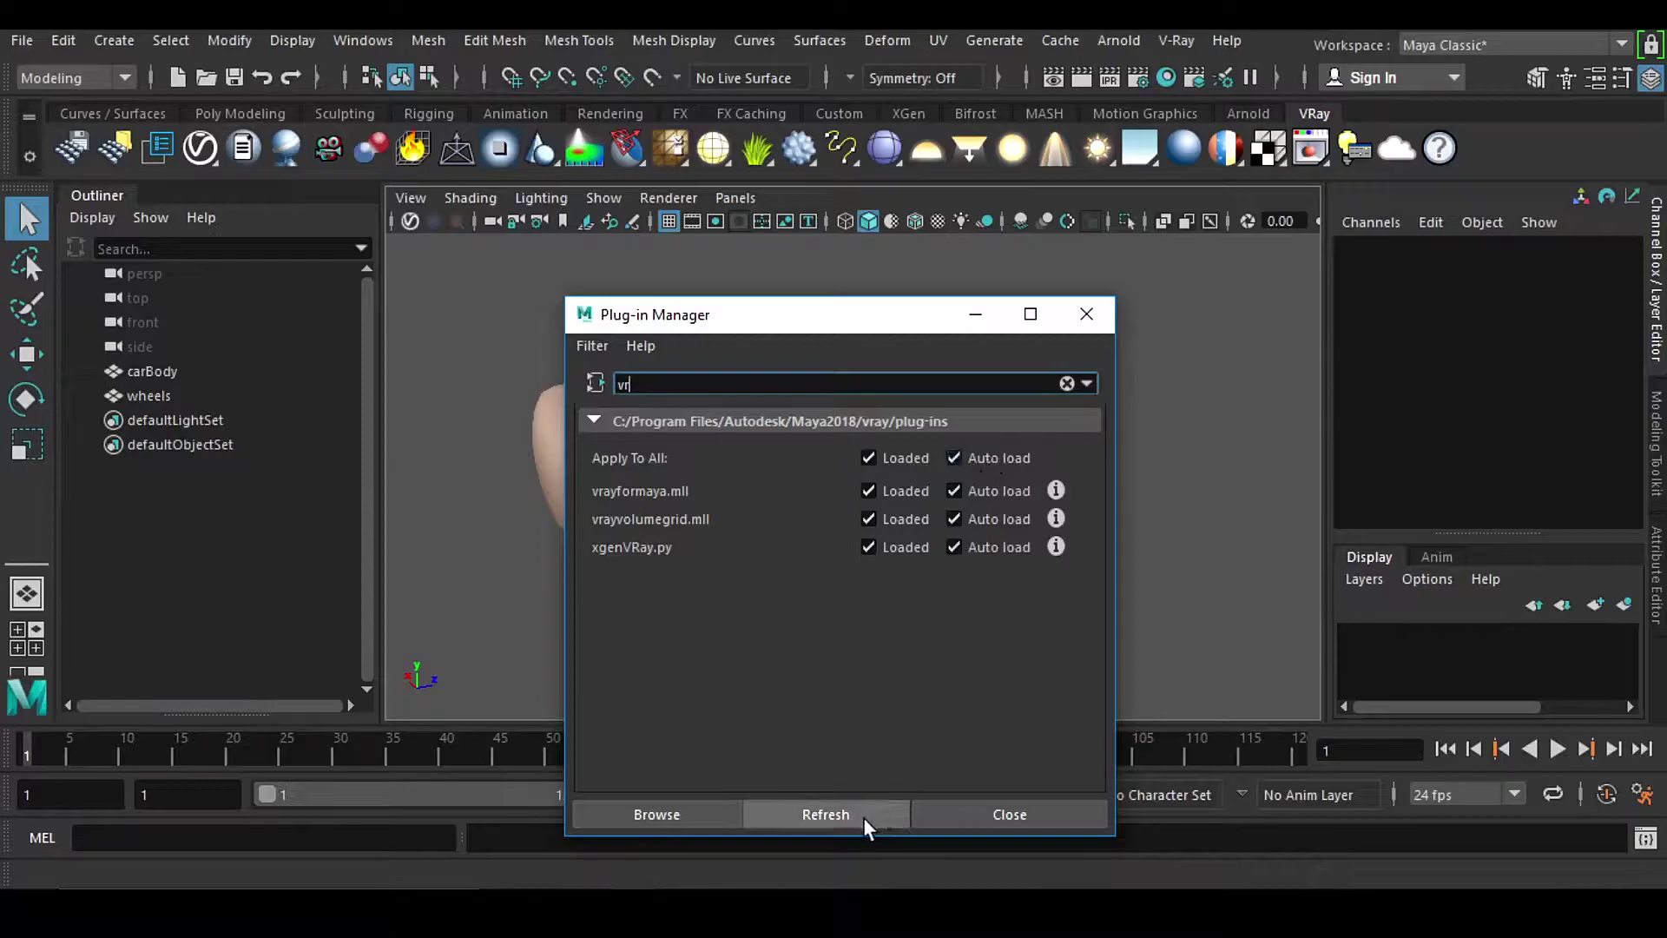
left_click(1025, 820)
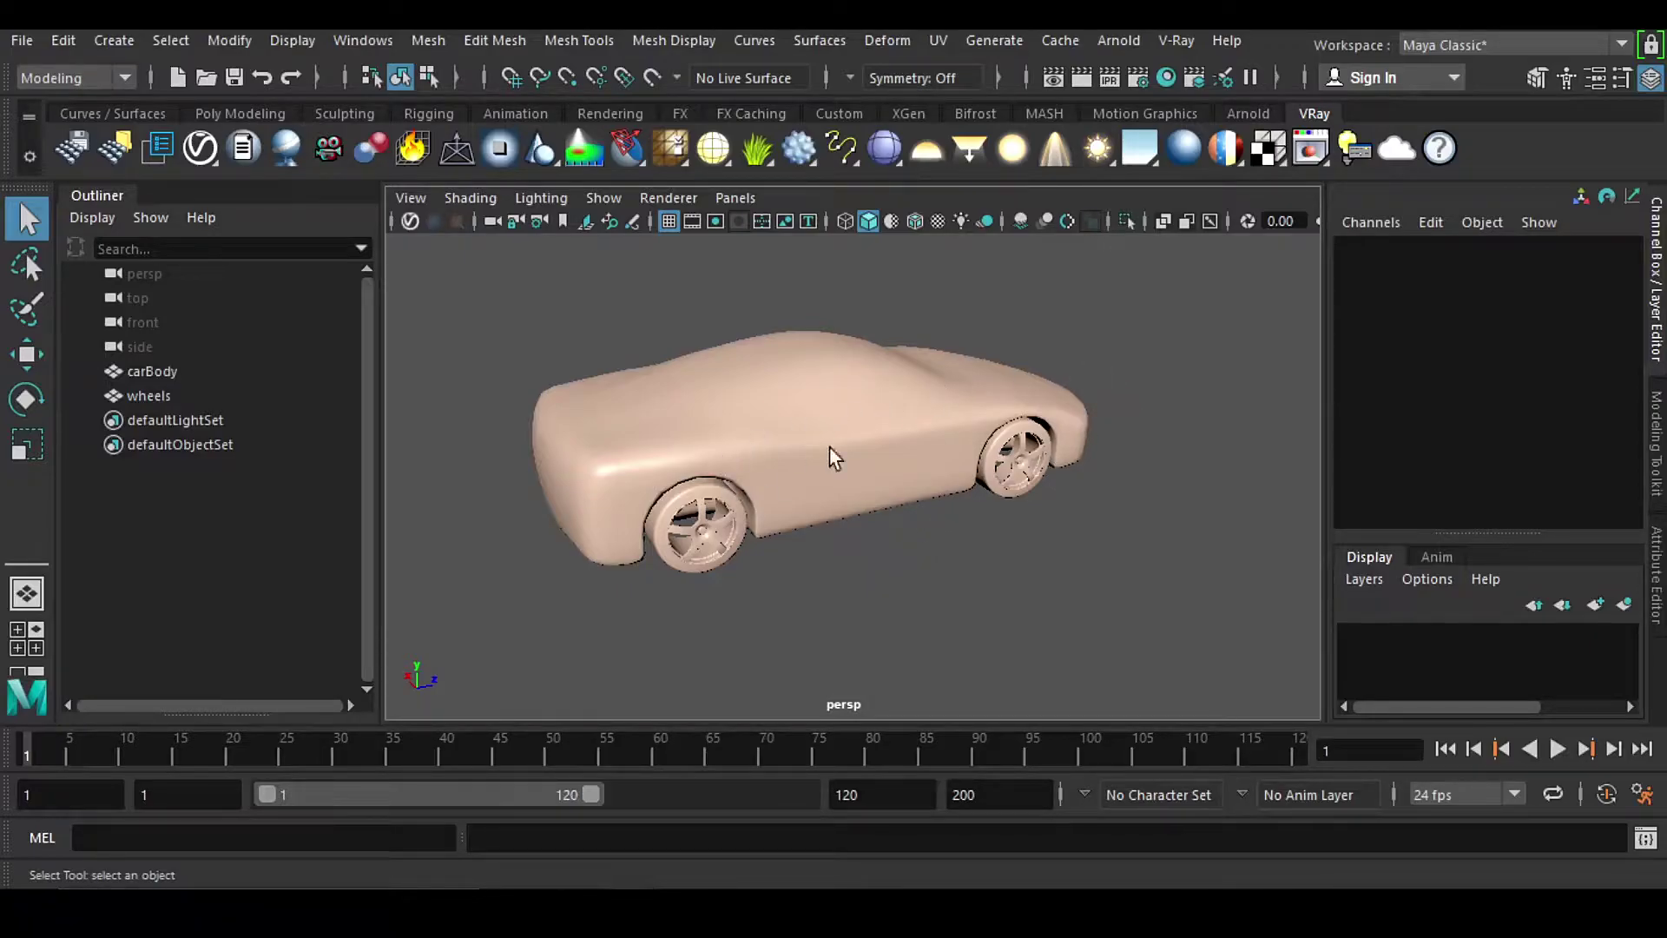
Step: Assign a new V-Ray material to the car body and set its diffuse color to red
left_click(840, 388)
left_click(1195, 151)
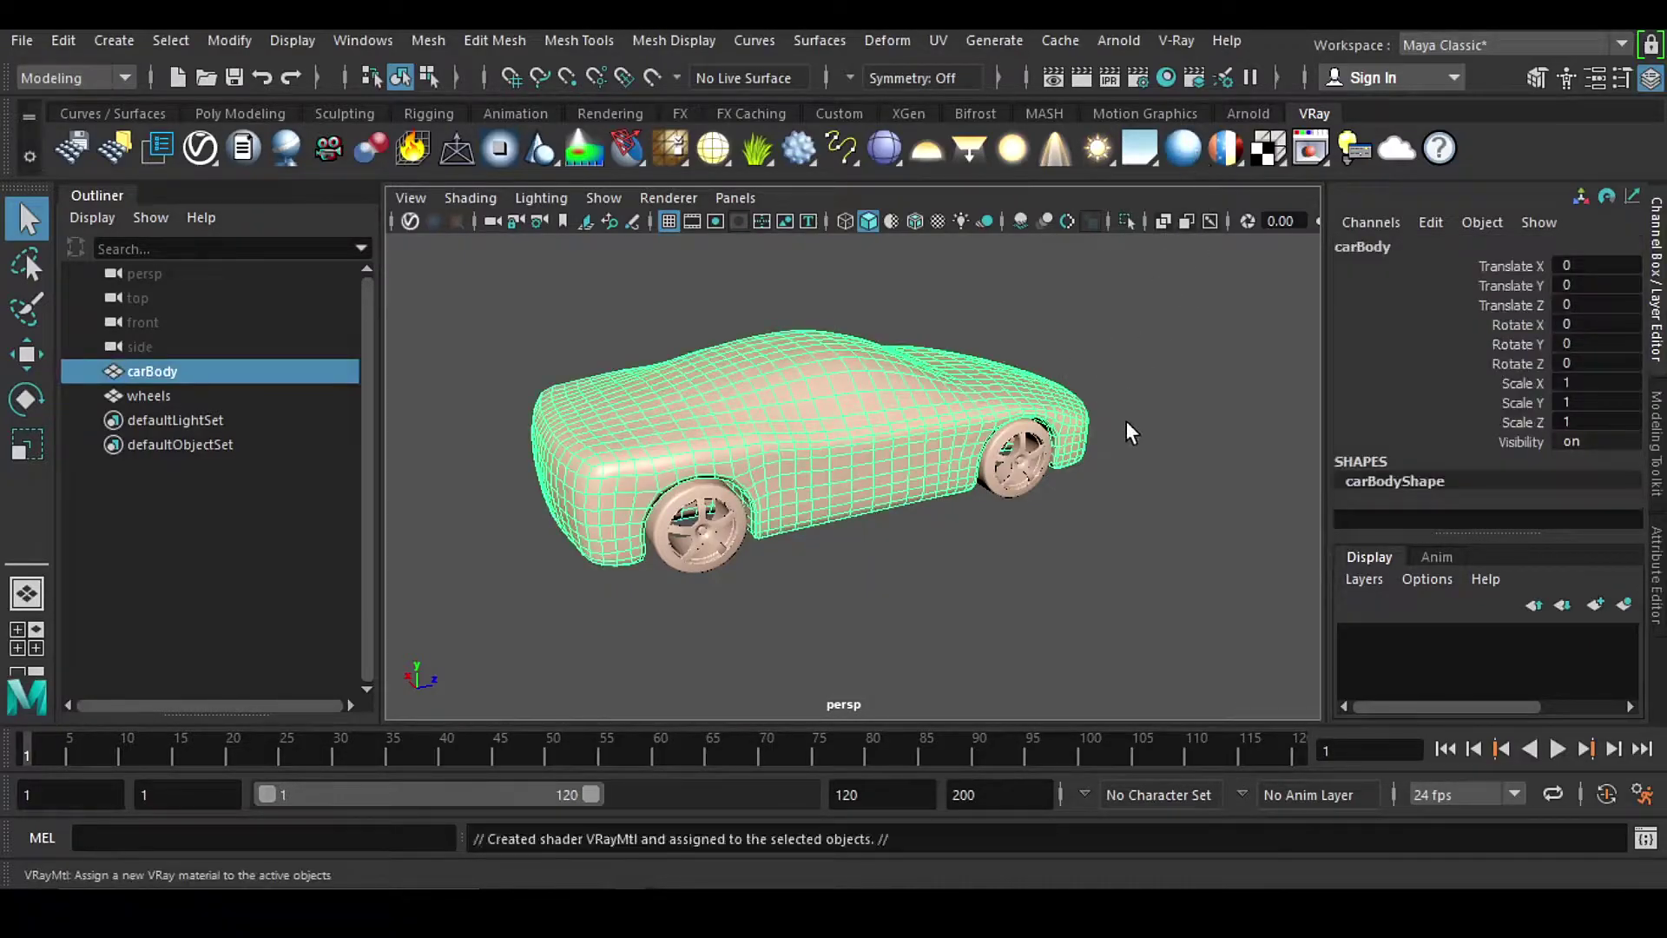
left_click(1318, 243)
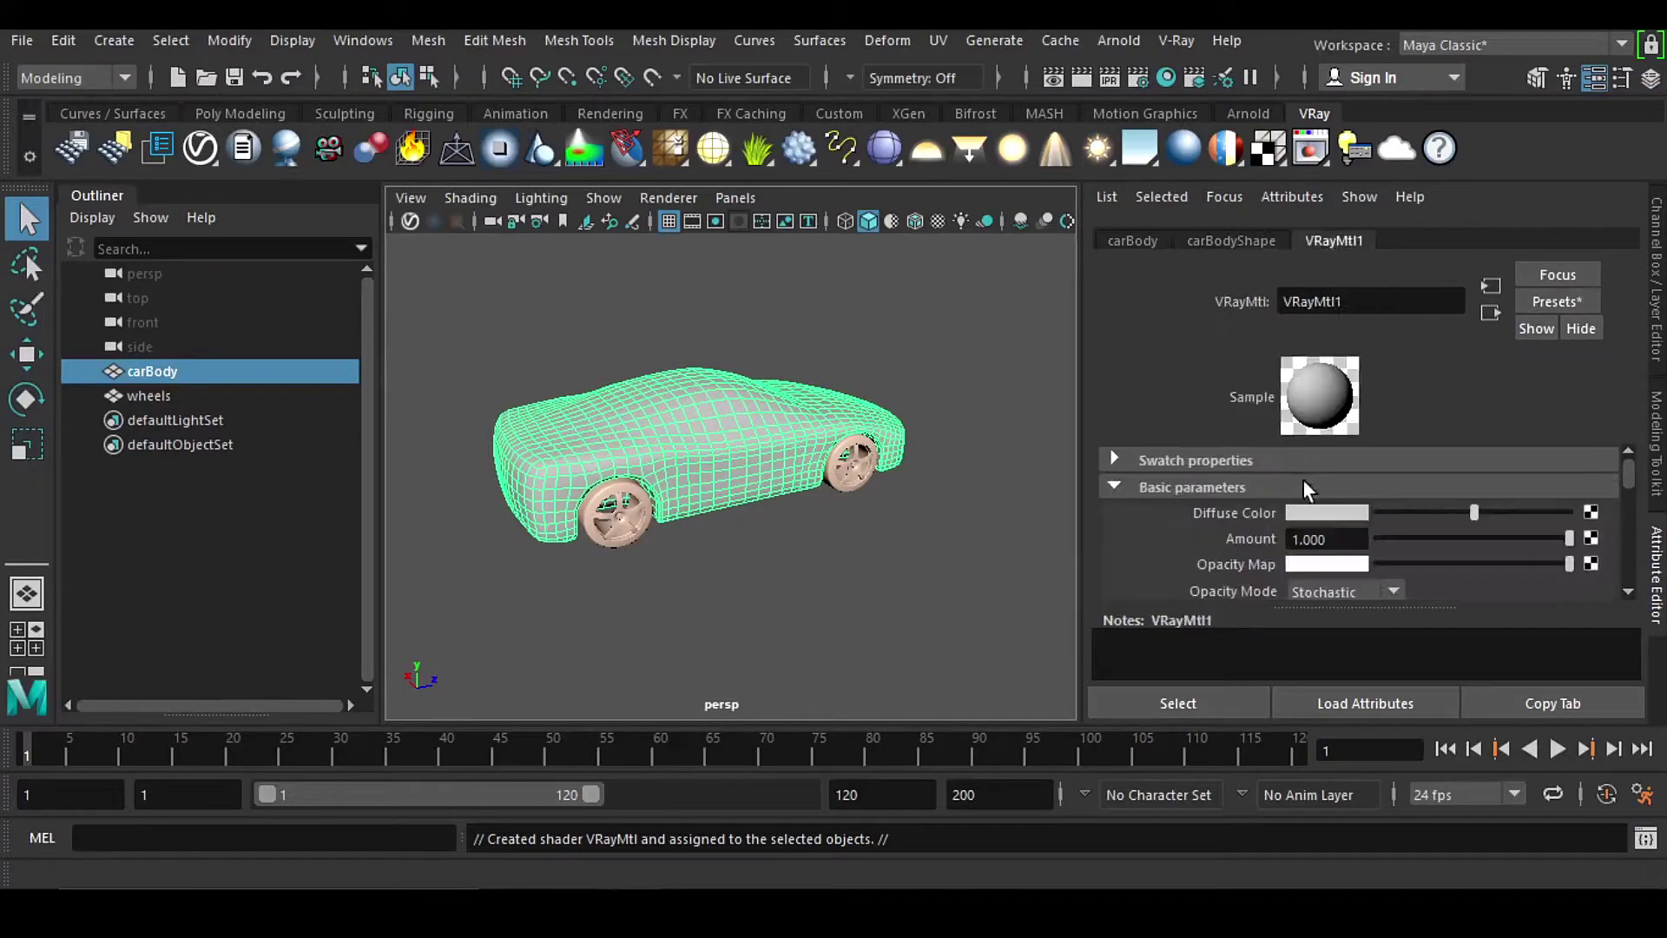
left_click(1325, 512)
left_click(1079, 398)
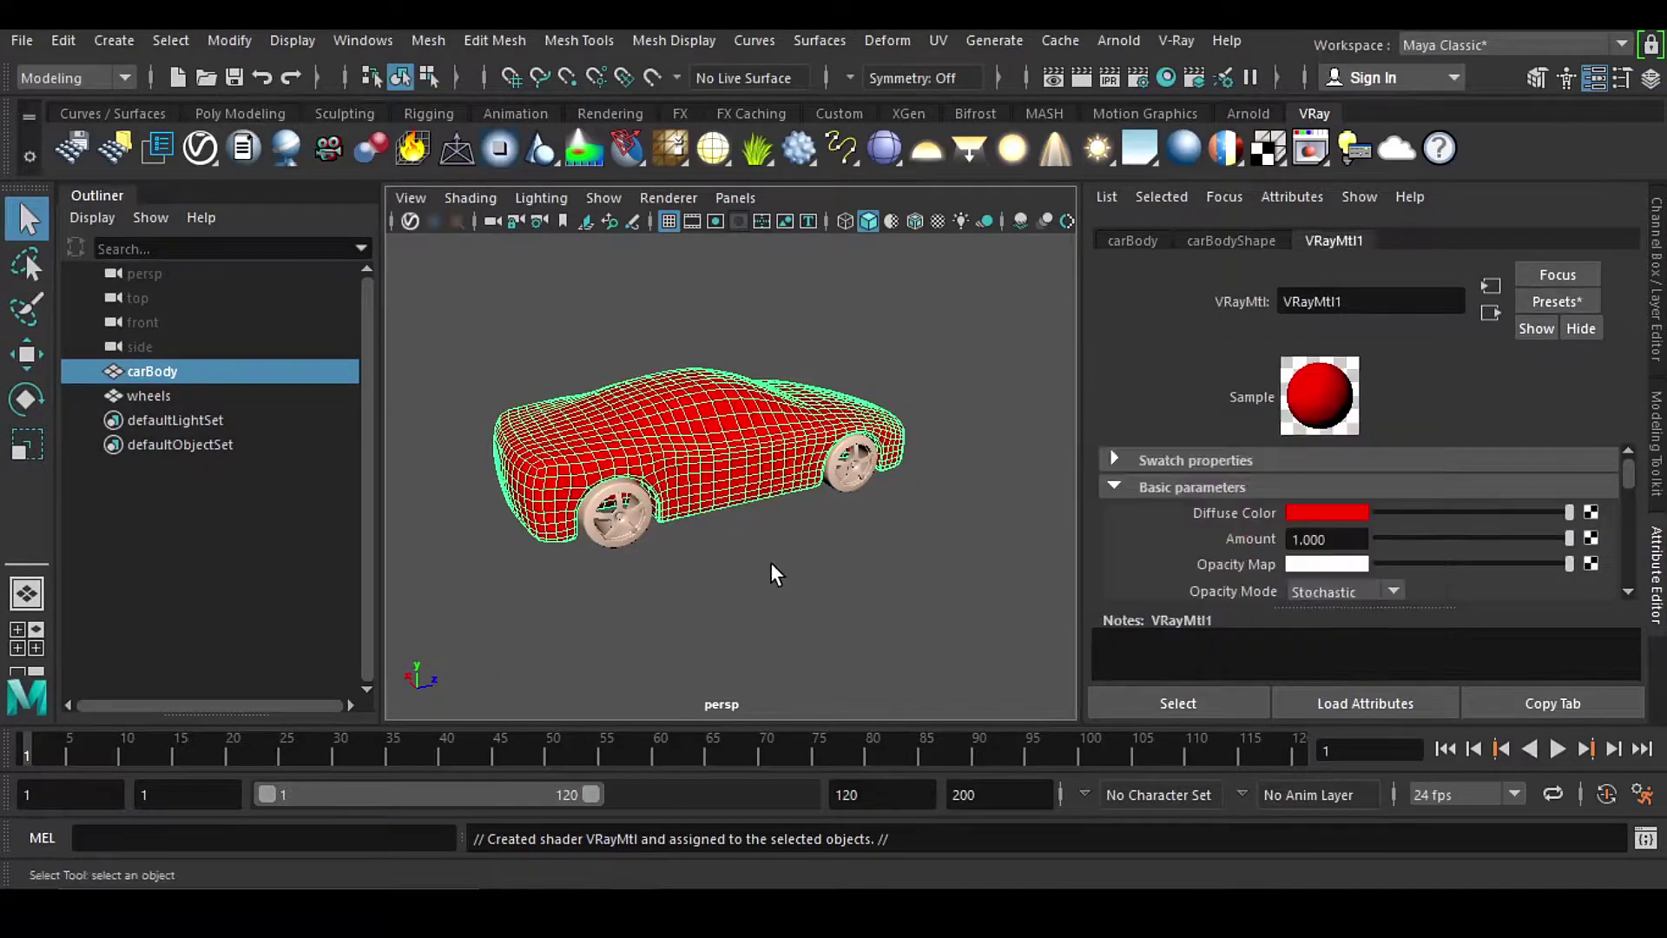
left_click(770, 561)
Step: Assign a new V-Ray material to the wheels and set its diffuse color to yellow
left_click(629, 524)
left_click(1202, 153)
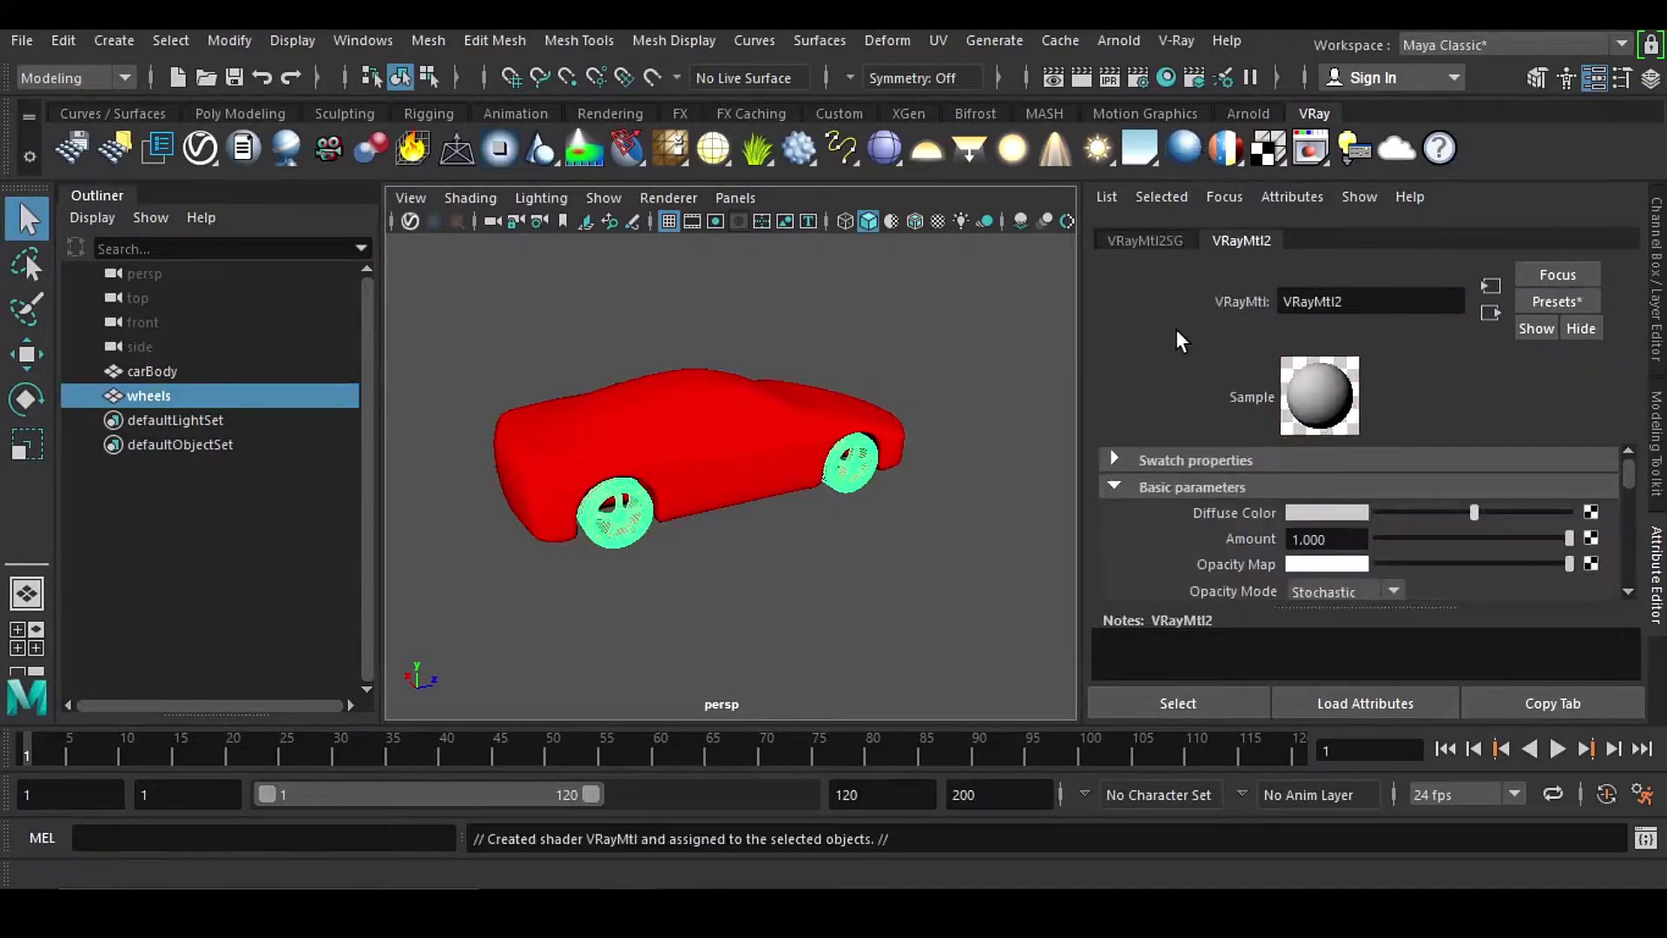
left_click(1343, 512)
left_click(1044, 430)
left_click(732, 570)
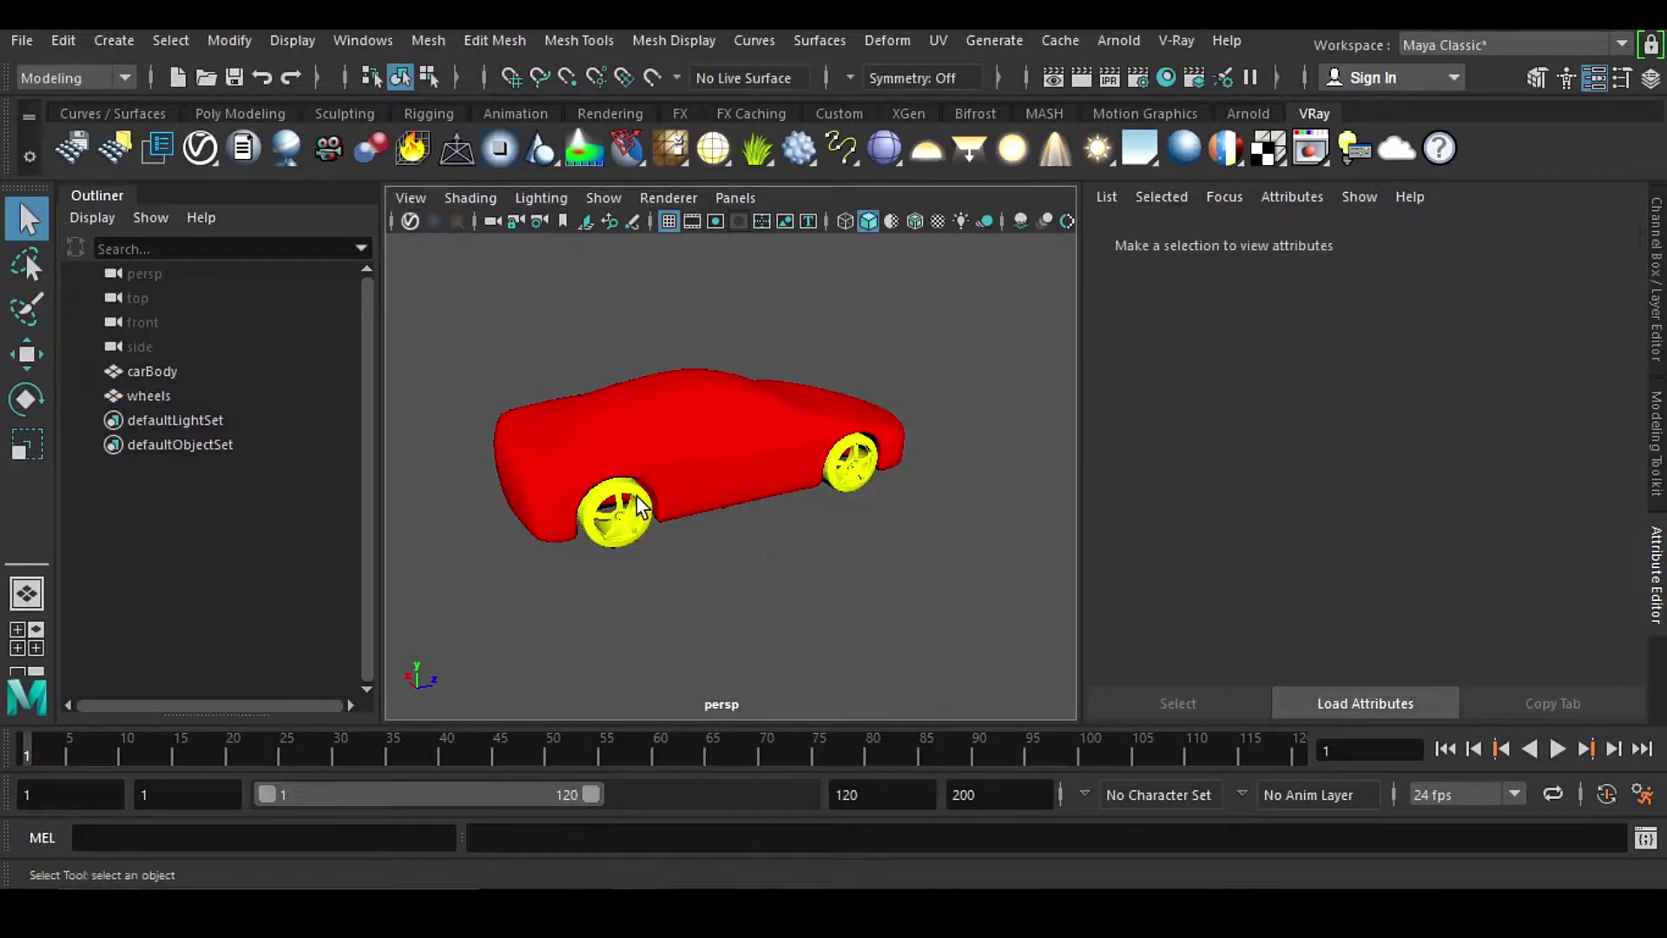
Step: Set up an Alembic export of the selected car body and wheels with all advanced options enabled, from Verbose to Write UV Sets
left_click_drag(469, 298, 995, 647)
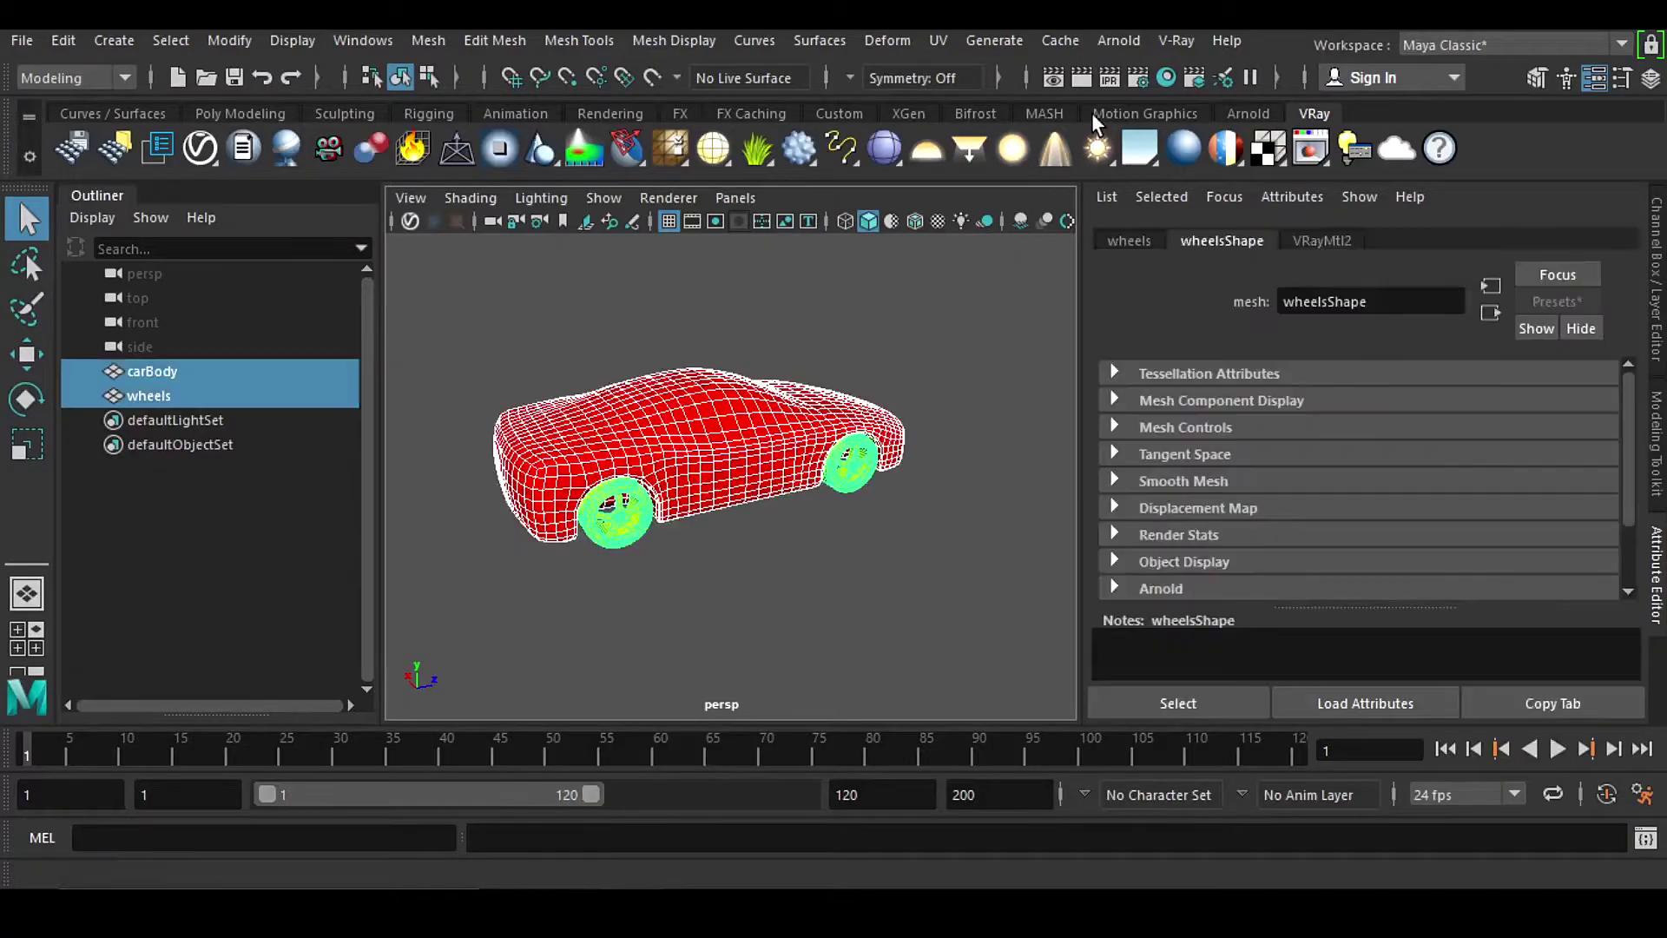
left_click(1061, 41)
mouse_move(1069, 83)
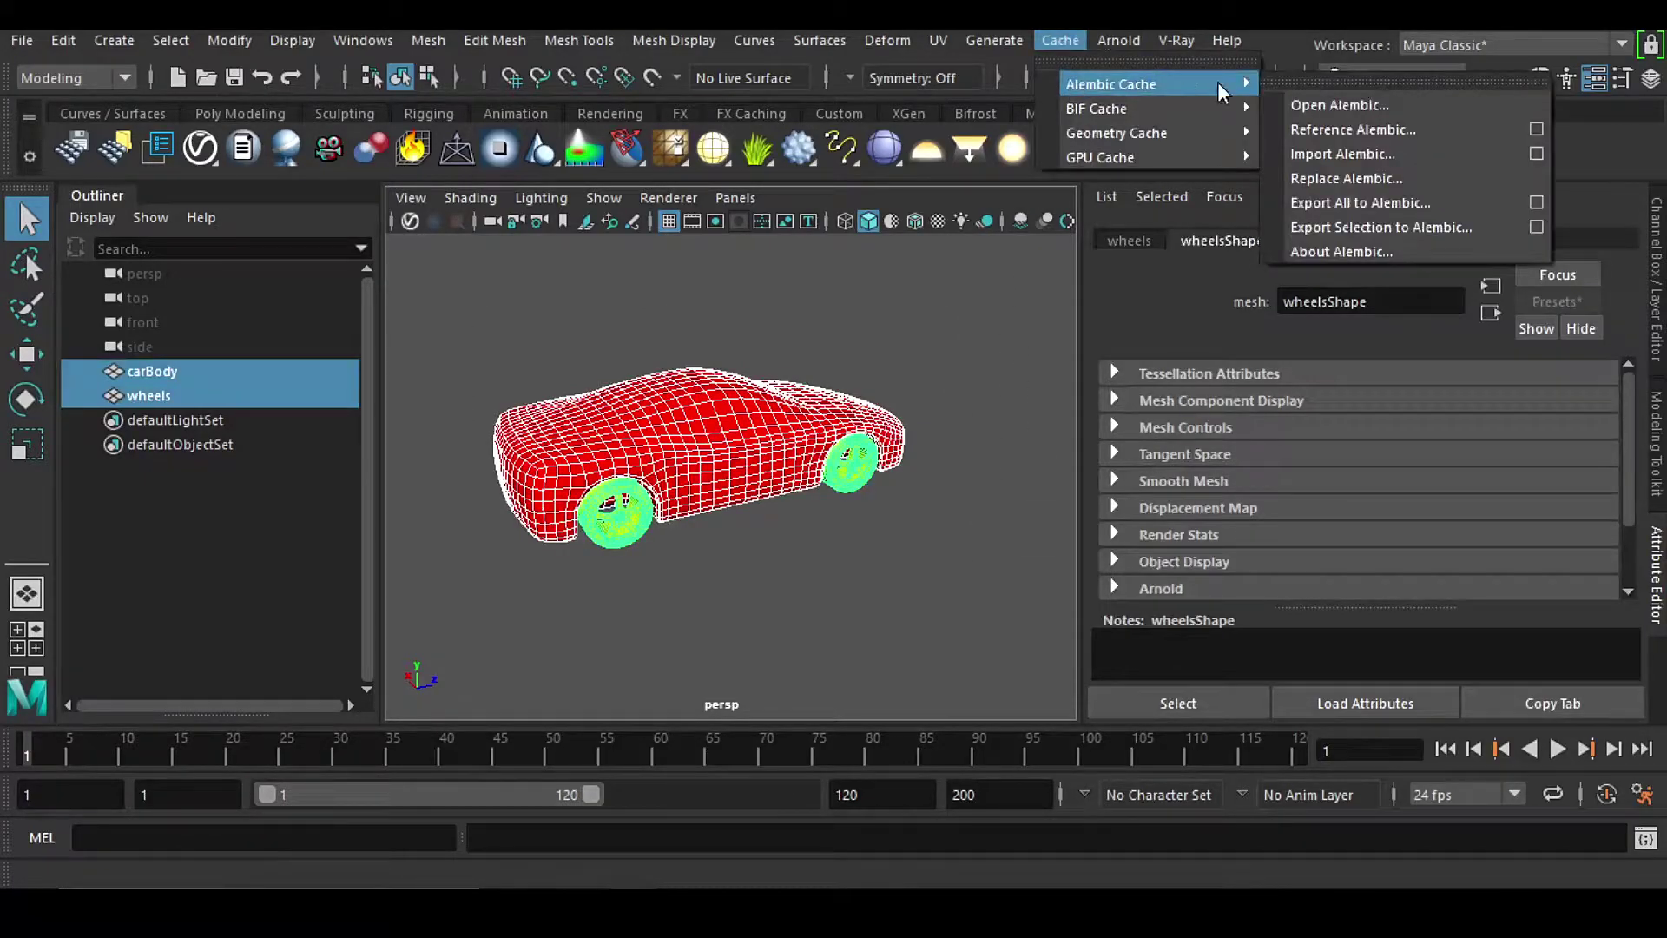
left_click(1376, 224)
left_click(1177, 207)
left_click_drag(1388, 211, 1386, 514)
left_click(1168, 310)
left_click(1171, 332)
left_click(1172, 356)
left_click(1174, 379)
left_click(1172, 403)
left_click(1172, 425)
left_click(1172, 449)
left_click(1171, 471)
left_click(1168, 495)
left_click(1168, 518)
left_click(1168, 541)
left_click(1168, 564)
left_click(1168, 588)
Step: Export the selection to the Desktop as an Alembic file named ABC
left_click(261, 185)
left_click(406, 736)
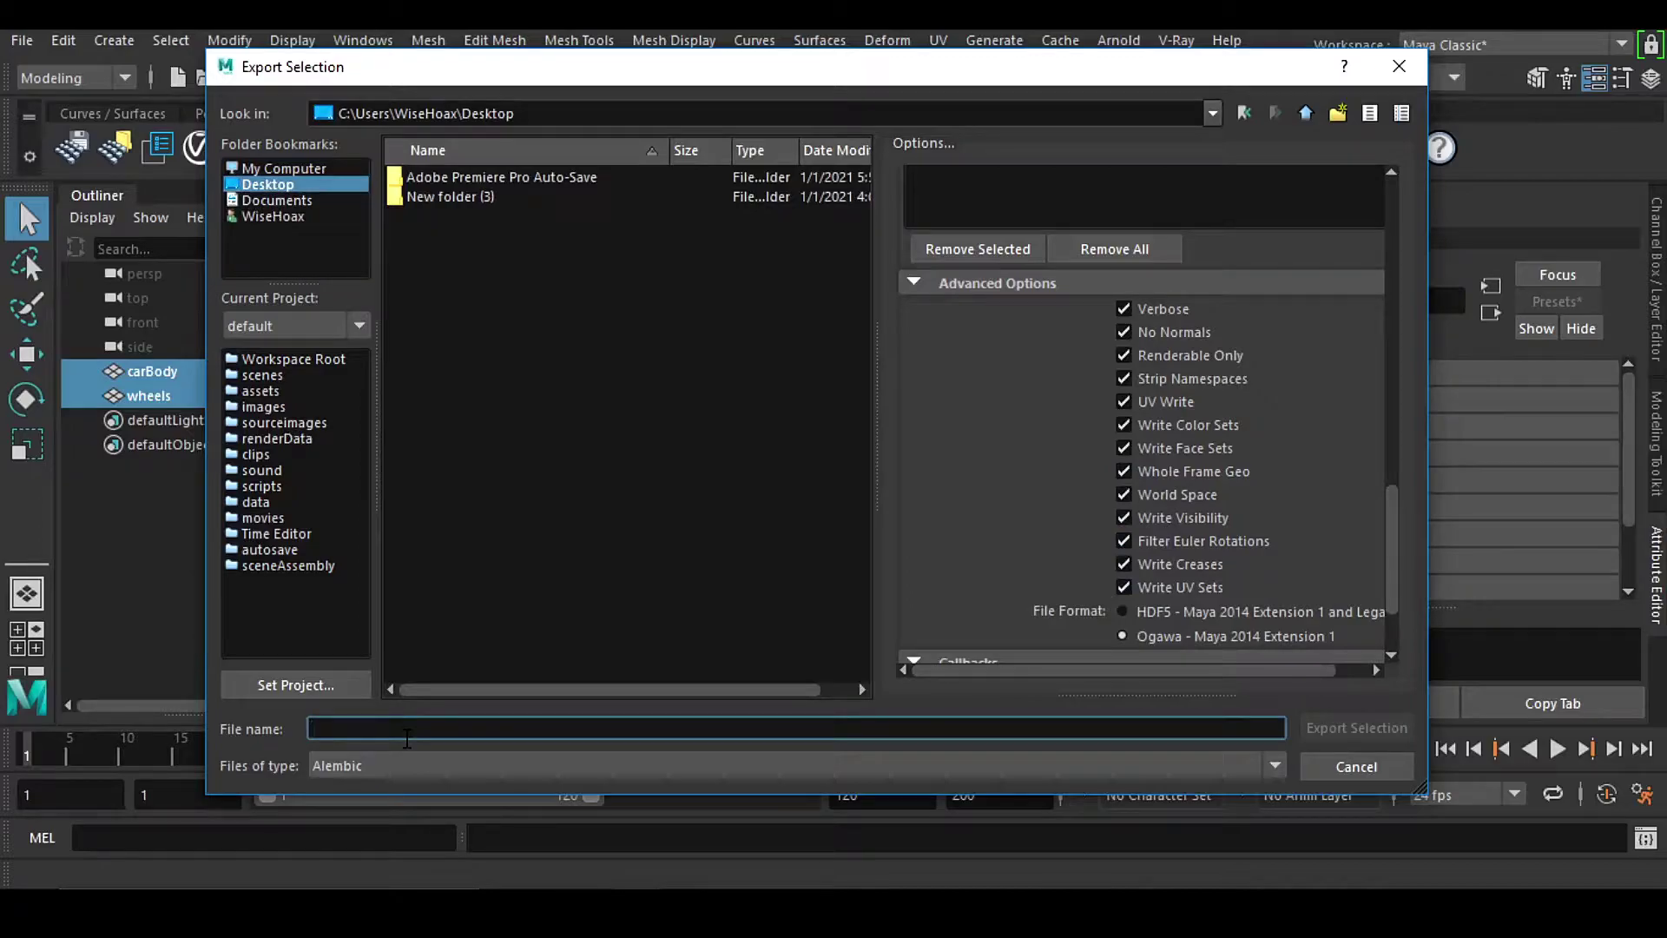
type("ABC")
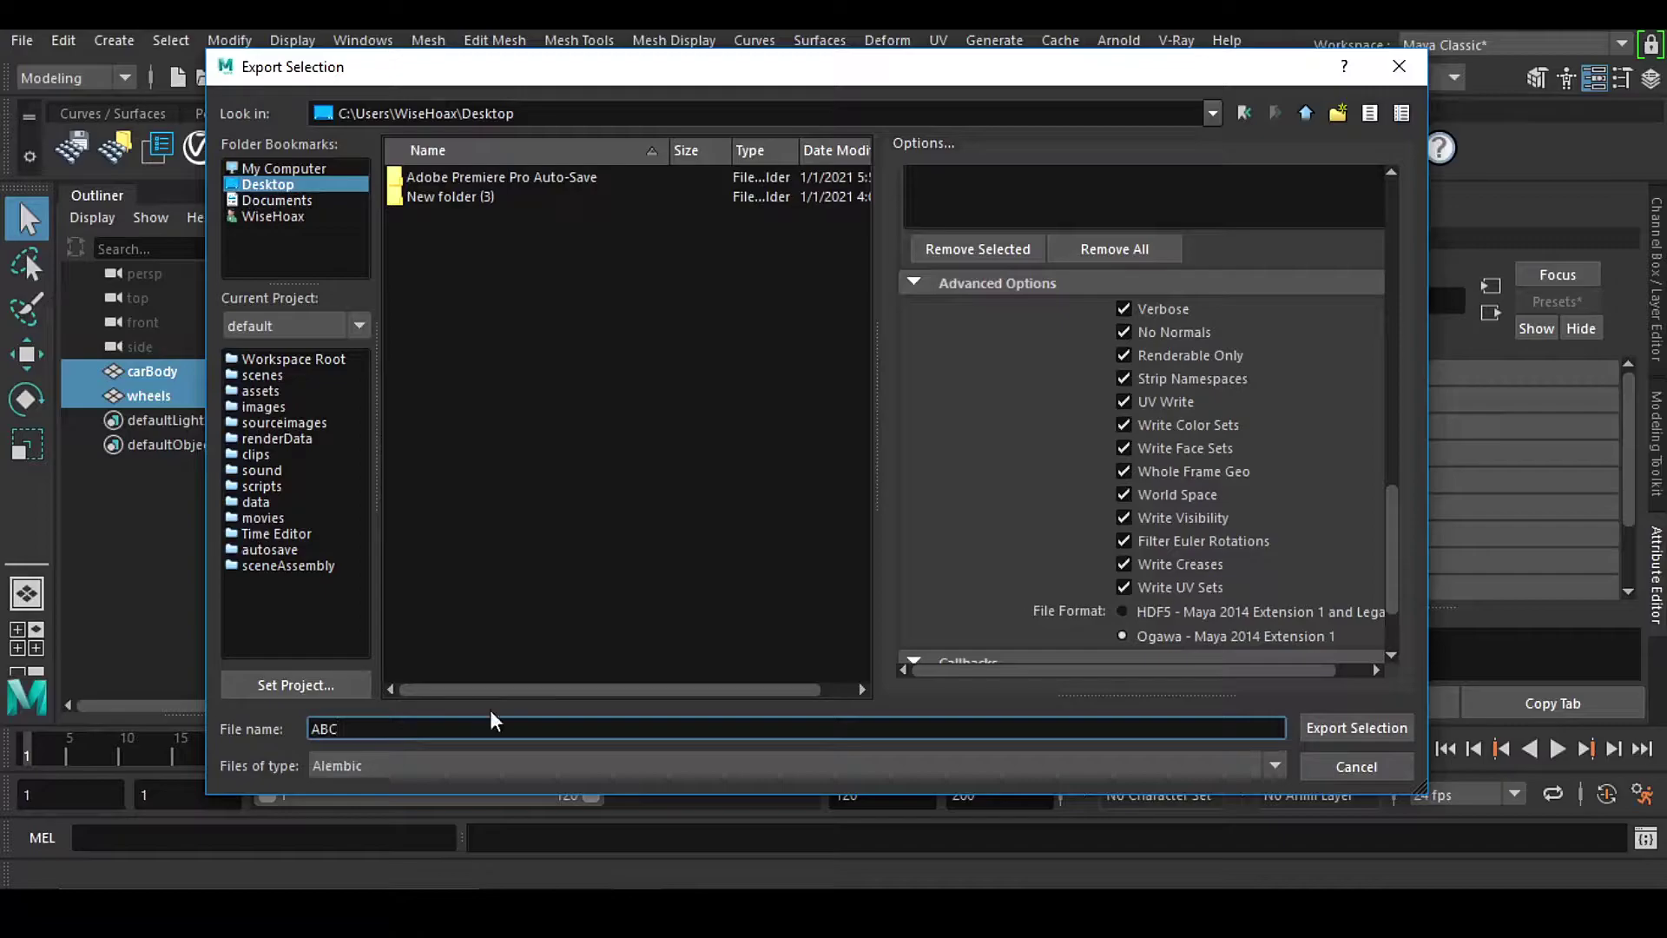
left_click(1381, 728)
Step: Clear the selection and import the Alembic file ABC.abc from the Desktop to the scene root
left_click(826, 483)
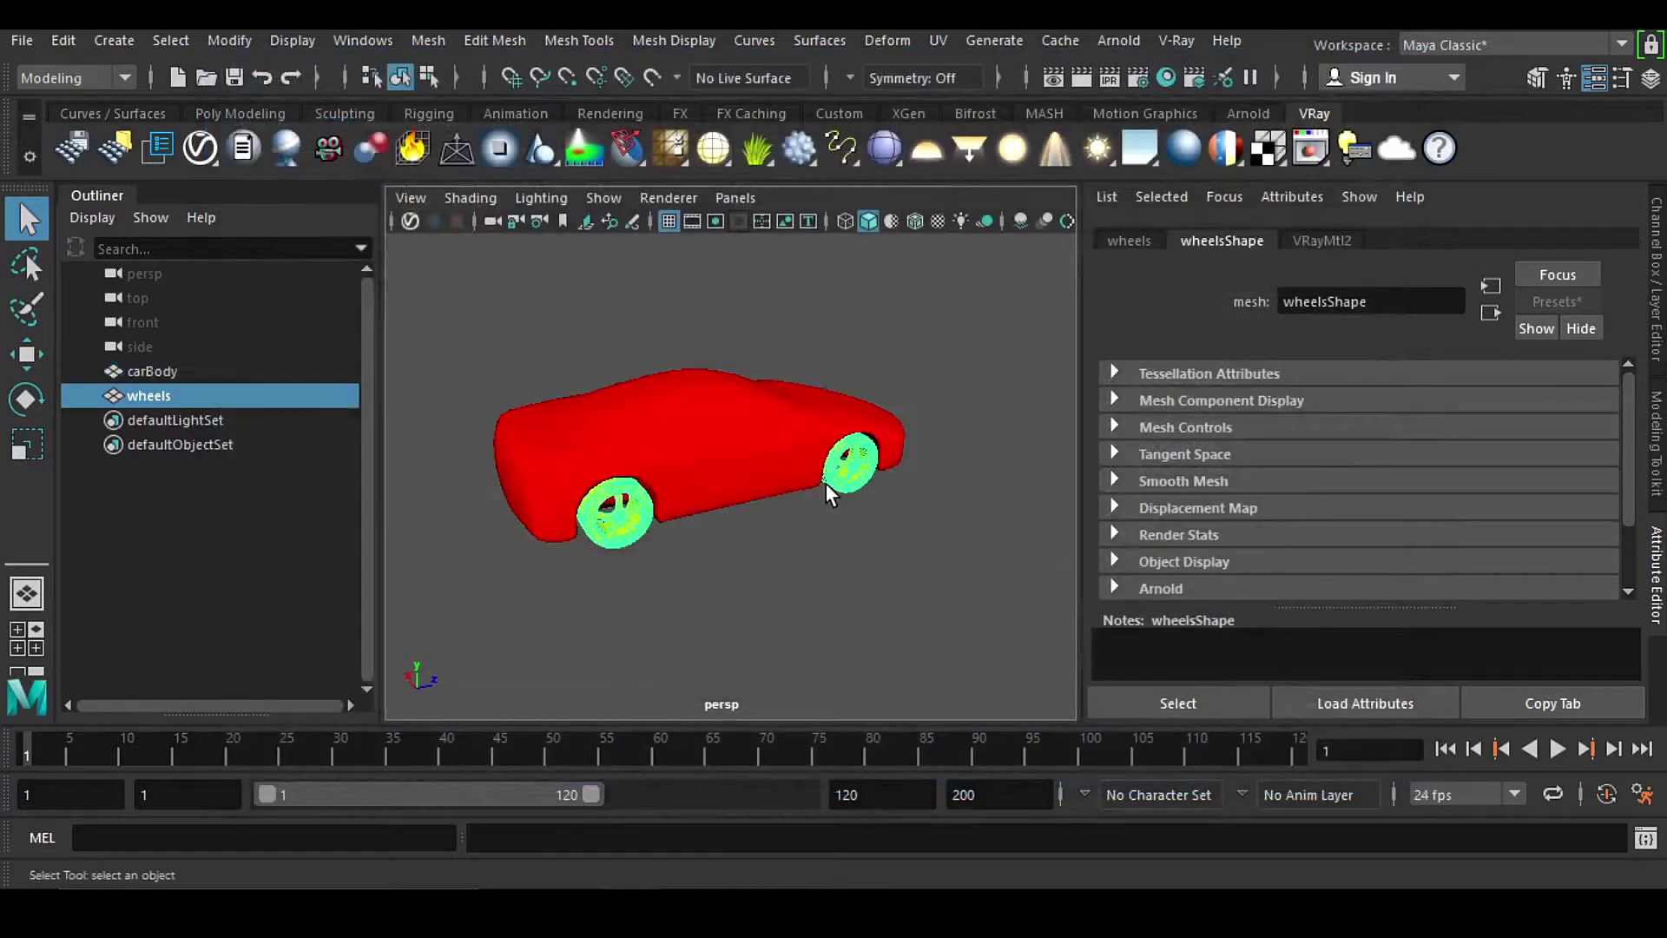
left_click(947, 350)
left_click(1063, 40)
mouse_move(1102, 86)
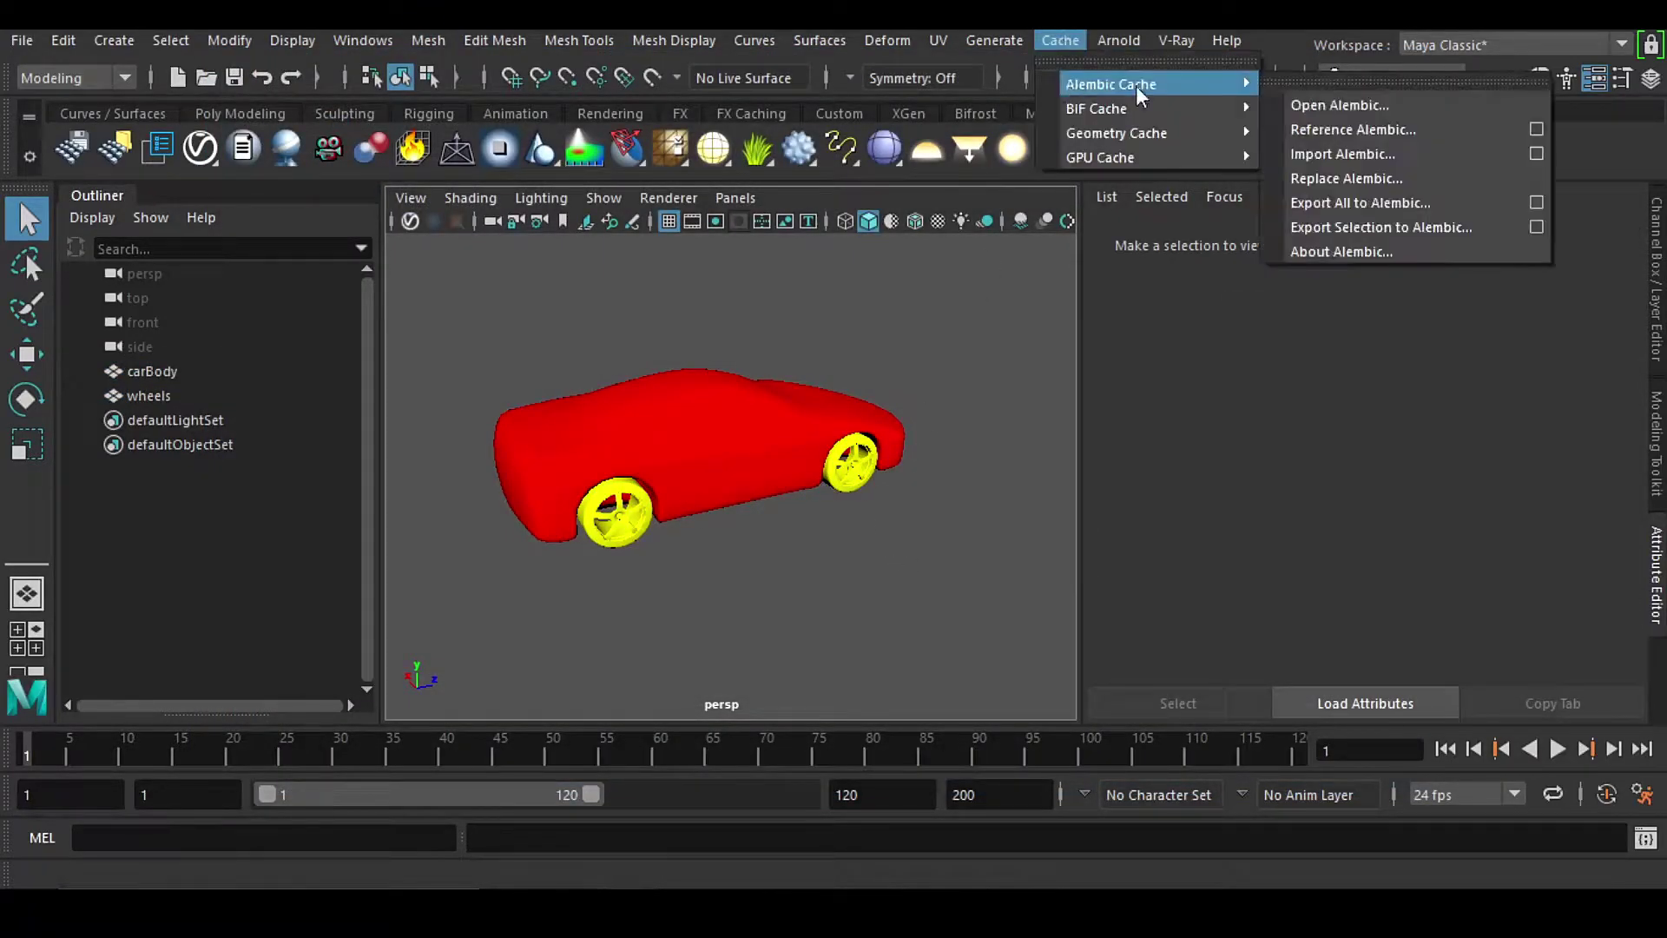
left_click(1389, 152)
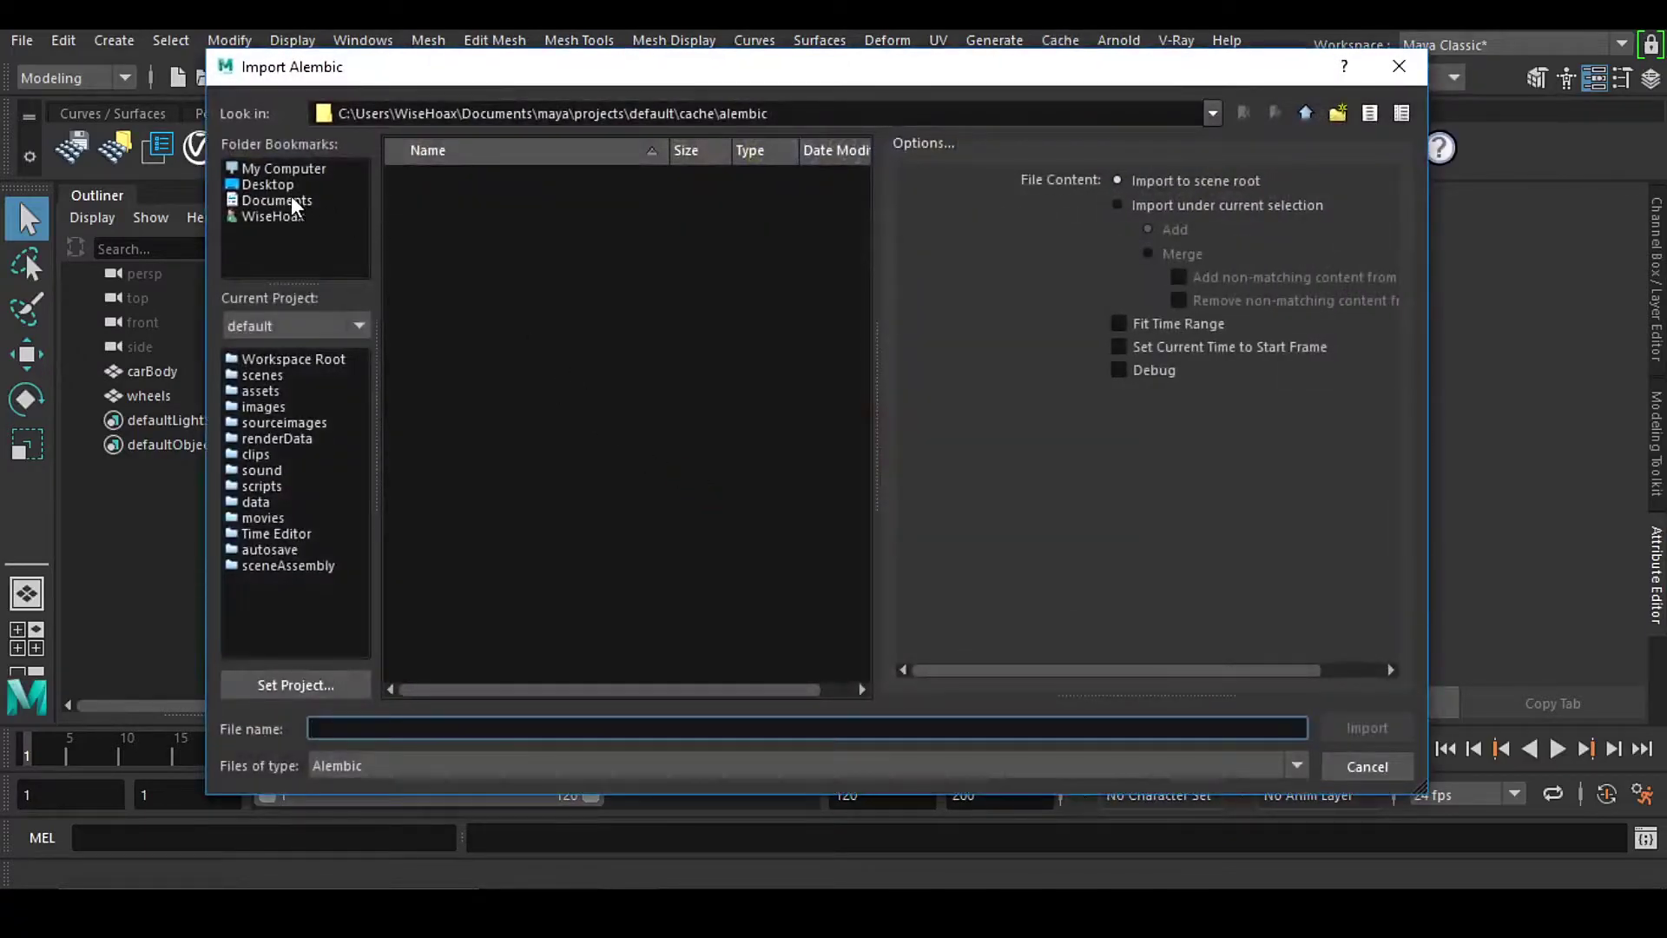
left_click(253, 185)
left_click(432, 216)
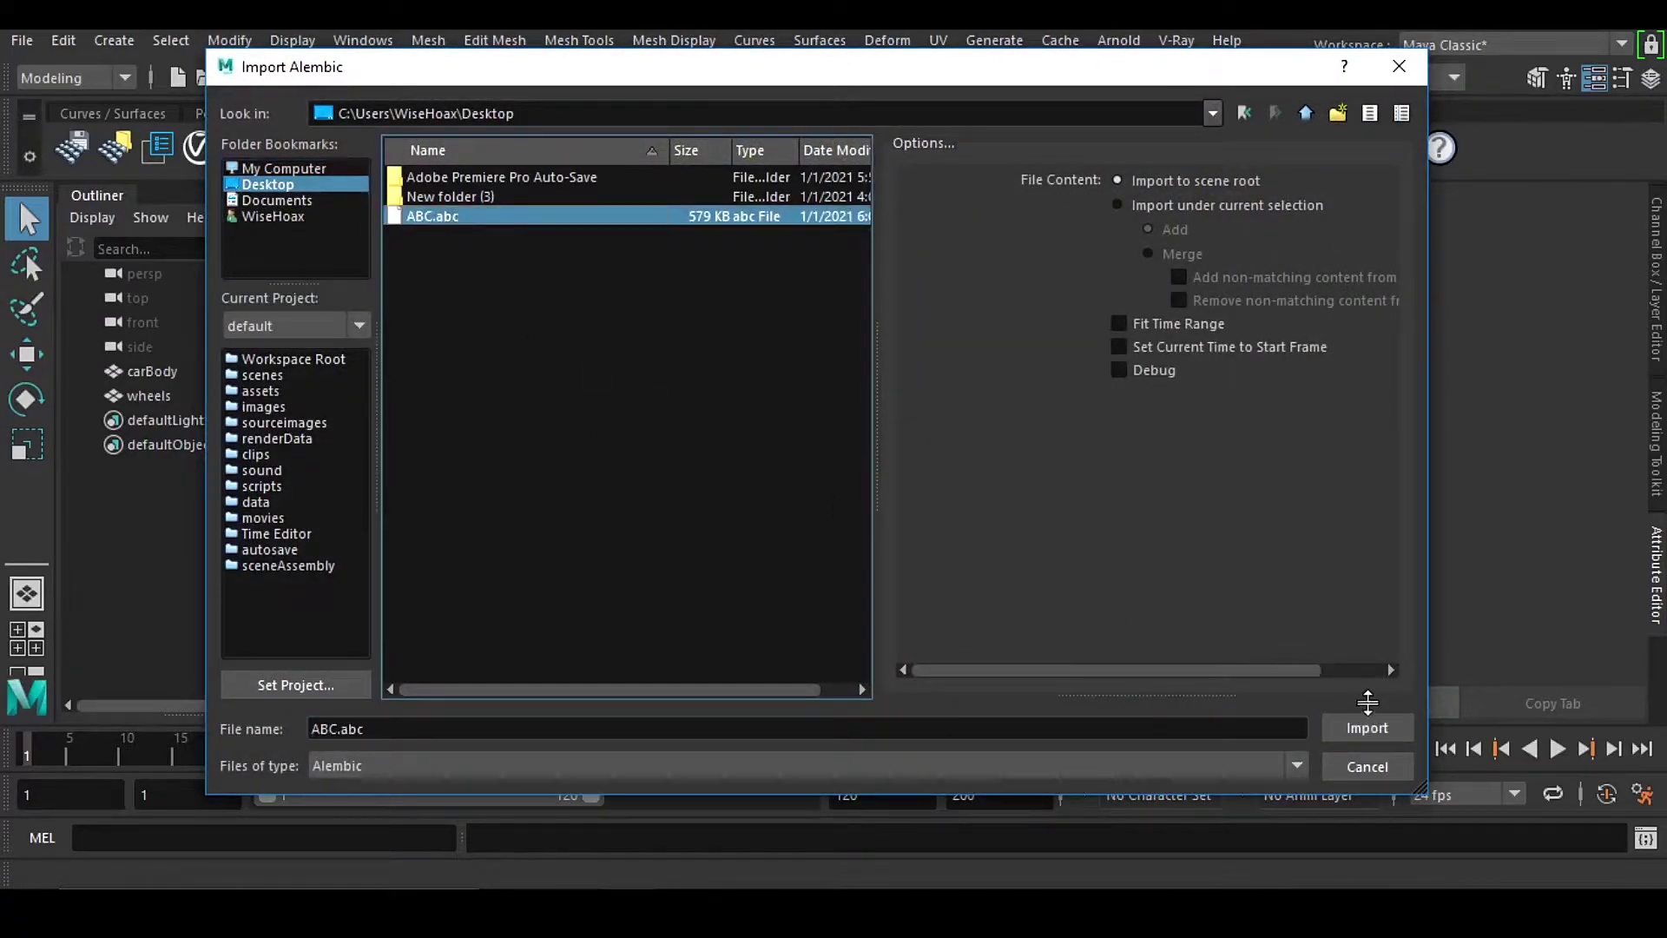
left_click(1371, 728)
Step: Move the imported carBody1 and wheels1 clear of the original car, placing them just behind it
left_click_drag(156, 420, 178, 444)
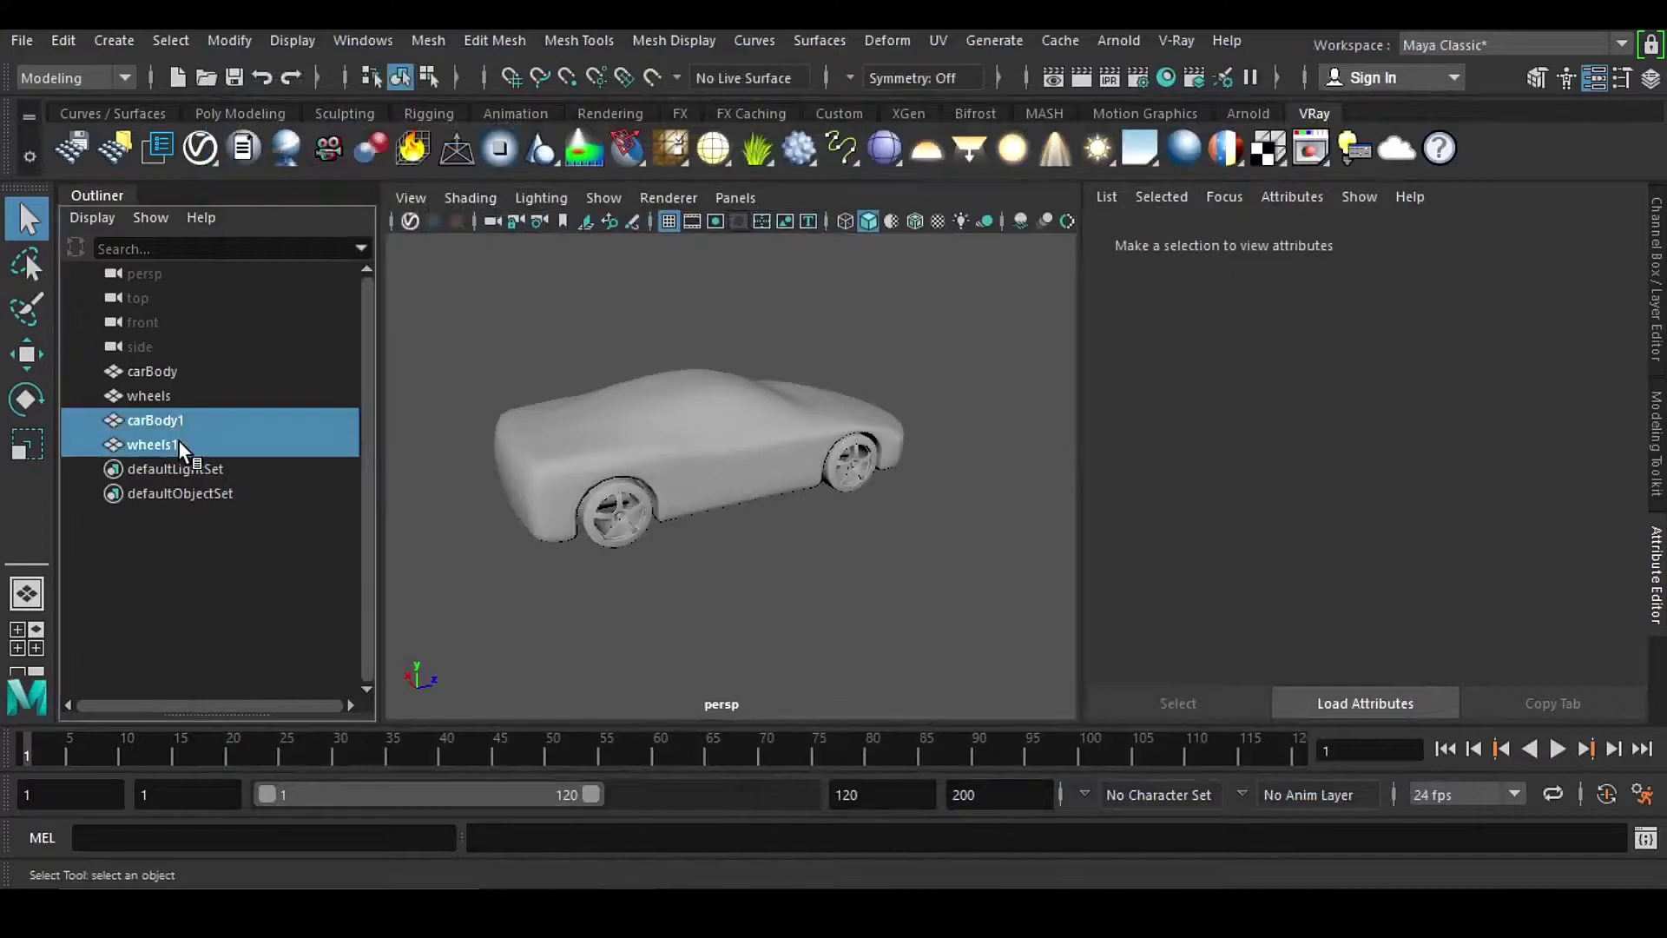
left_click(31, 358)
scroll(787, 530, "down", 3)
left_click_drag(769, 472, 596, 519)
left_click(712, 540)
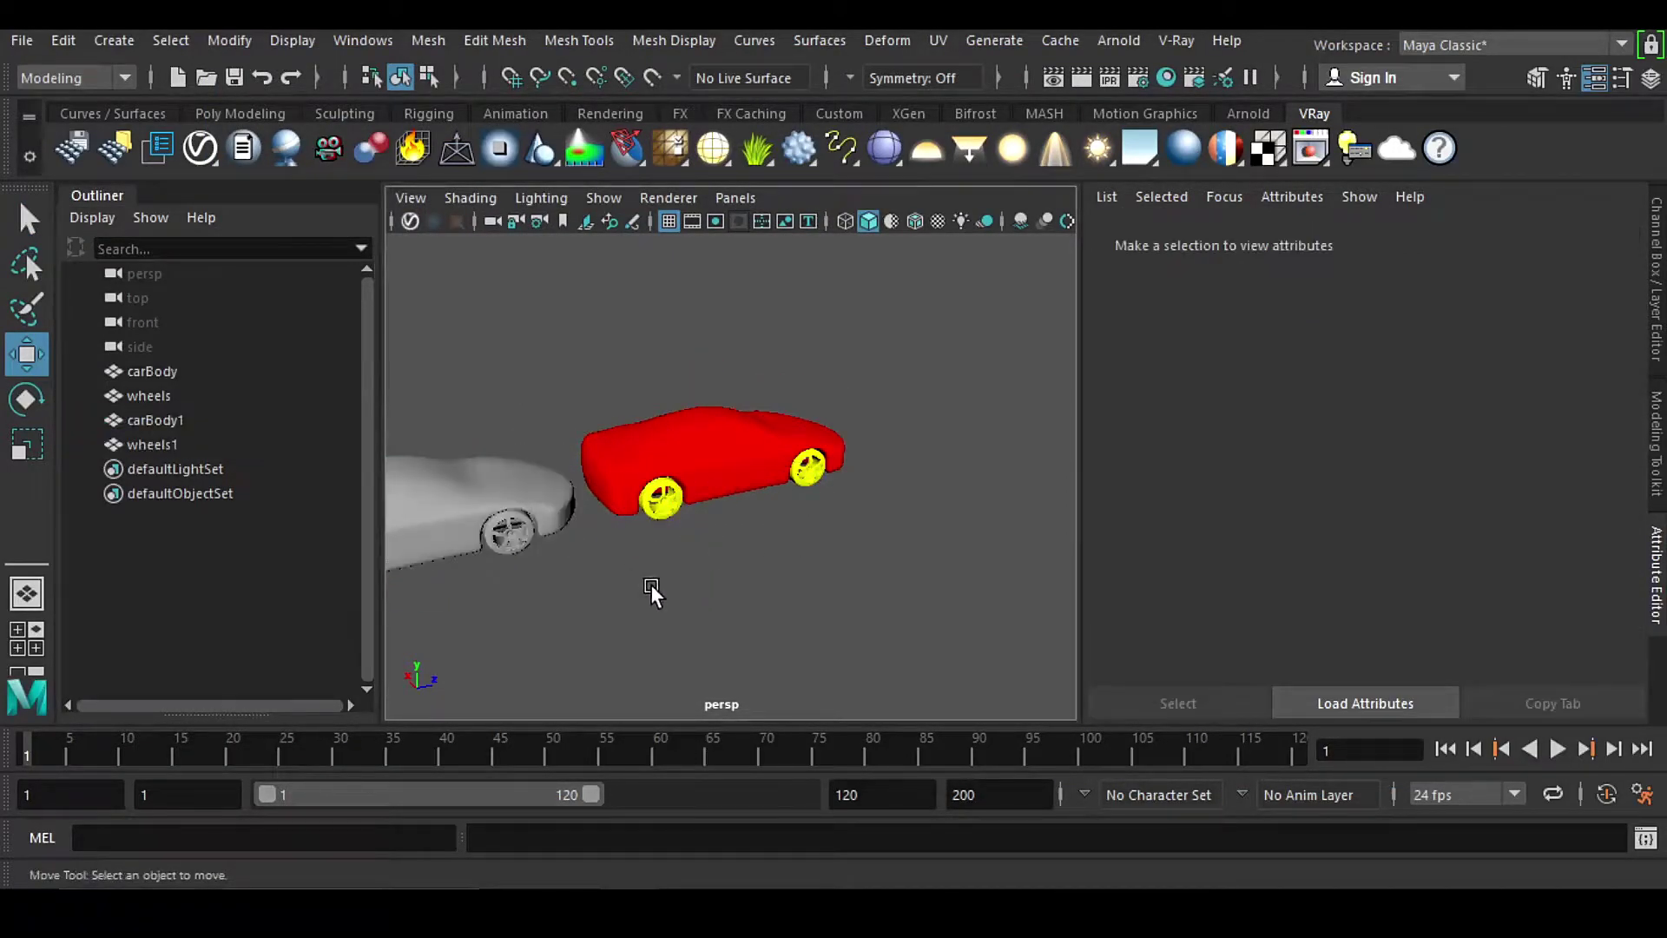
middle_click_drag(649, 582, 834, 580, "alt")
scroll(827, 559, "up", 3)
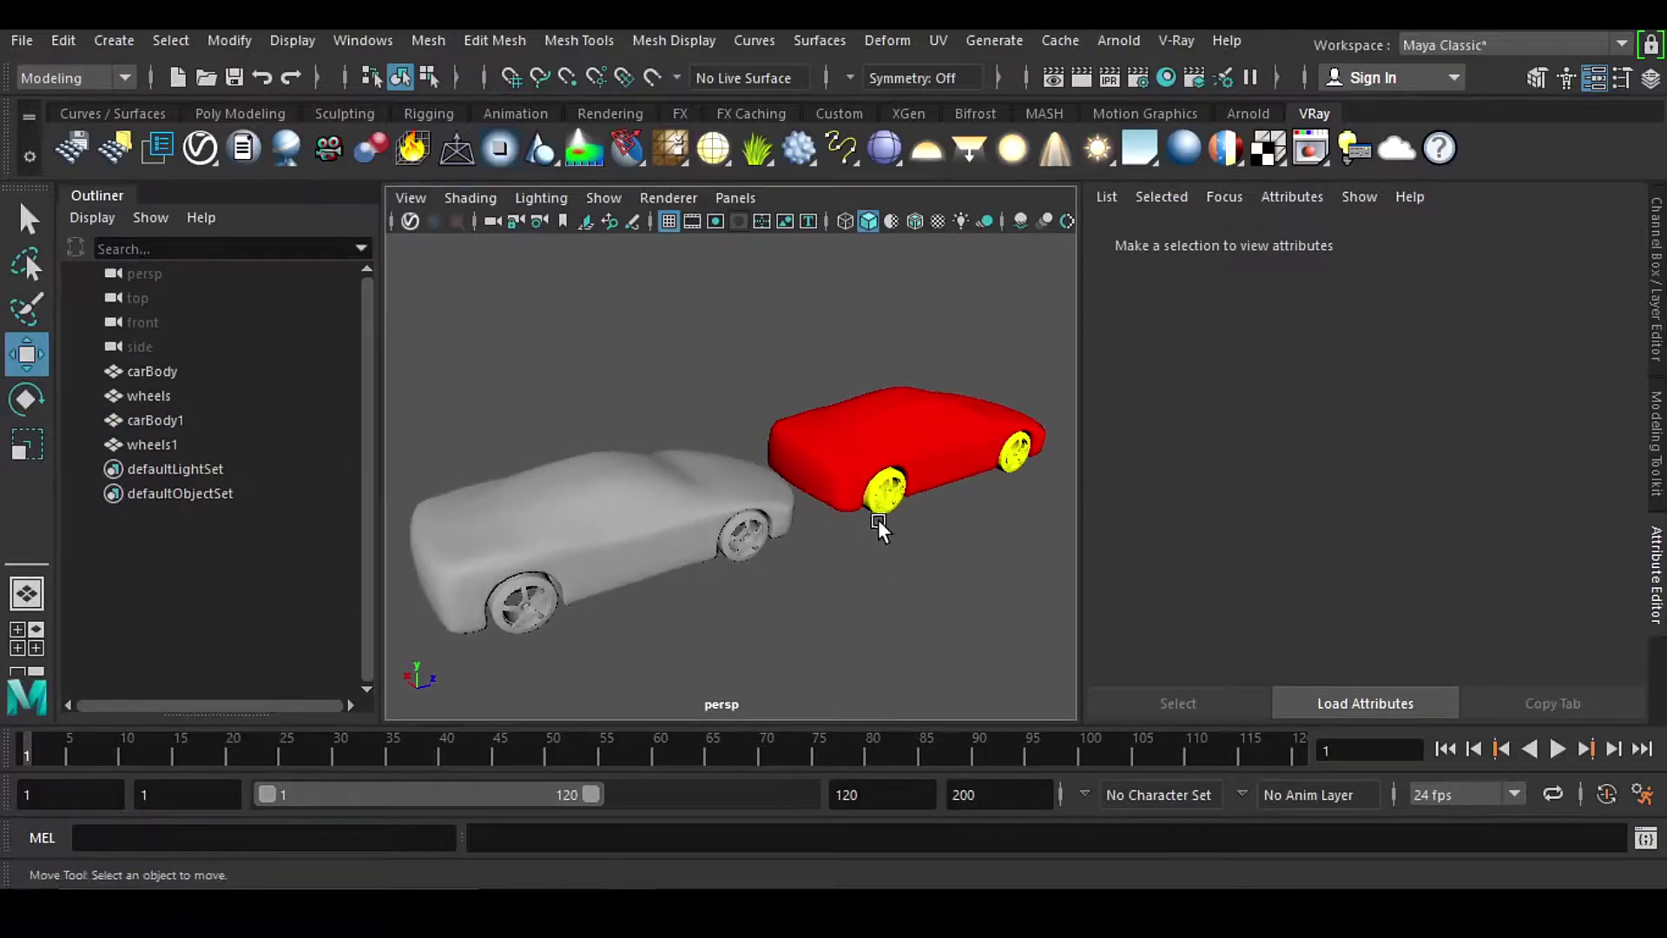
Step: Delete the imported carBody1 and wheels1, and frame the original car
left_click(175, 422)
left_click(179, 444, "shift")
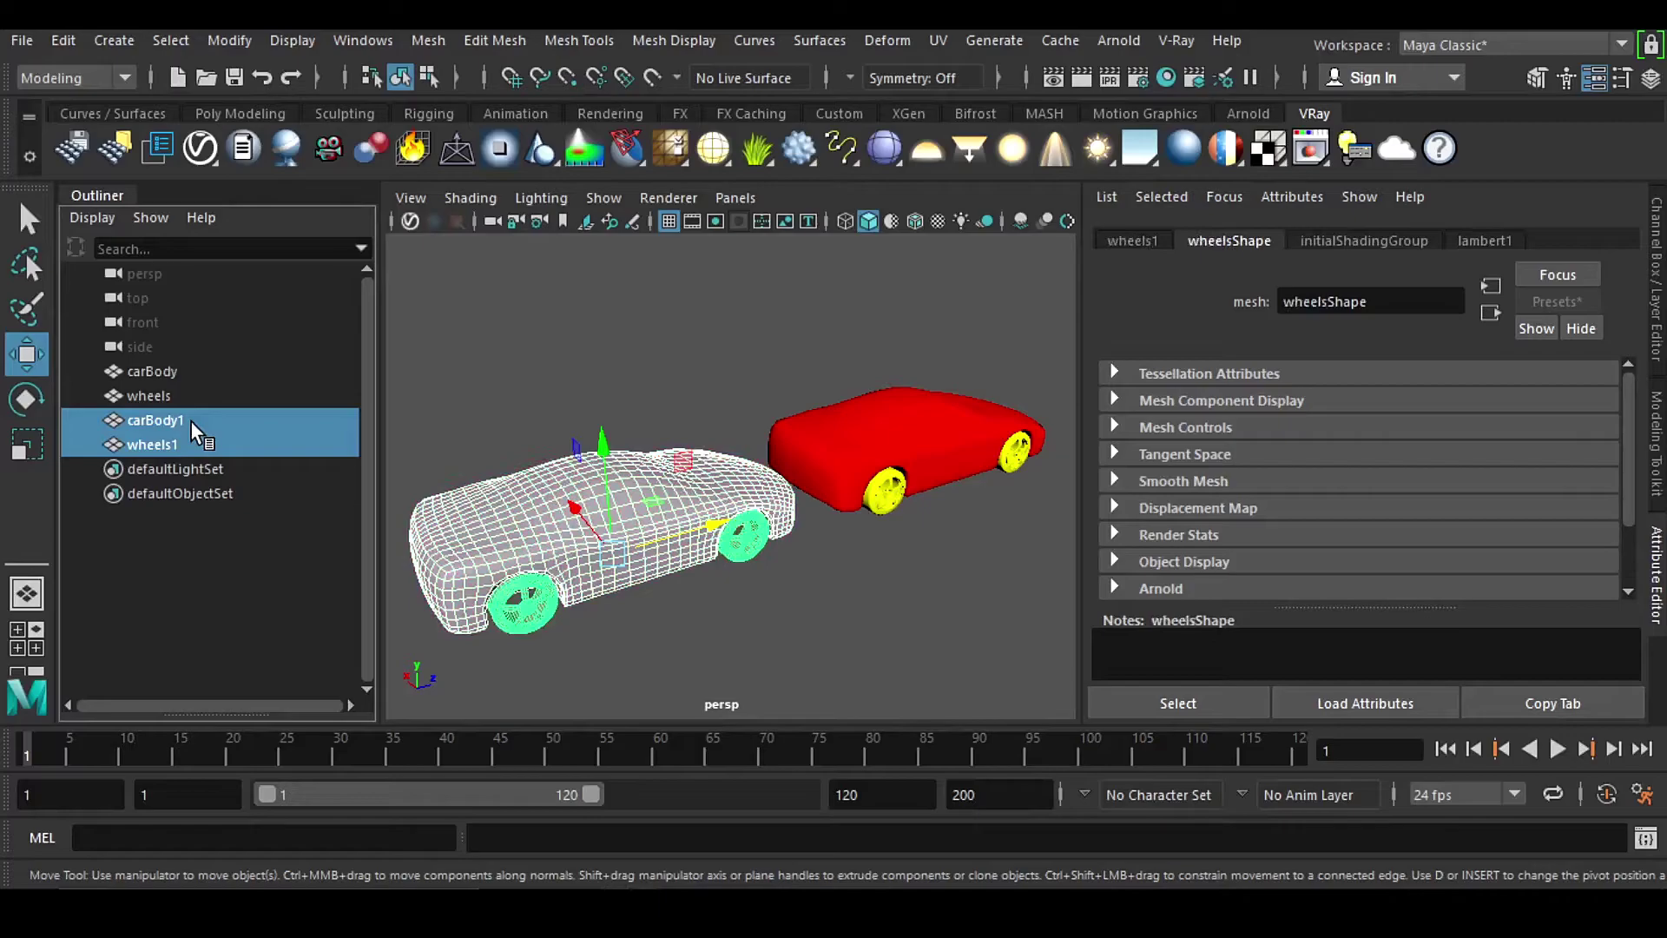
key("Delete")
key("a")
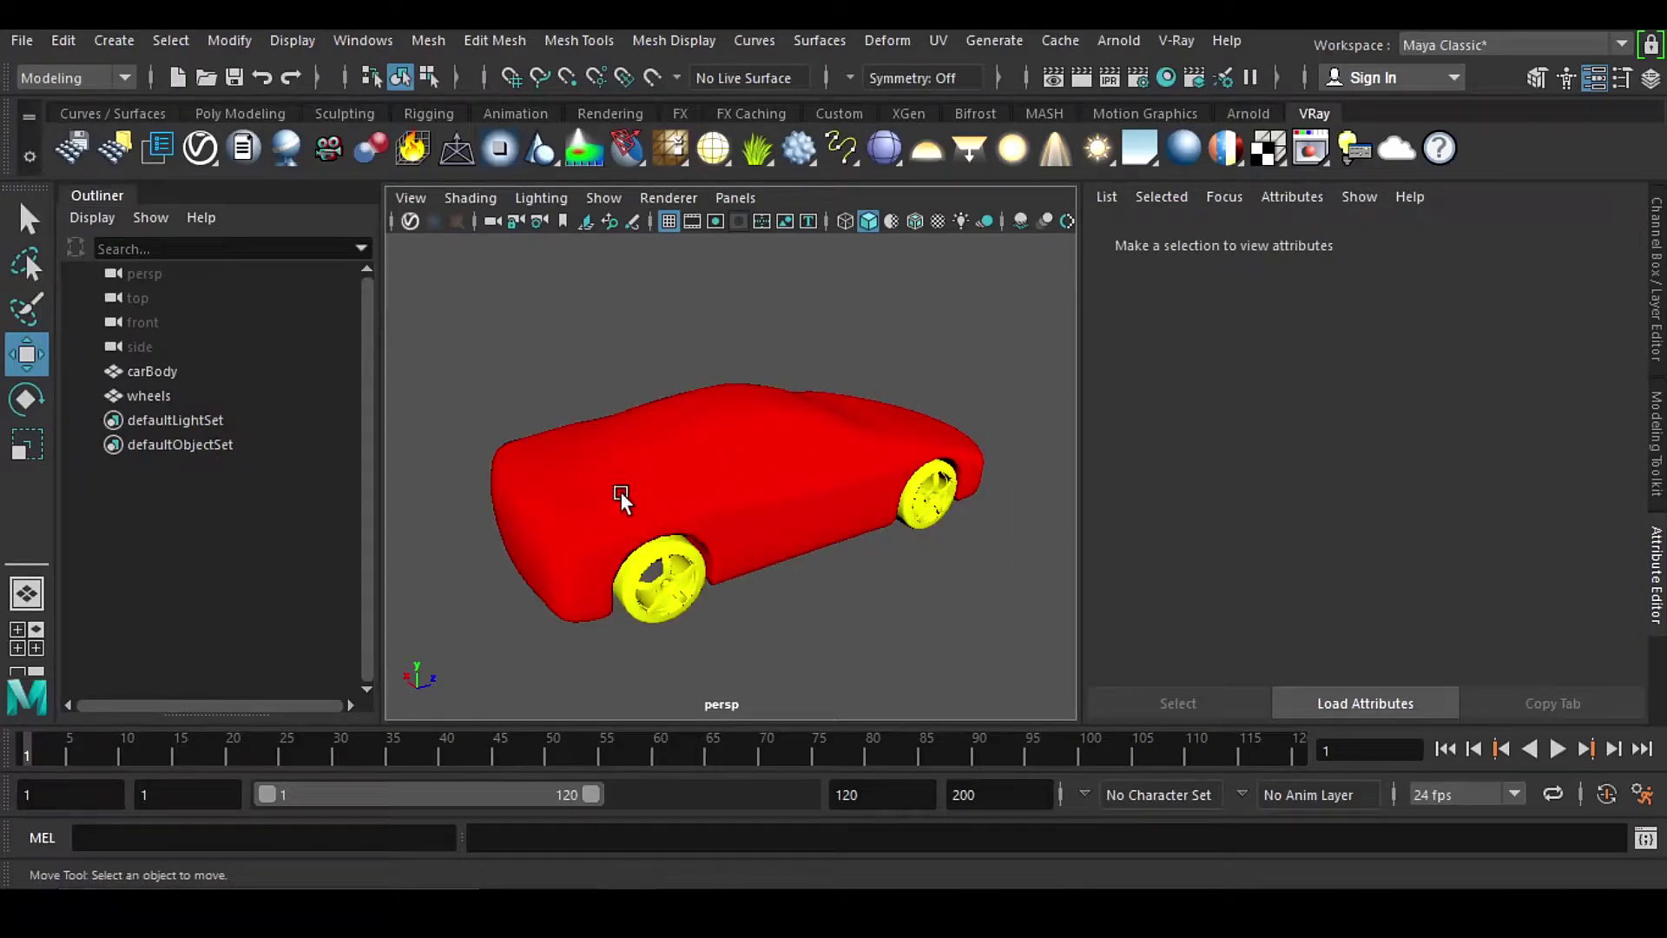
Step: Combine the car body and wheels into one mesh and separate it back into individual pieces
left_click_drag(472, 325, 1037, 667)
right_click_drag(784, 312, 737, 754, "shift")
right_click_drag(777, 312, 764, 732, "shift")
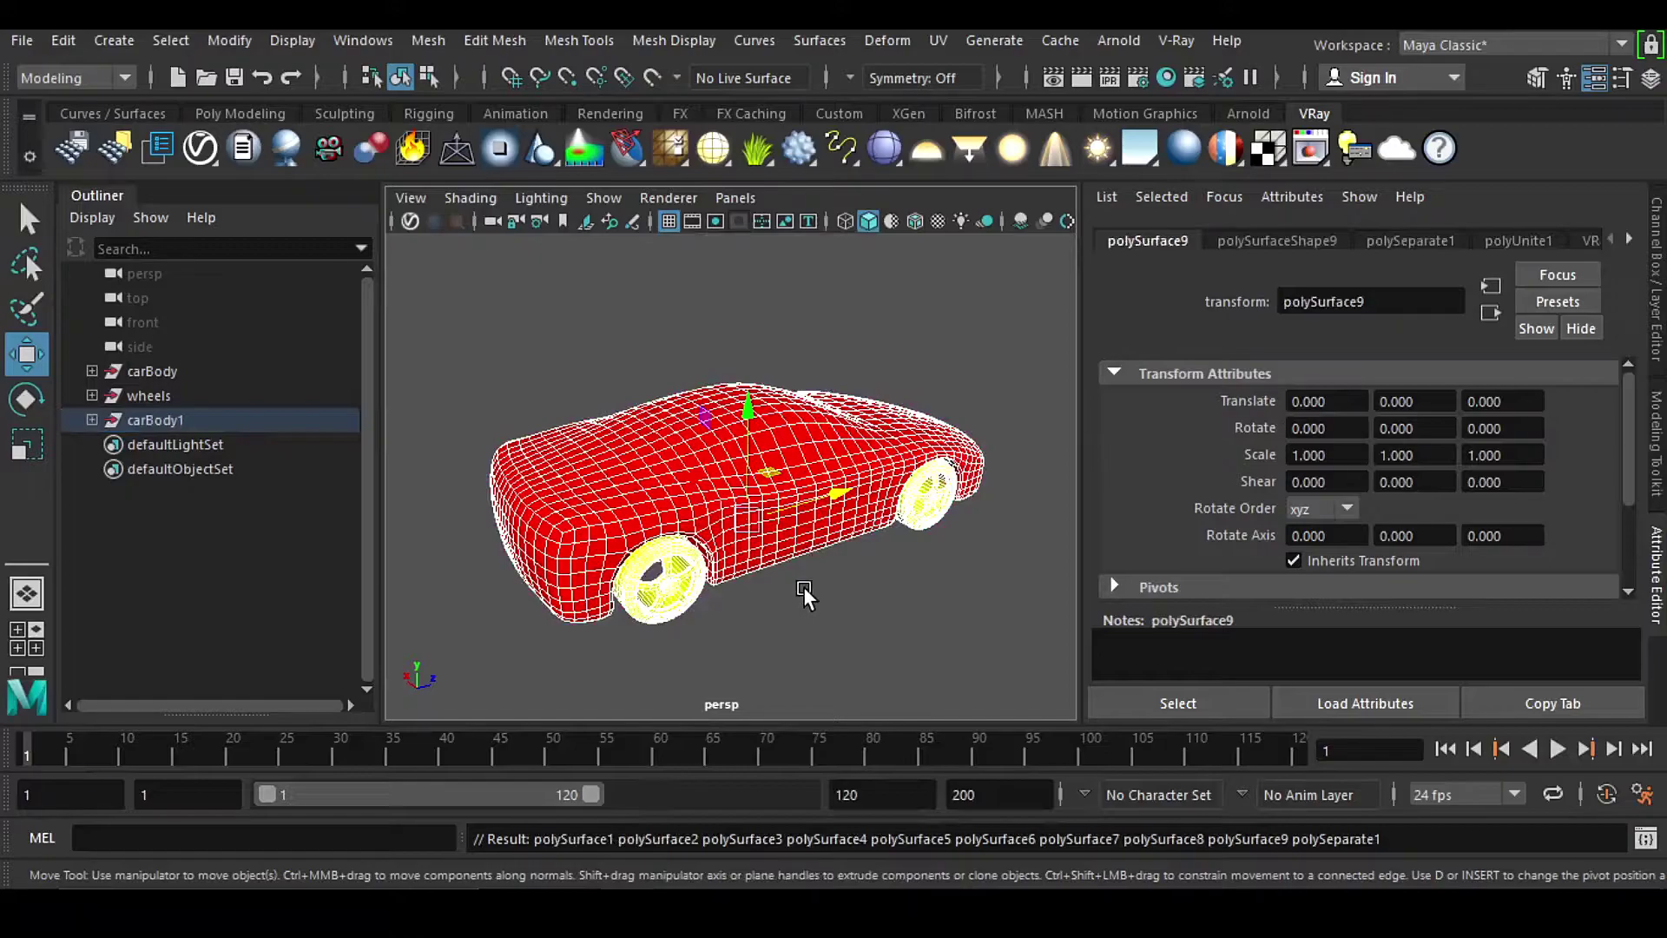
left_click(825, 595)
Step: Export all the separated car pieces as an Alembic selection, overwriting ABC.abc on the Desktop
left_click_drag(474, 312, 1008, 710)
left_click(1061, 40)
mouse_move(1082, 83)
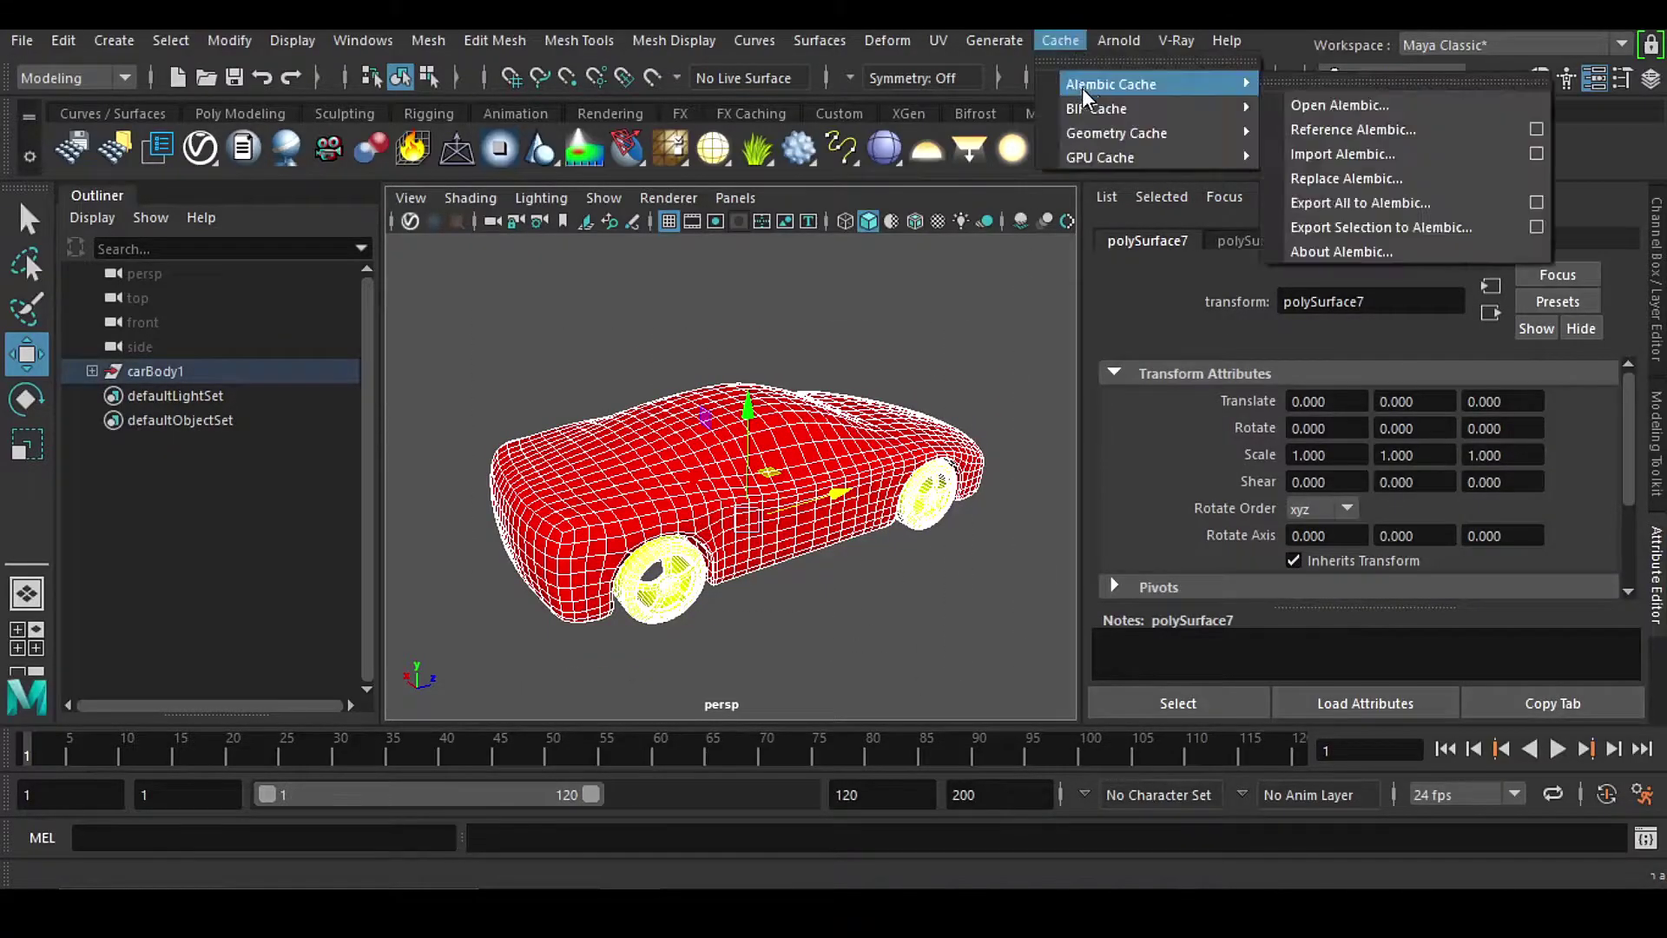
left_click(1368, 222)
left_click(429, 217)
double_click(427, 221)
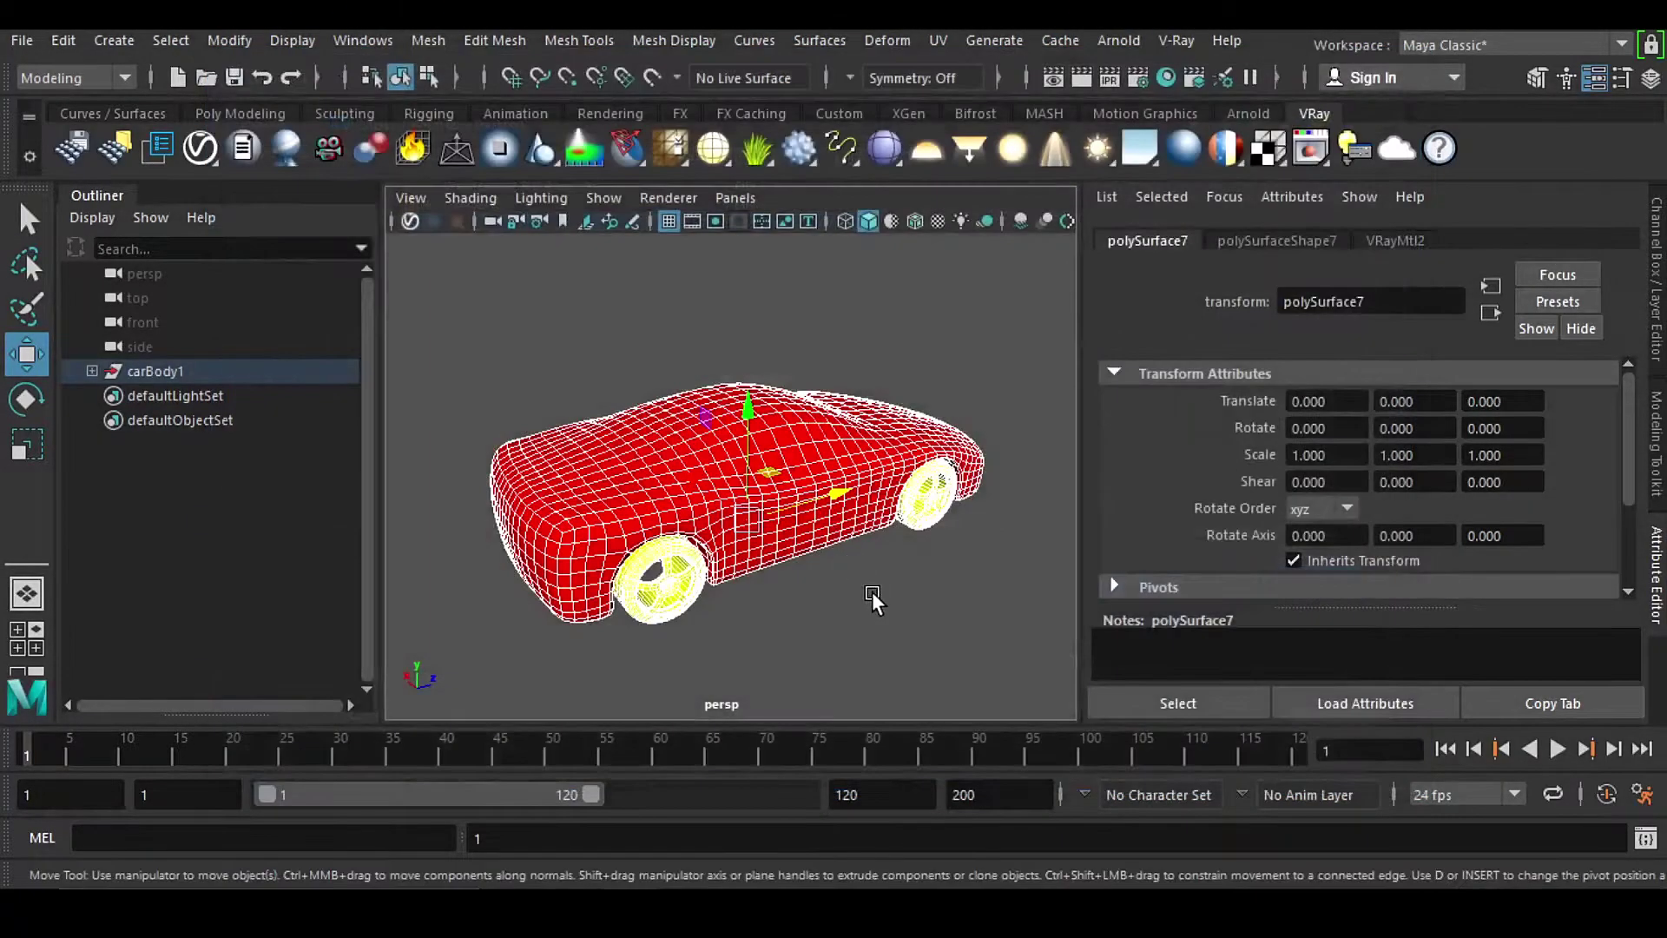
Step: Clear the selection and import ABC.abc from the Desktop as an Alembic cache
left_click(871, 591)
left_click(1061, 40)
mouse_move(1241, 80)
left_click(1353, 156)
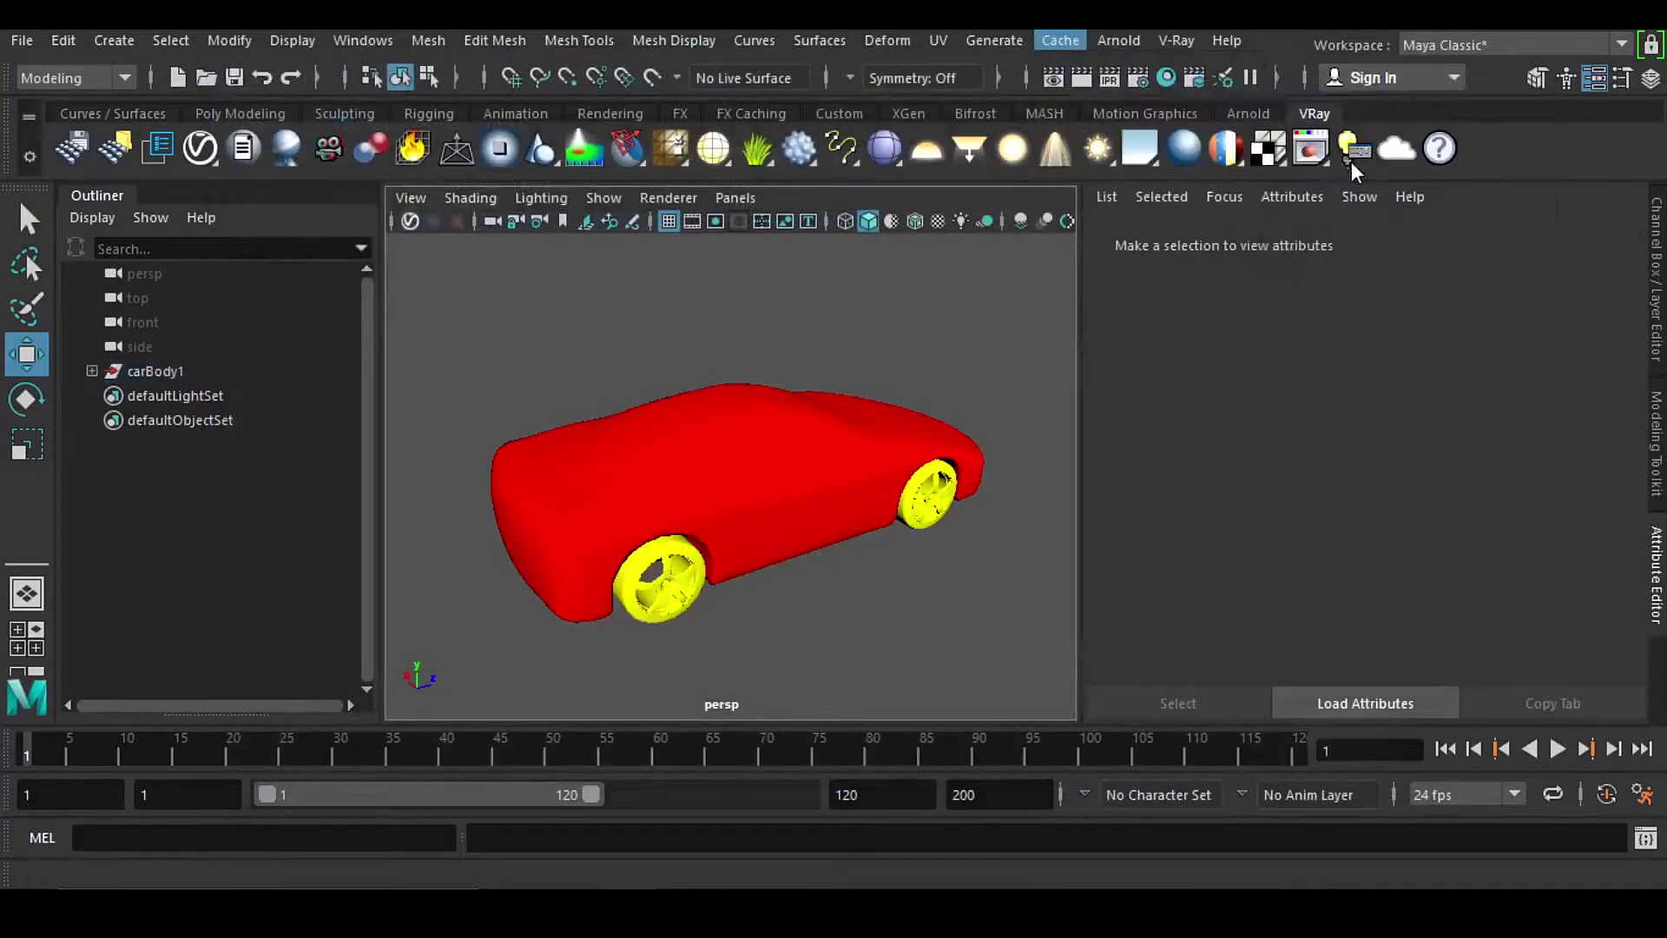
double_click(445, 217)
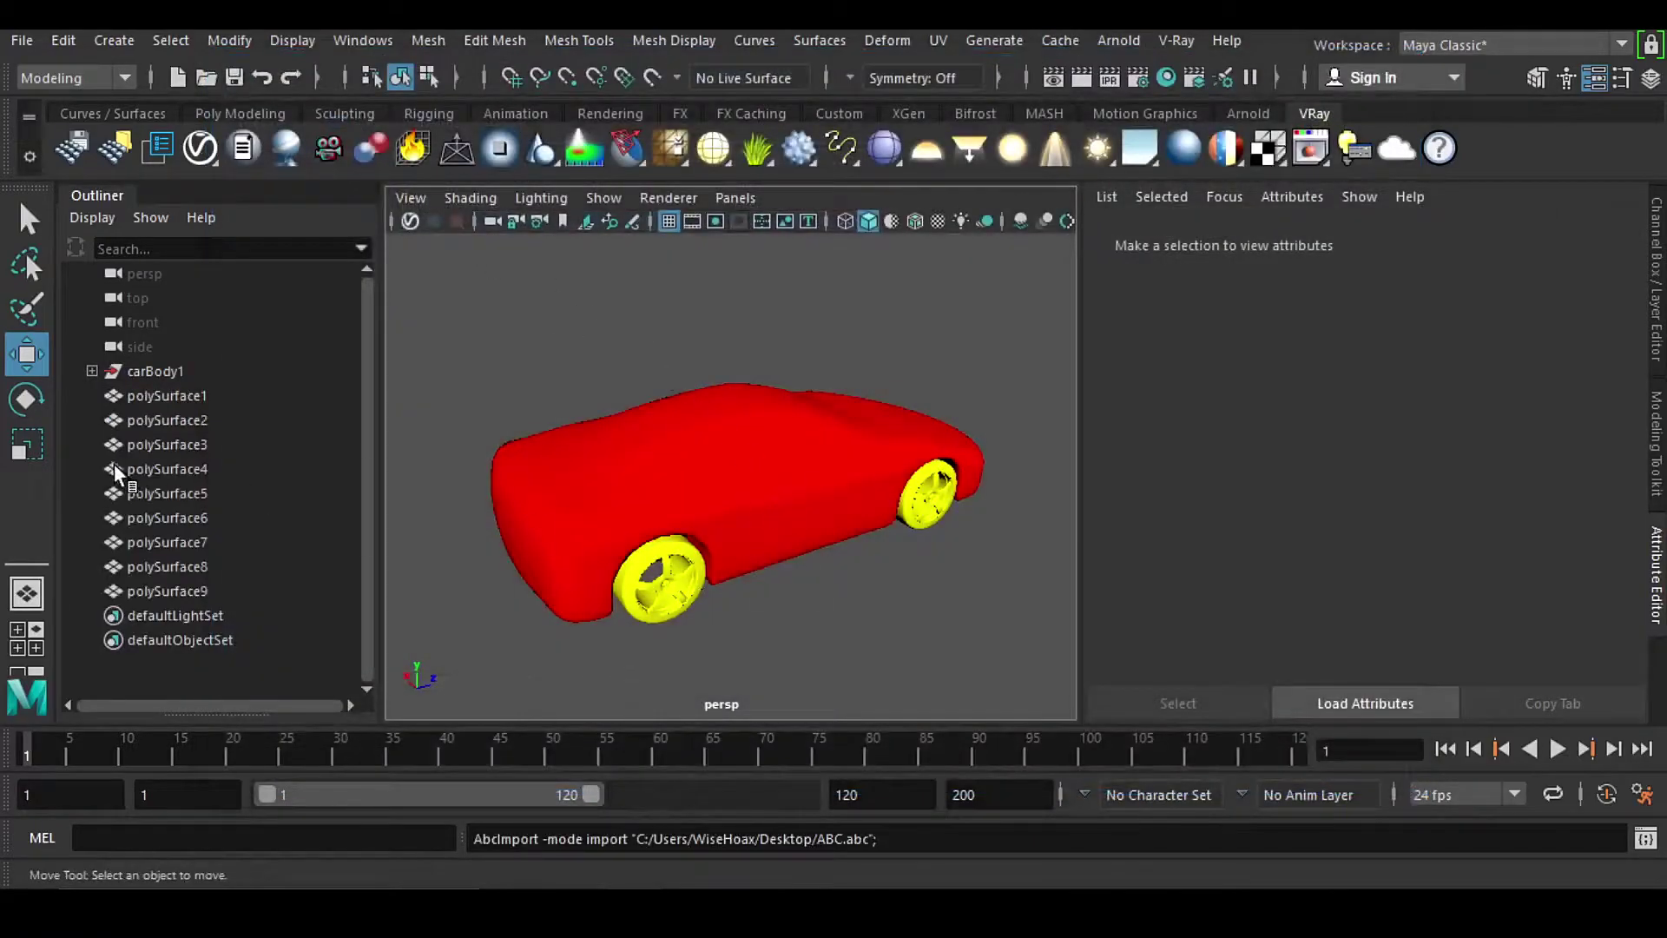
Step: Move the imported polySurface1 through polySurface9 along the Z axis so the copy stands clear behind the original car
left_click_drag(201, 395, 195, 591)
key("f")
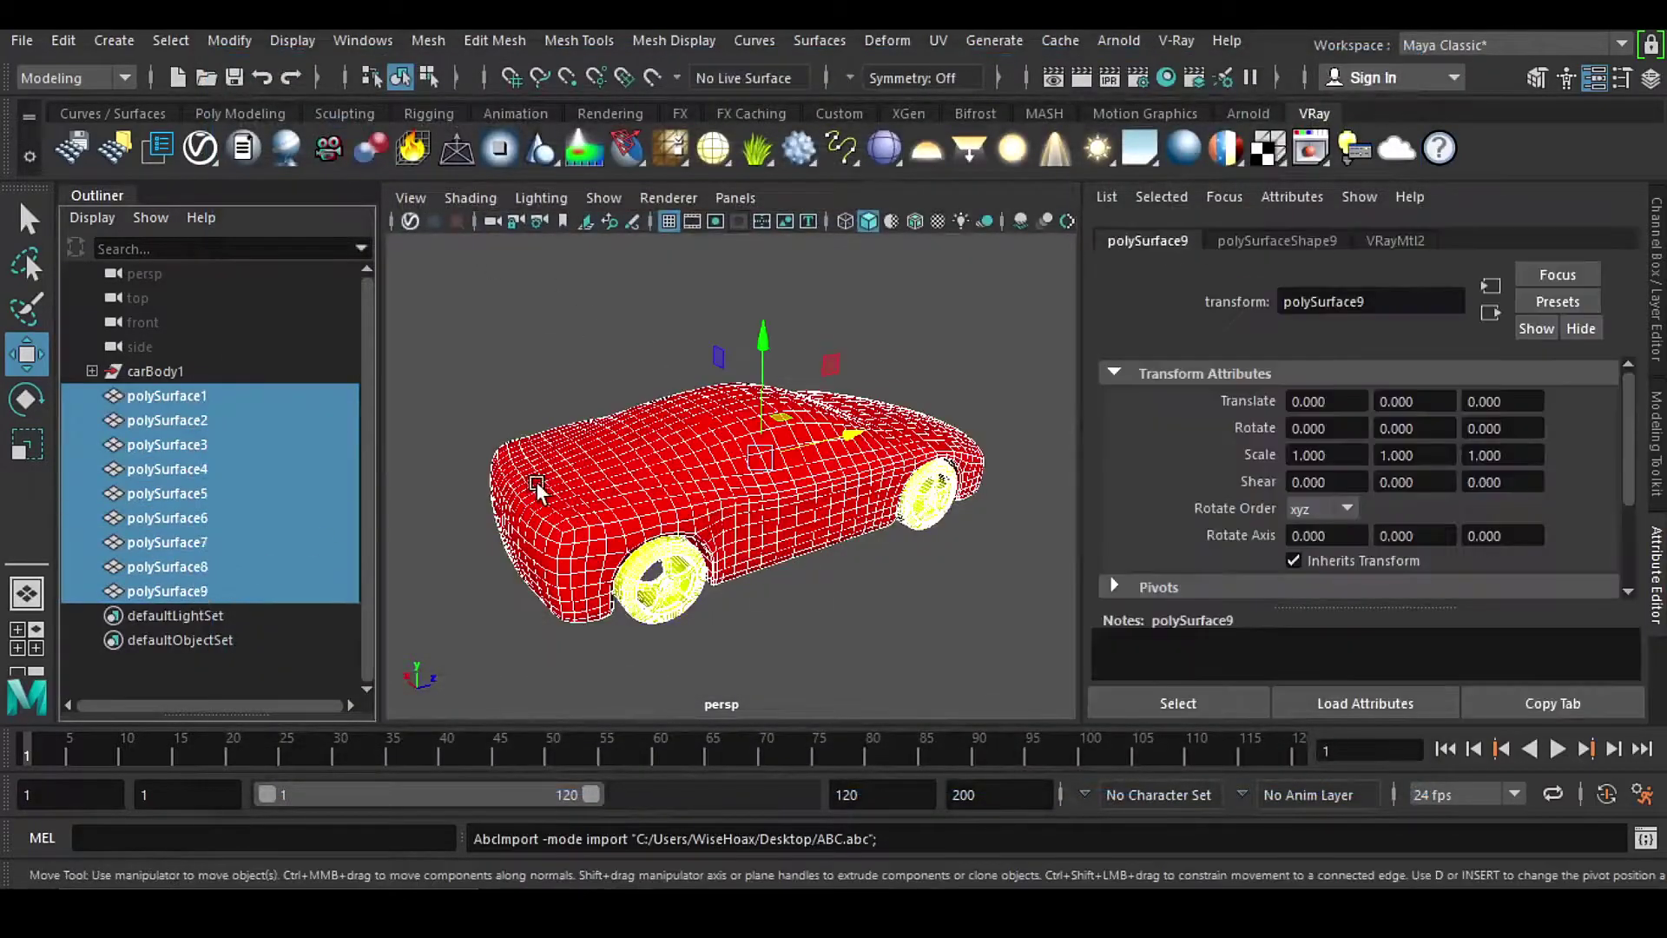
left_click_drag(847, 448, 523, 500)
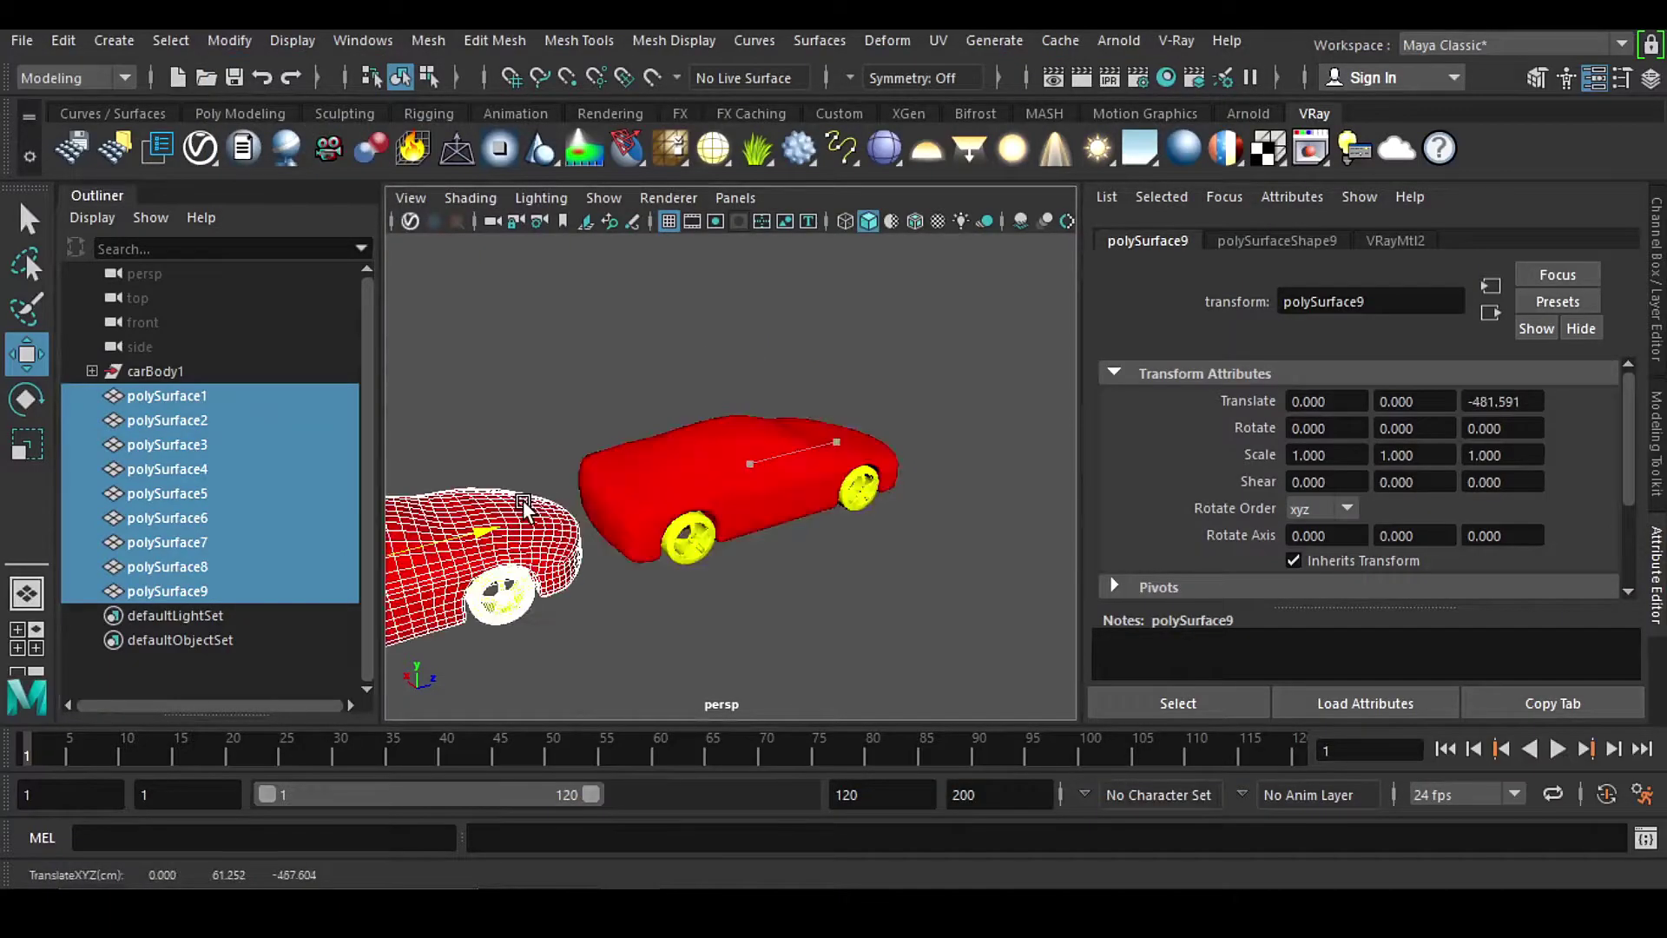
right_click_drag(662, 526, 863, 566, "alt")
left_click(790, 585)
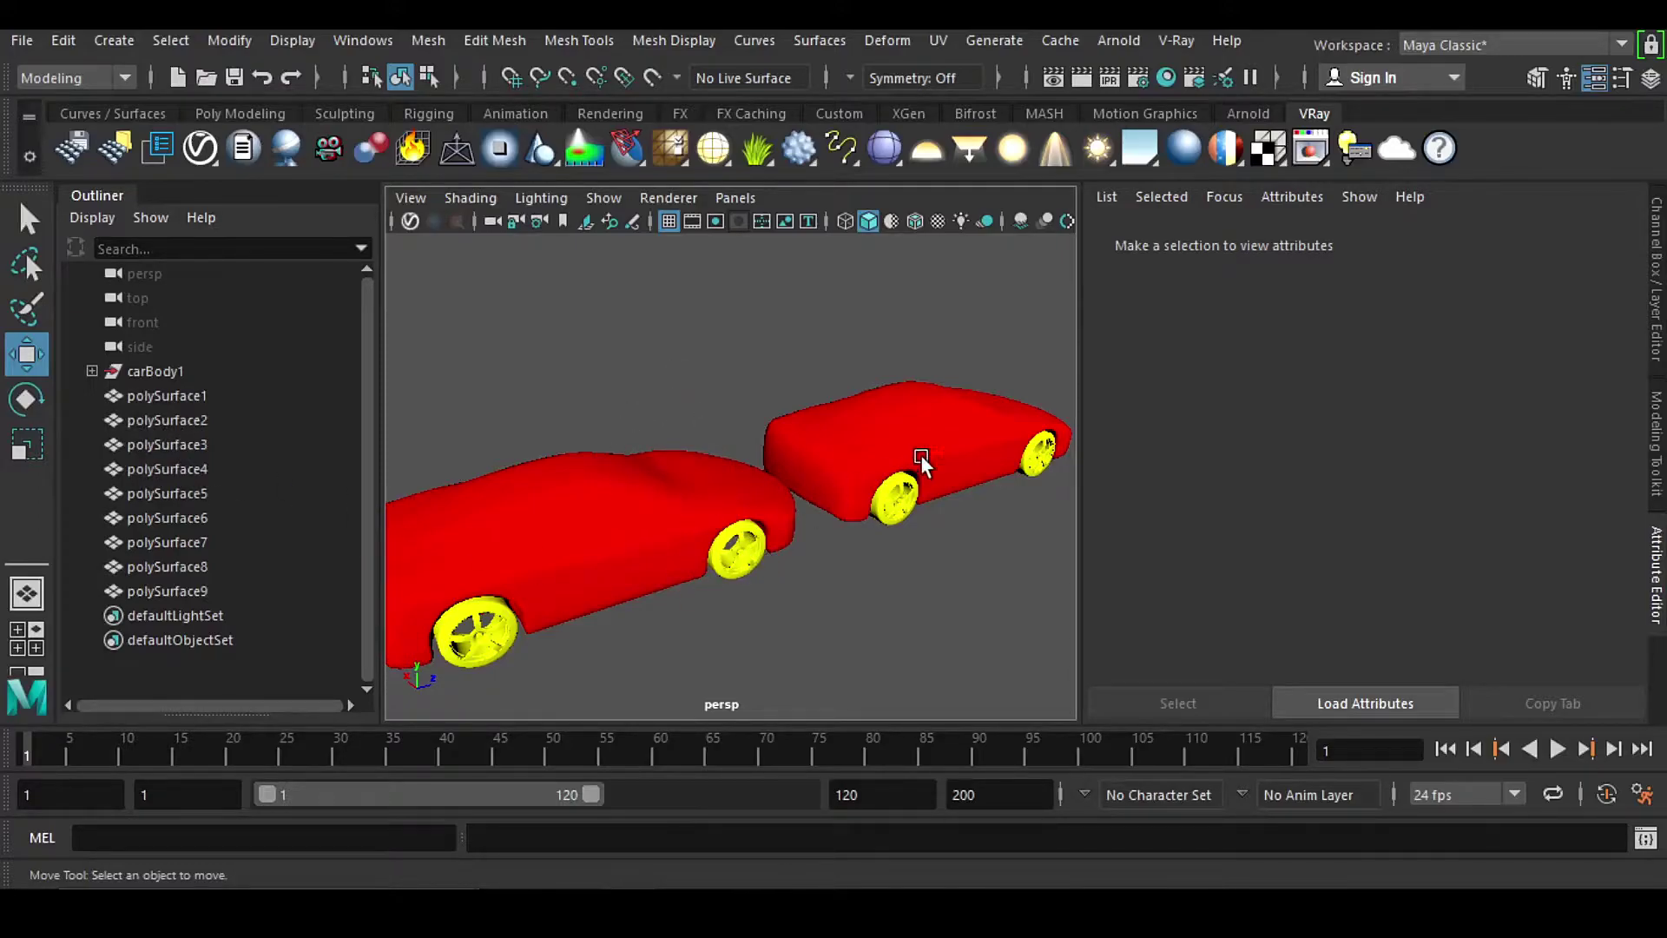
Step: Start a new scene without saving and create a V-Ray material with a cyan diffuse color
left_click(178, 78)
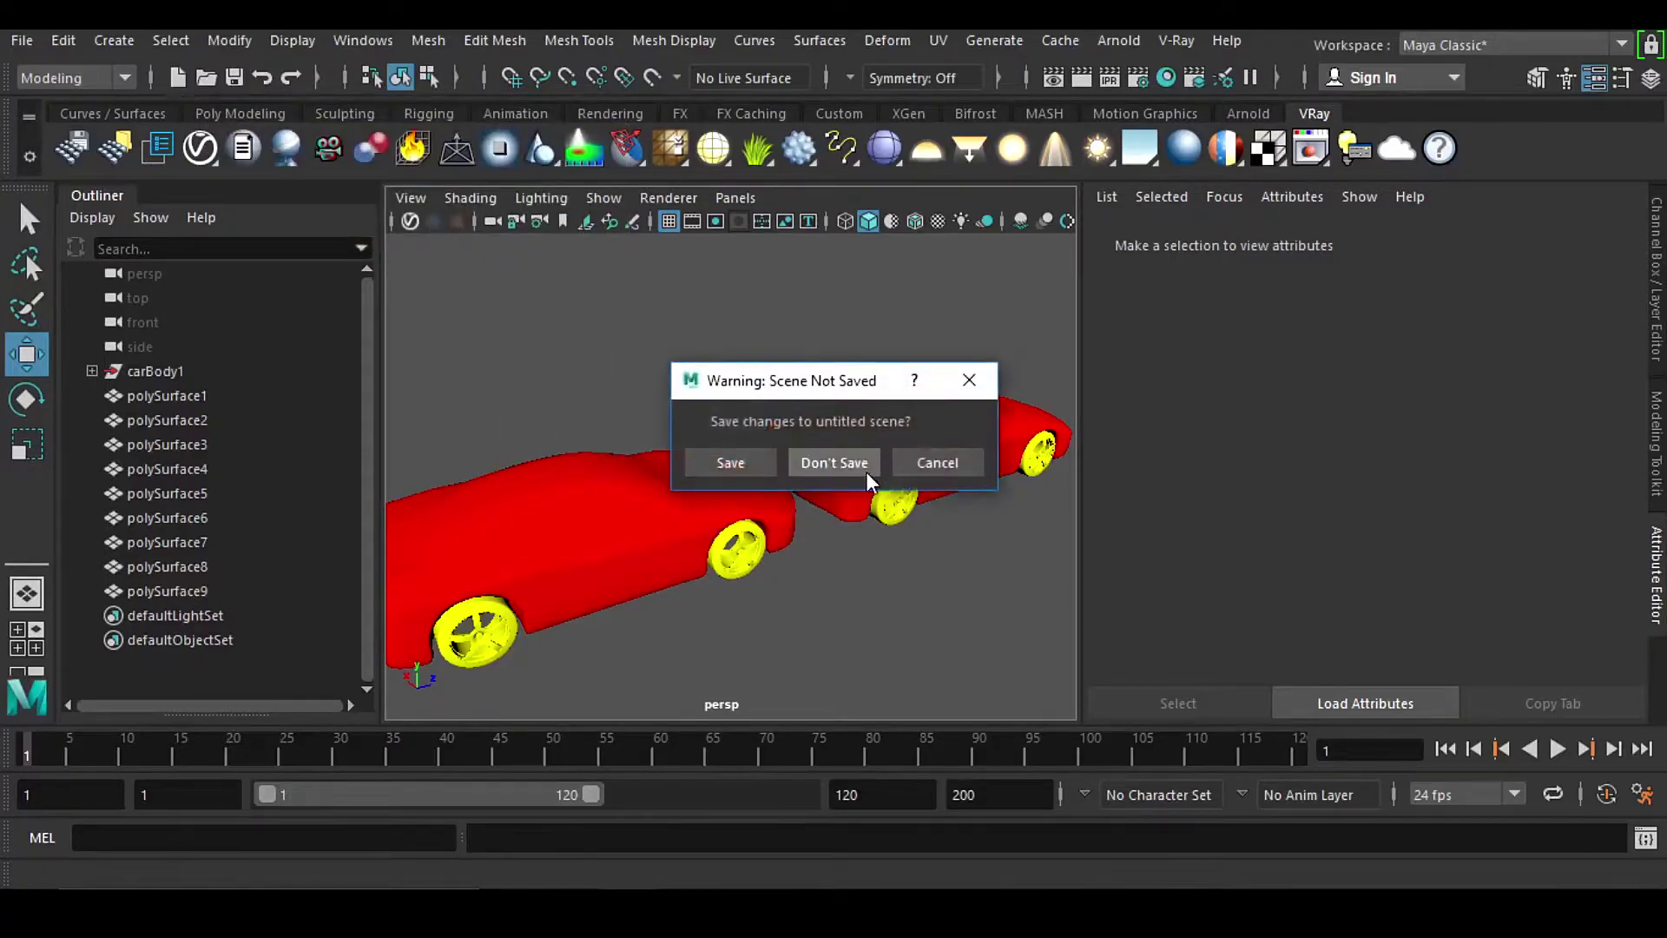
left_click(858, 469)
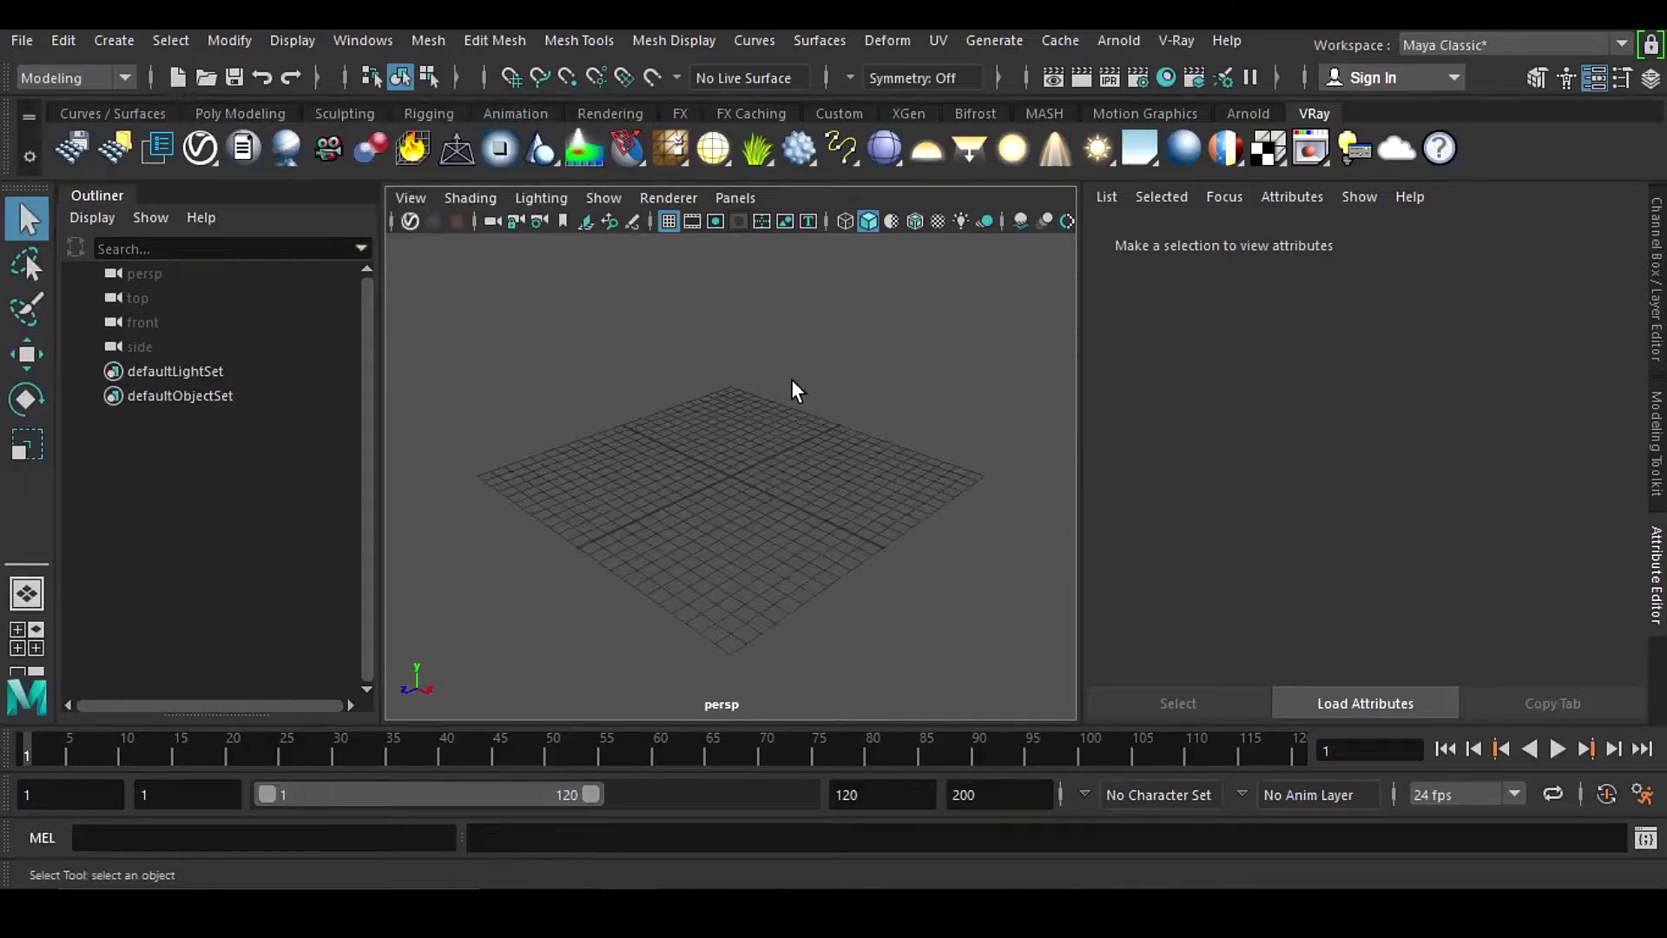
left_click(1204, 167)
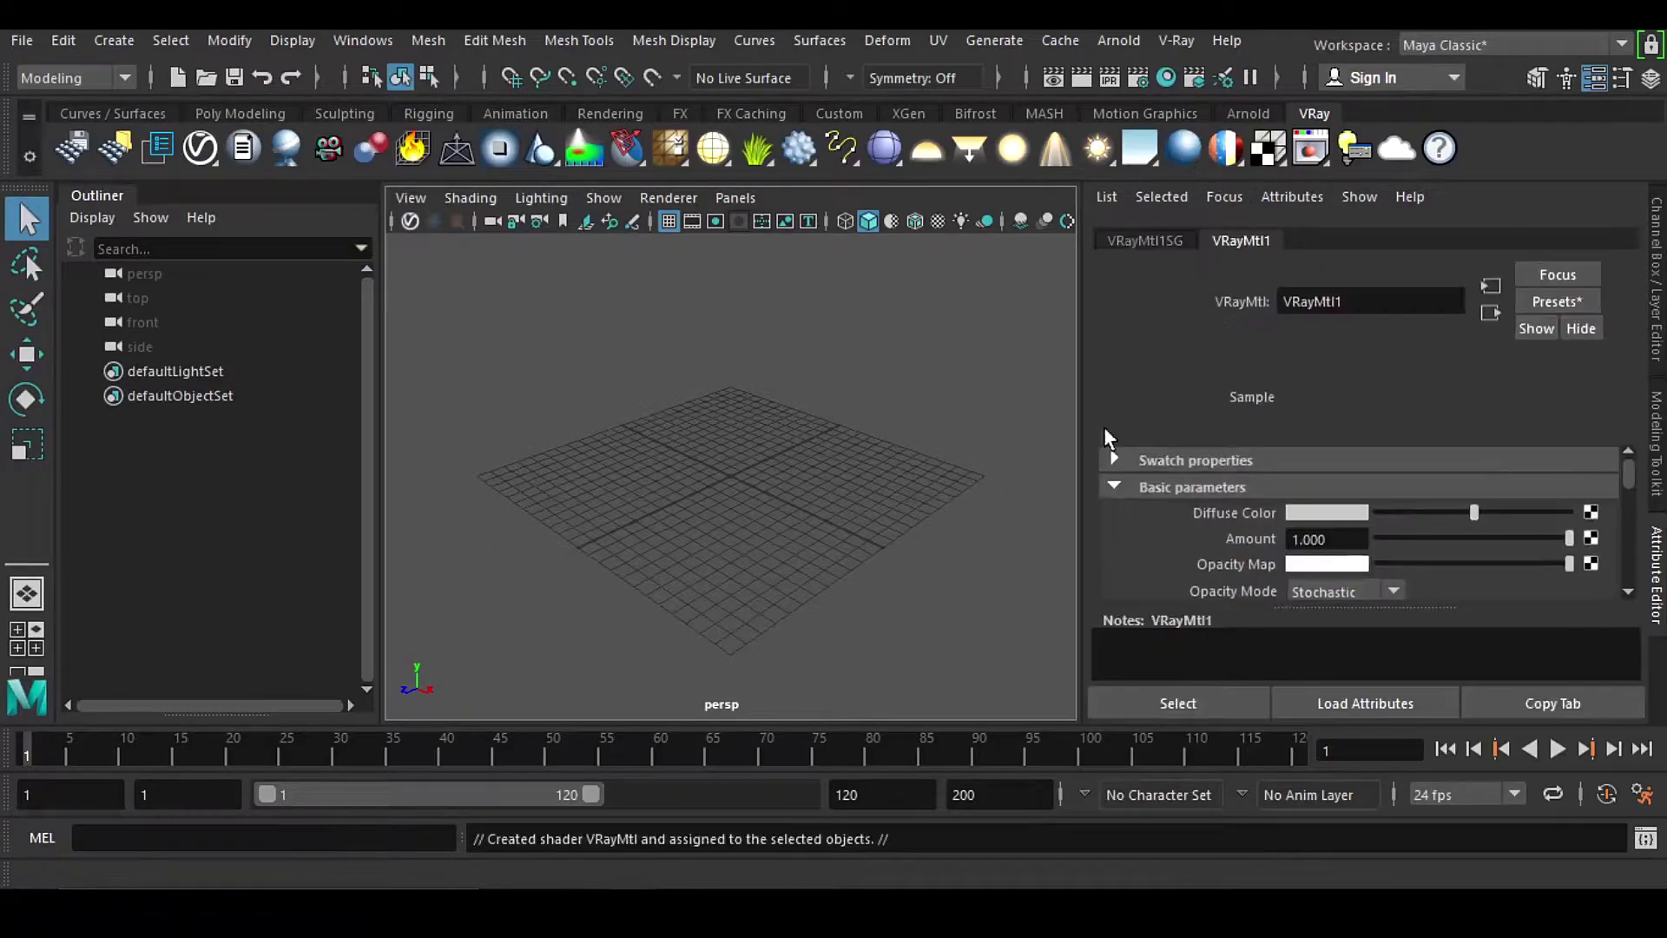
left_click(1328, 514)
left_click(1202, 413)
Step: Create a second V-Ray material and set its diffuse color to magenta
left_click(1184, 151)
left_click(1320, 512)
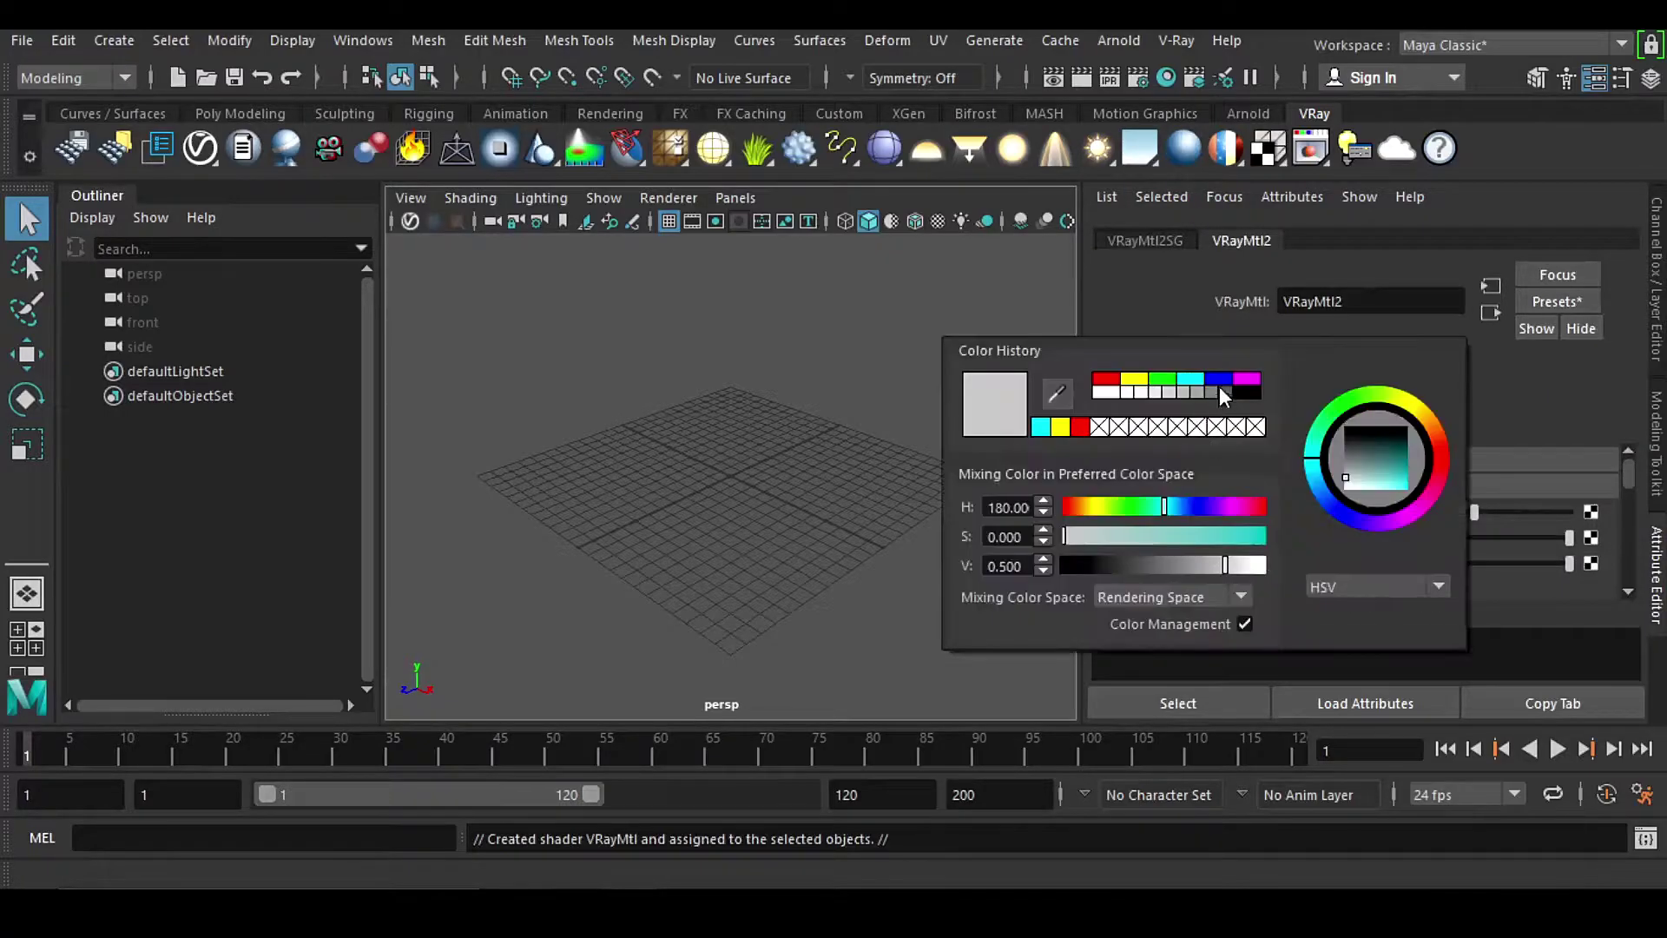
left_click(1242, 377)
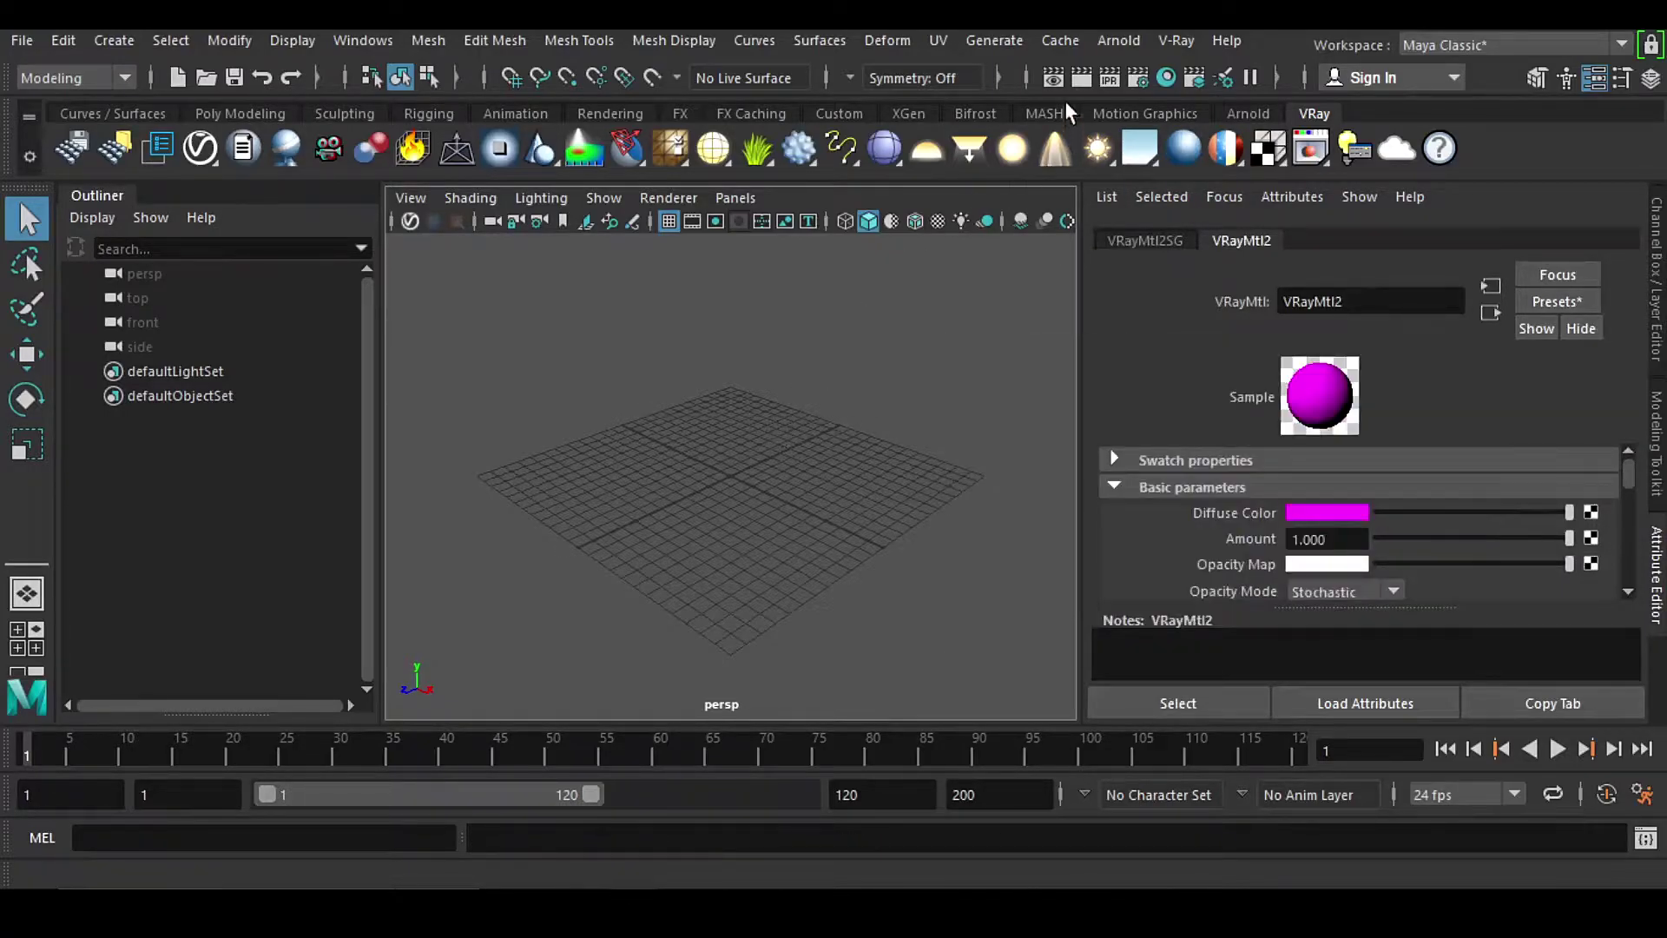
Step: Import ABC.abc from the Desktop as an Alembic cache and frame the imported car
left_click(1059, 40)
mouse_move(1129, 84)
left_click(1339, 153)
left_click(439, 215)
double_click(439, 215)
key("f")
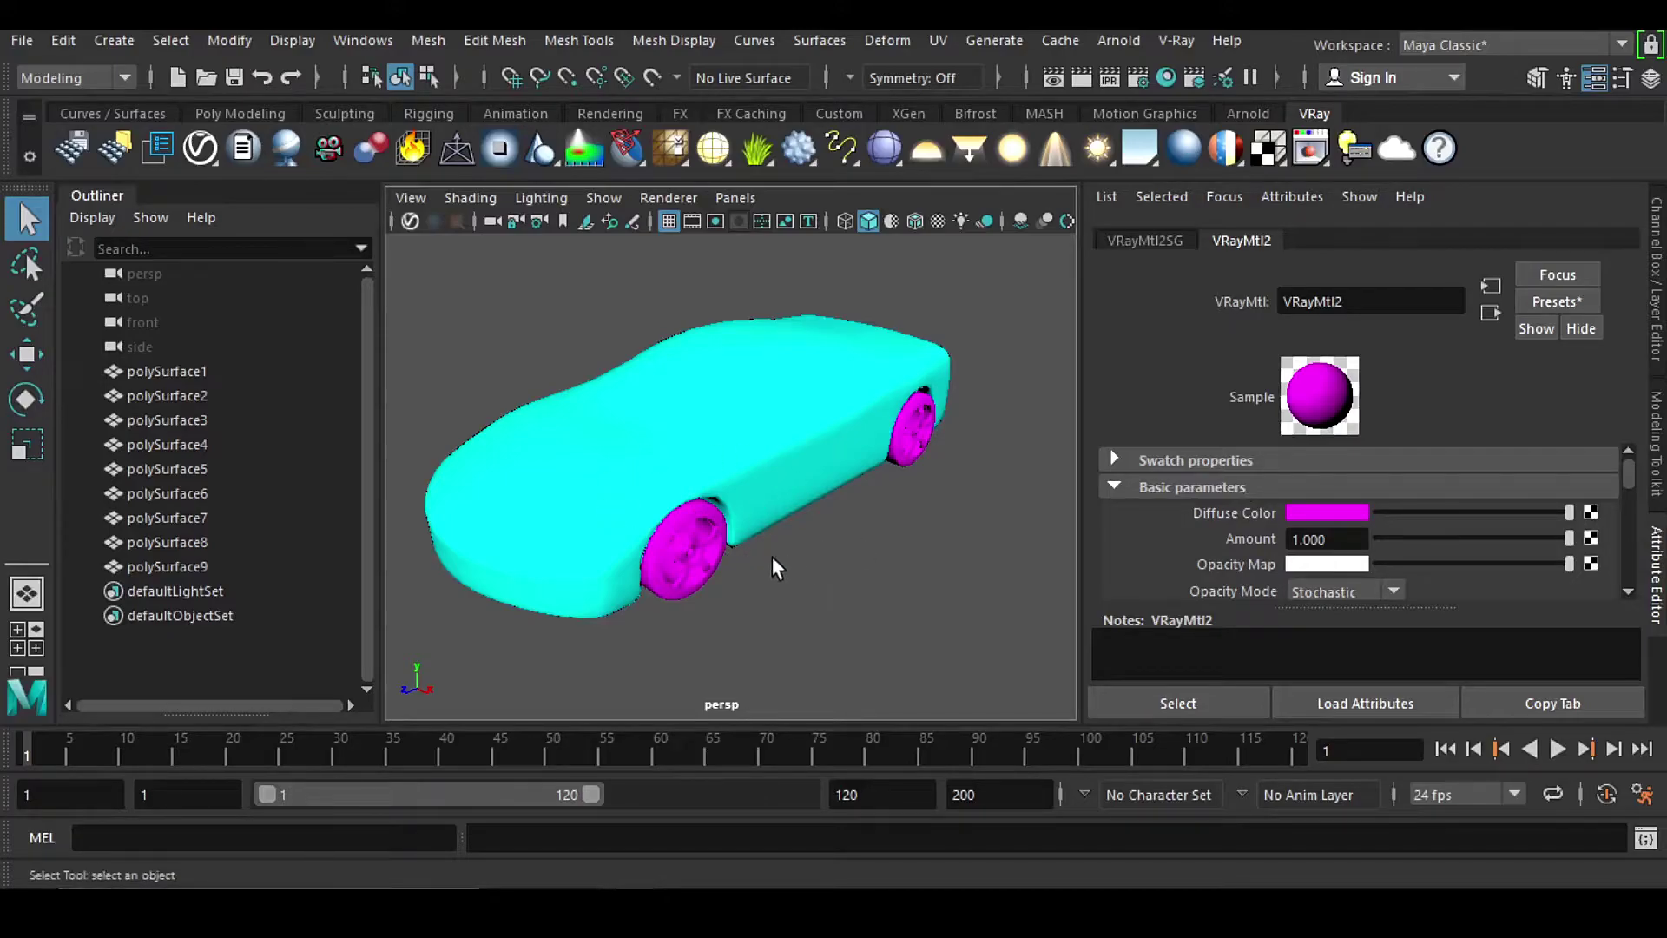
left_click_drag(580, 582, 935, 595, "alt")
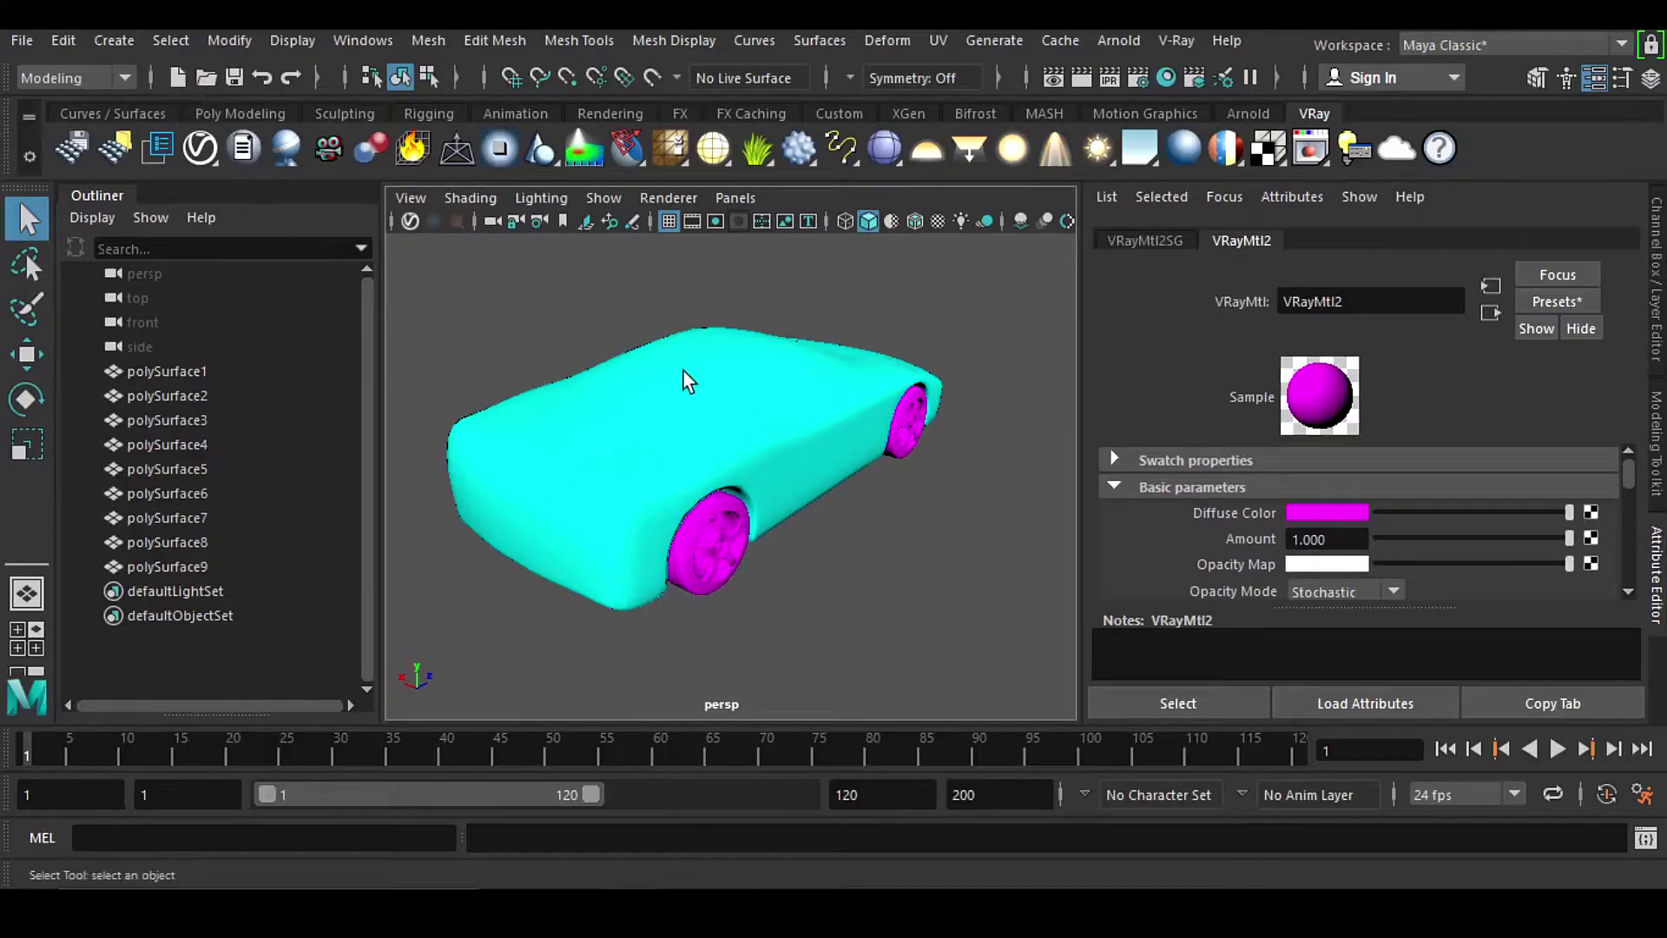
Step: Assign one new V-Ray material to the car body and another new one to all the wheel pieces
left_click(779, 405)
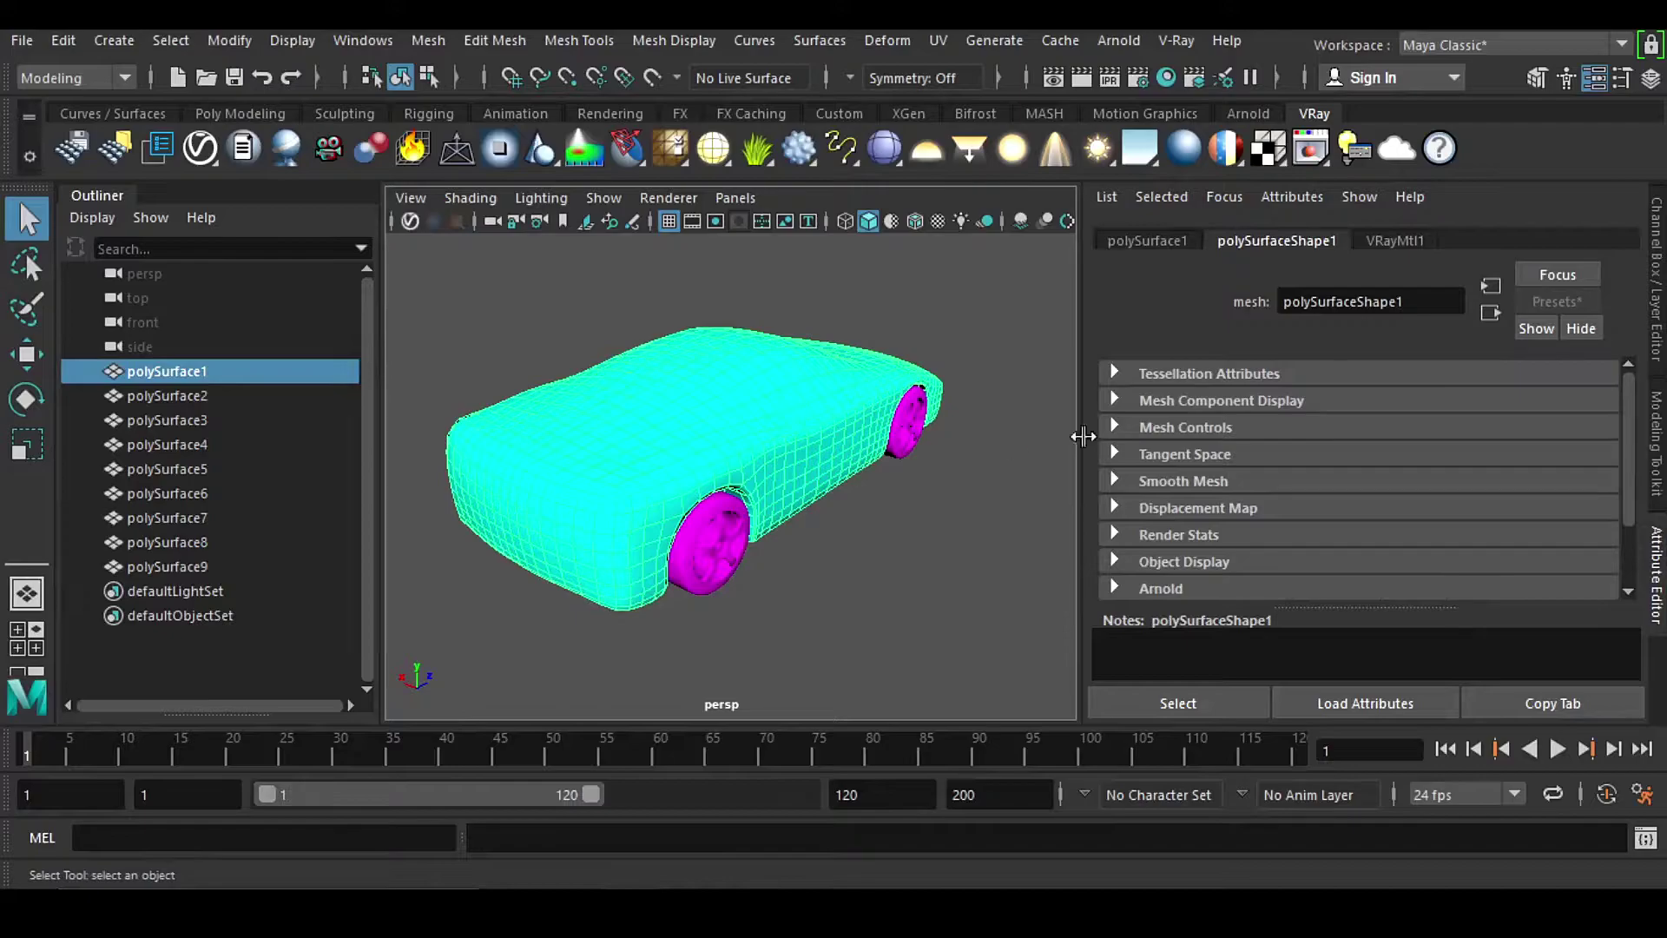
left_click(1186, 144)
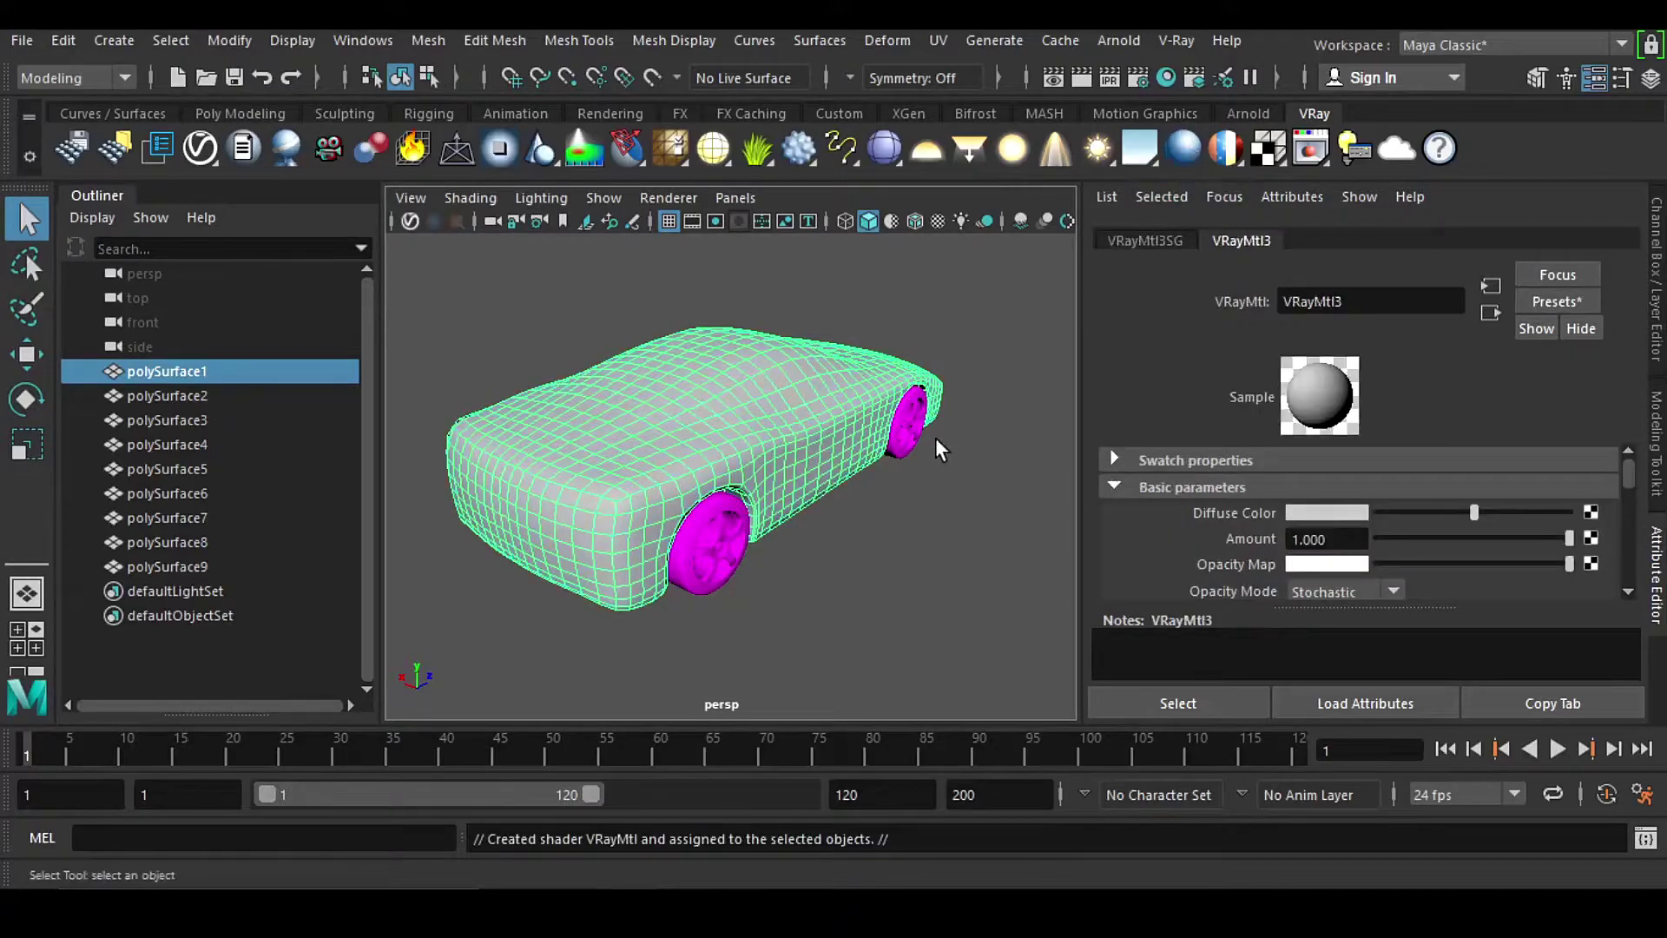
left_click(910, 440)
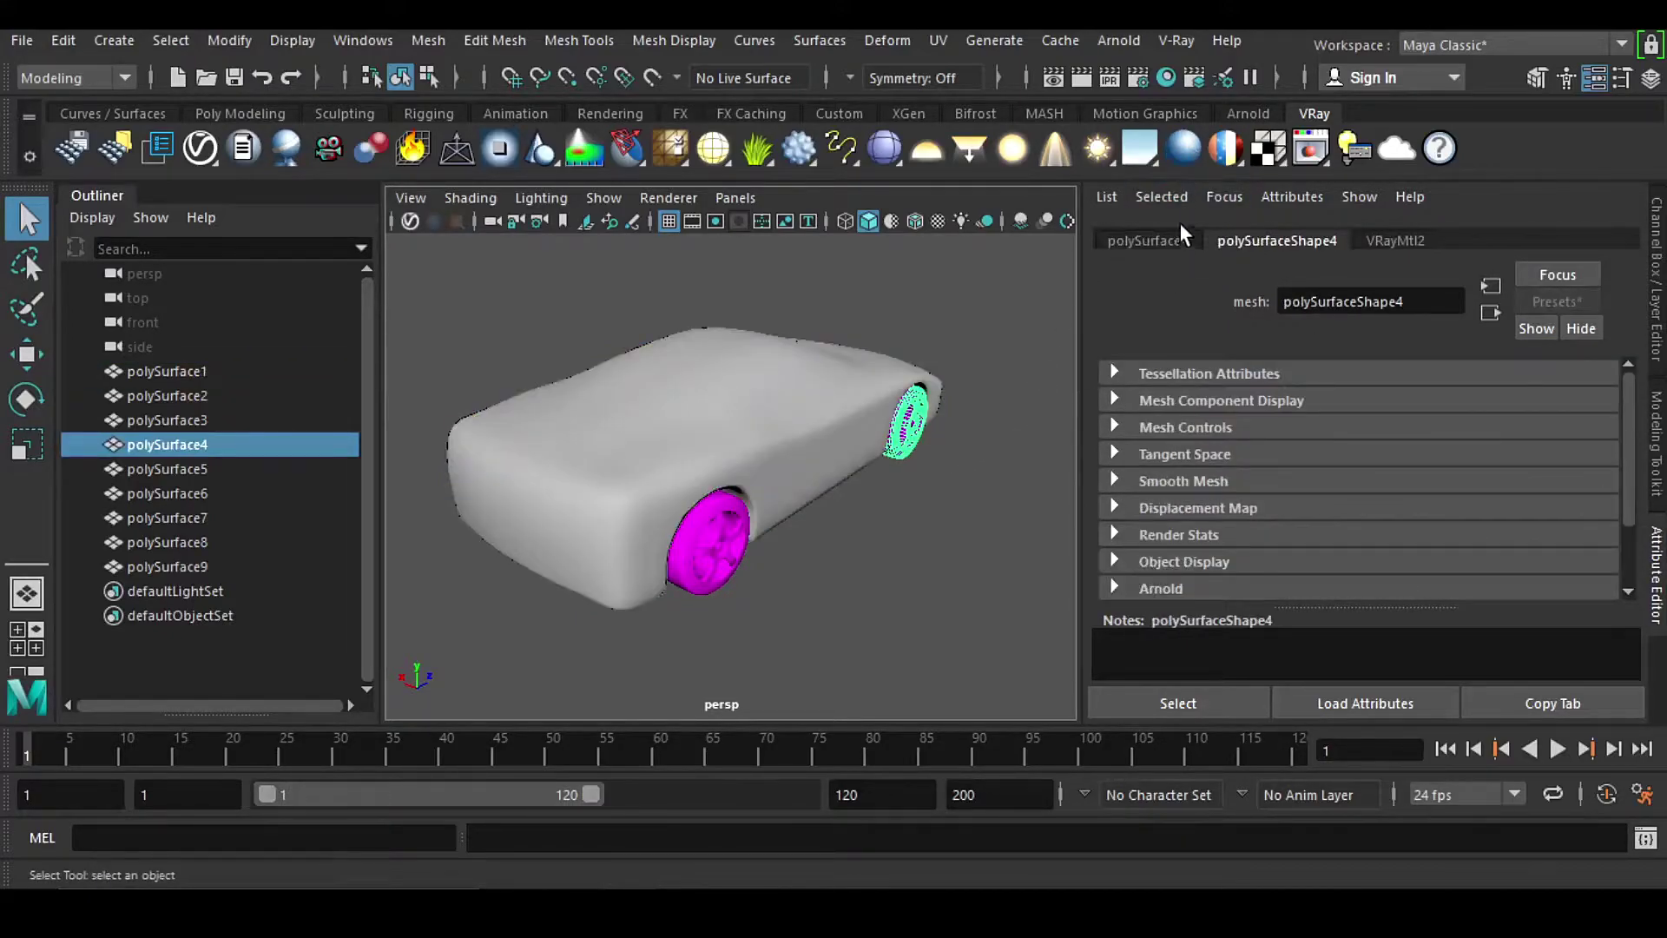
left_click(725, 563, "shift")
left_click_drag(975, 279, 1007, 417)
left_click(575, 603, "ctrl")
left_click(1179, 159)
left_click(1004, 435)
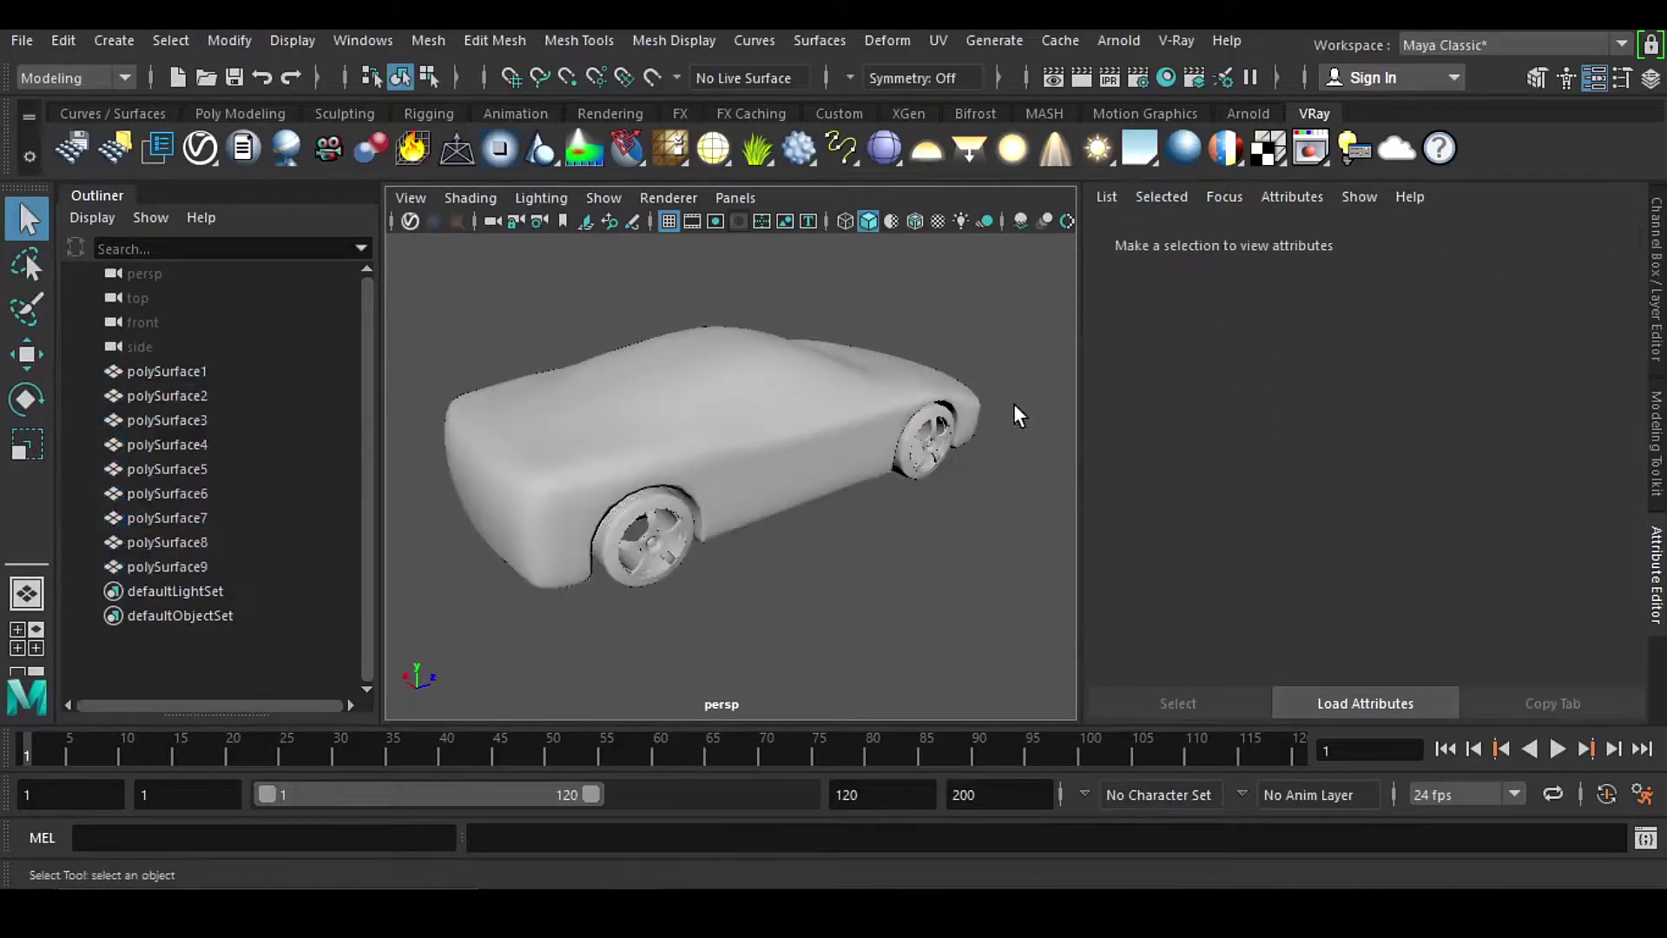
Step: Set the diffuse color to yellow on the car body's V-Ray material and to blue on the wheels' material
left_click(966, 392)
left_click(1394, 243)
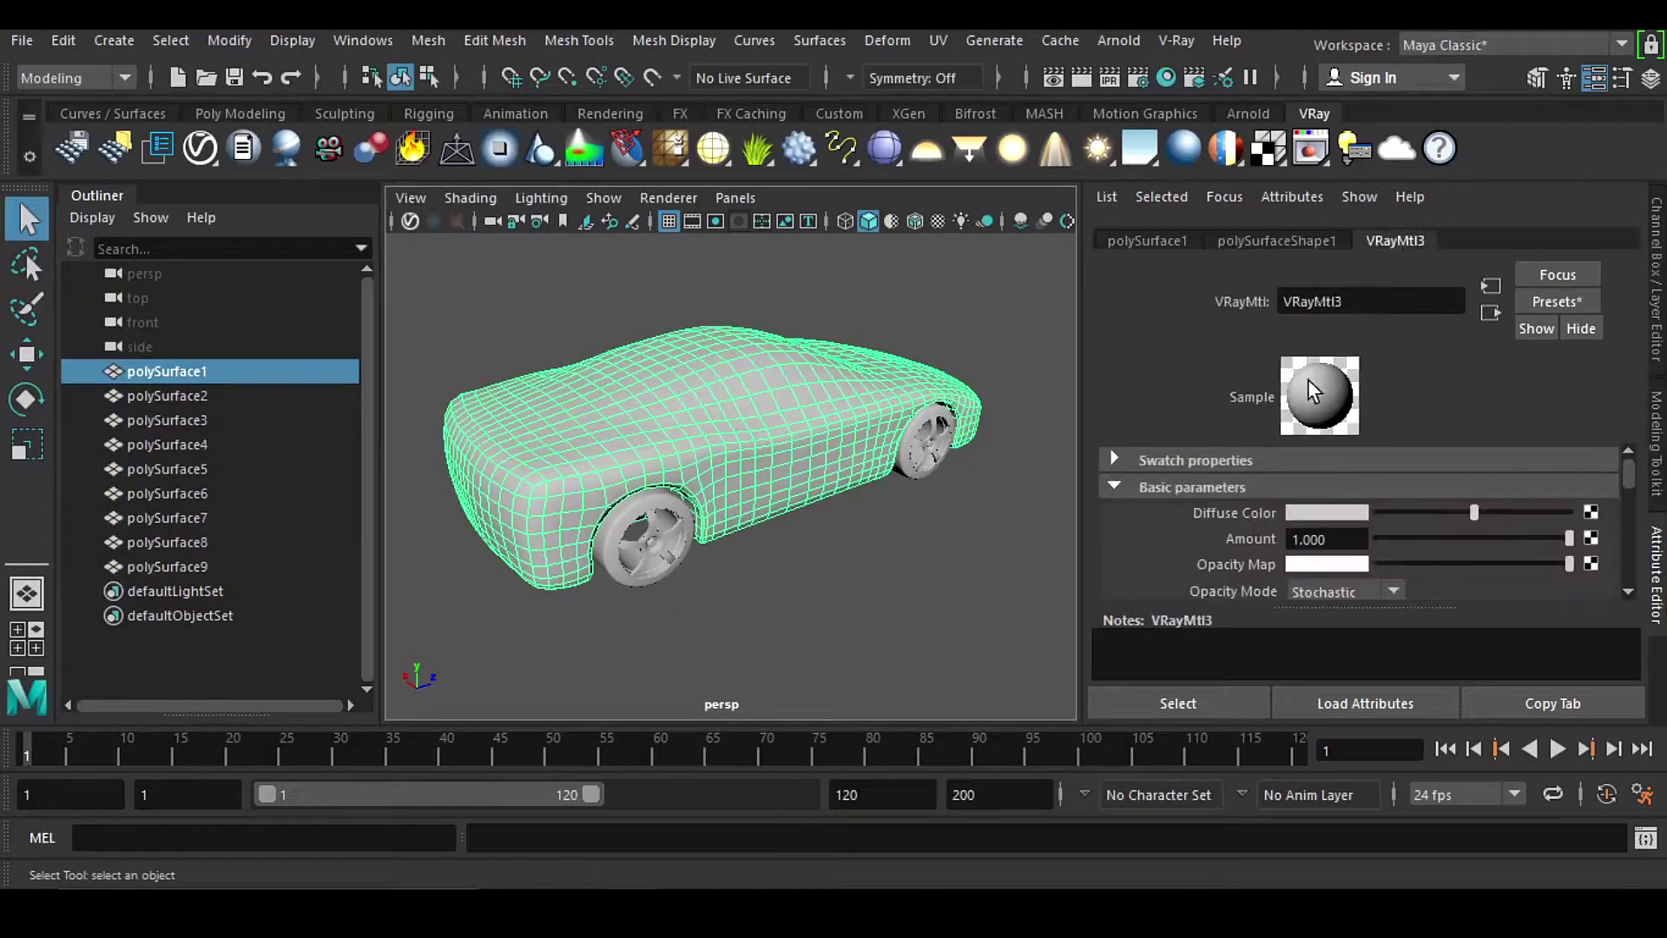
left_click(1331, 508)
left_click(1175, 501)
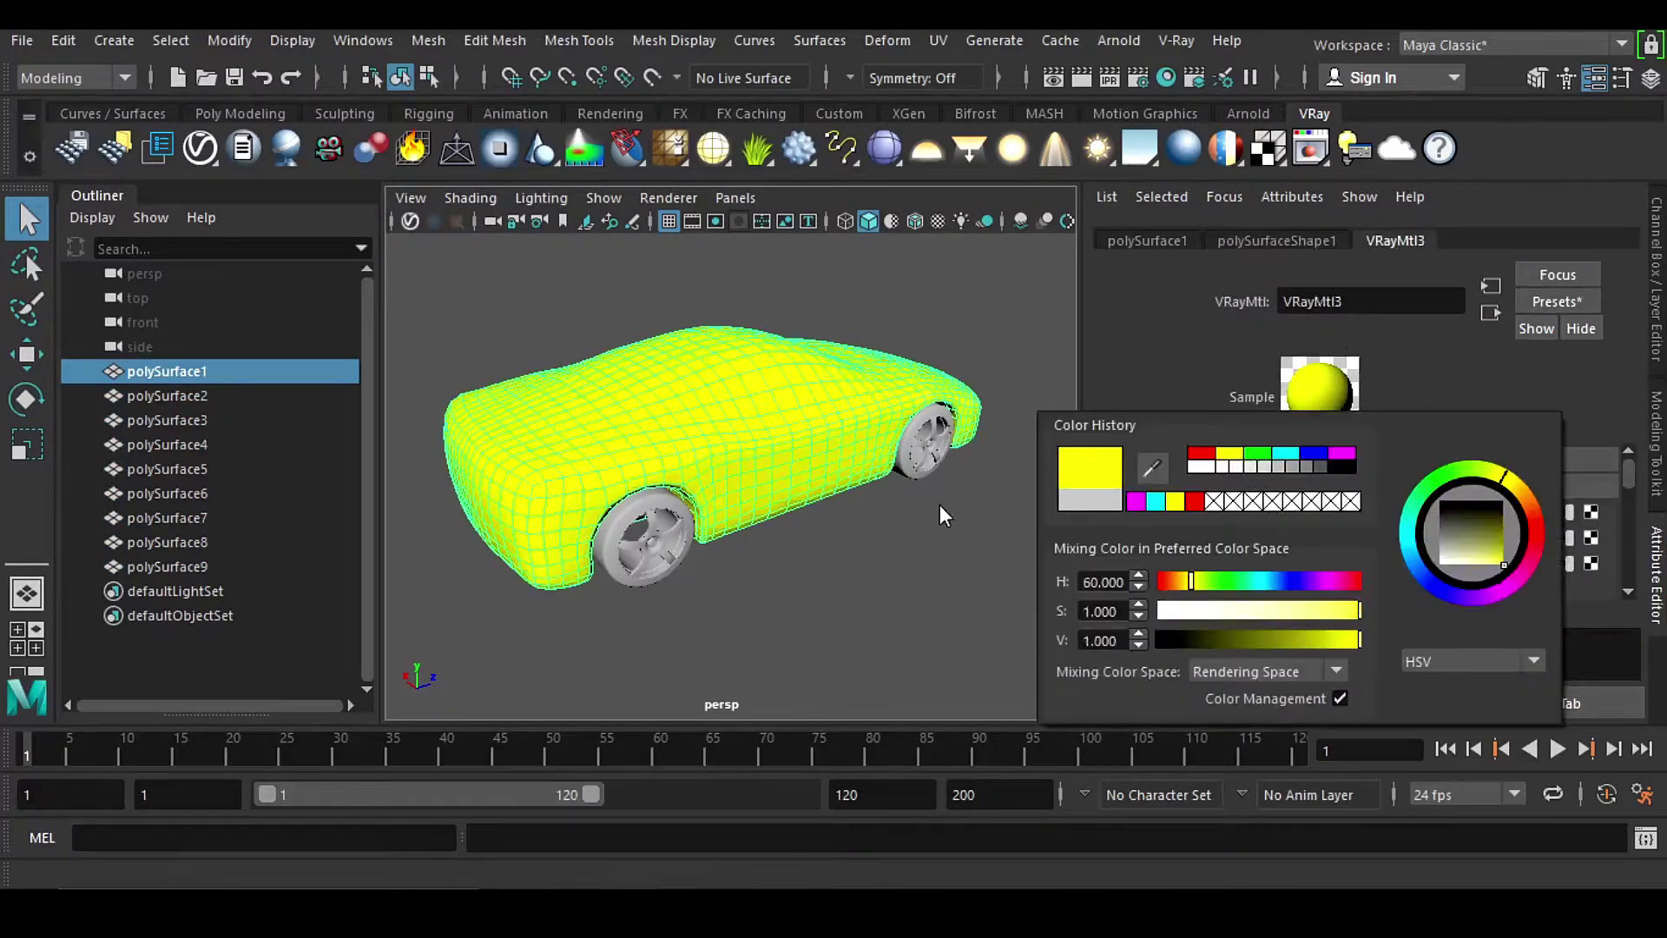
left_click(915, 466)
left_click(1327, 513)
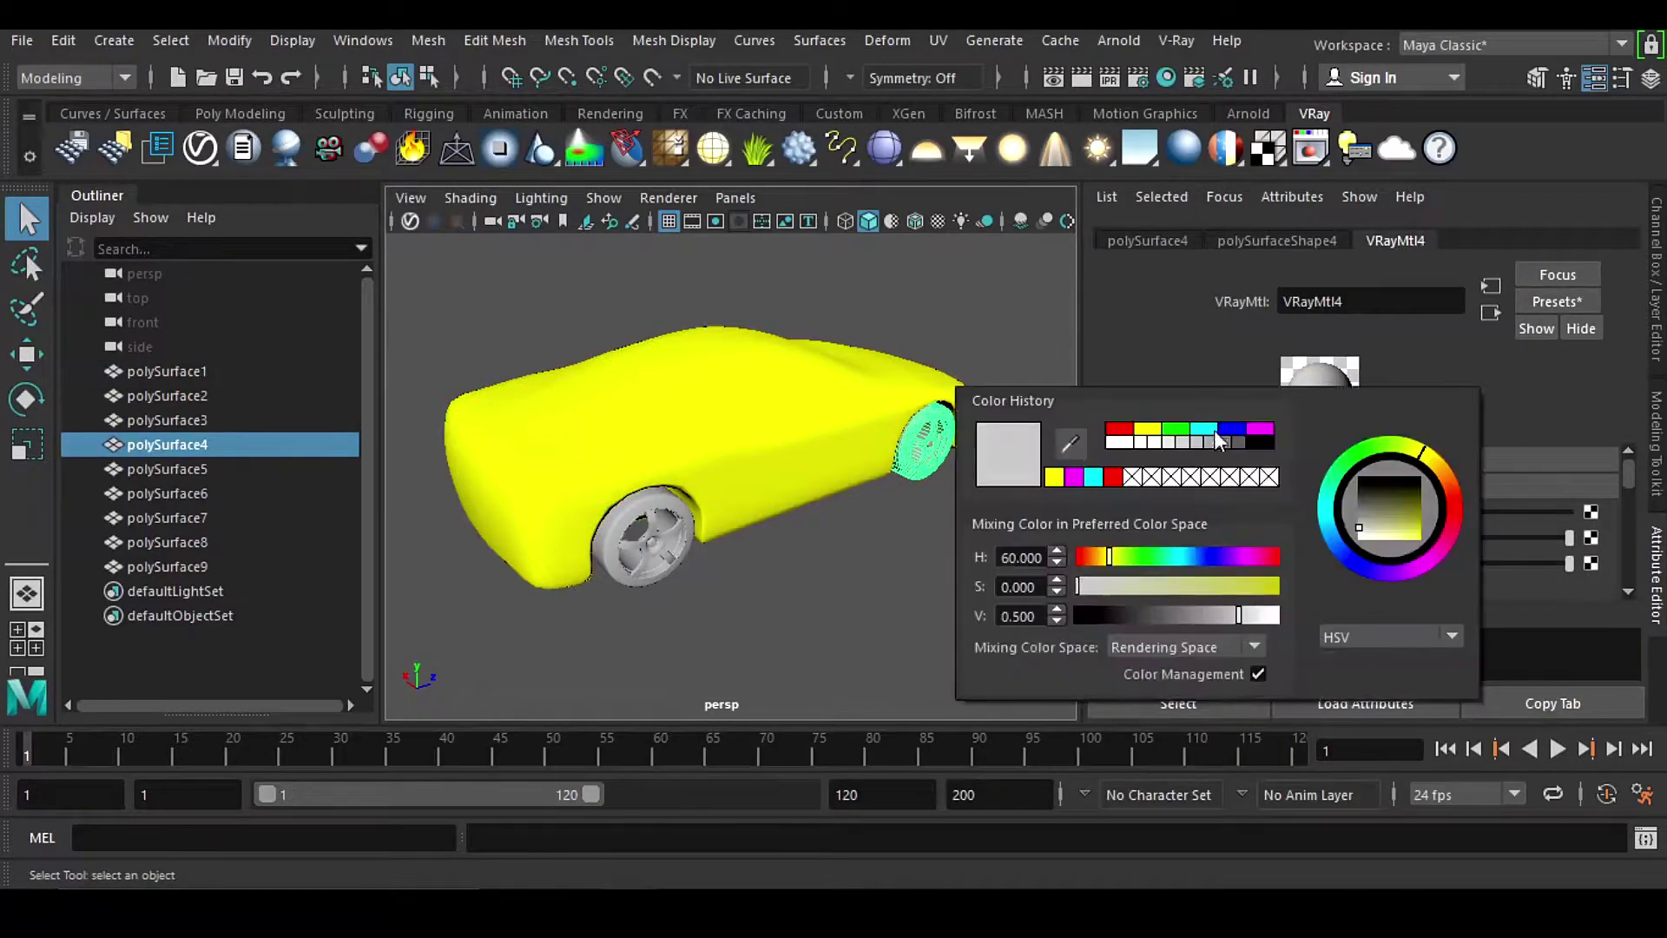
left_click(1211, 428)
left_click(834, 535)
Step: Export all the car pieces as an Alembic selection, overwriting ABC.abc on the Desktop
left_click_drag(418, 290, 990, 639)
left_click(1061, 39)
mouse_move(1087, 108)
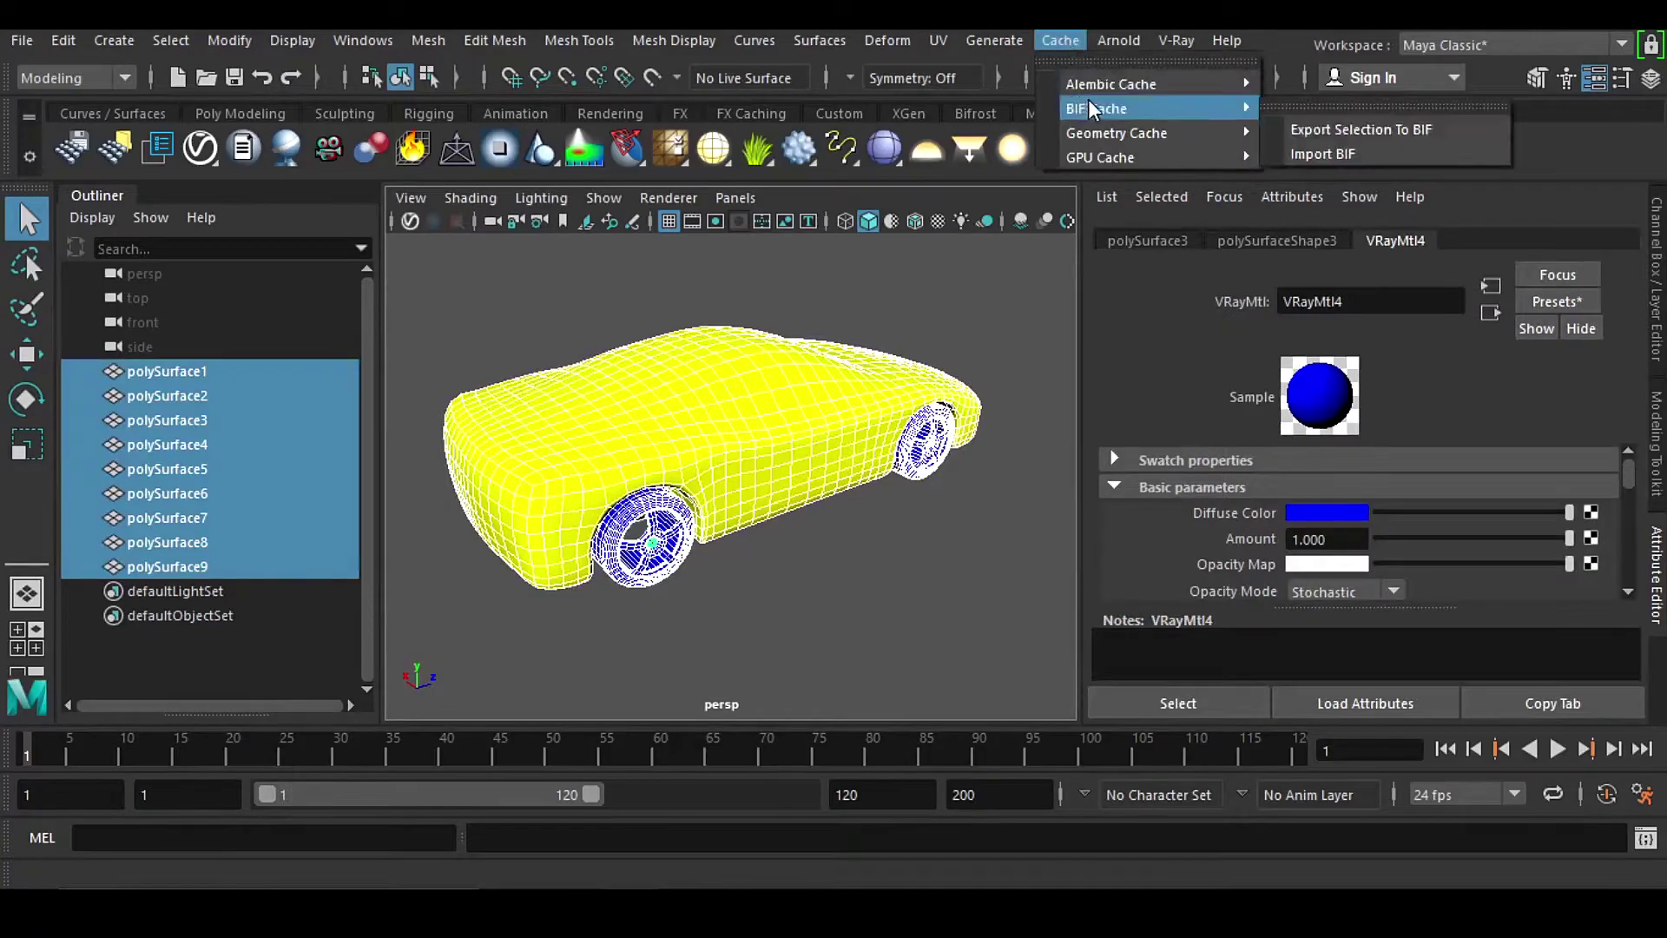
mouse_move(1121, 84)
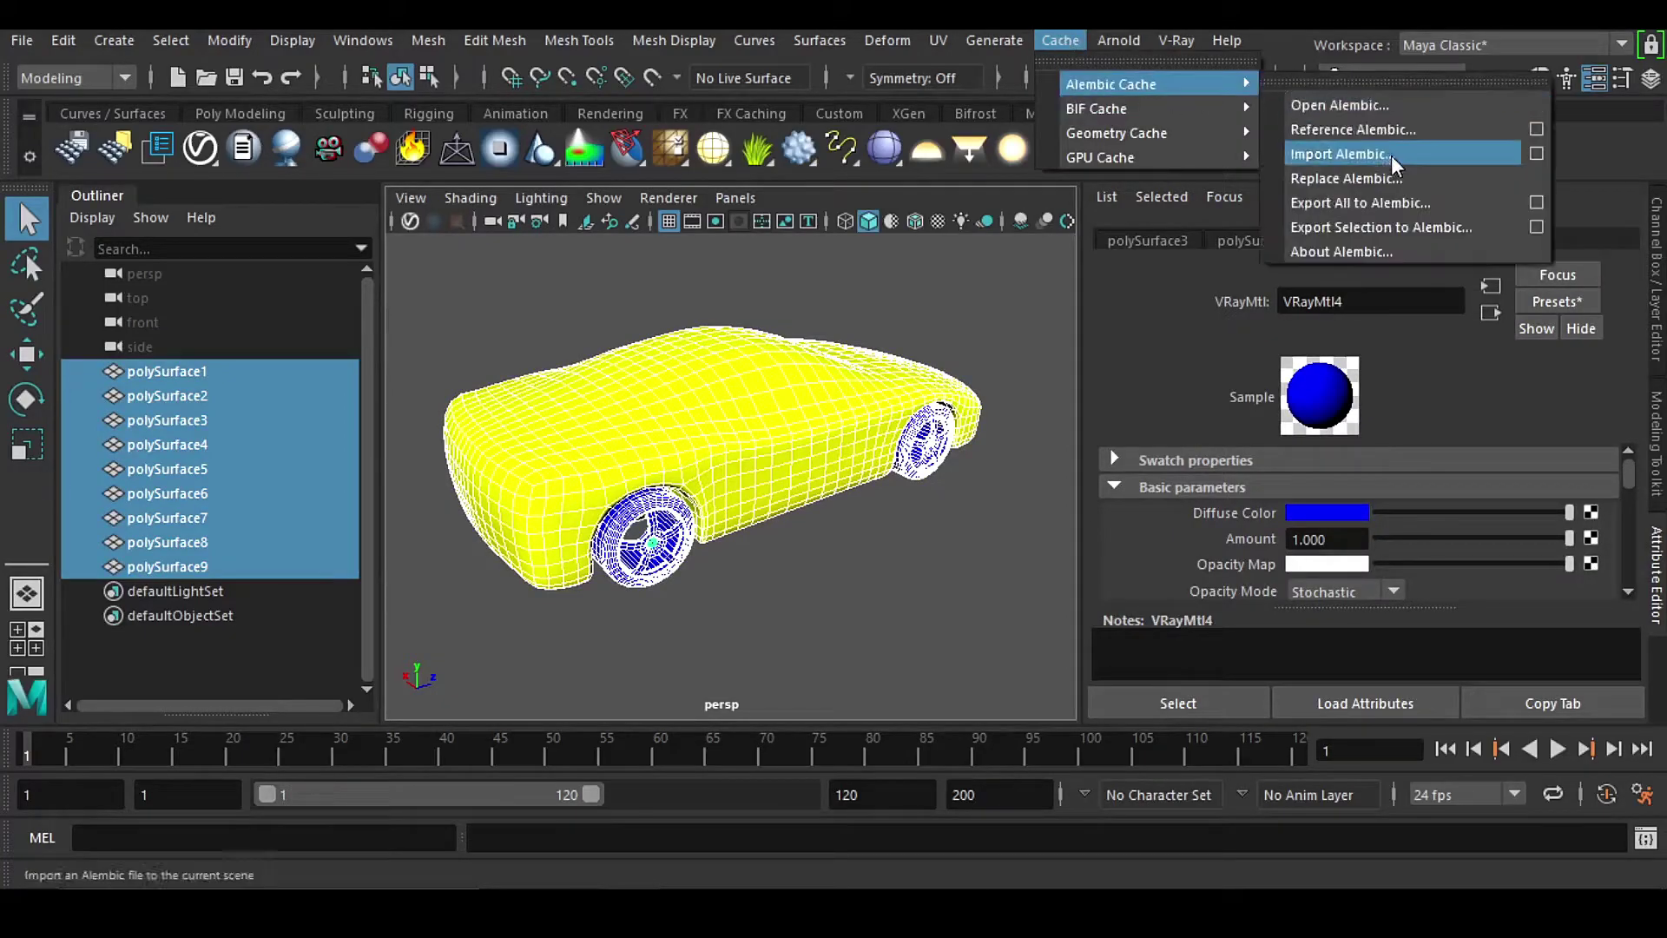
left_click(1445, 223)
left_click(438, 217)
double_click(438, 217)
left_click(752, 462)
left_click(466, 293)
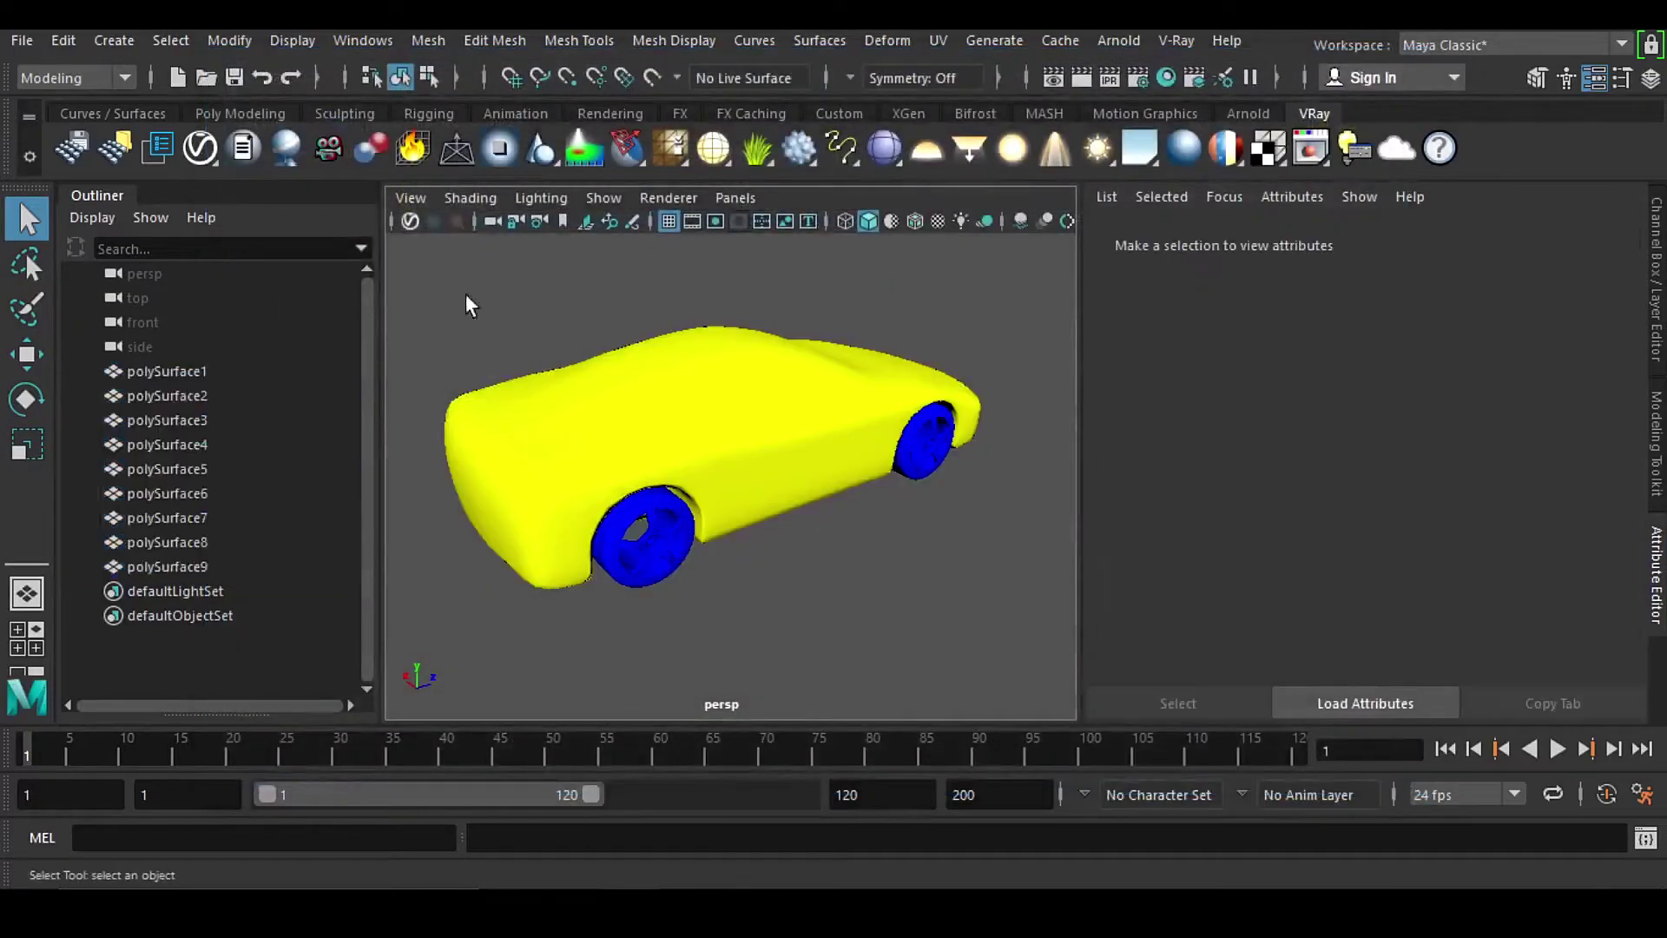
Step: Start a new scene without saving, then import ABC.abc from the Desktop as an Alembic cache and frame the car
left_click(184, 80)
left_click(840, 460)
left_click(1061, 41)
mouse_move(1110, 84)
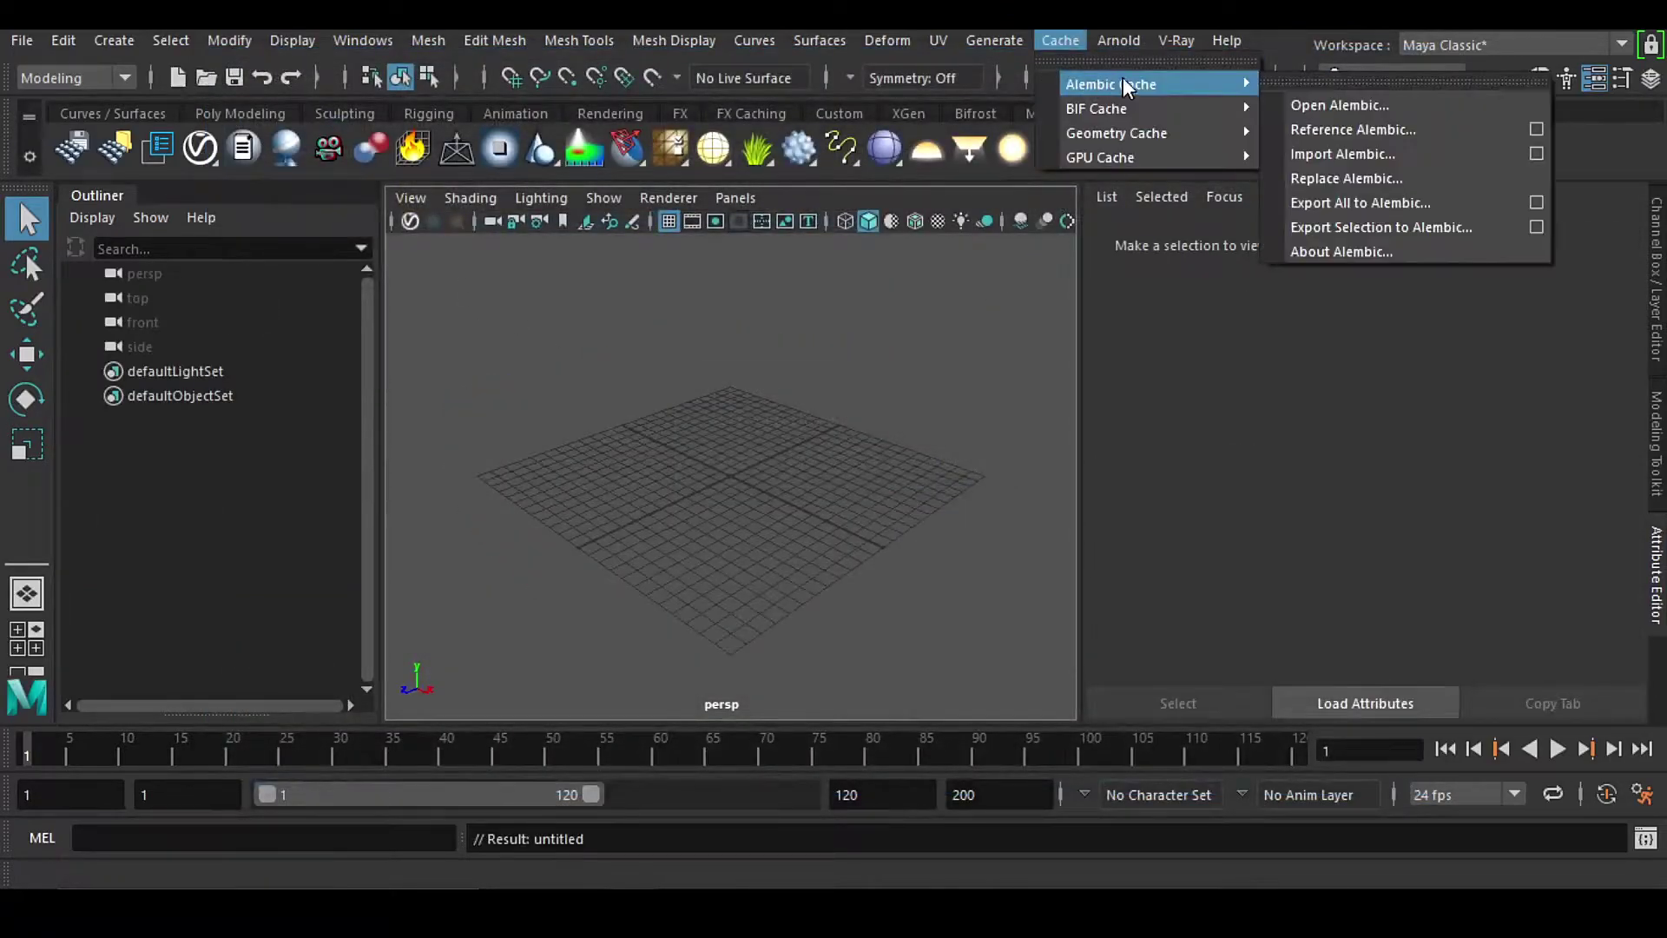
left_click(1343, 154)
left_click(433, 217)
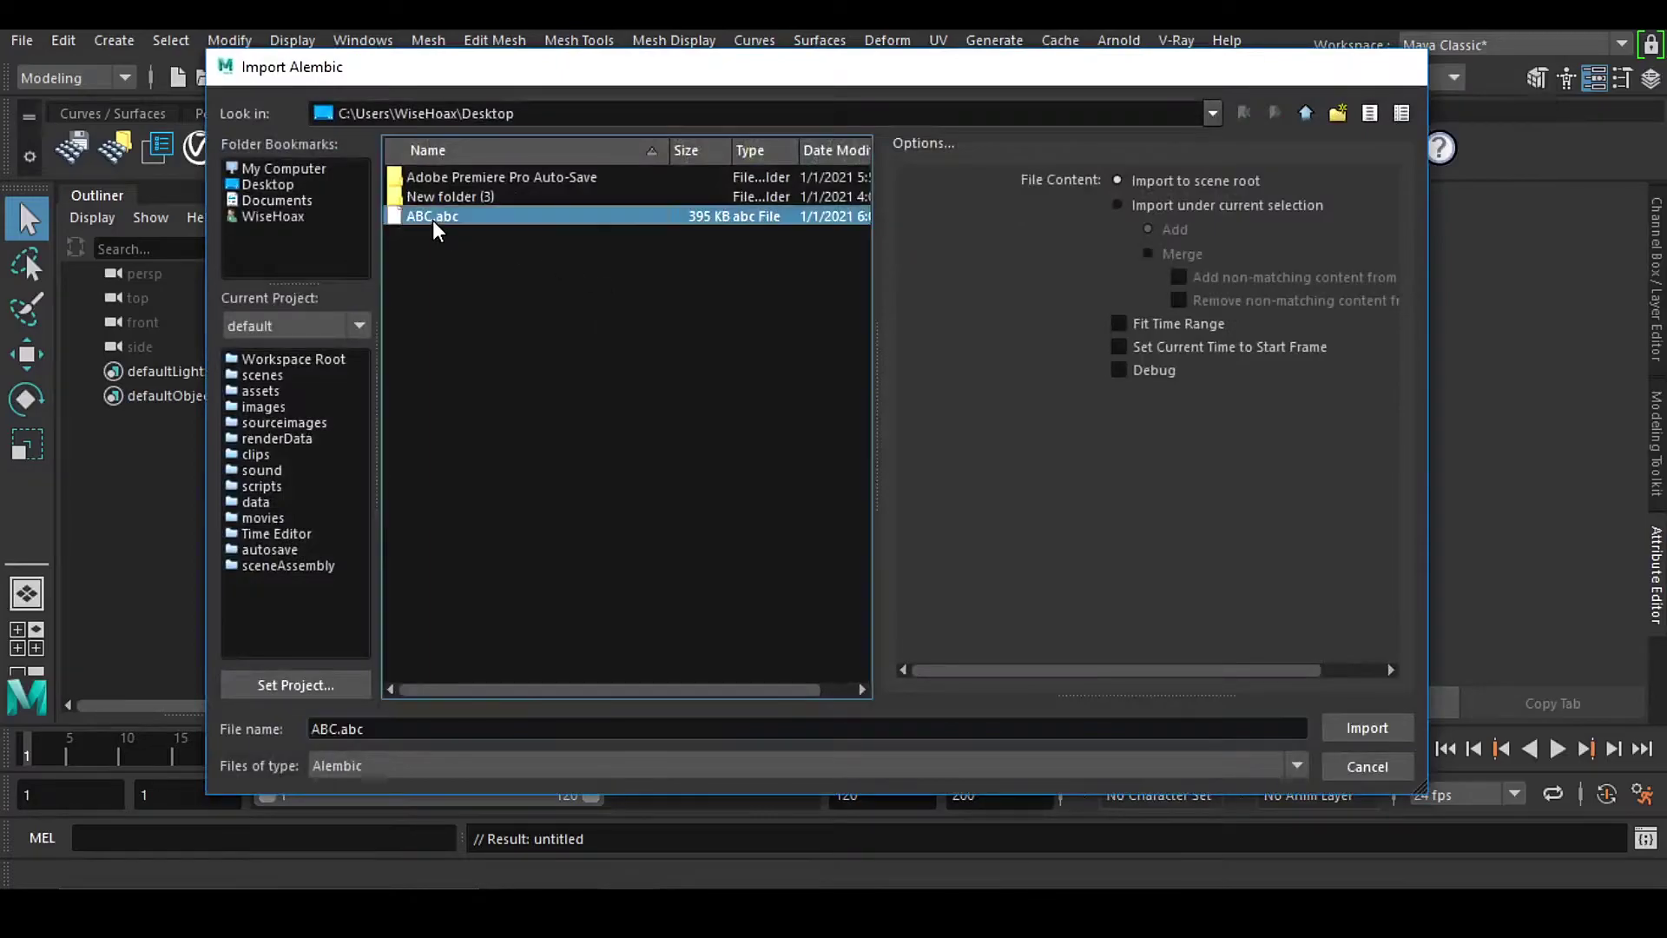
double_click(432, 217)
key("f")
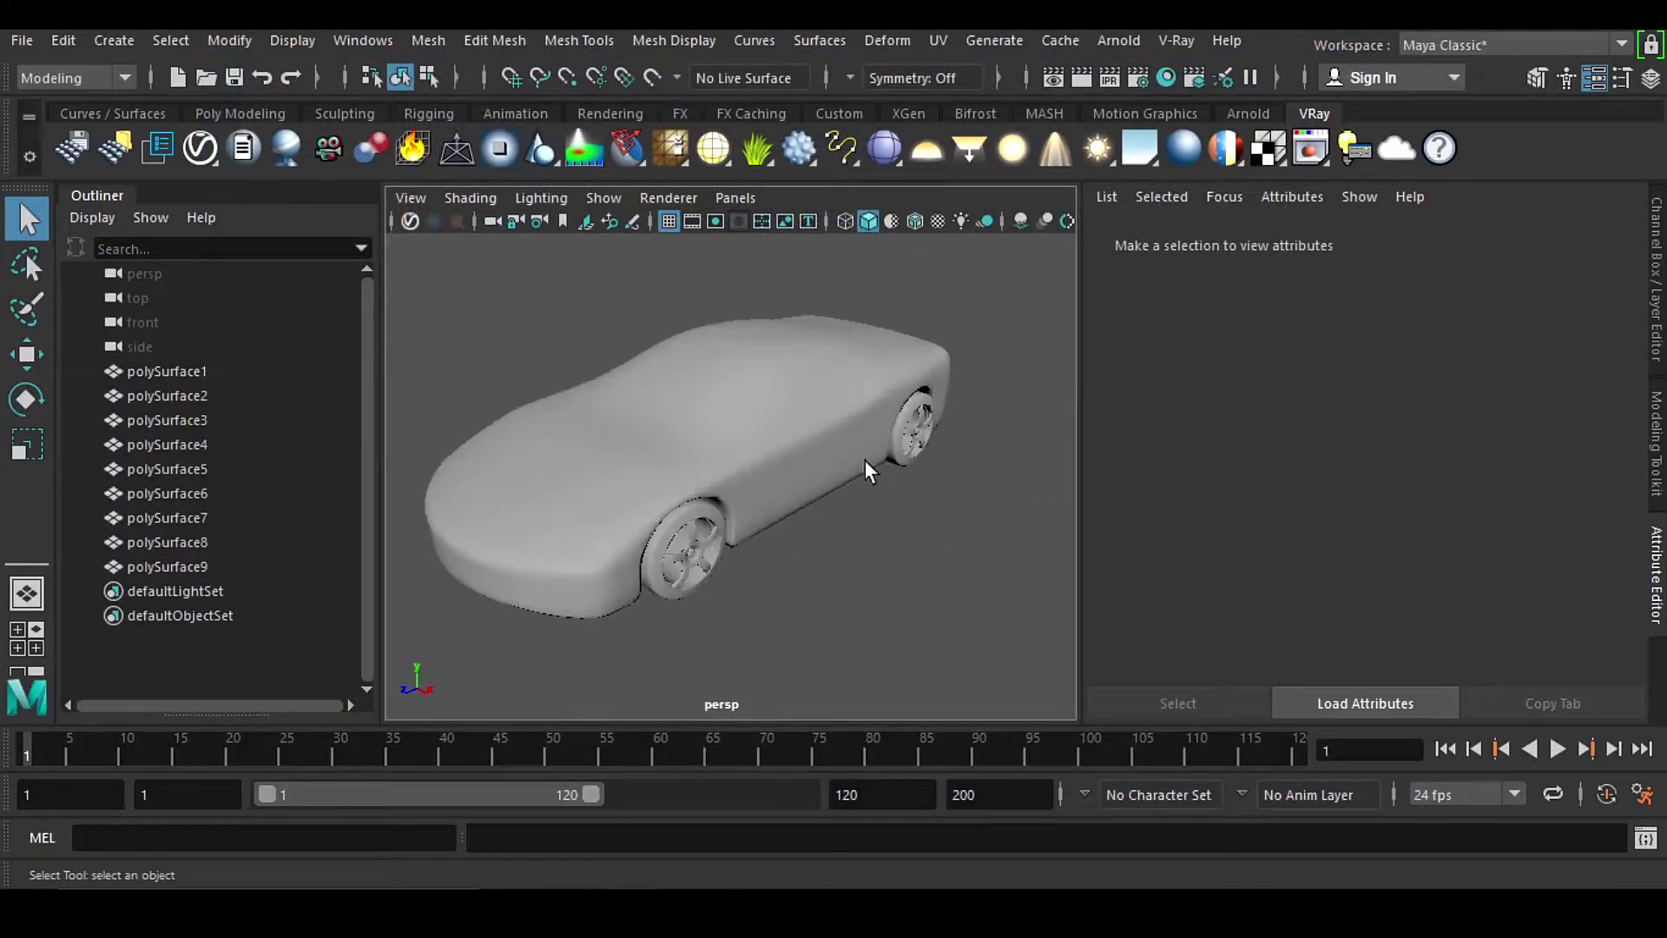
Step: Examine the scene's materials and shading groups in the Hypershade
left_click(1165, 76)
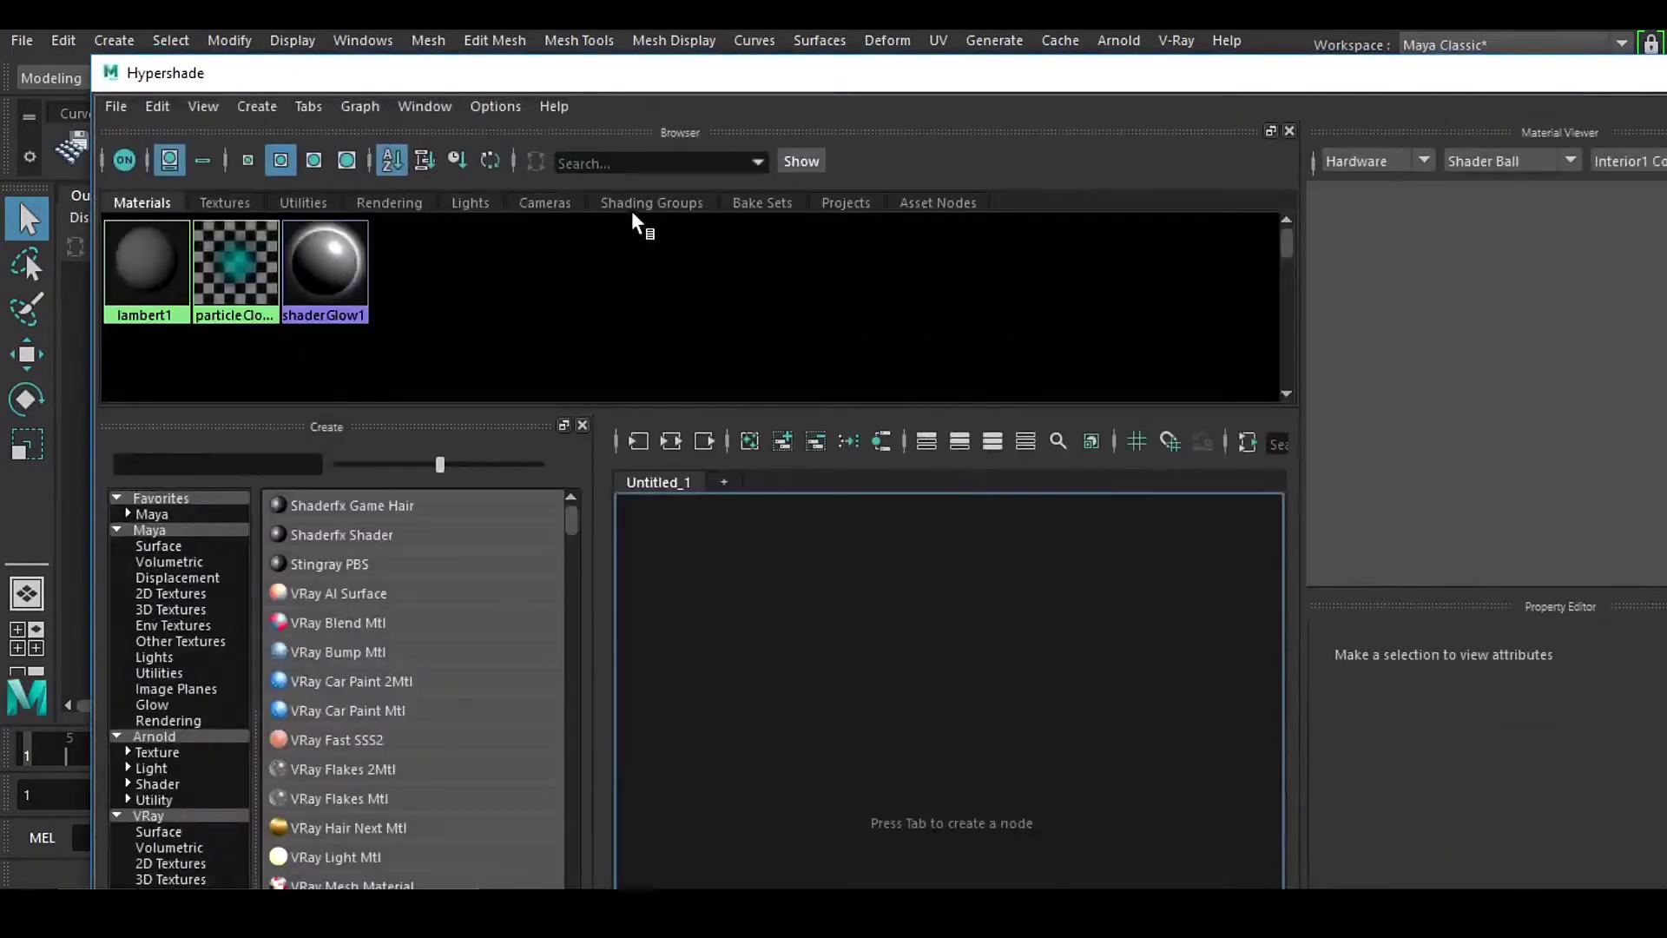
left_click(634, 204)
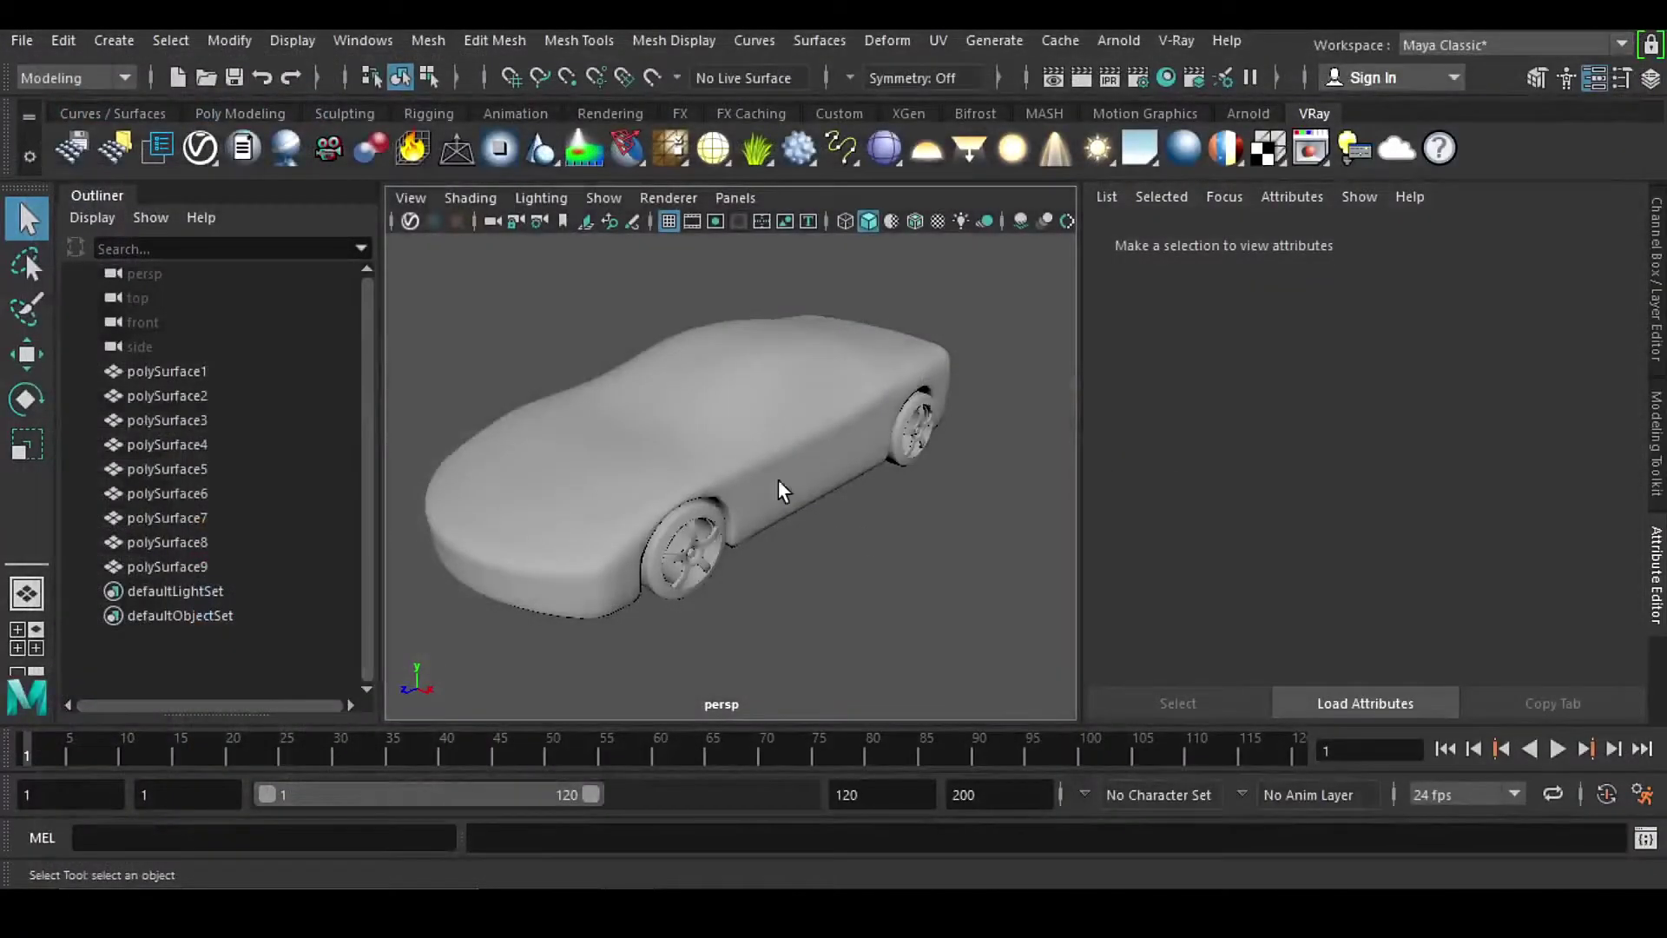
Step: Assign a new V-Ray material with a green diffuse color to the car body's faces
left_click(721, 384)
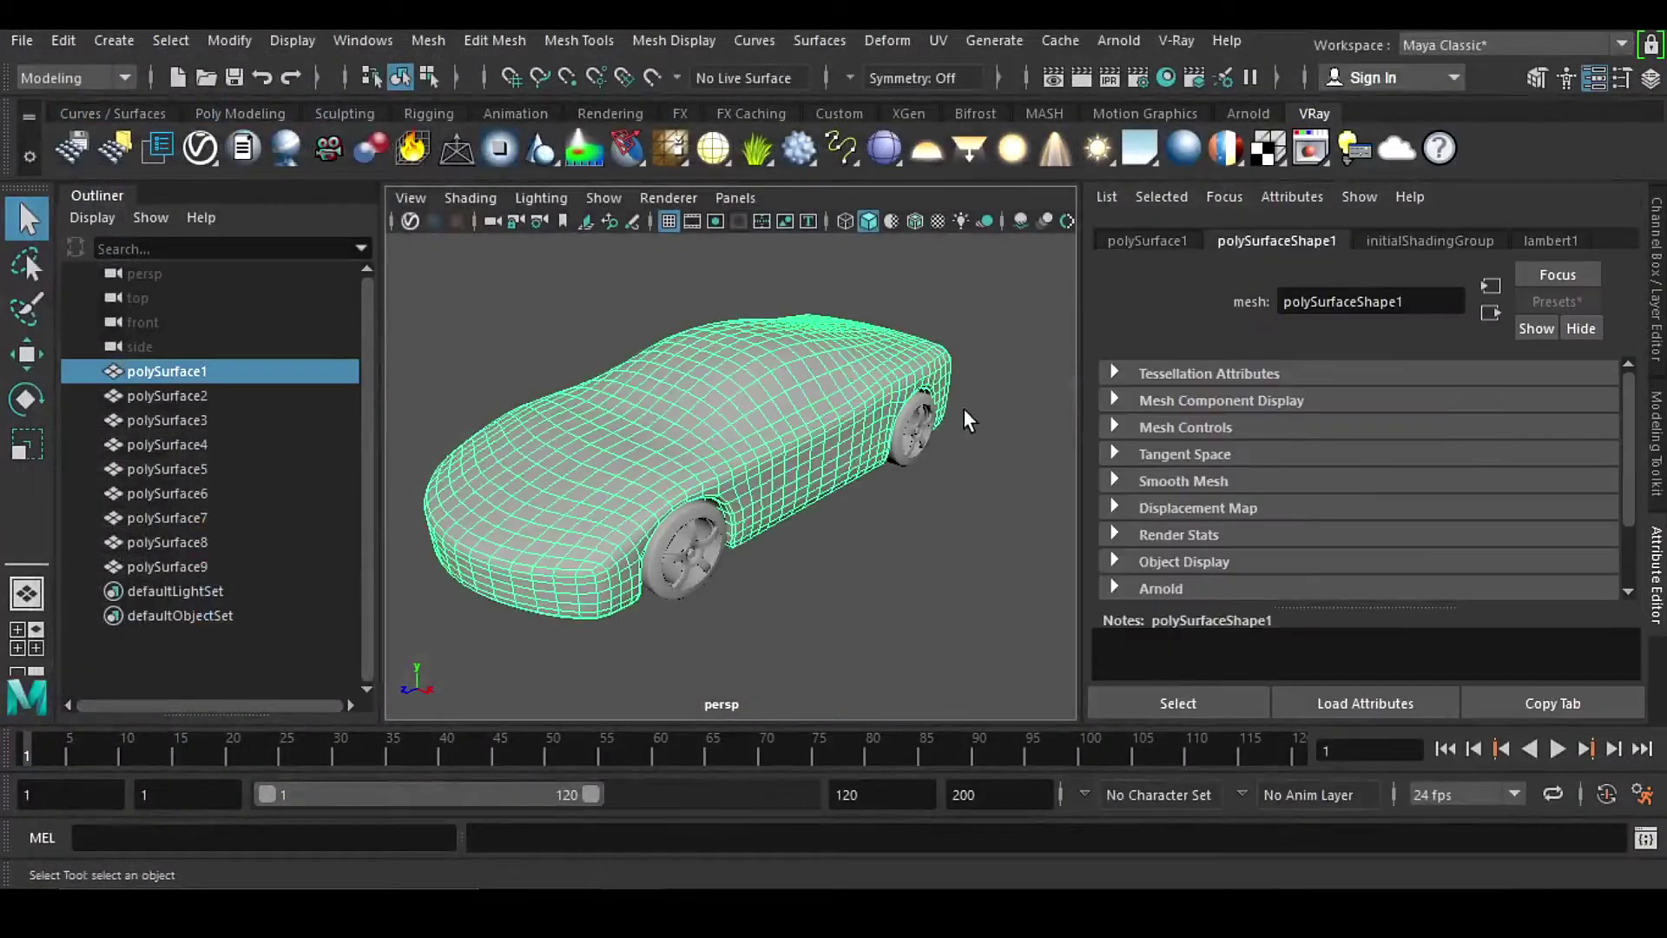
right_click_drag(765, 241, 766, 315)
scroll(538, 309, "down", 4)
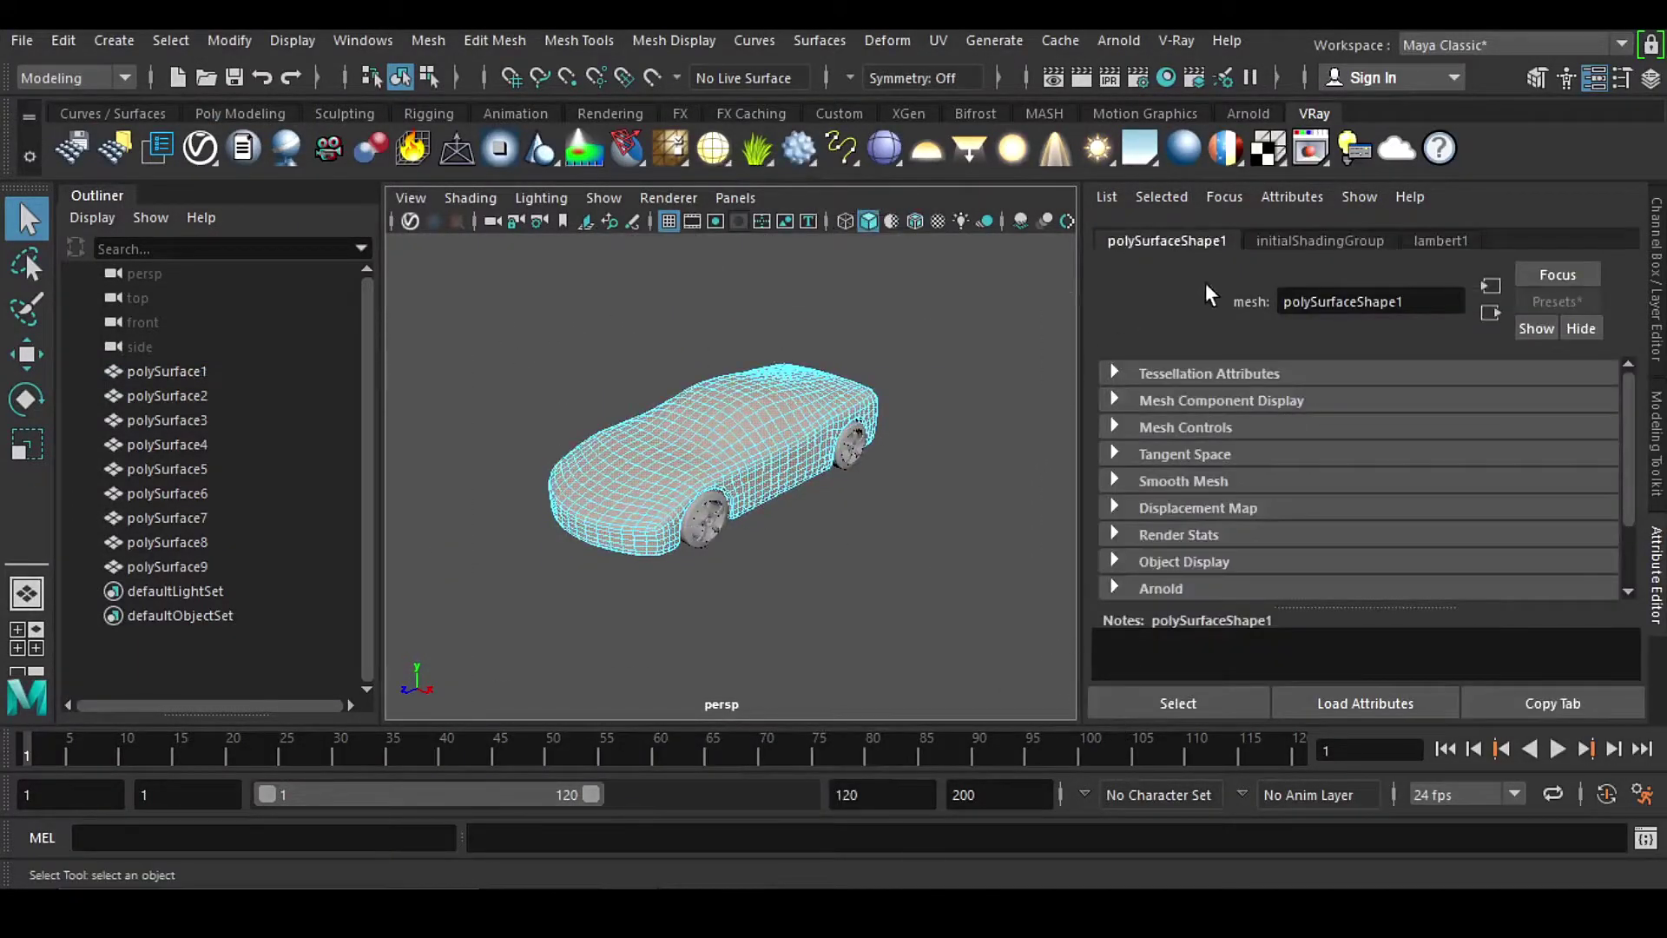
left_click(1193, 146)
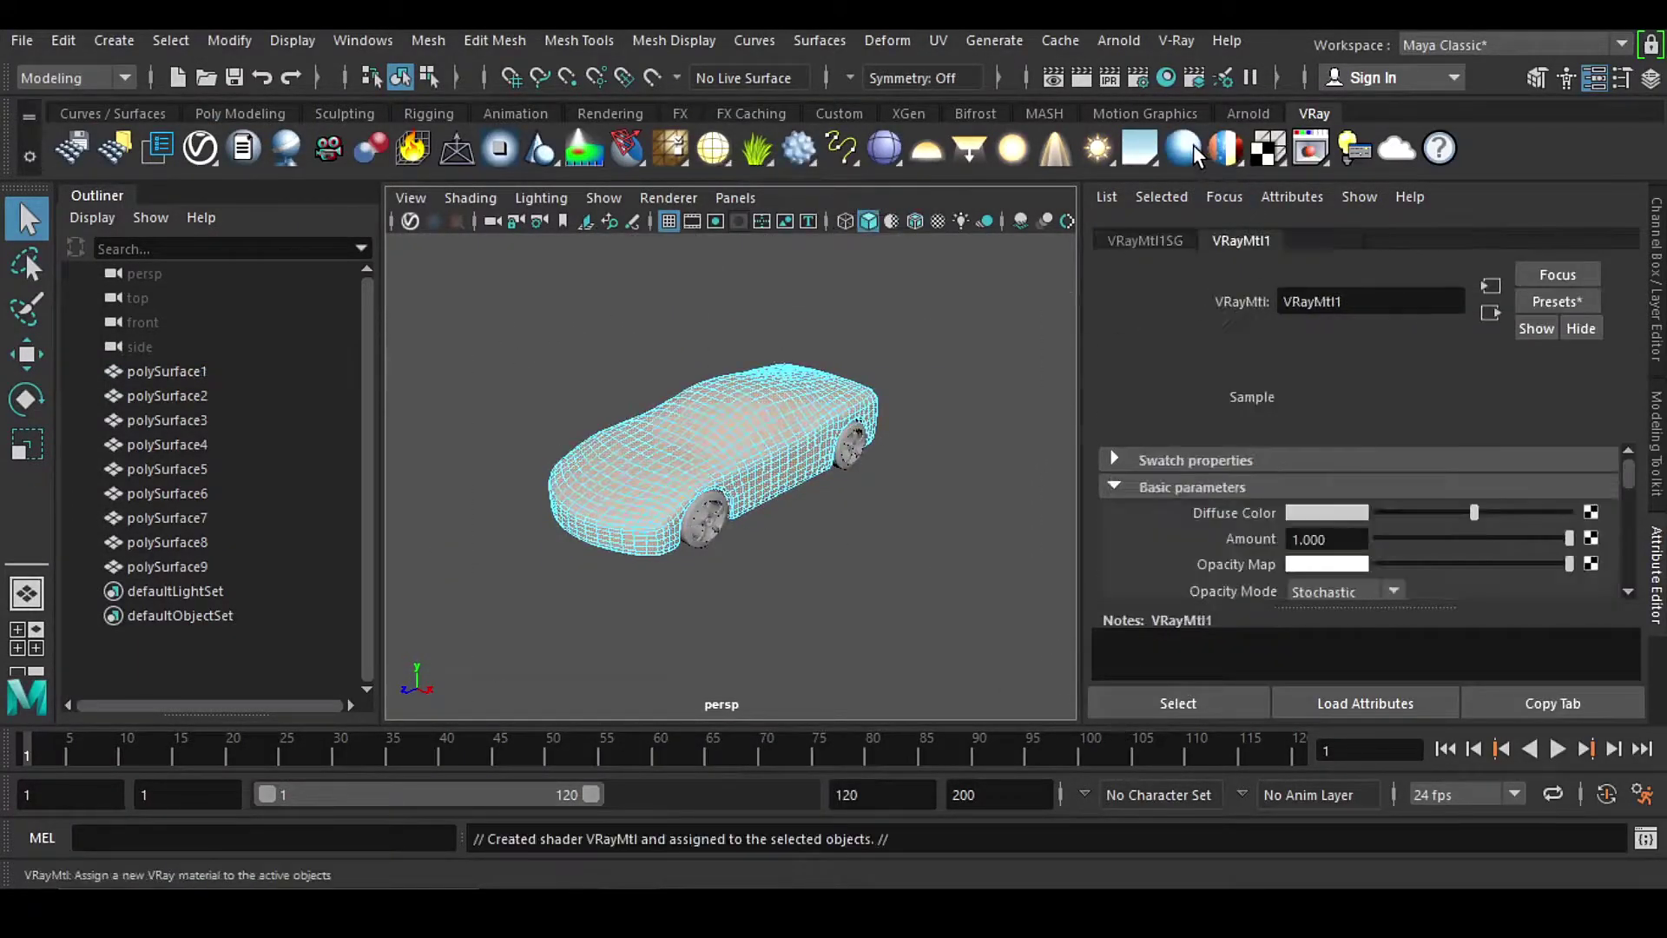
left_click(1317, 512)
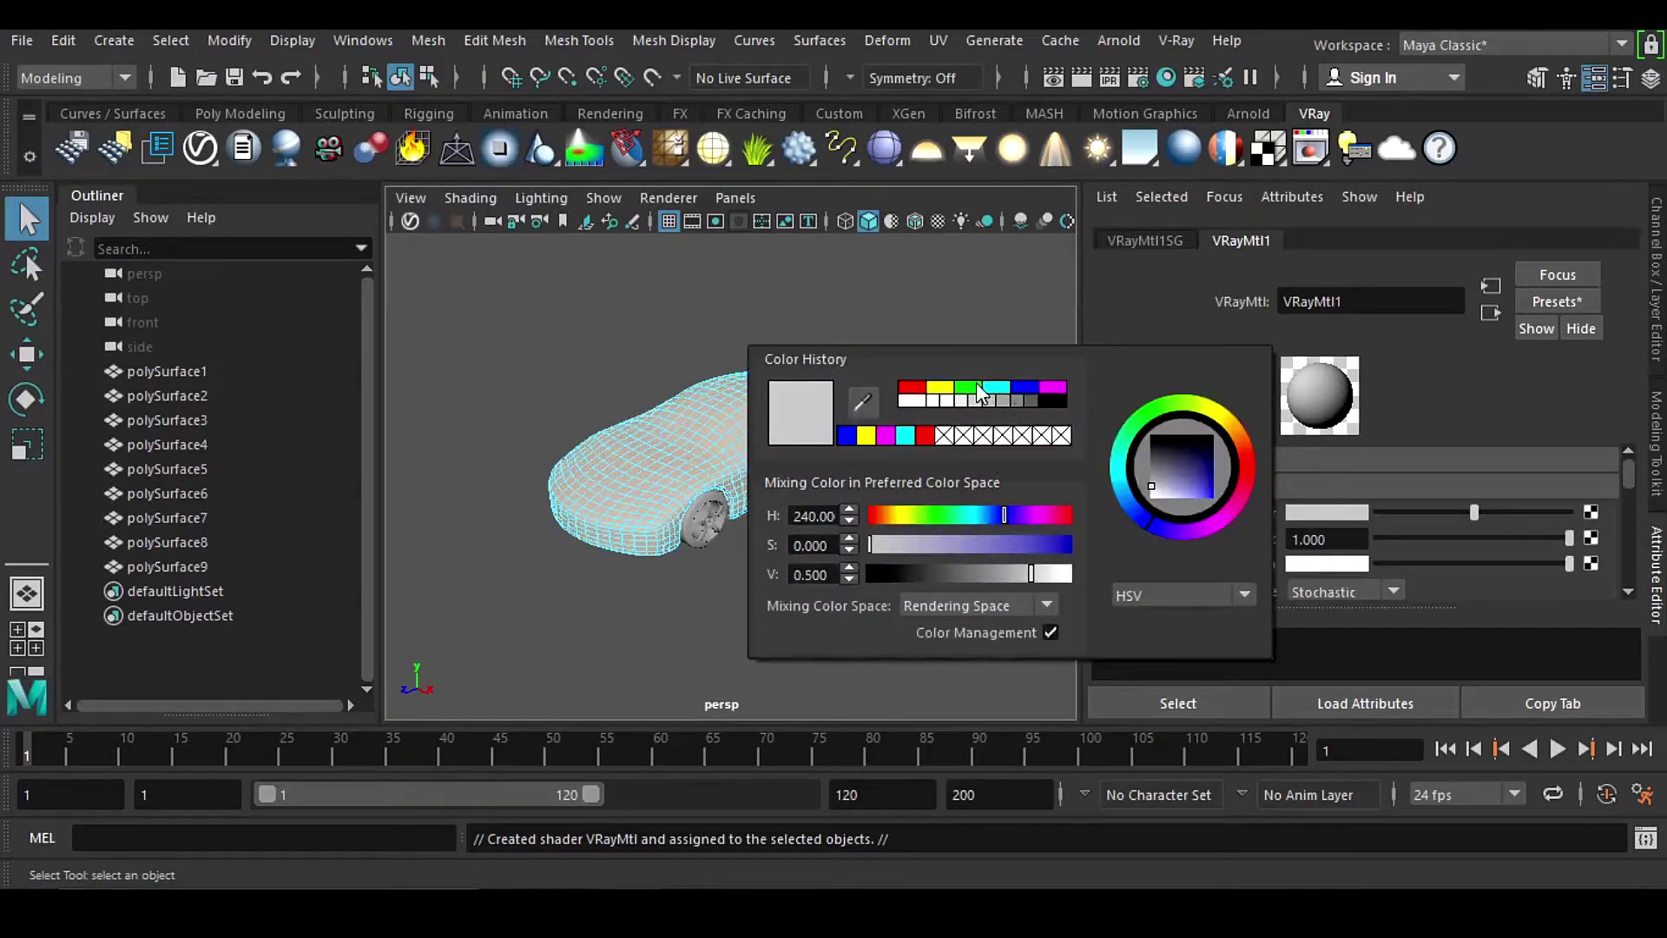
left_click(965, 386)
left_click(895, 382)
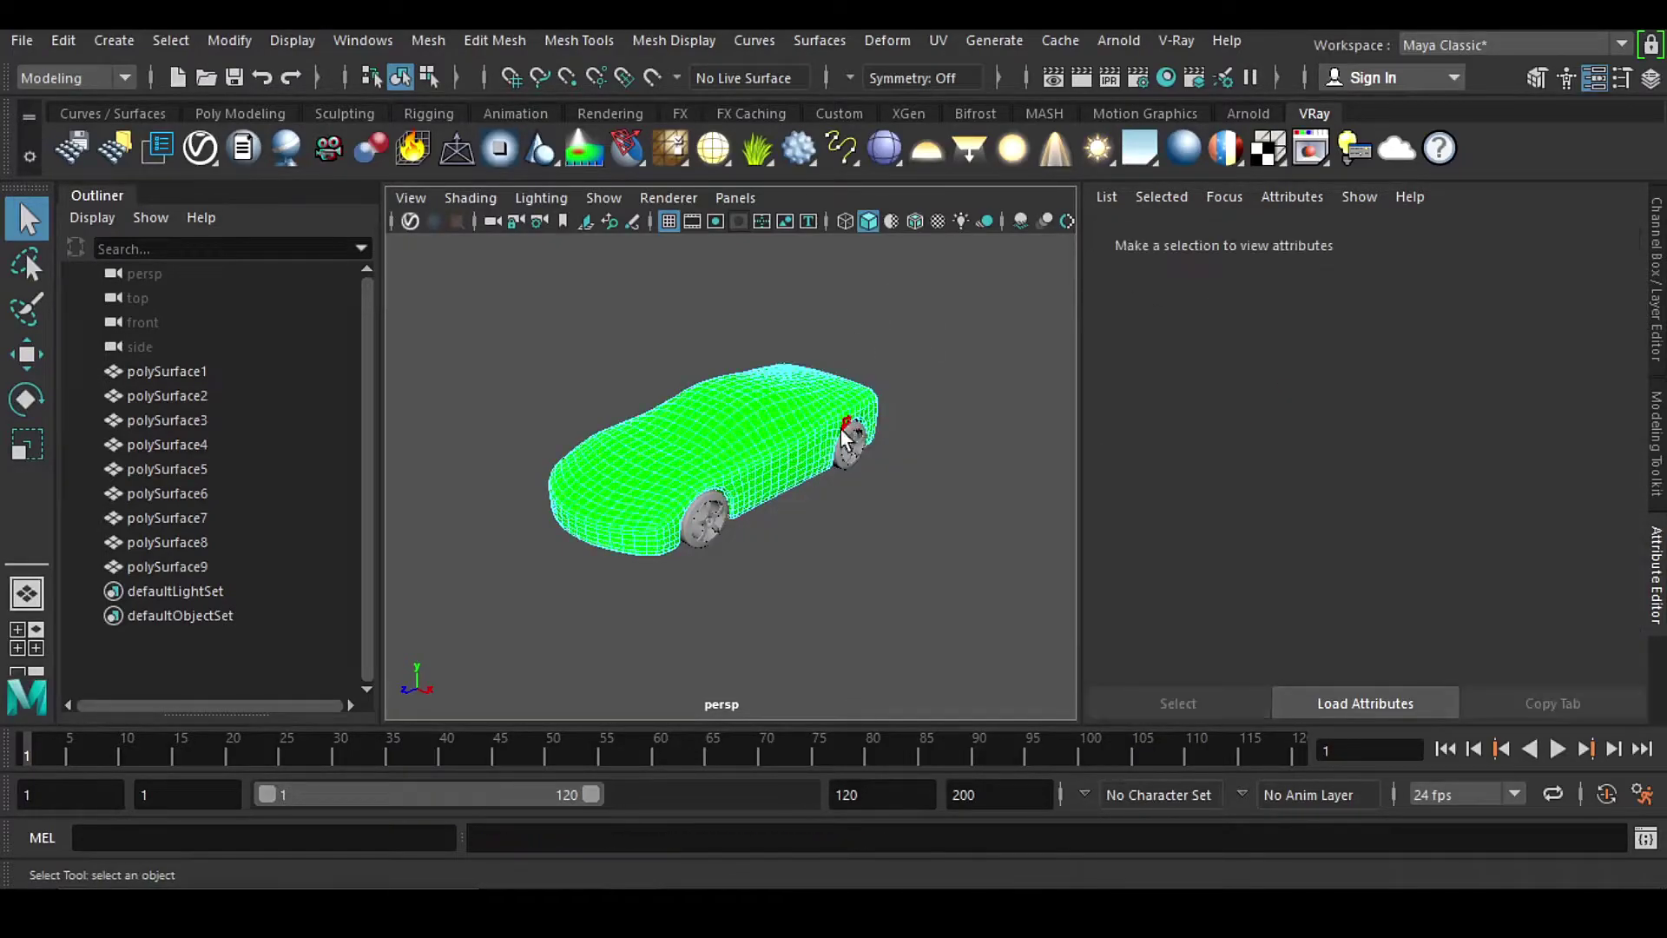
Step: Select the faces of all the wheels and assign them a new V-Ray material with its own diffuse color
right_click_drag(777, 260, 895, 211)
left_click(887, 408)
left_click(844, 446)
left_click_drag(504, 310, 686, 447)
right_click_drag(967, 316, 971, 303)
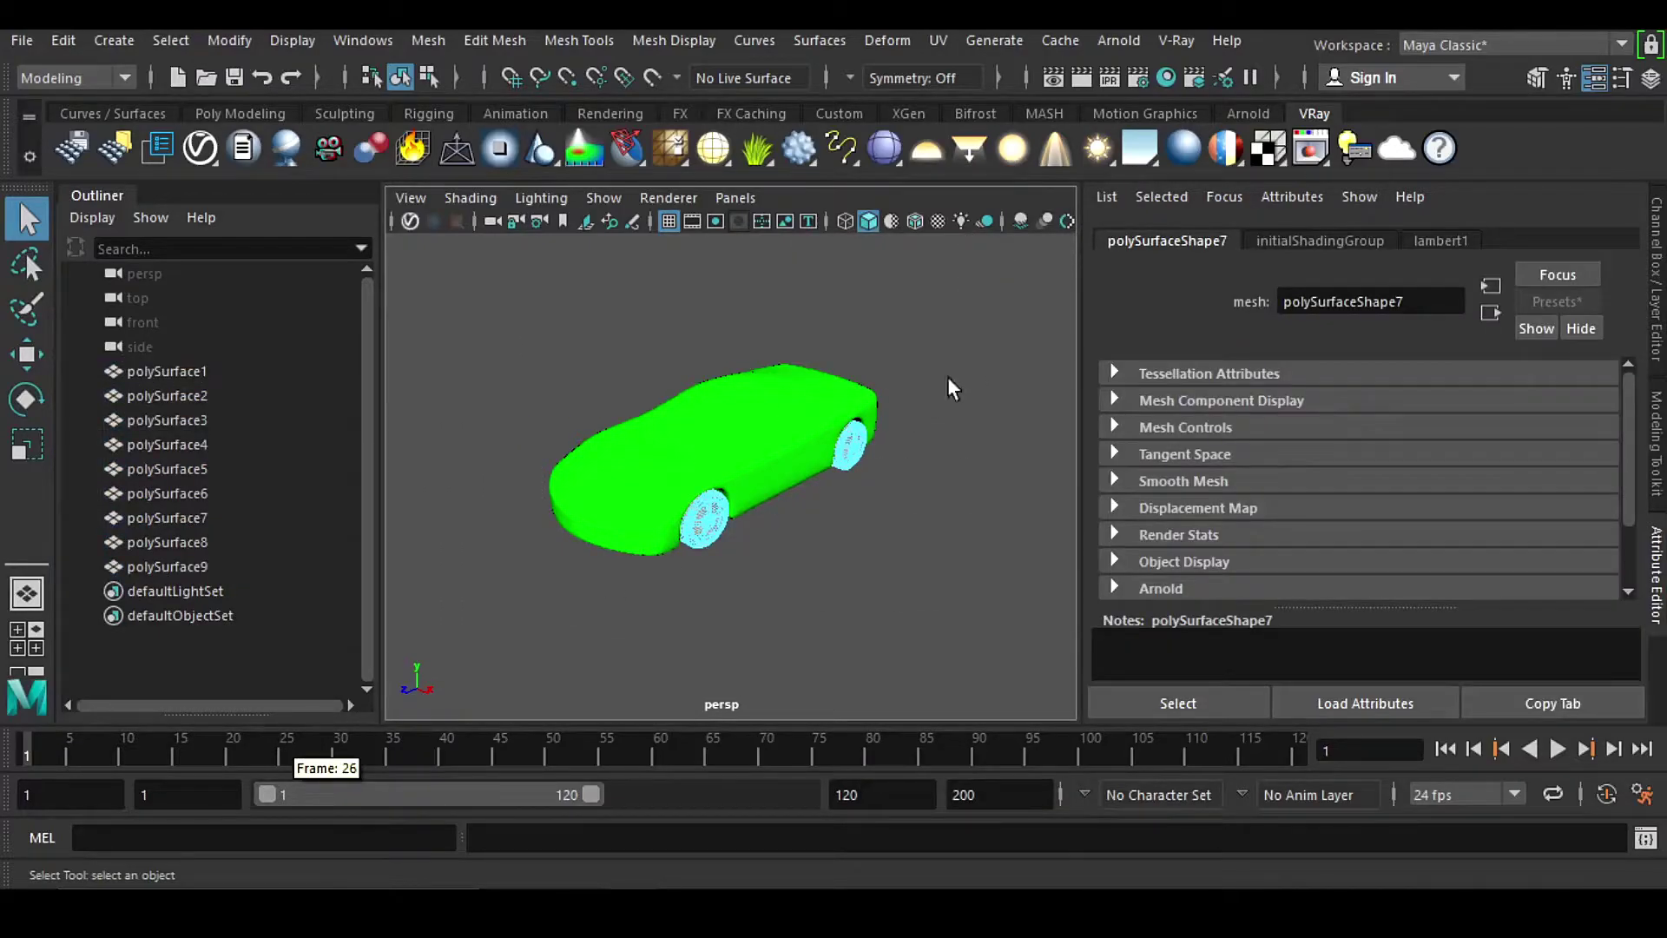
left_click(1182, 147)
left_click(1326, 512)
left_click(1205, 391)
left_click(868, 304)
right_click_drag(701, 240, 786, 323)
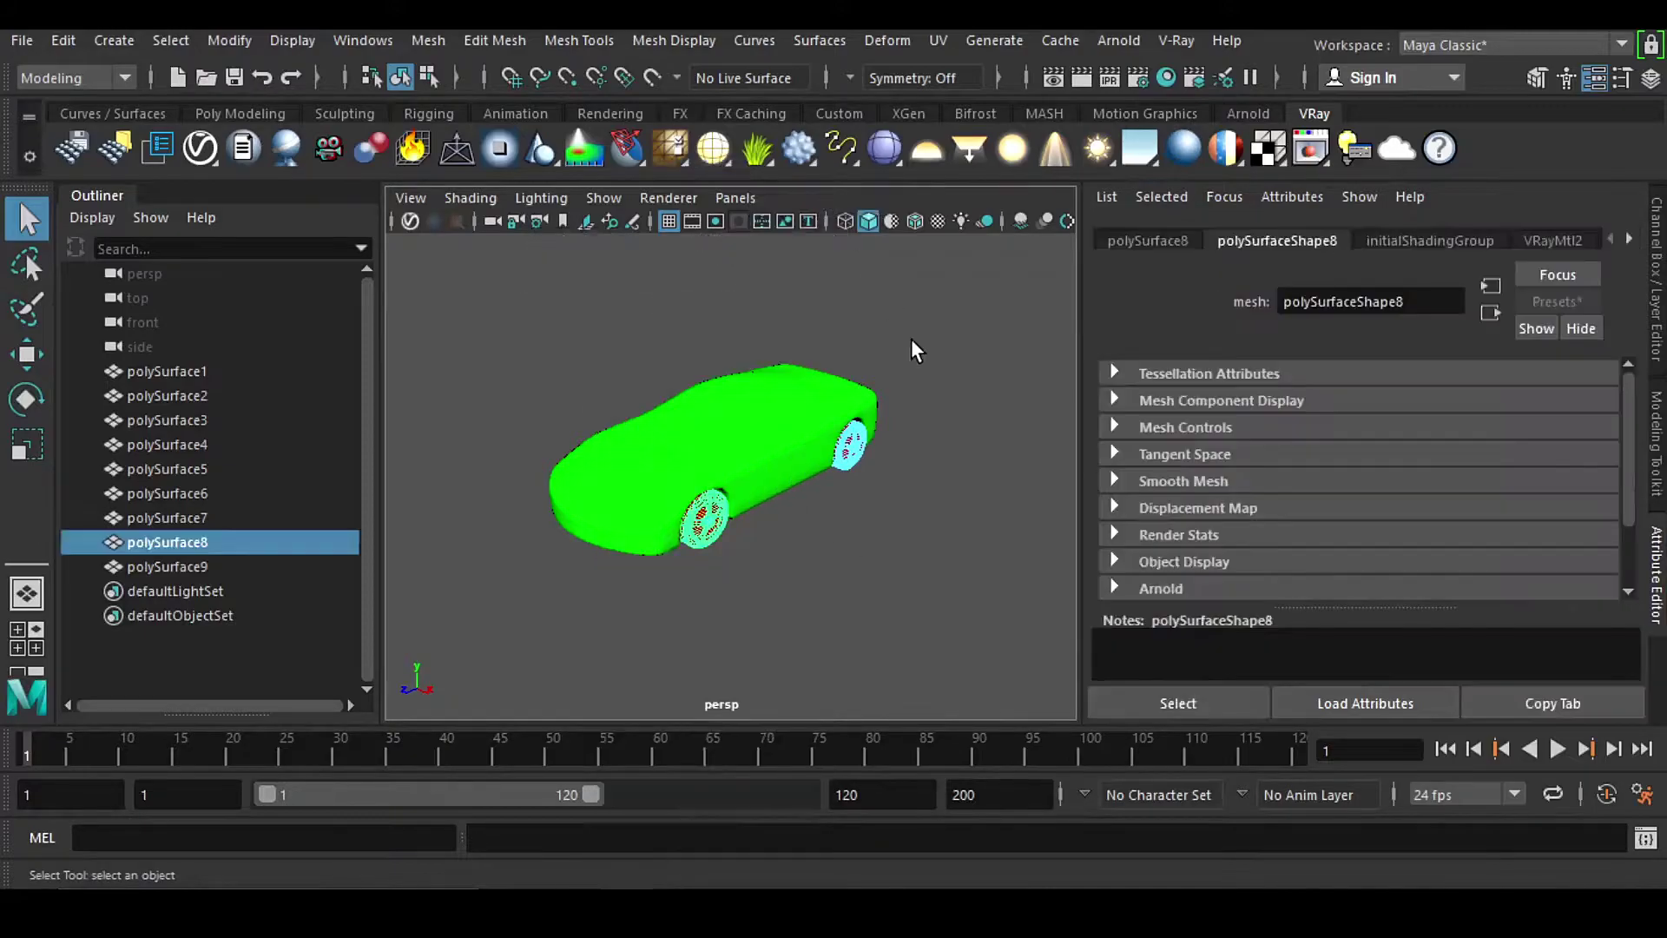
left_click(913, 378)
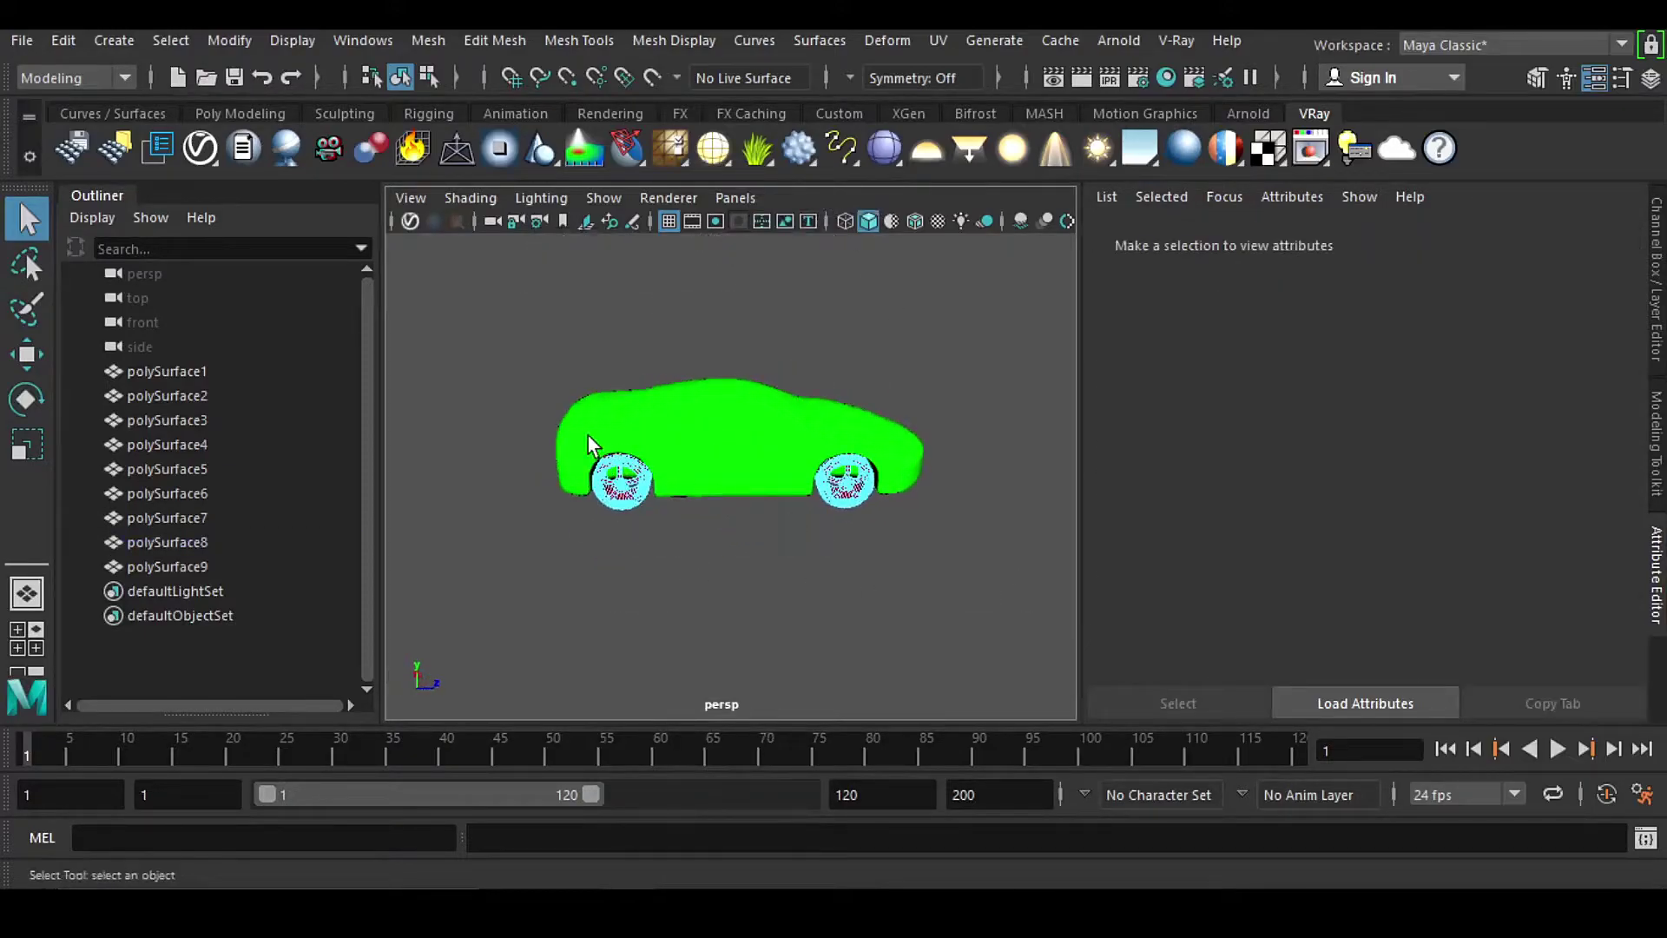
Step: Return the car body and all wheel meshes from face selection to object selection
right_click_drag(850, 486, 868, 357)
left_click(962, 316)
left_click_drag(961, 316, 773, 546, "alt")
right_click_drag(944, 468, 1072, 204)
left_click(1024, 343)
left_click_drag(1024, 343, 497, 507, "alt")
right_click_drag(715, 252, 804, 205)
left_click(945, 487)
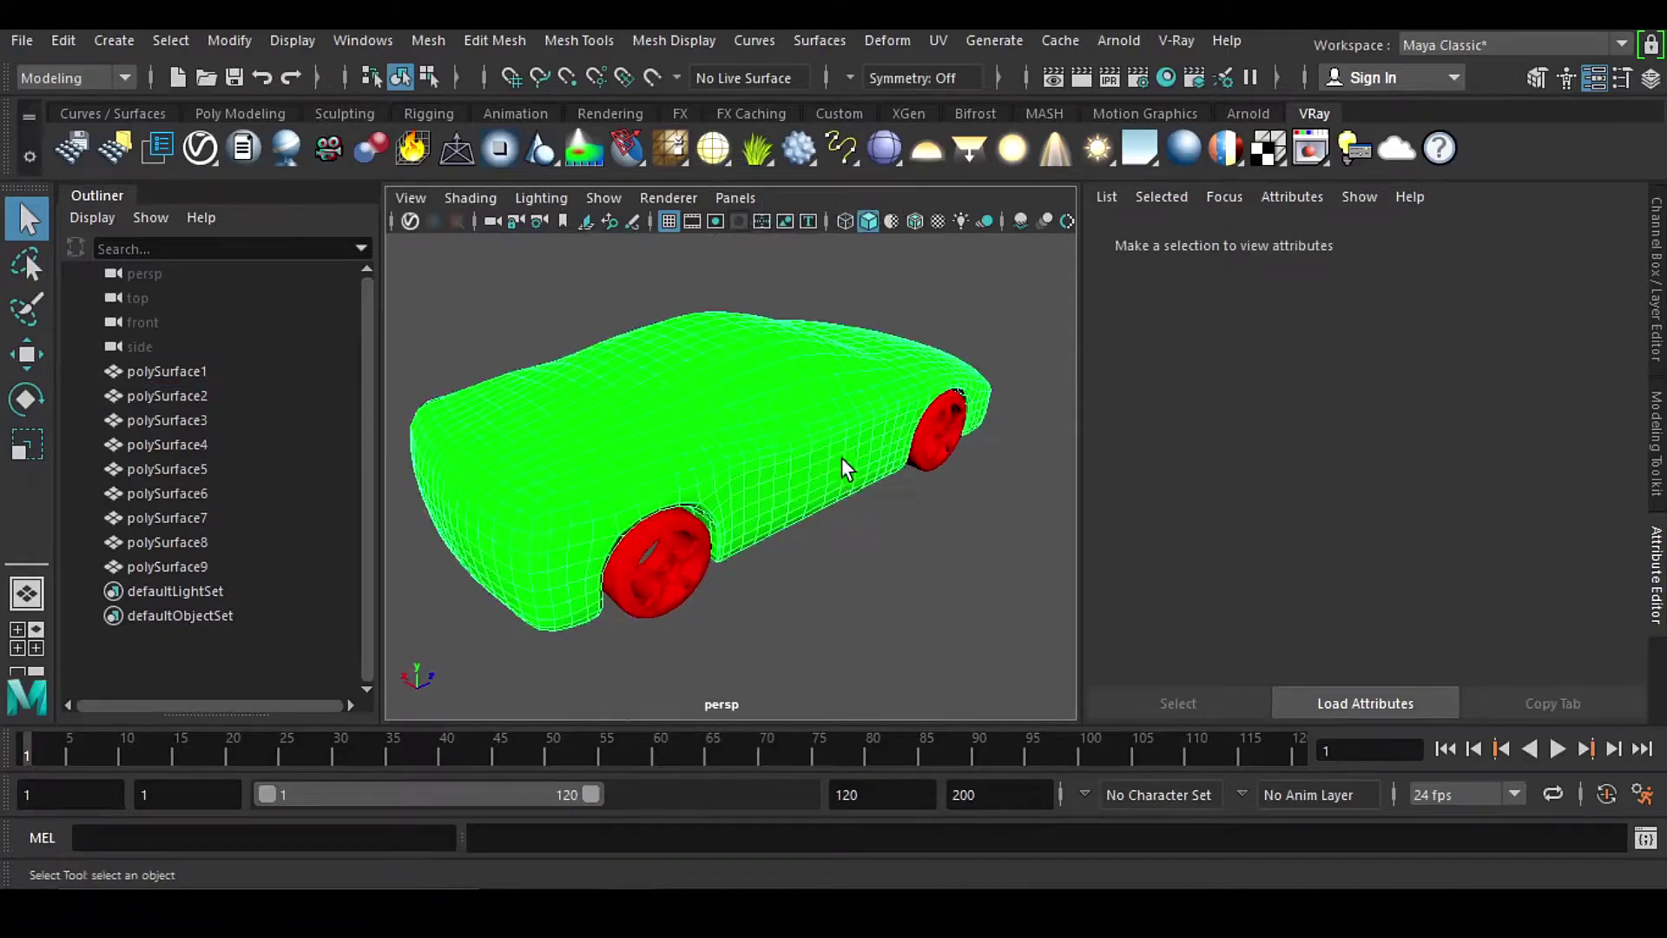
Step: With the car body hidden, combine all the wheels into one mesh and delete its construction history
left_click(853, 486)
key("ctrl+h")
left_click(458, 314)
left_click_drag(457, 324, 977, 625)
right_click_drag(837, 444, 807, 749, "shift")
key("alt+shift+d")
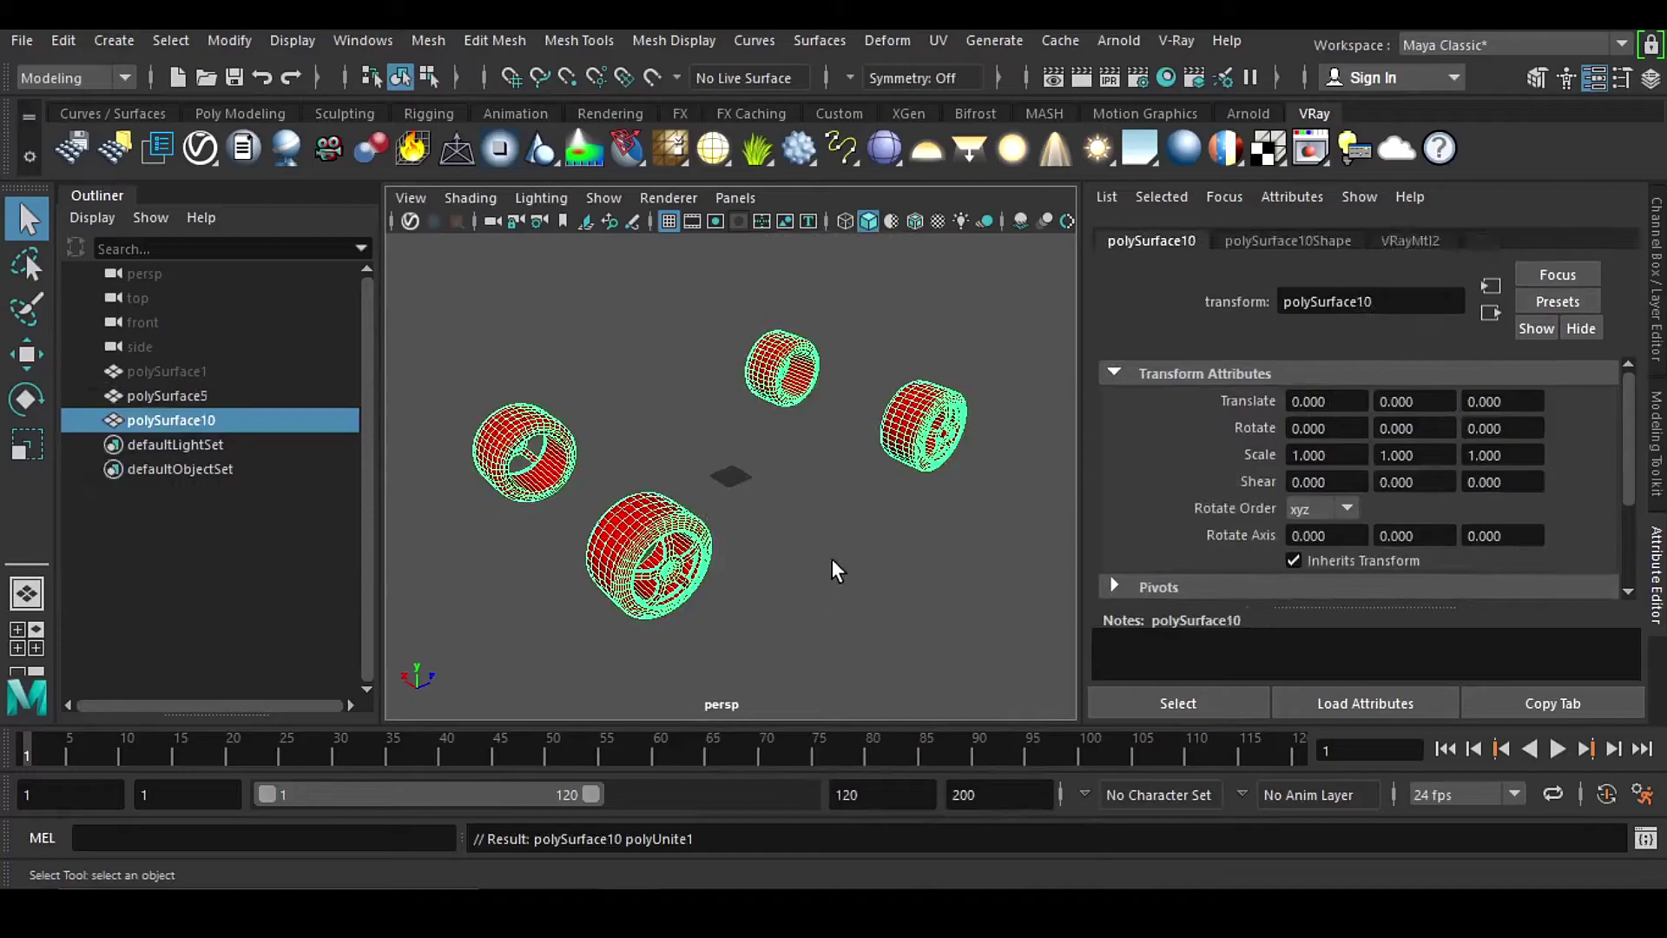
Step: Return the combined wheels to object selection and unhide the car body
left_click(828, 559)
right_click_drag(648, 525, 640, 175)
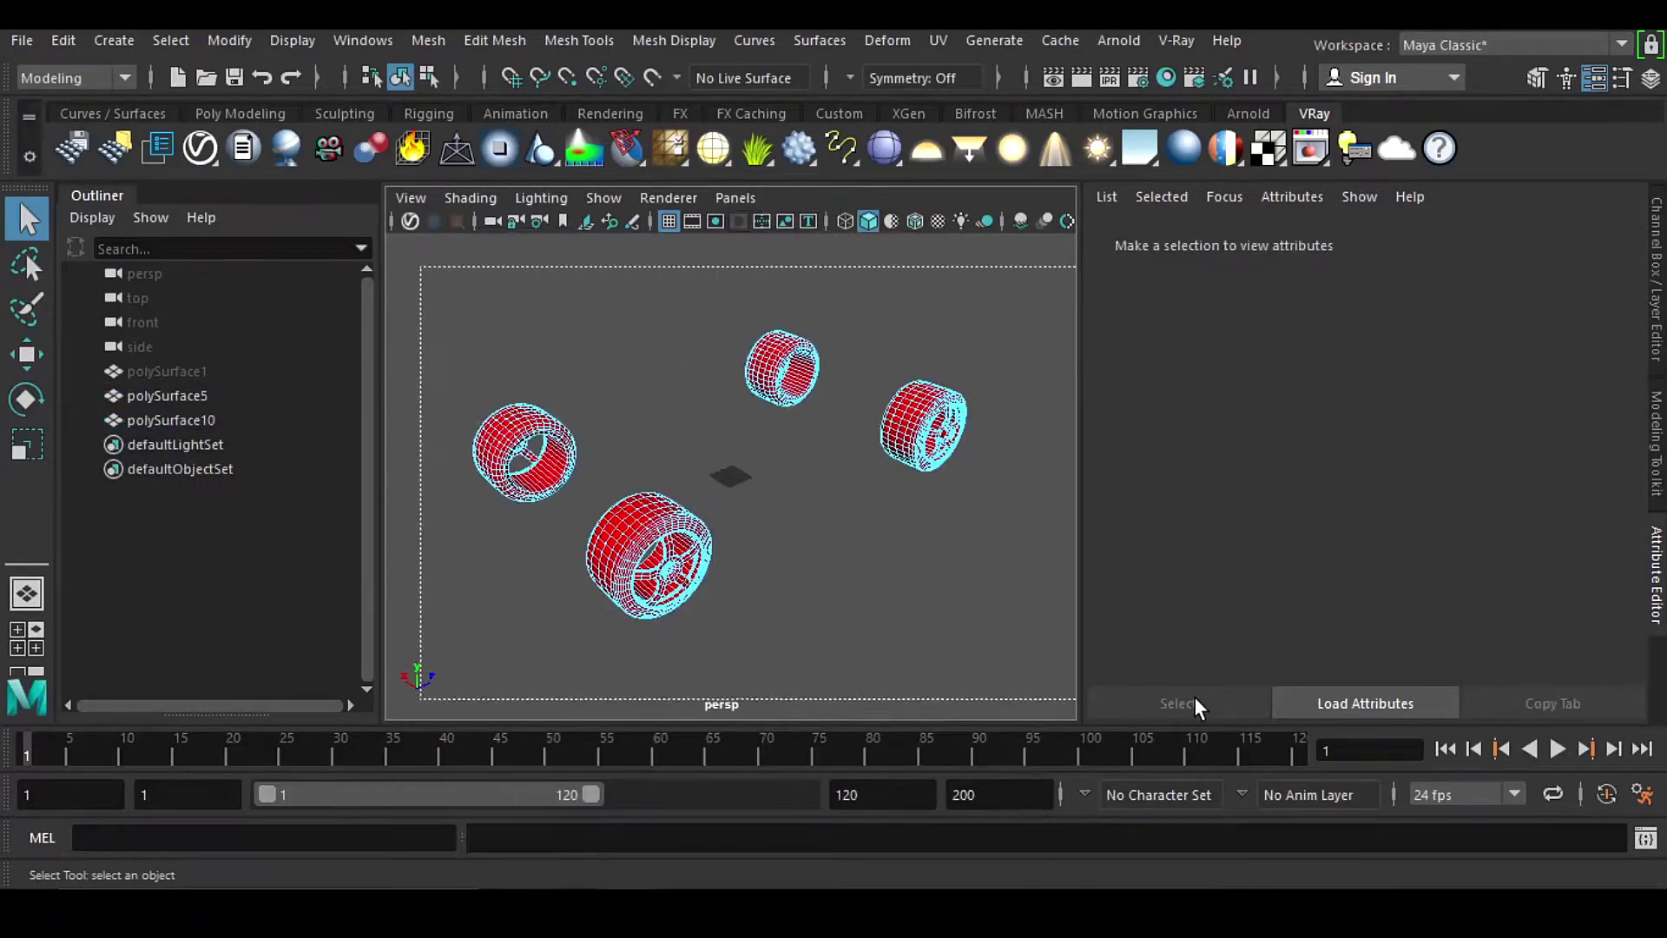
left_click(1195, 699)
right_click_drag(910, 243, 1081, 877)
right_click_drag(670, 460, 777, 187)
left_click(799, 422)
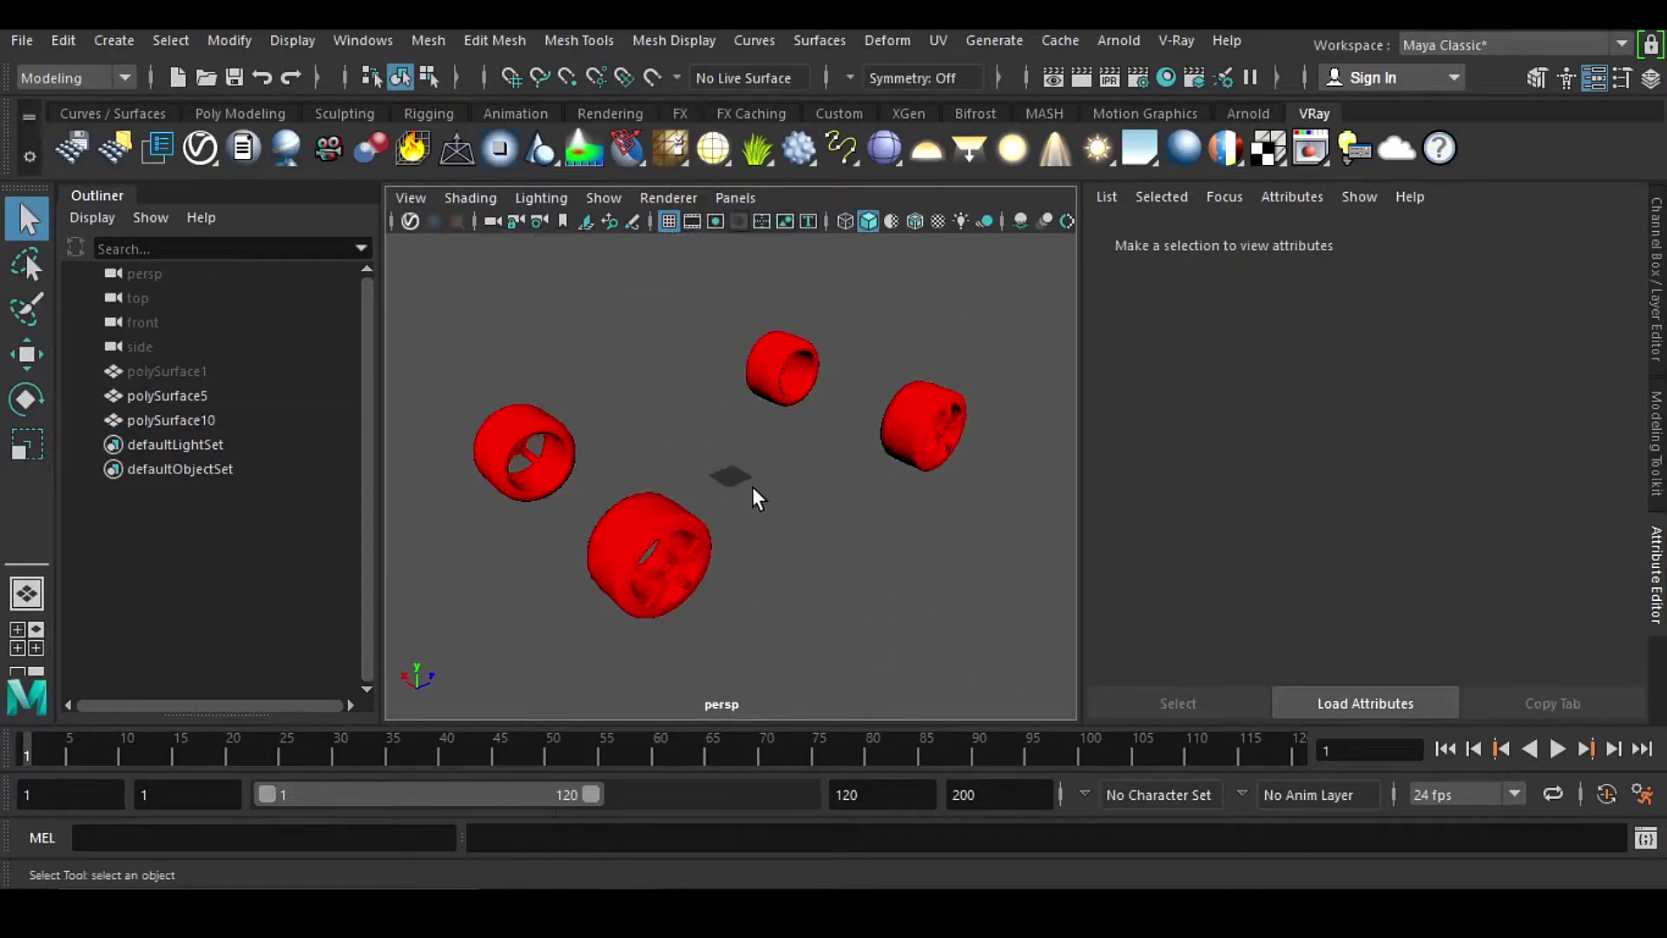
key("ctrl+shift+h")
Step: Export the selected car body and wheels as an Alembic cache, overwriting ABC.abc on the Desktop
left_click_drag(580, 584, 781, 538, "alt")
left_click_drag(434, 288, 633, 458)
left_click(1061, 40)
mouse_move(1129, 83)
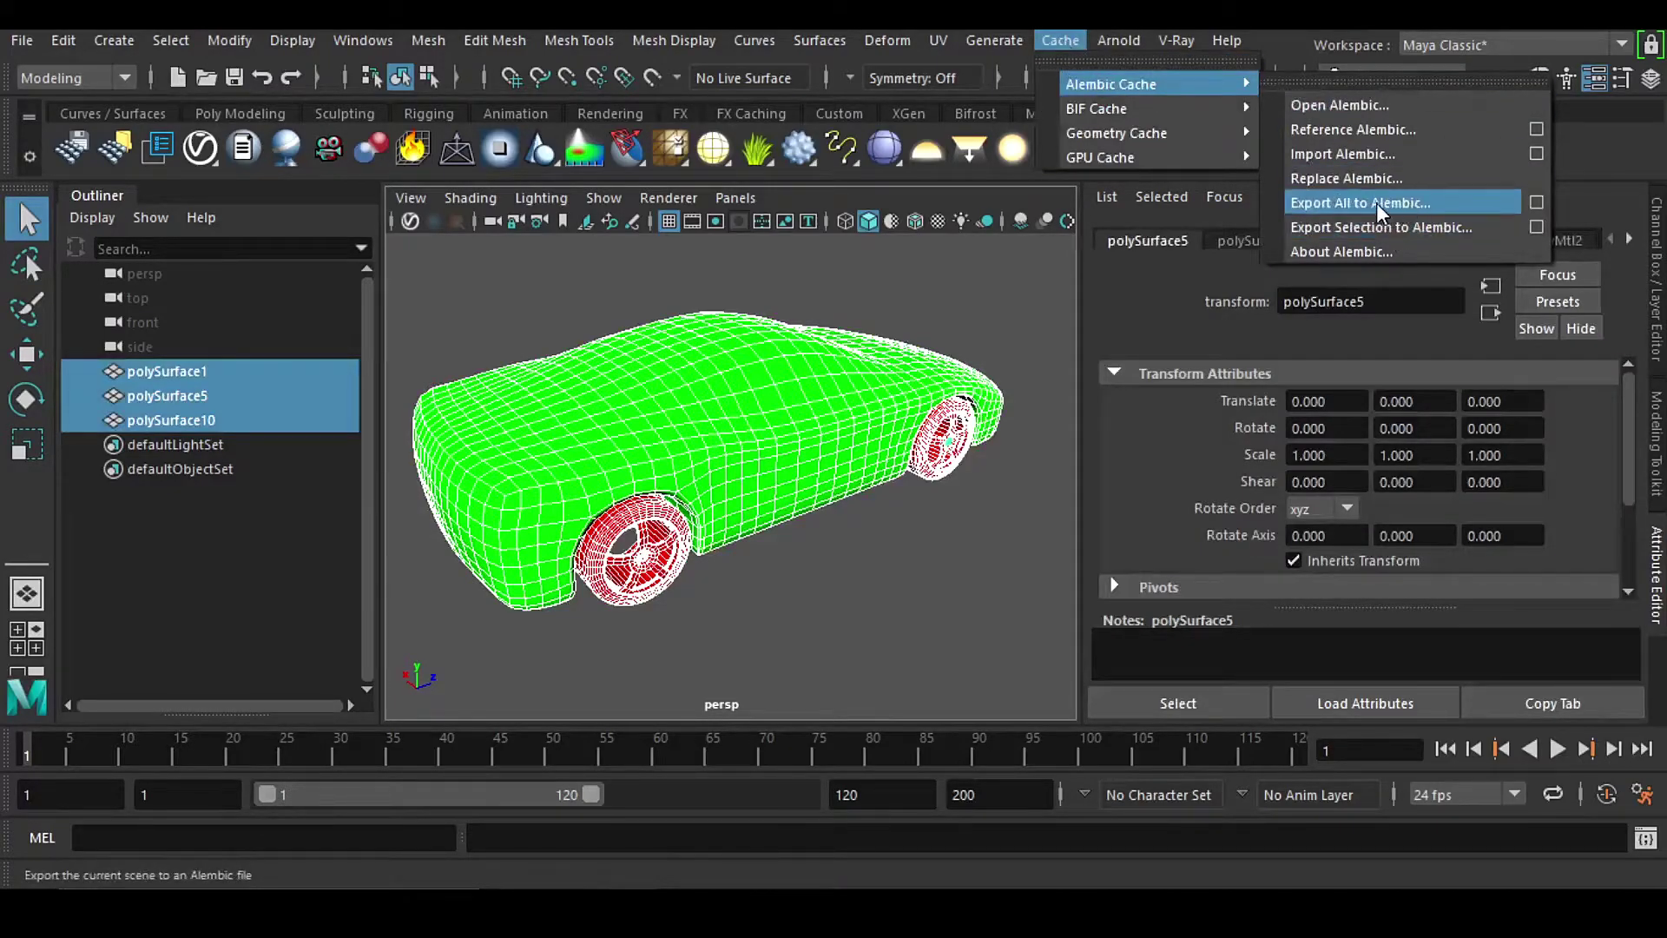
left_click(1434, 233)
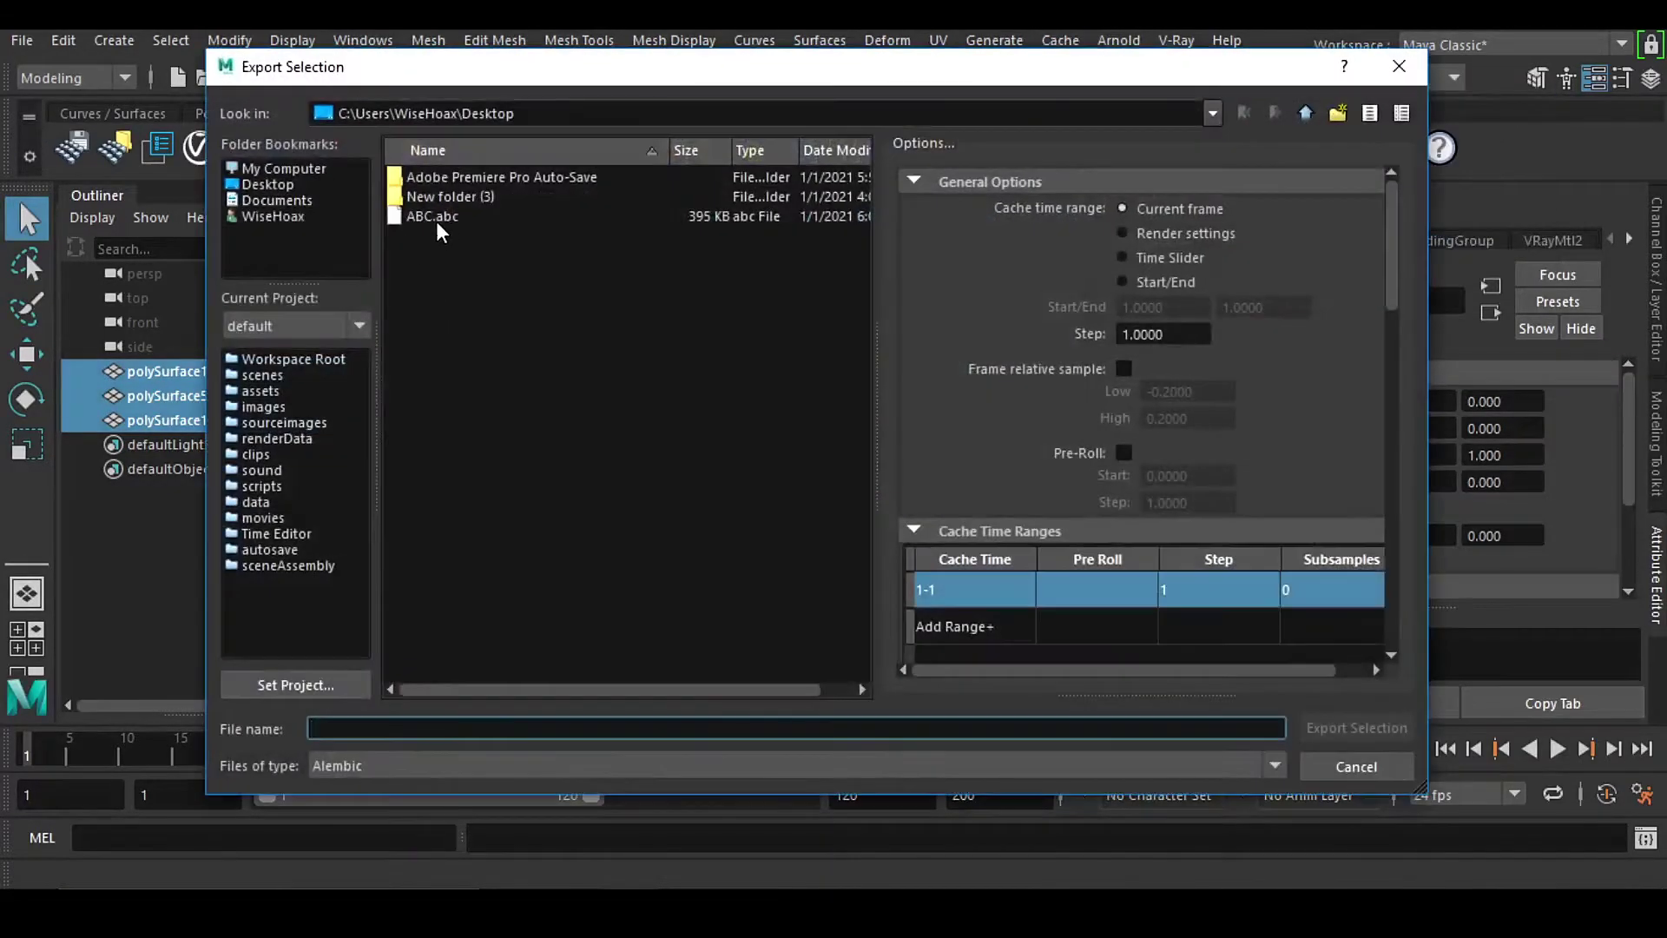
double_click(447, 215)
left_click(764, 466)
left_click(847, 531)
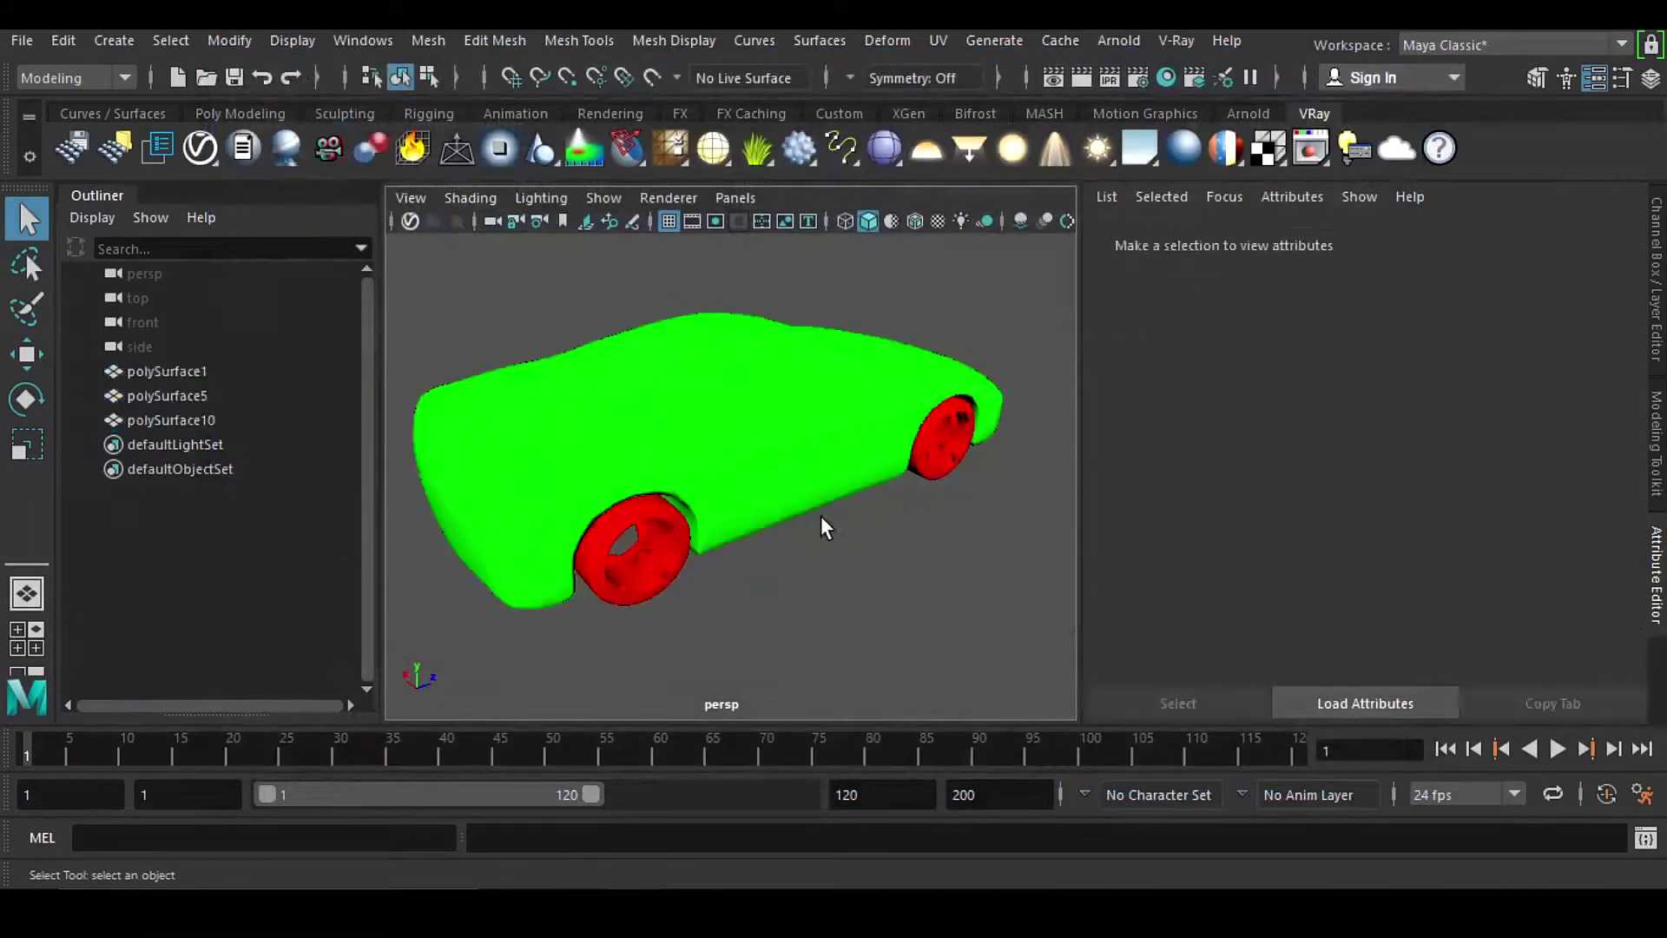
Step: Start a new scene without saving and import ABC.abc as an Alembic cache, with the whole car framed
left_click(244, 148)
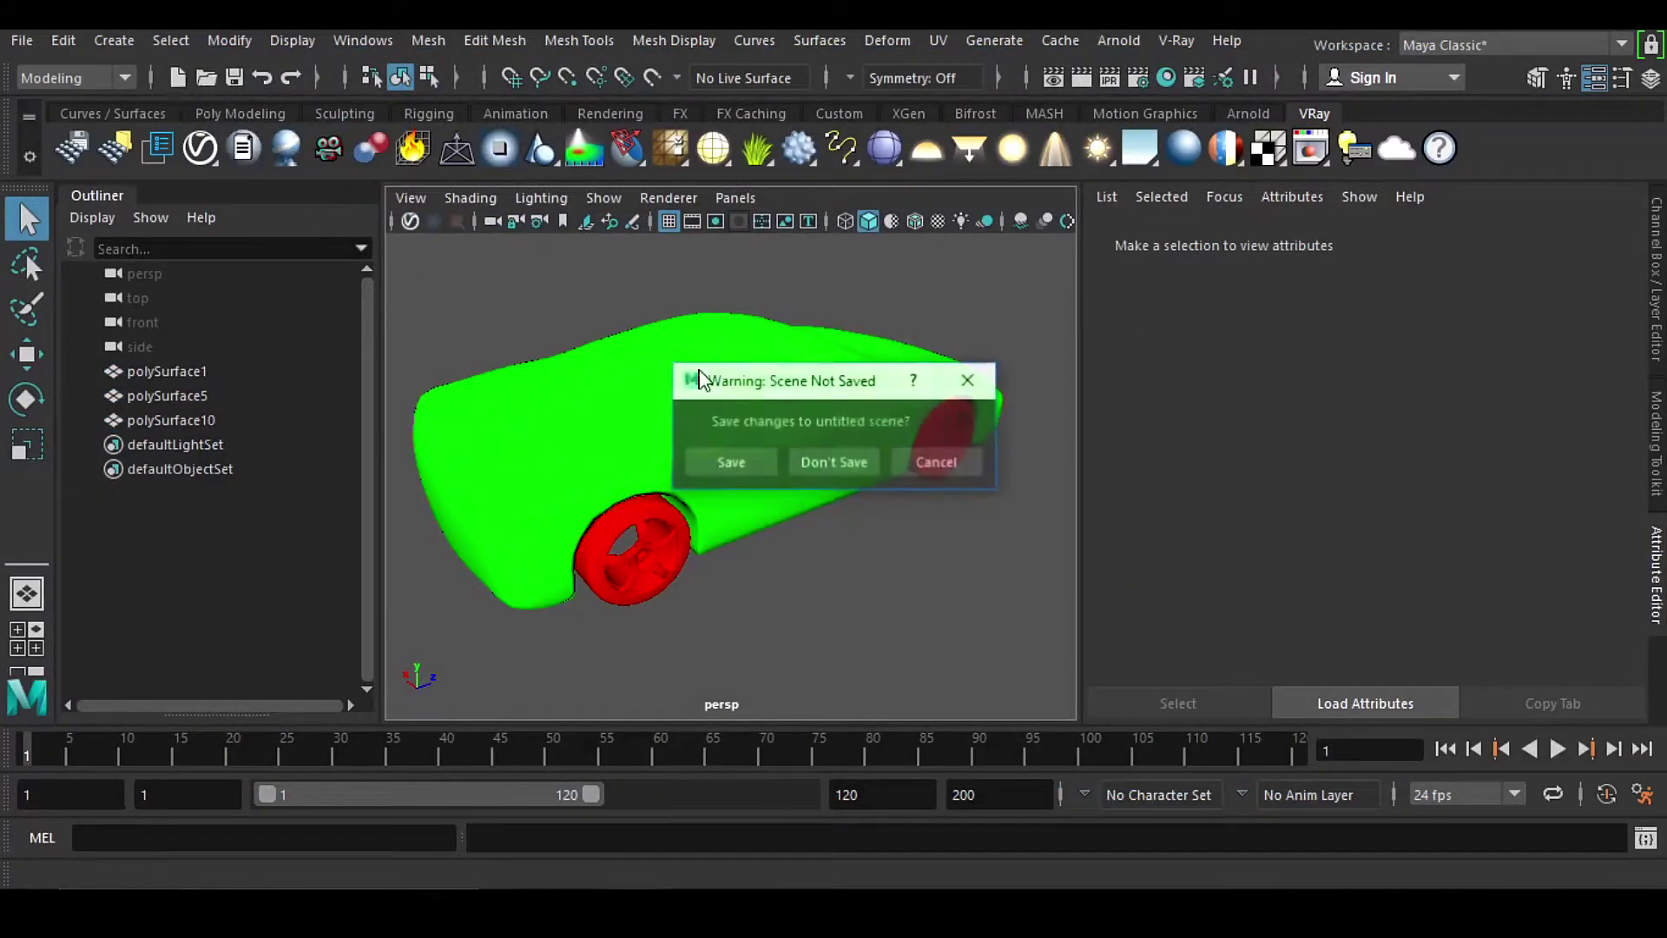
left_click(867, 467)
left_click(1061, 40)
mouse_move(1120, 81)
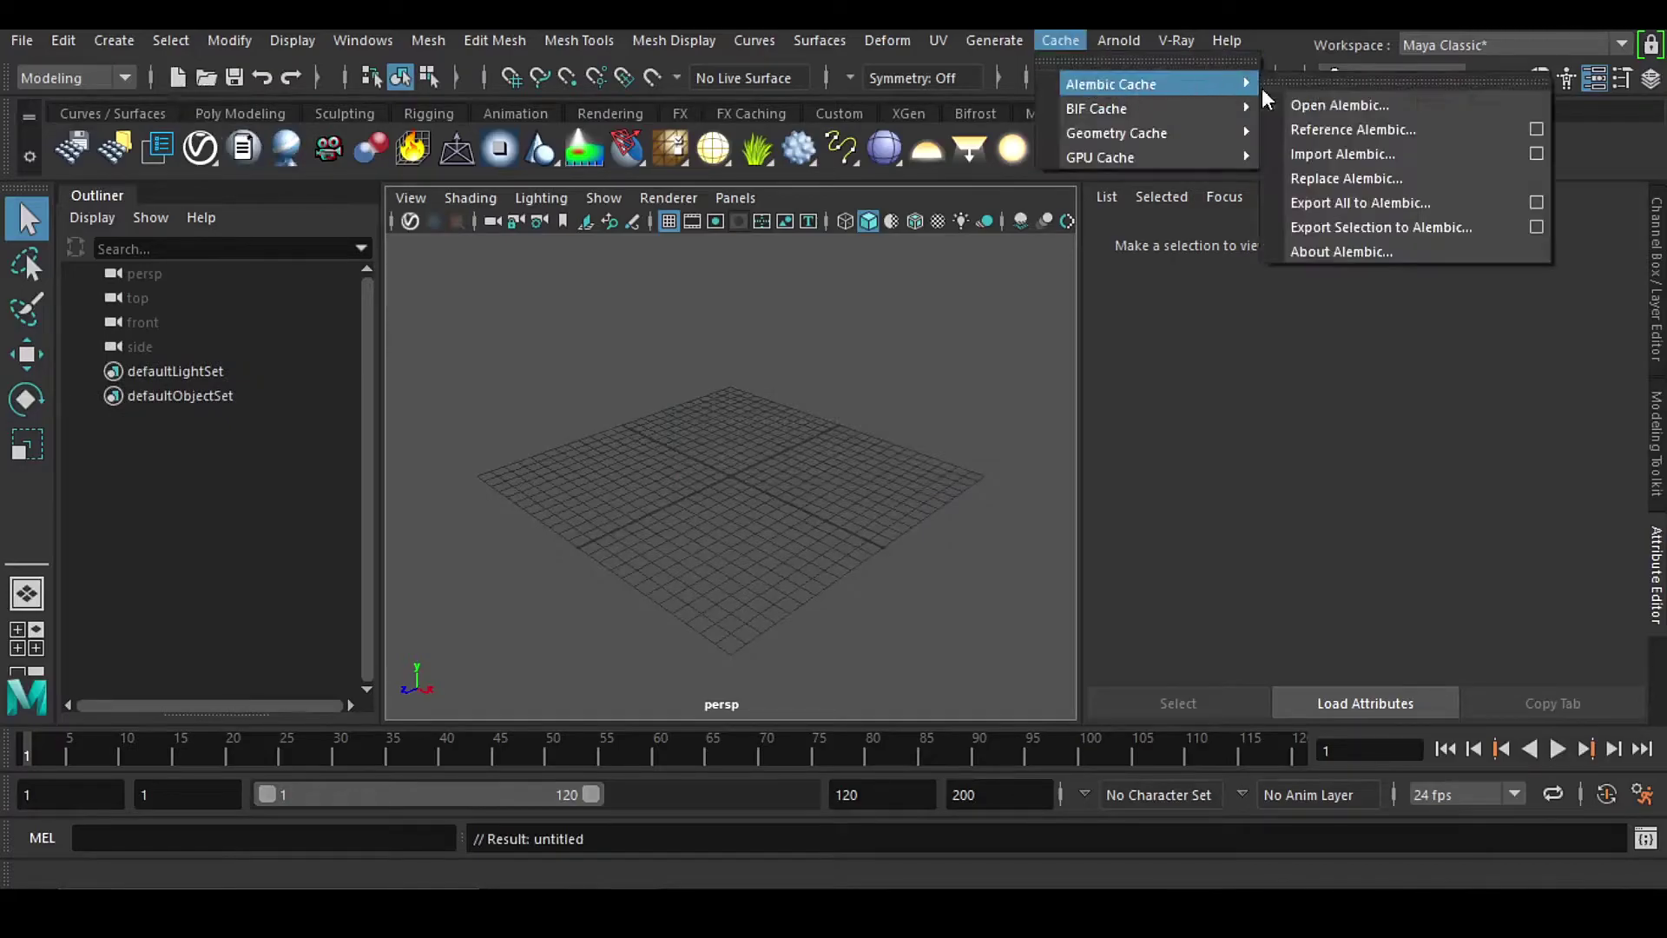
left_click(1355, 156)
double_click(450, 219)
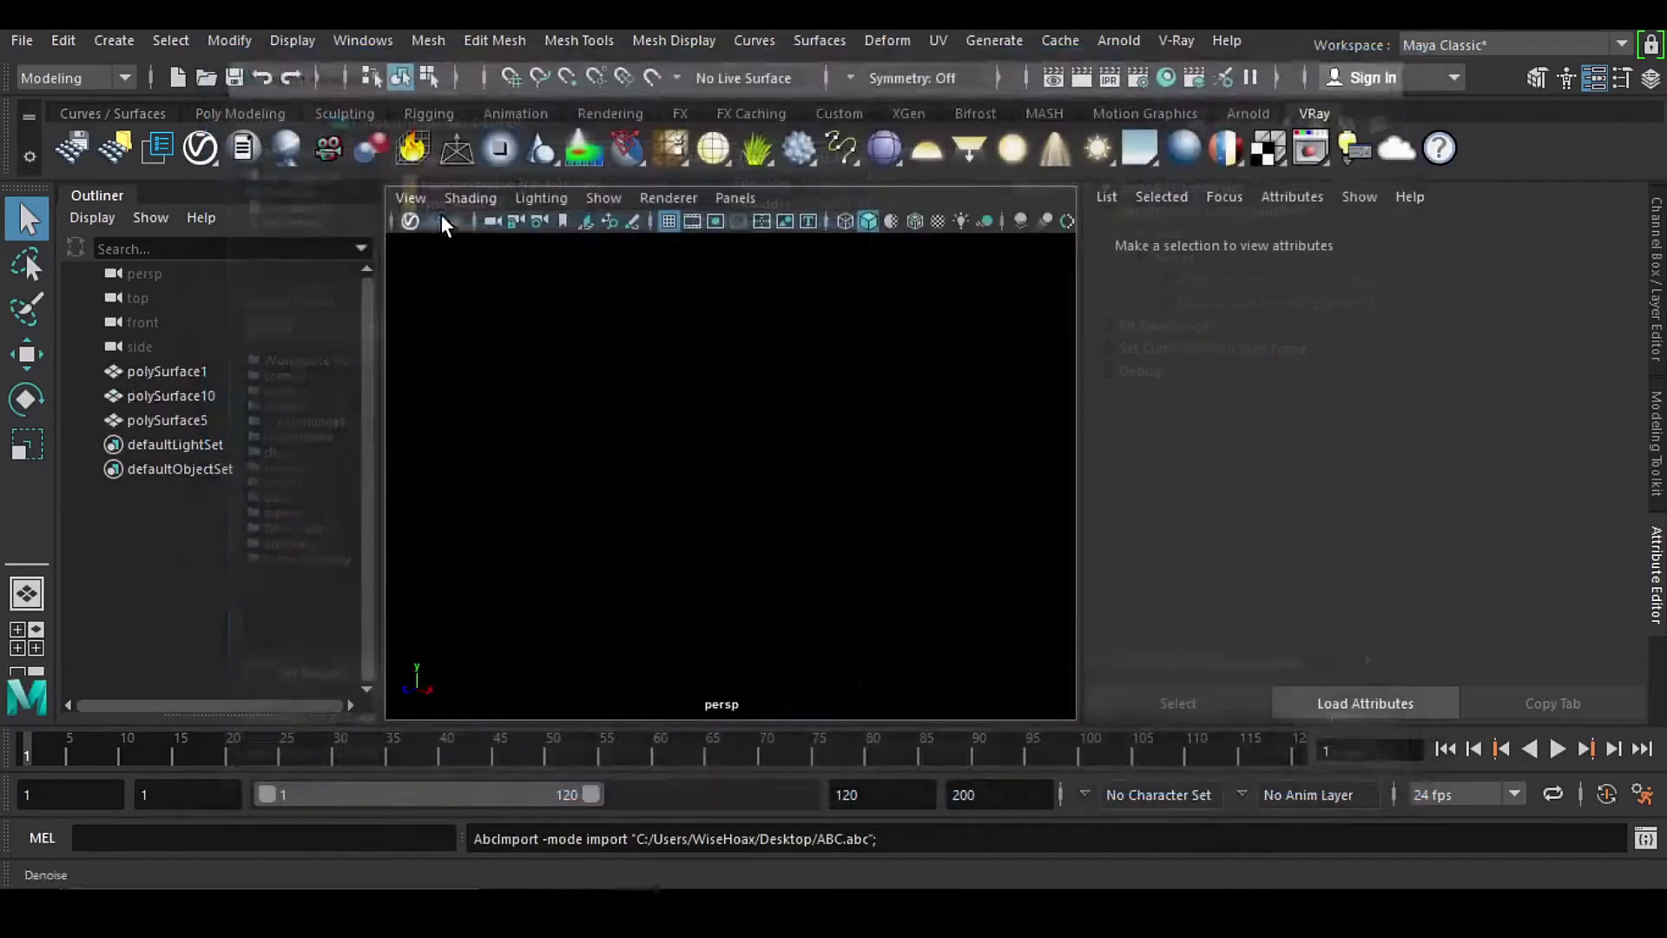
left_click(934, 531)
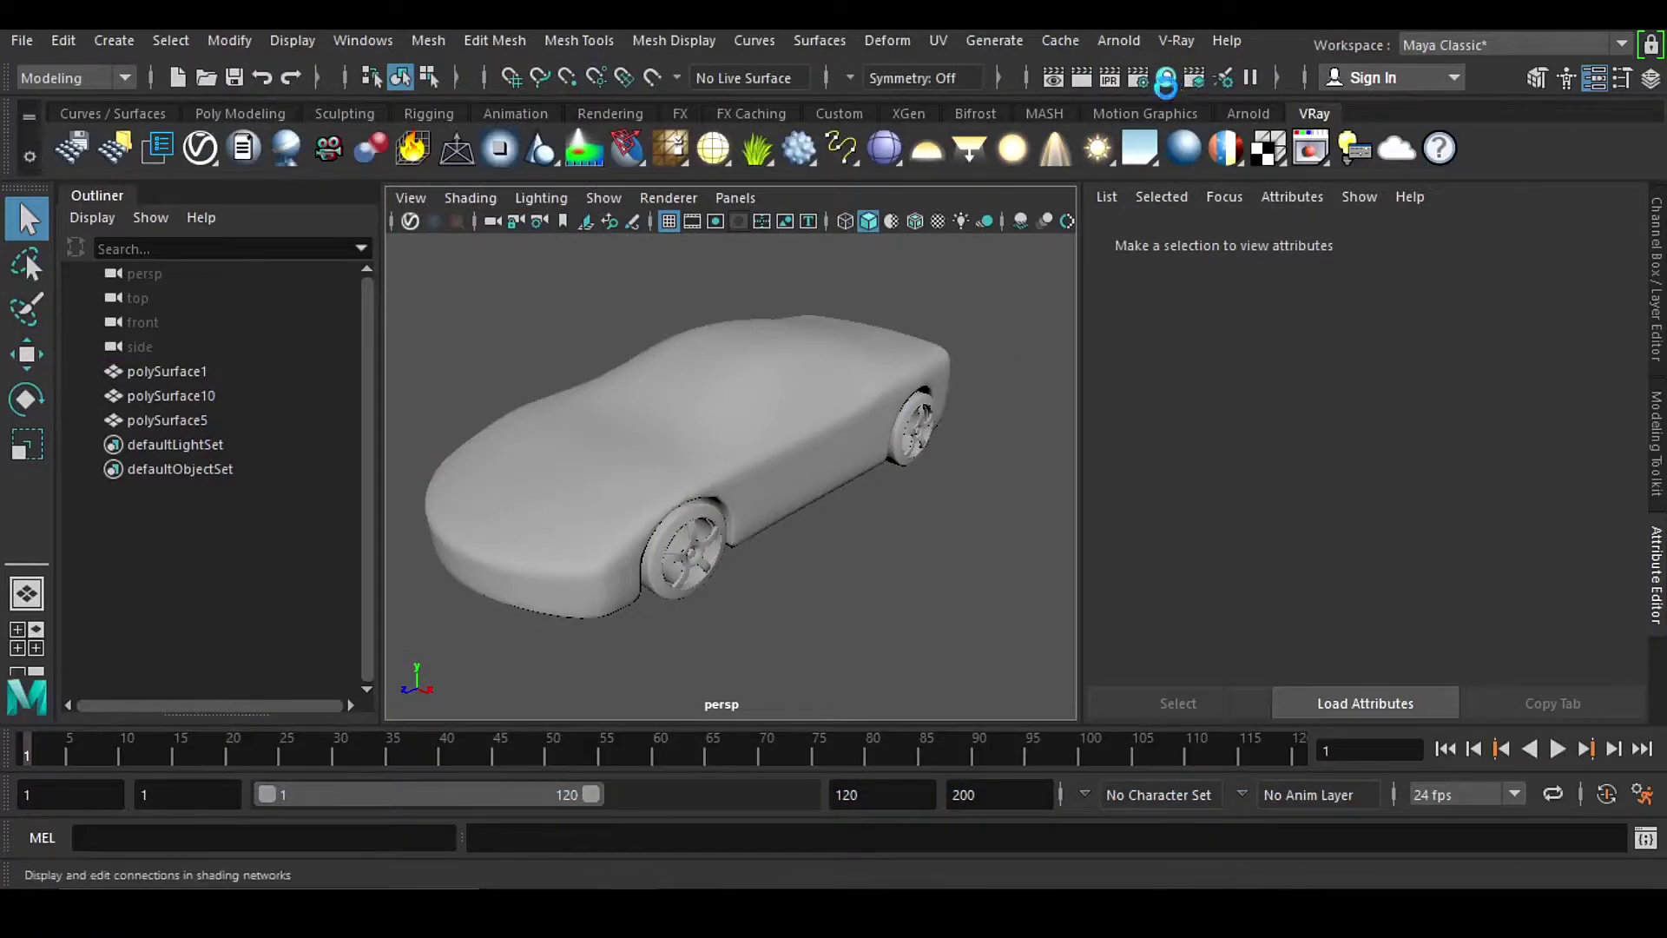
Step: Graph the networks of the imported shading groups VRayMtl1SG and VRayMtl2SG in the Hypershade
left_click(1191, 75)
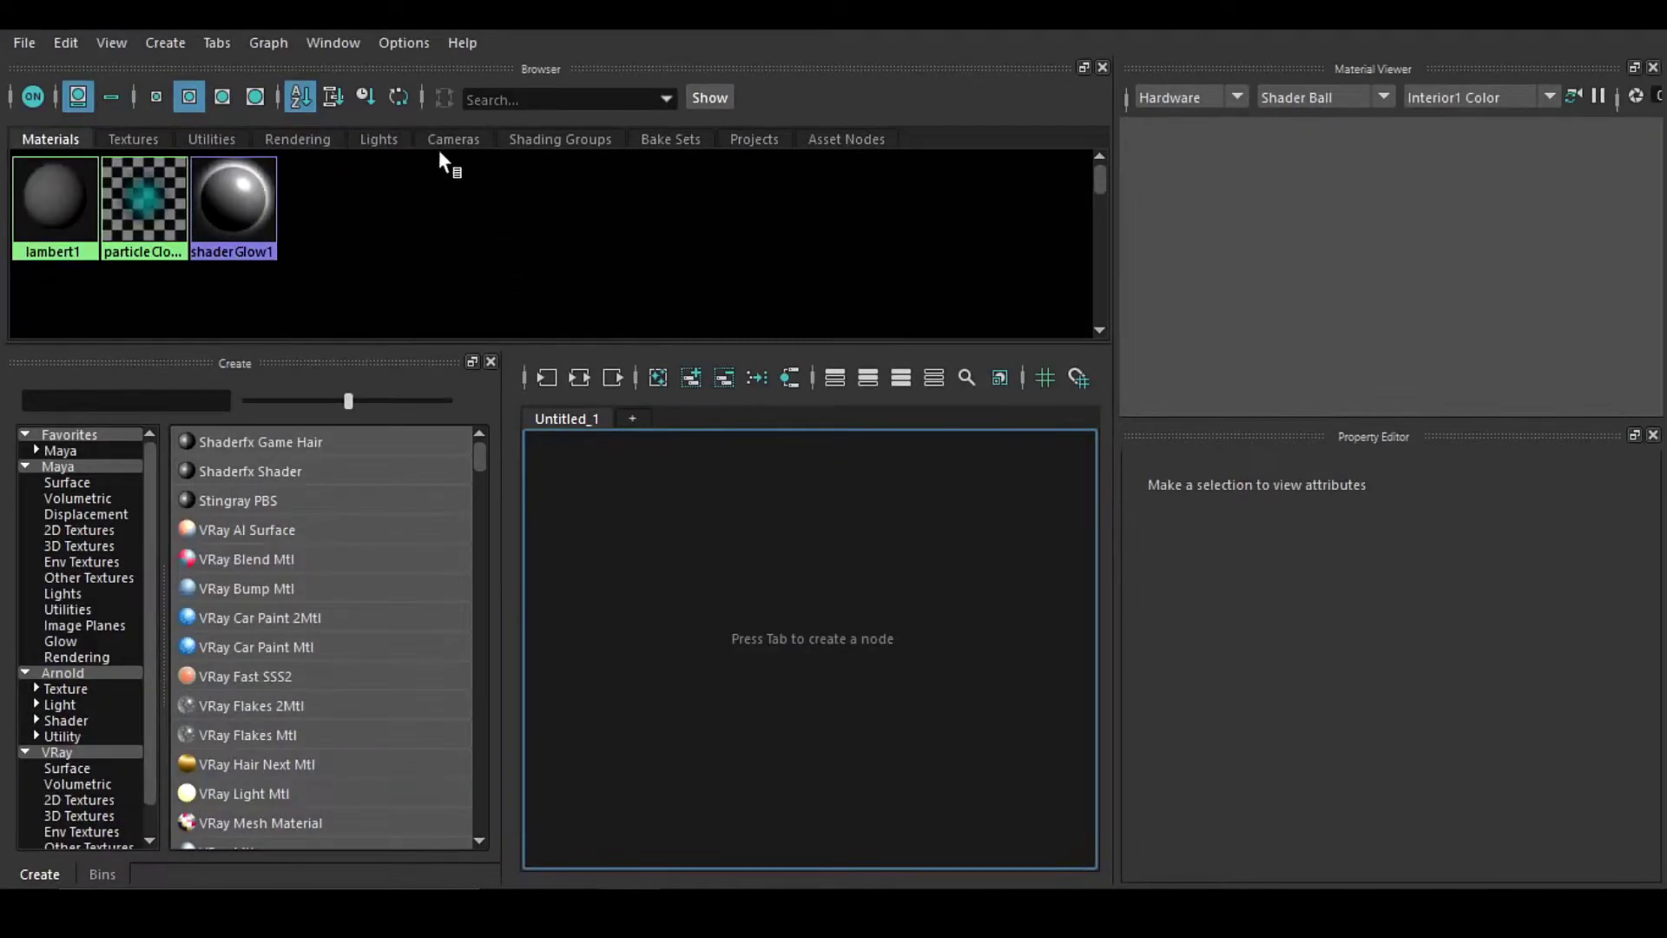
left_click(521, 139)
left_click_drag(167, 287, 52, 226)
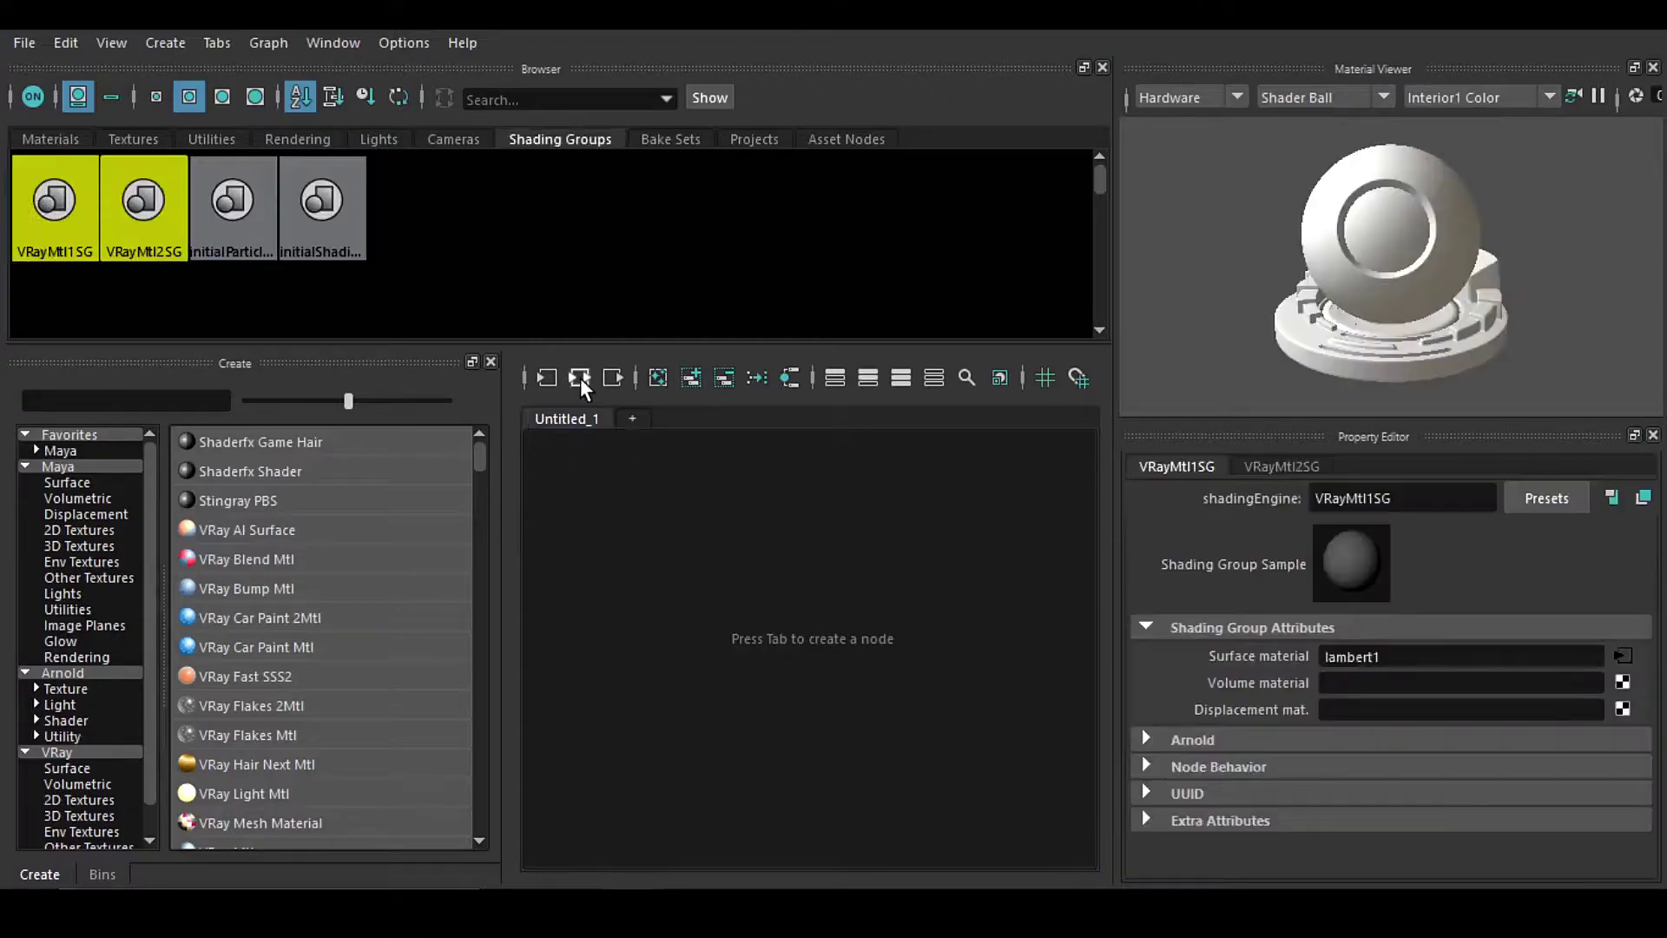
left_click(580, 377)
scroll(903, 547, "up", 2)
left_click_drag(961, 568, 971, 540)
left_click_drag(950, 747, 964, 756)
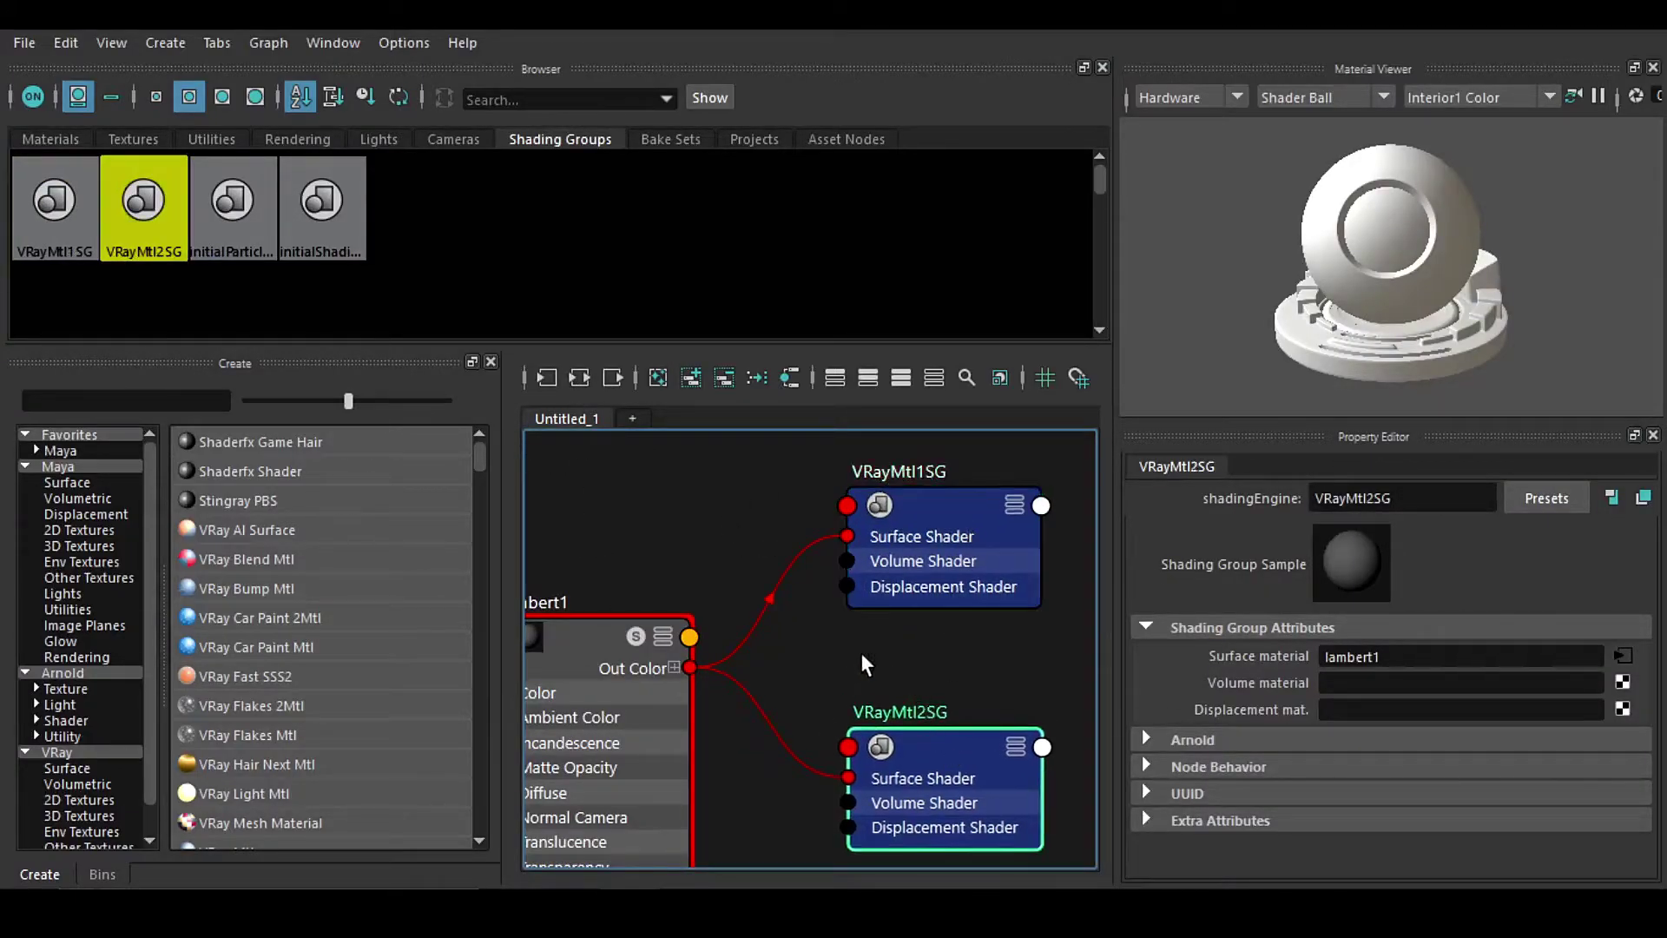
Step: Examine which surface material feeds VRayMtl1SG and VRayMtl2SG in the node graph
left_click(834, 668)
middle_click_drag(808, 669, 849, 660)
left_click_drag(960, 523, 970, 512)
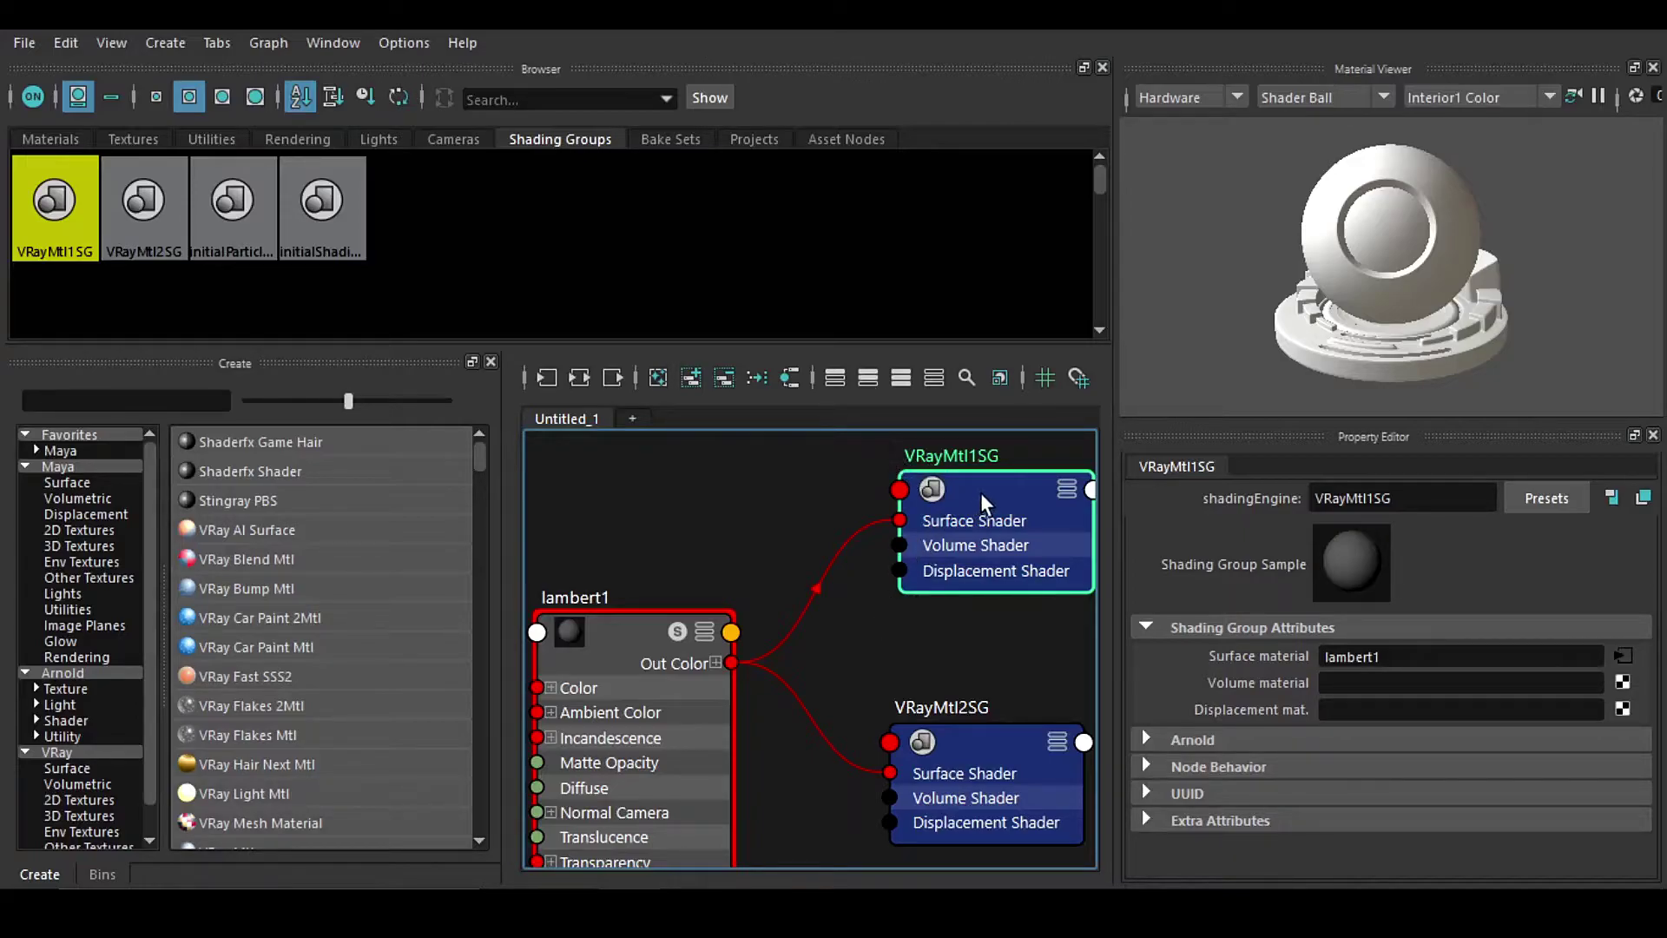
left_click_drag(981, 493, 965, 492)
middle_click_drag(929, 623, 894, 634)
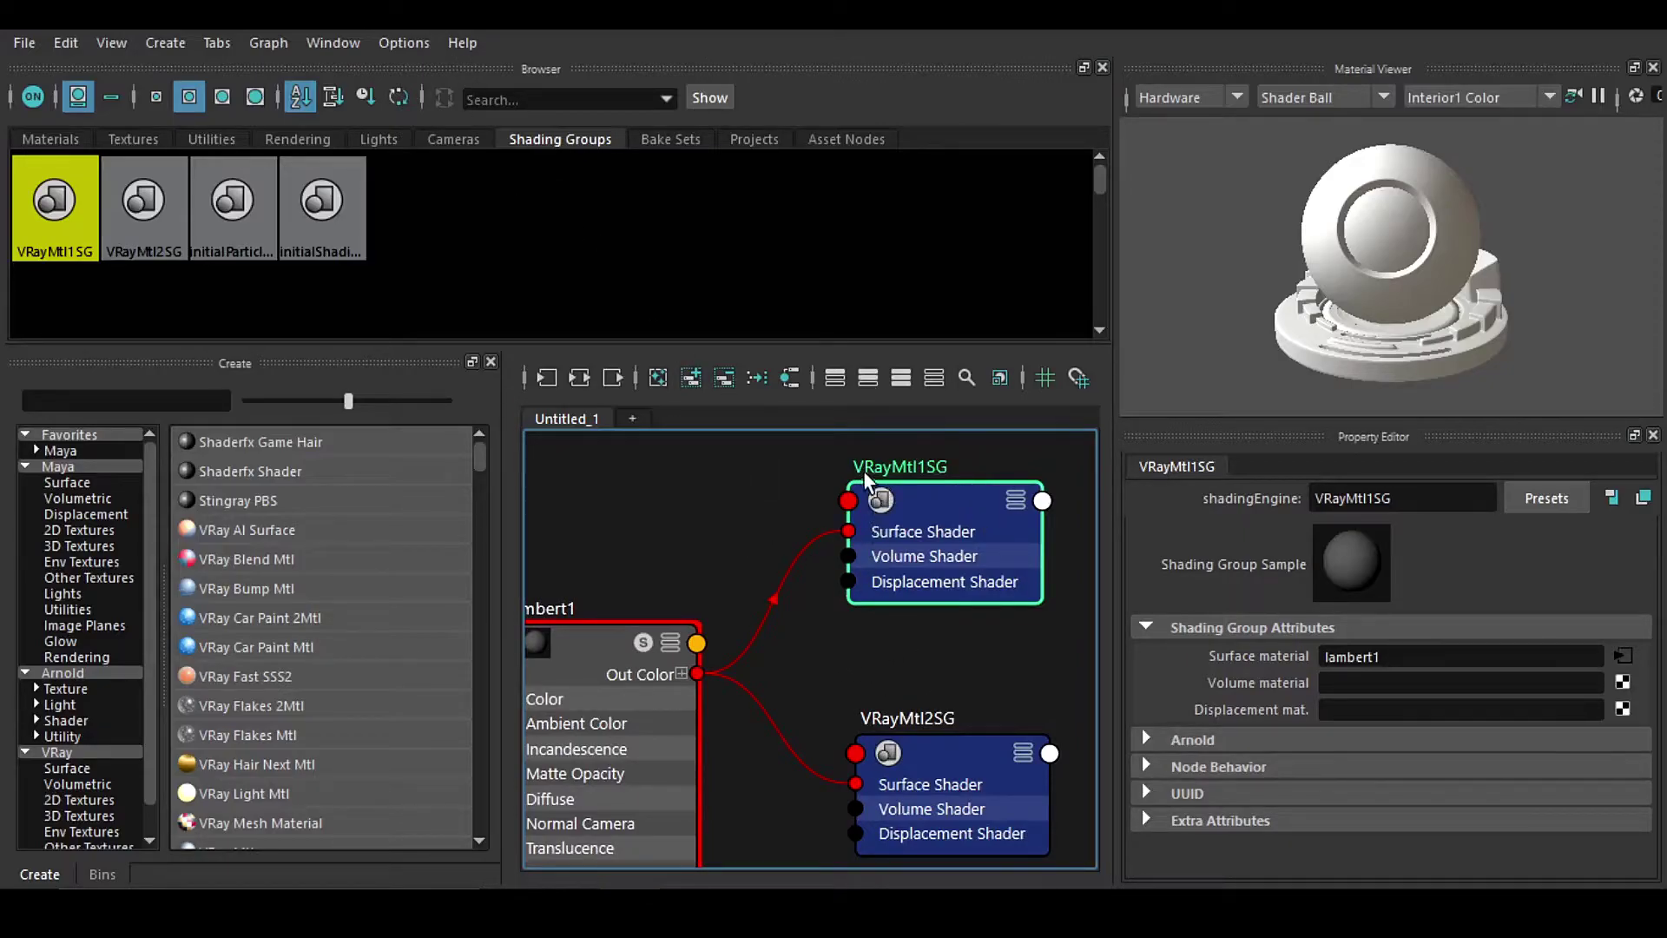
middle_click_drag(926, 545, 967, 532)
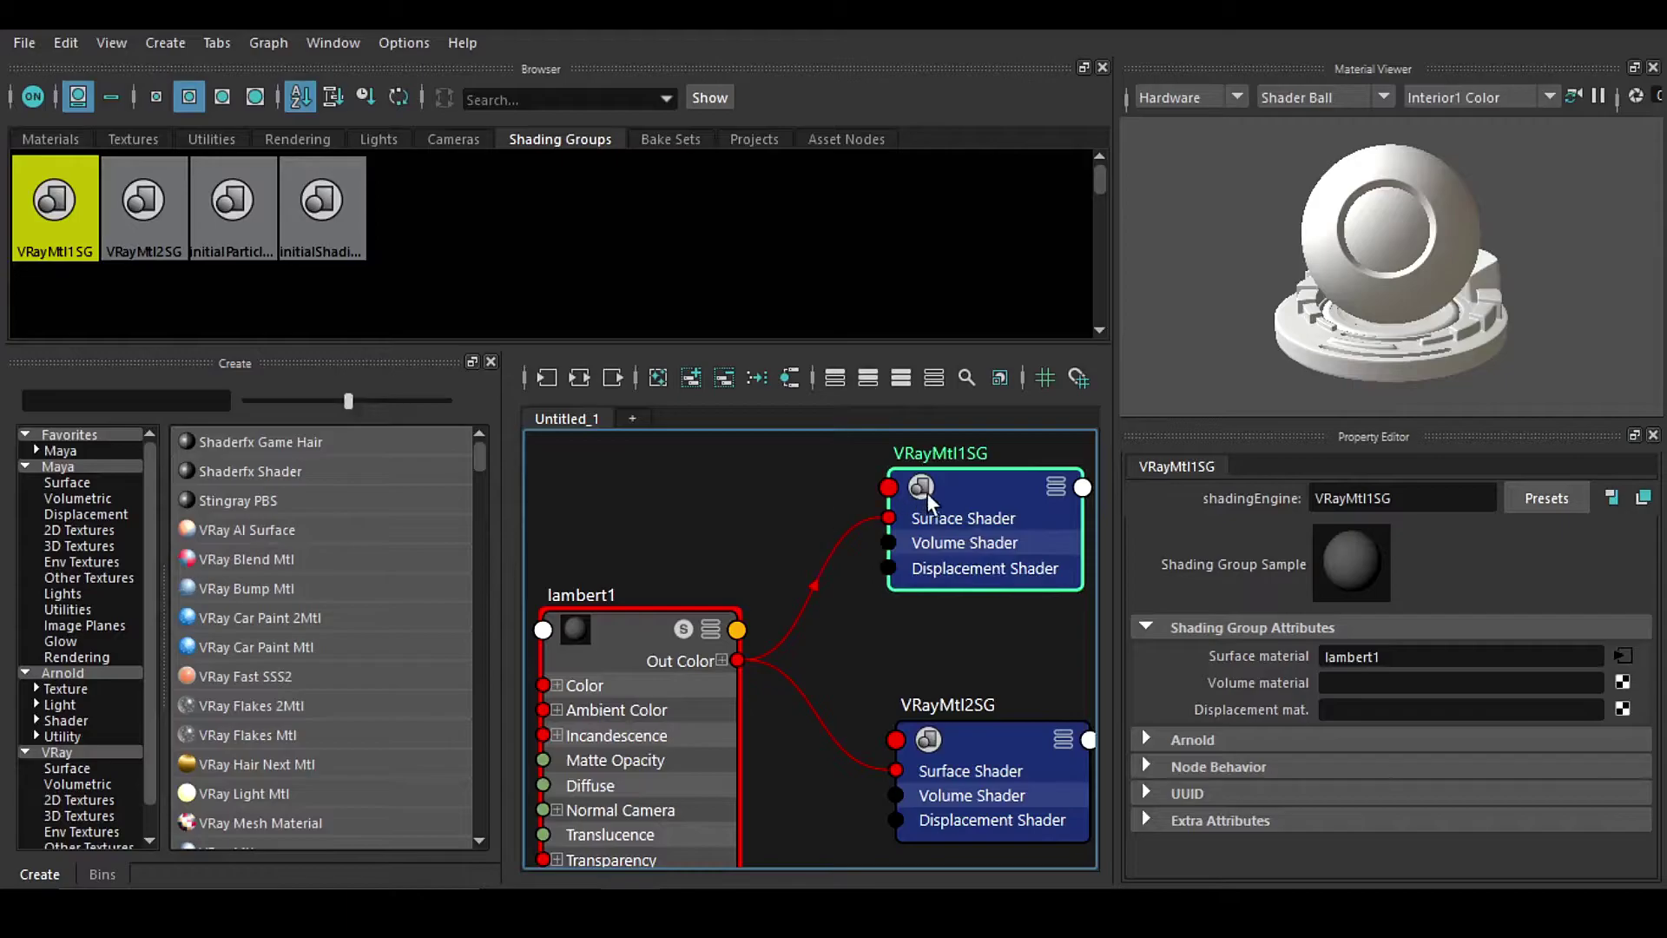
left_click_drag(952, 741, 949, 729)
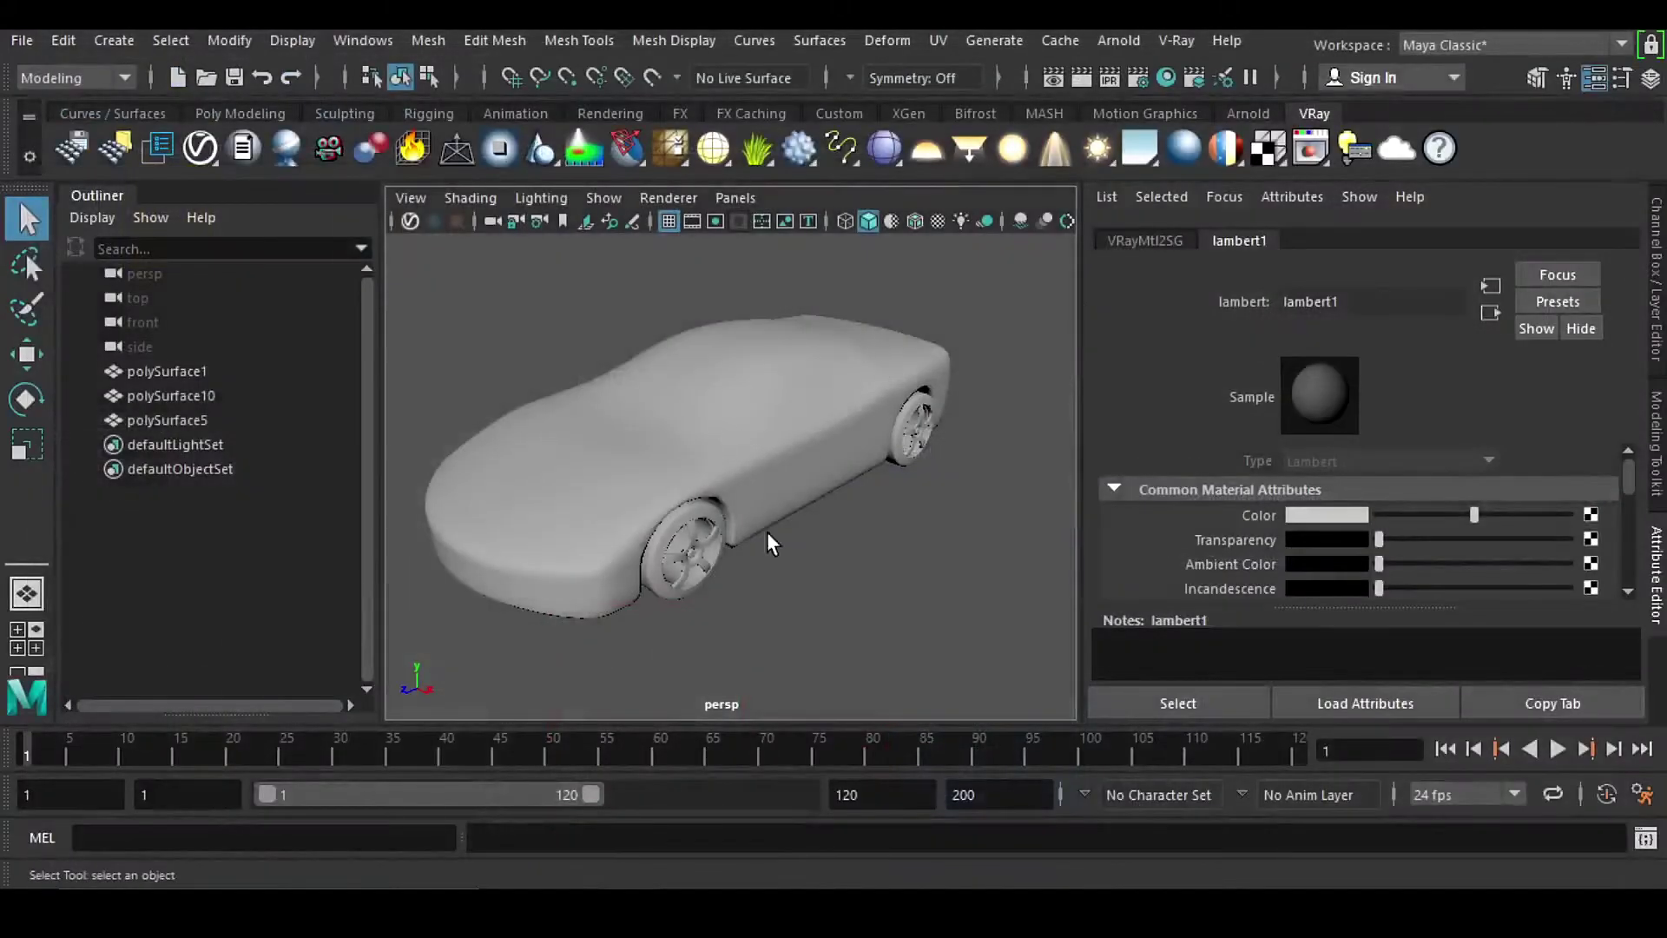
Step: In a new unsaved scene, create two V-Ray materials, the first with a red diffuse color and the second with blue
left_click(847, 461)
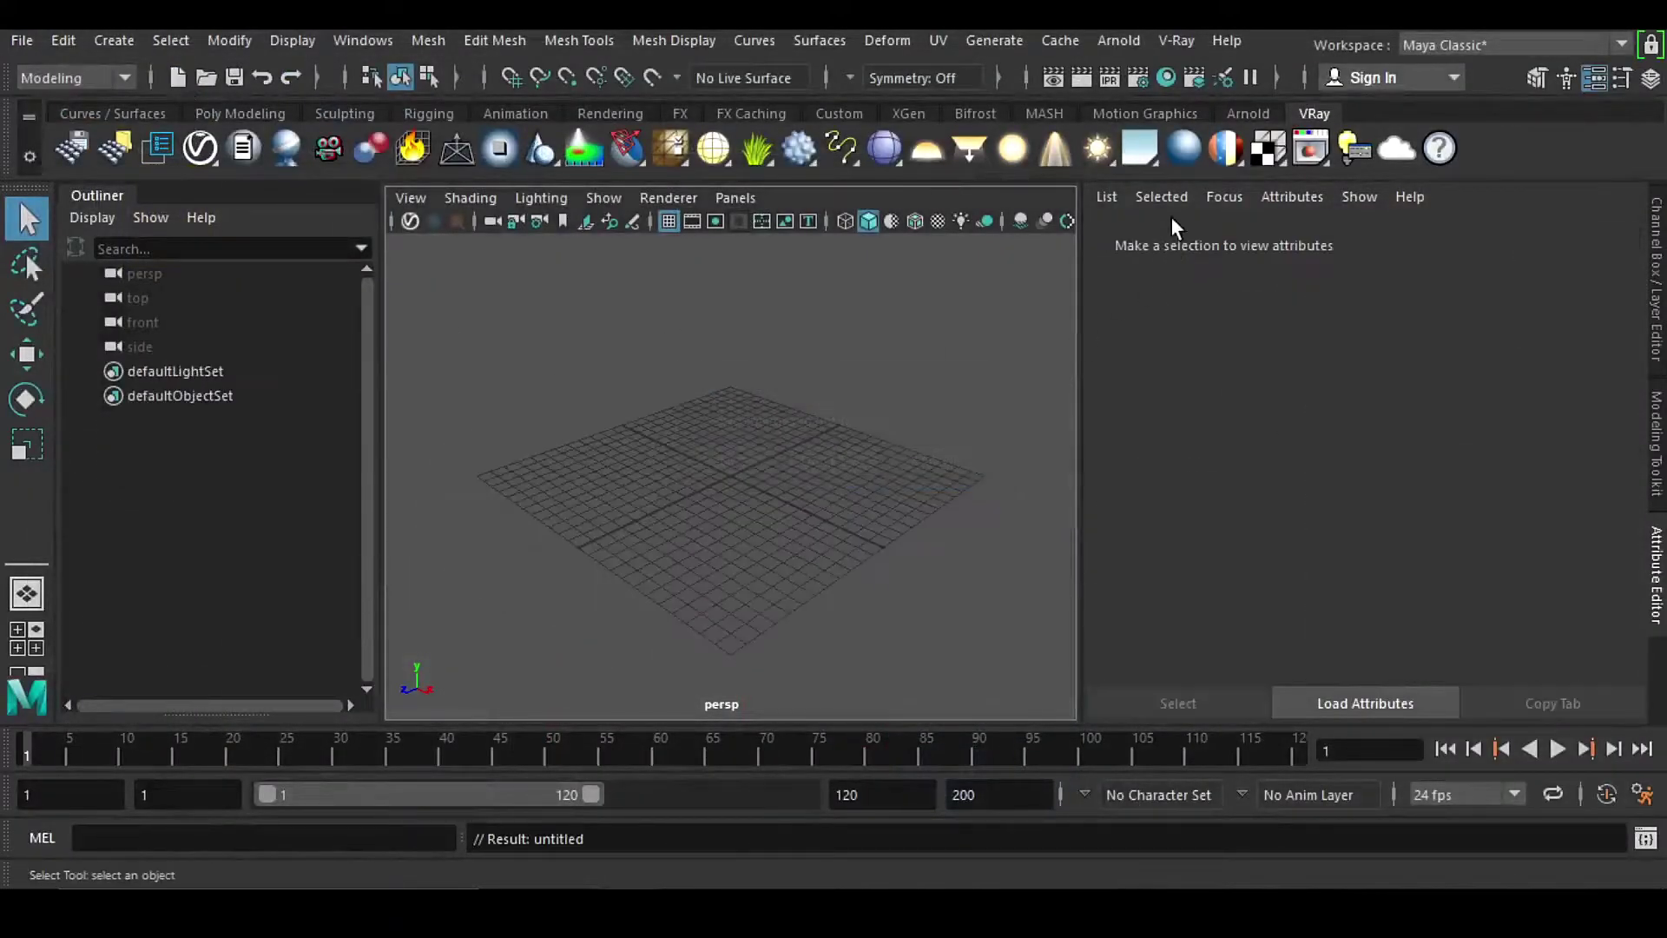
left_click(1185, 146)
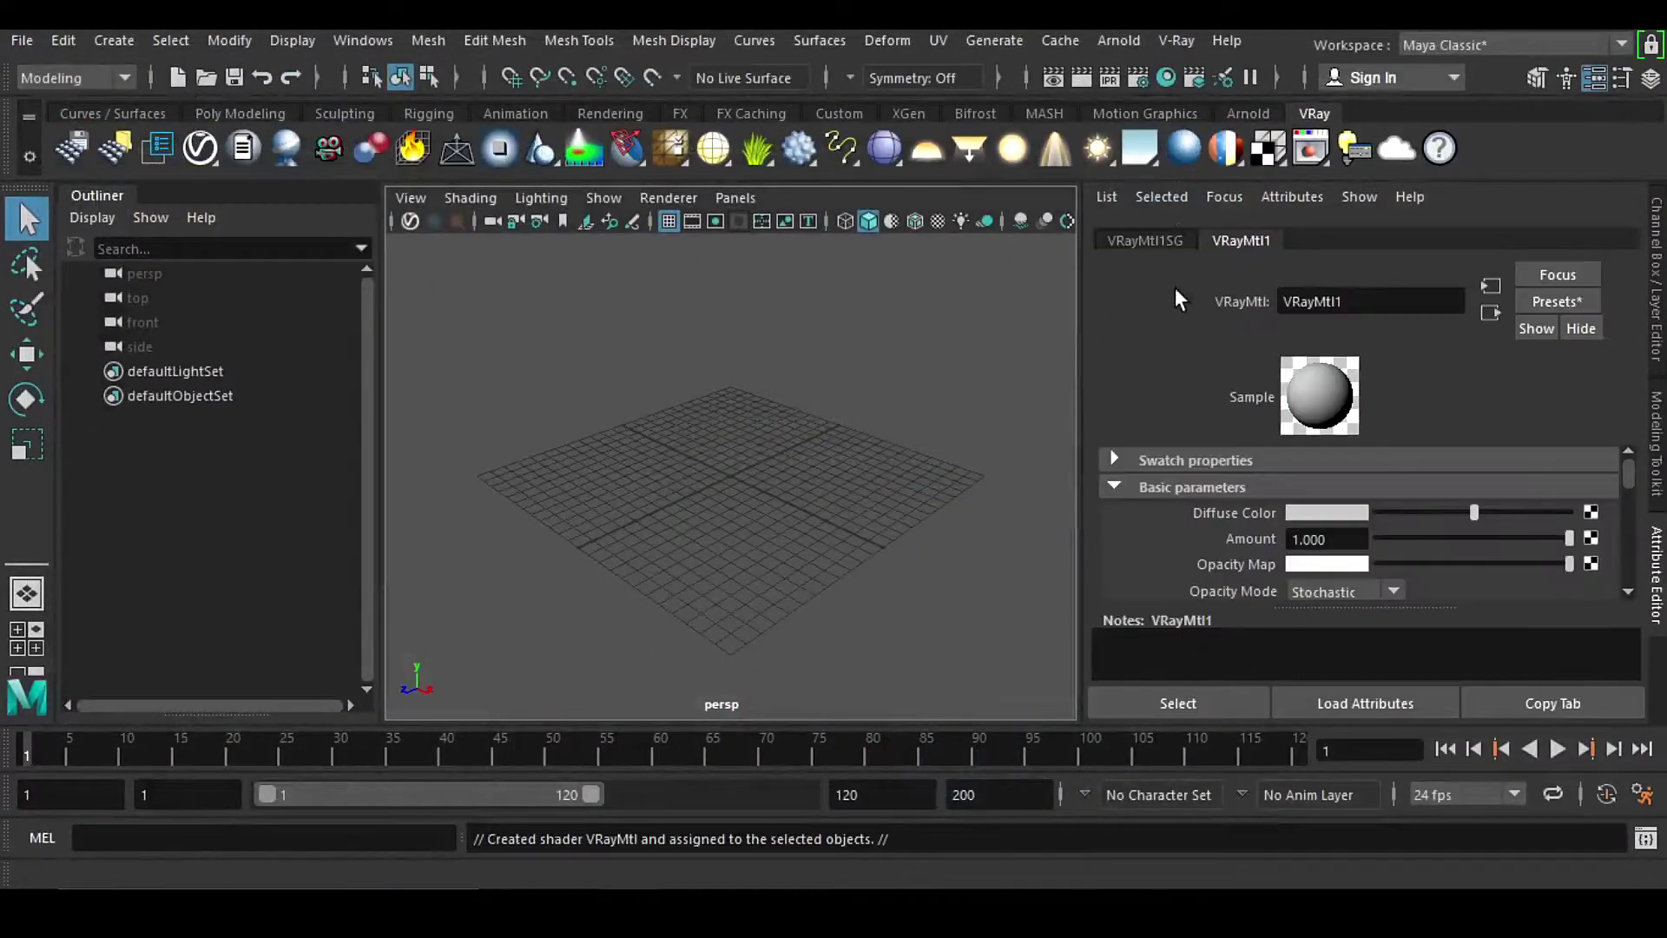
left_click(1343, 514)
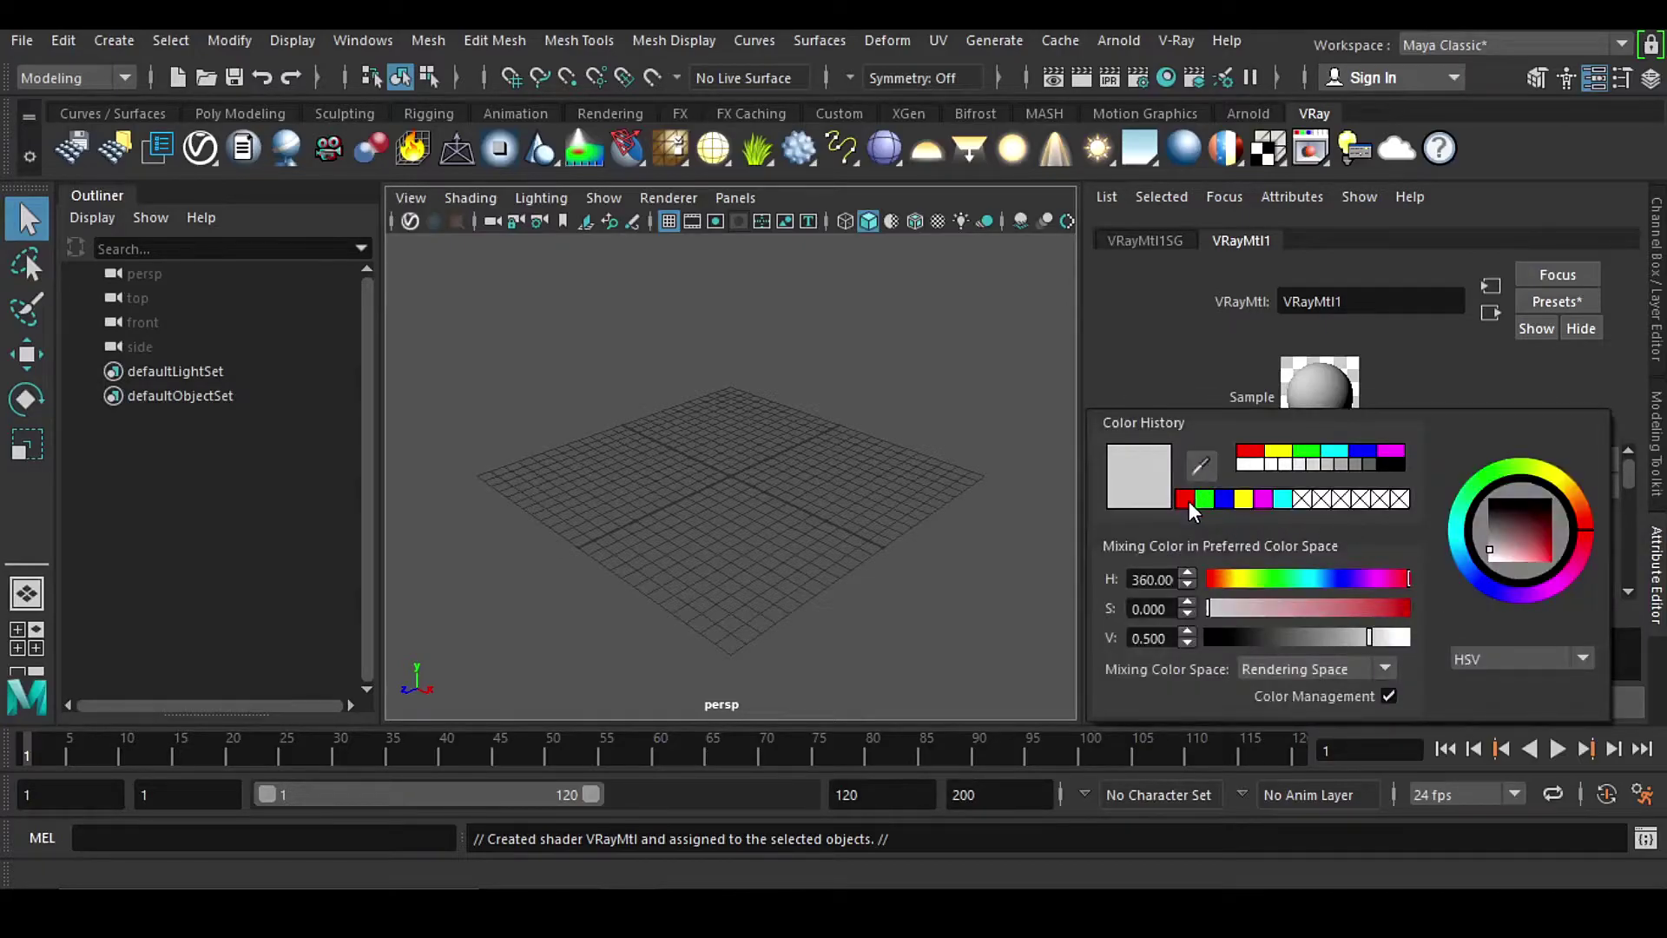
left_click(1186, 499)
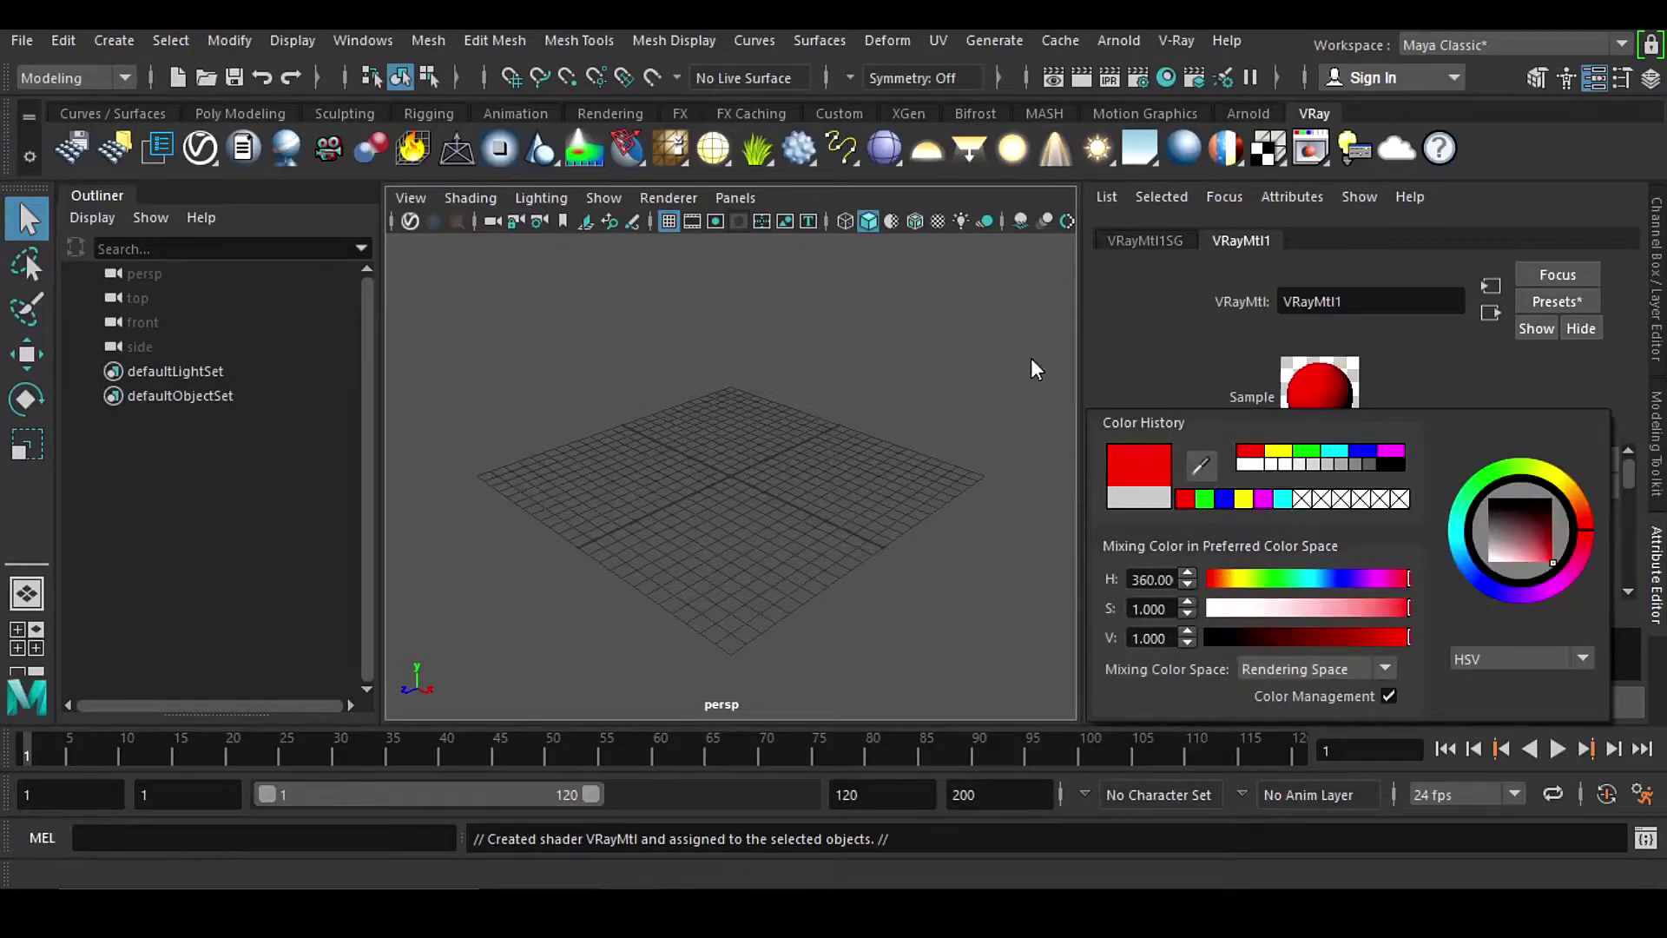
left_click(1181, 149)
left_click(1307, 514)
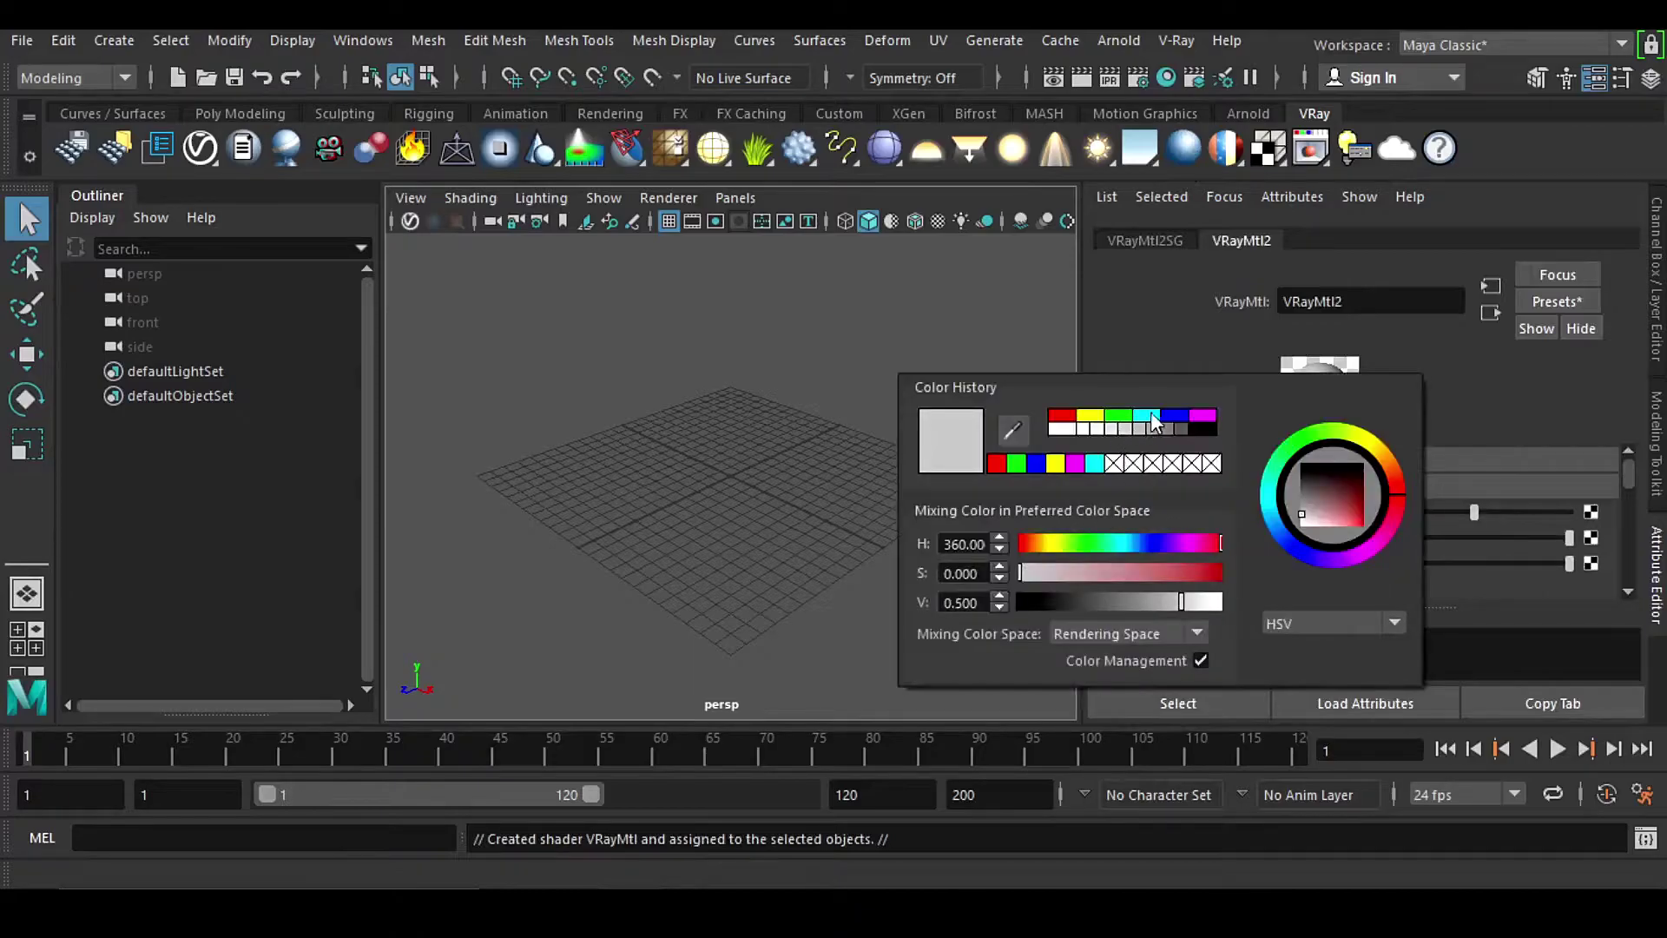
left_click(1177, 409)
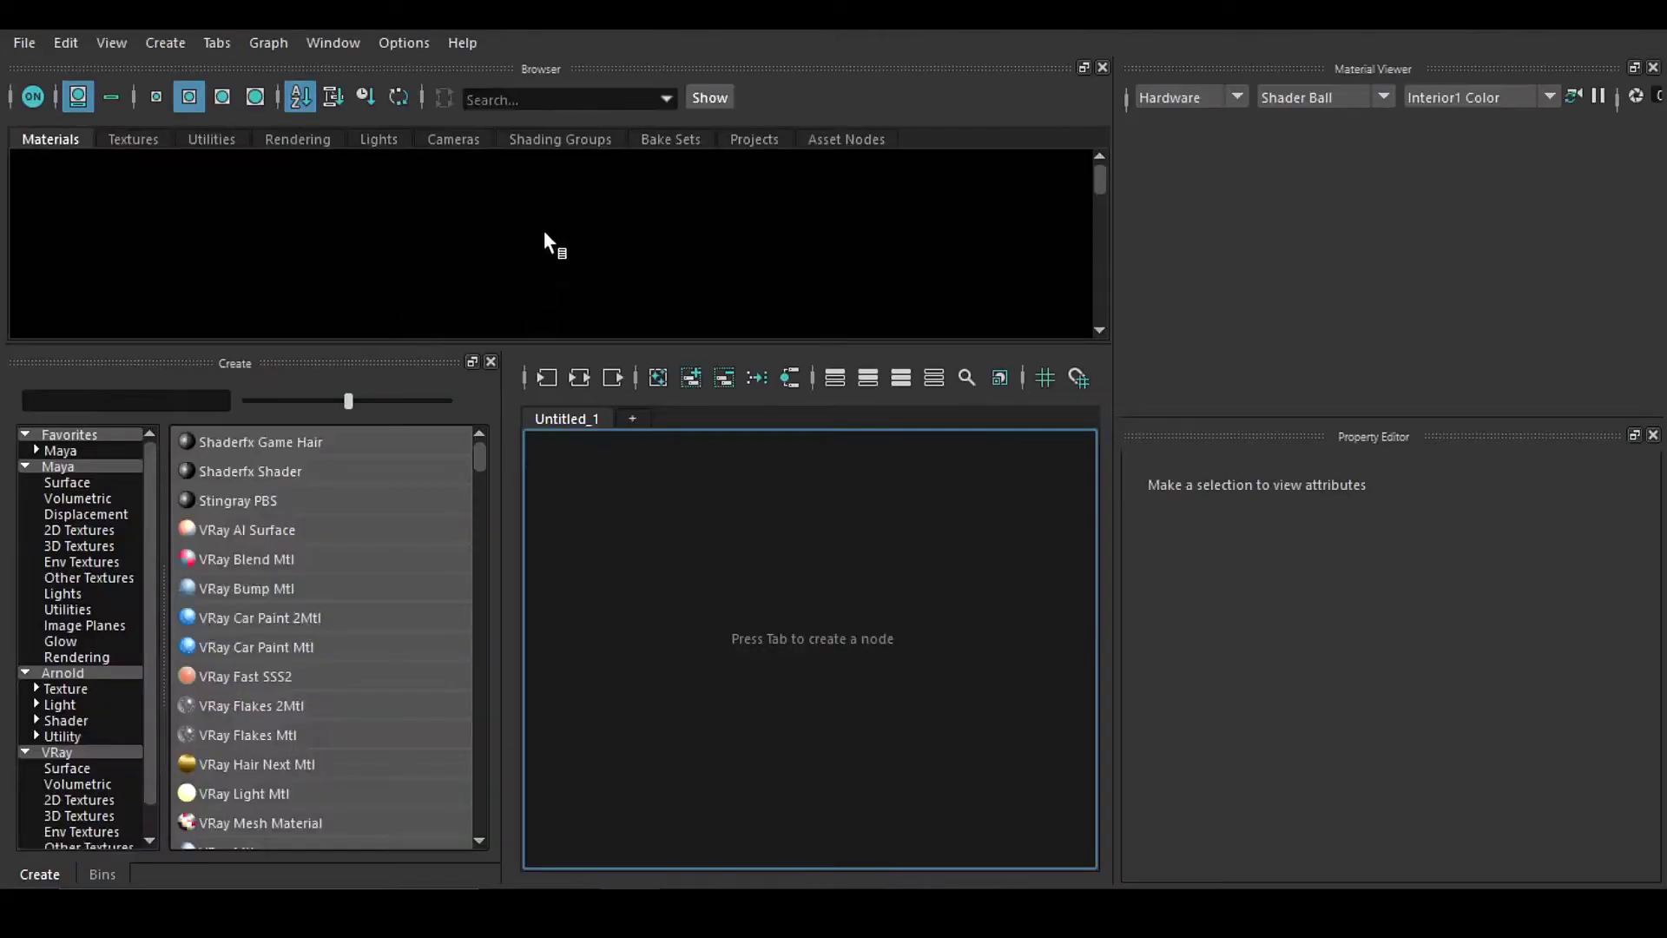
Step: Graph the shading groups of the red and blue V-Ray materials and inspect their connections
left_click(540, 141)
left_click_drag(147, 285, 43, 201)
left_click(579, 379)
left_click(871, 610)
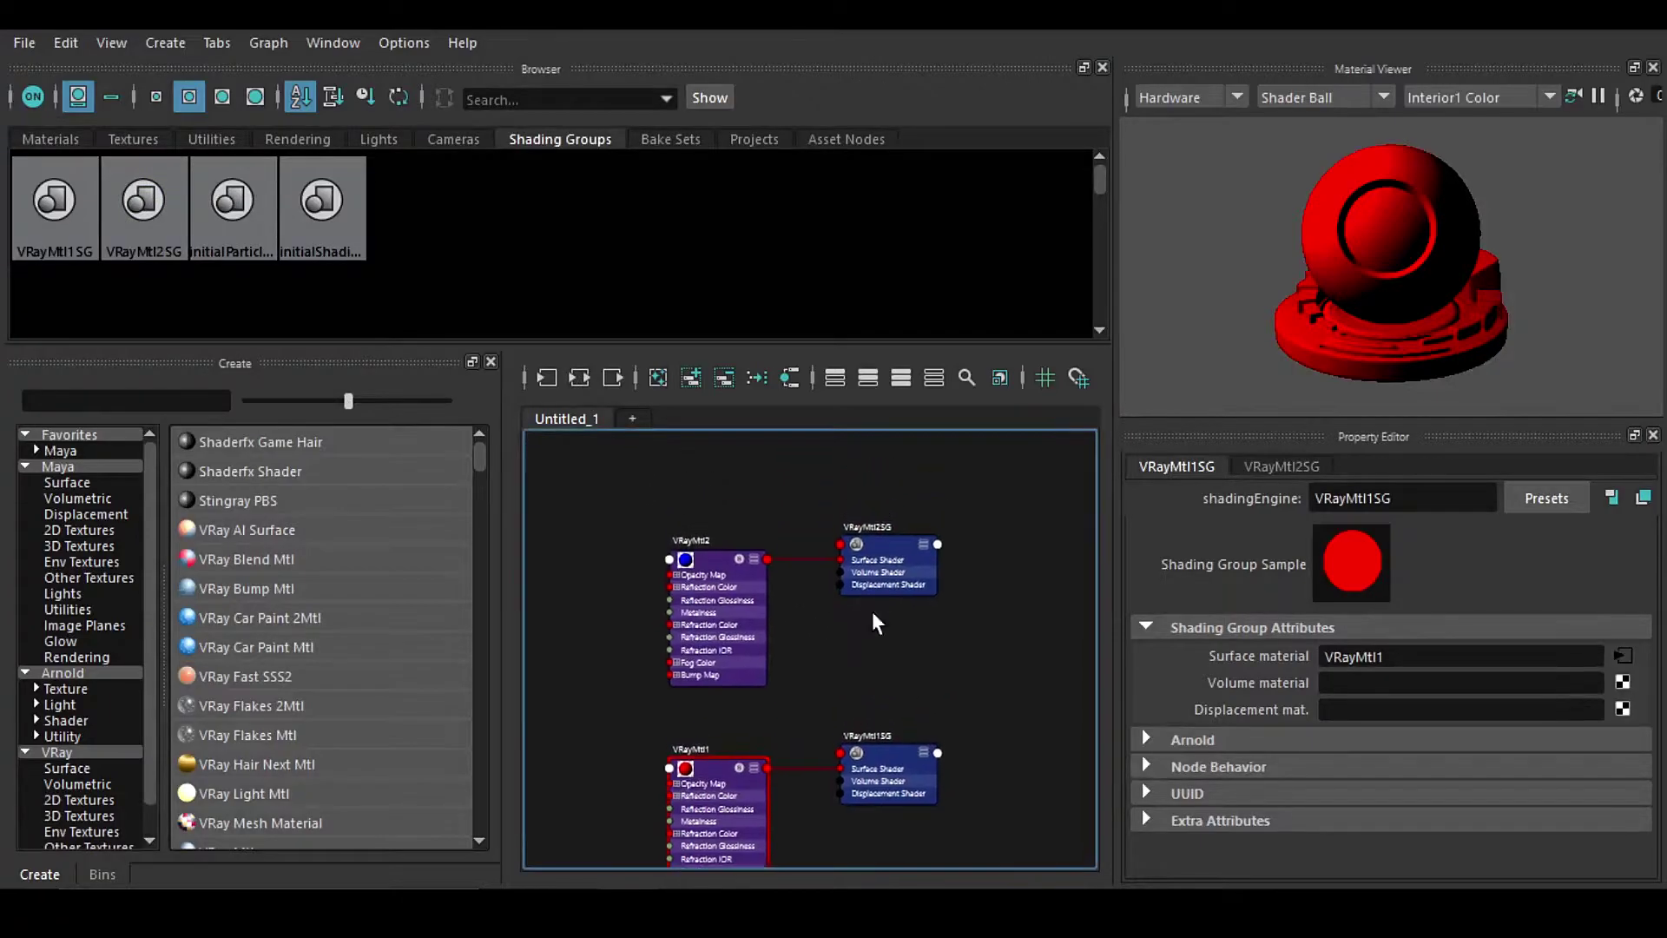
scroll(873, 538, "up", 5)
middle_click_drag(890, 538, 933, 695, "alt")
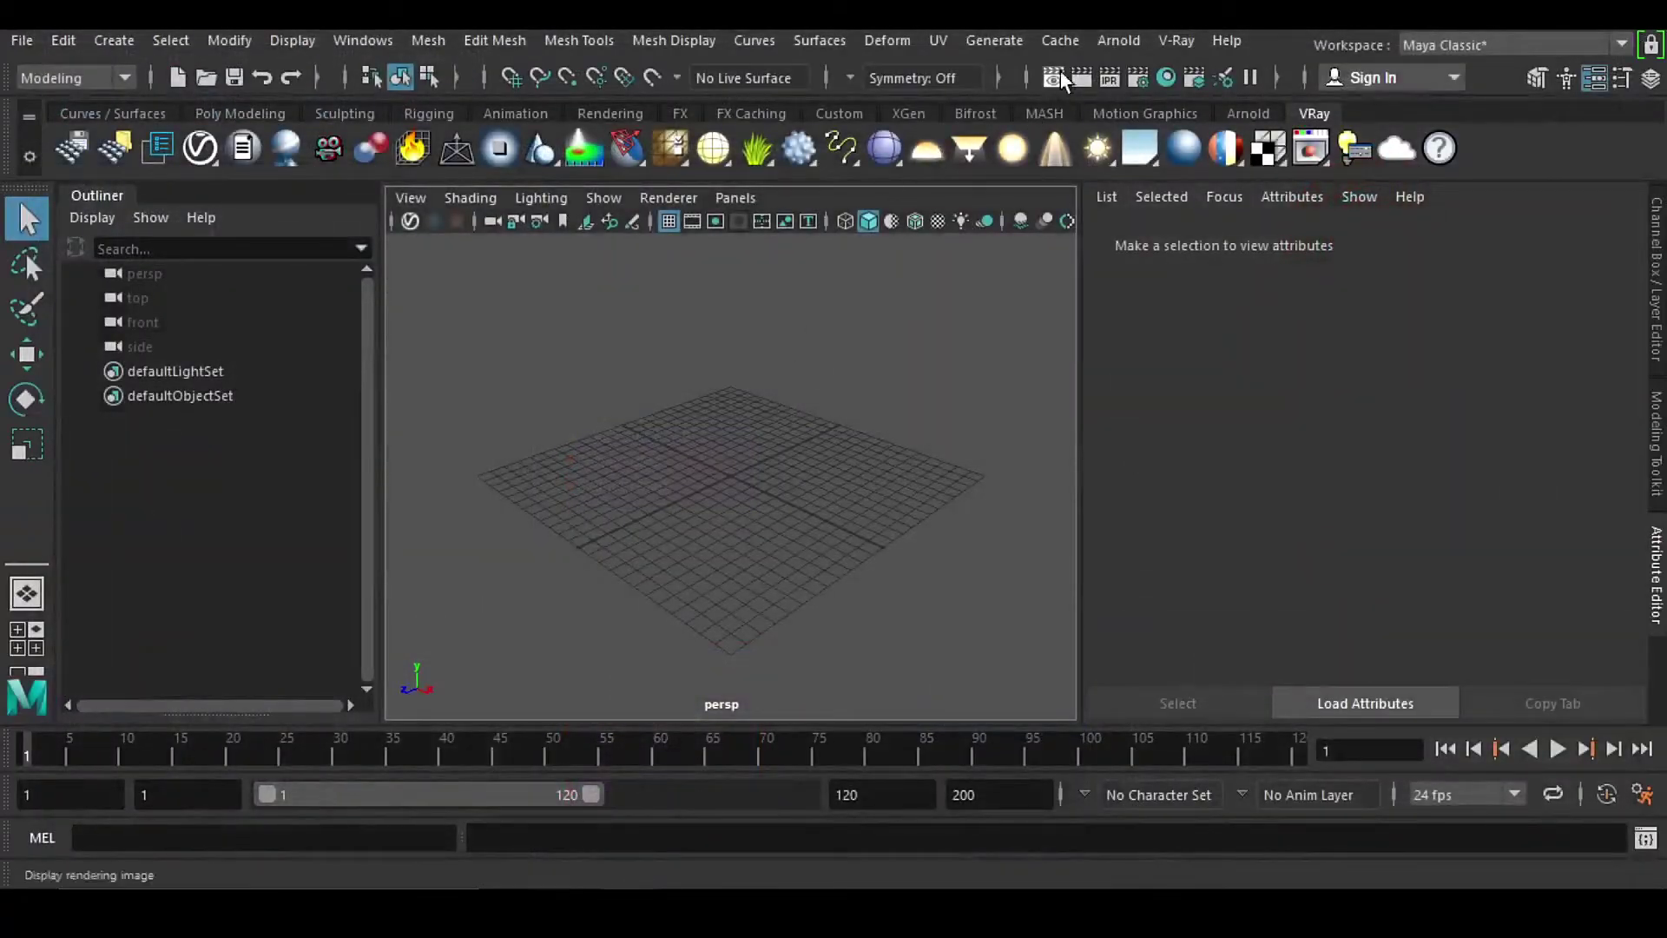
Step: Import ABC.abc from the Desktop as an Alembic cache into the scene holding the red and blue materials
left_click(1060, 40)
mouse_move(1129, 78)
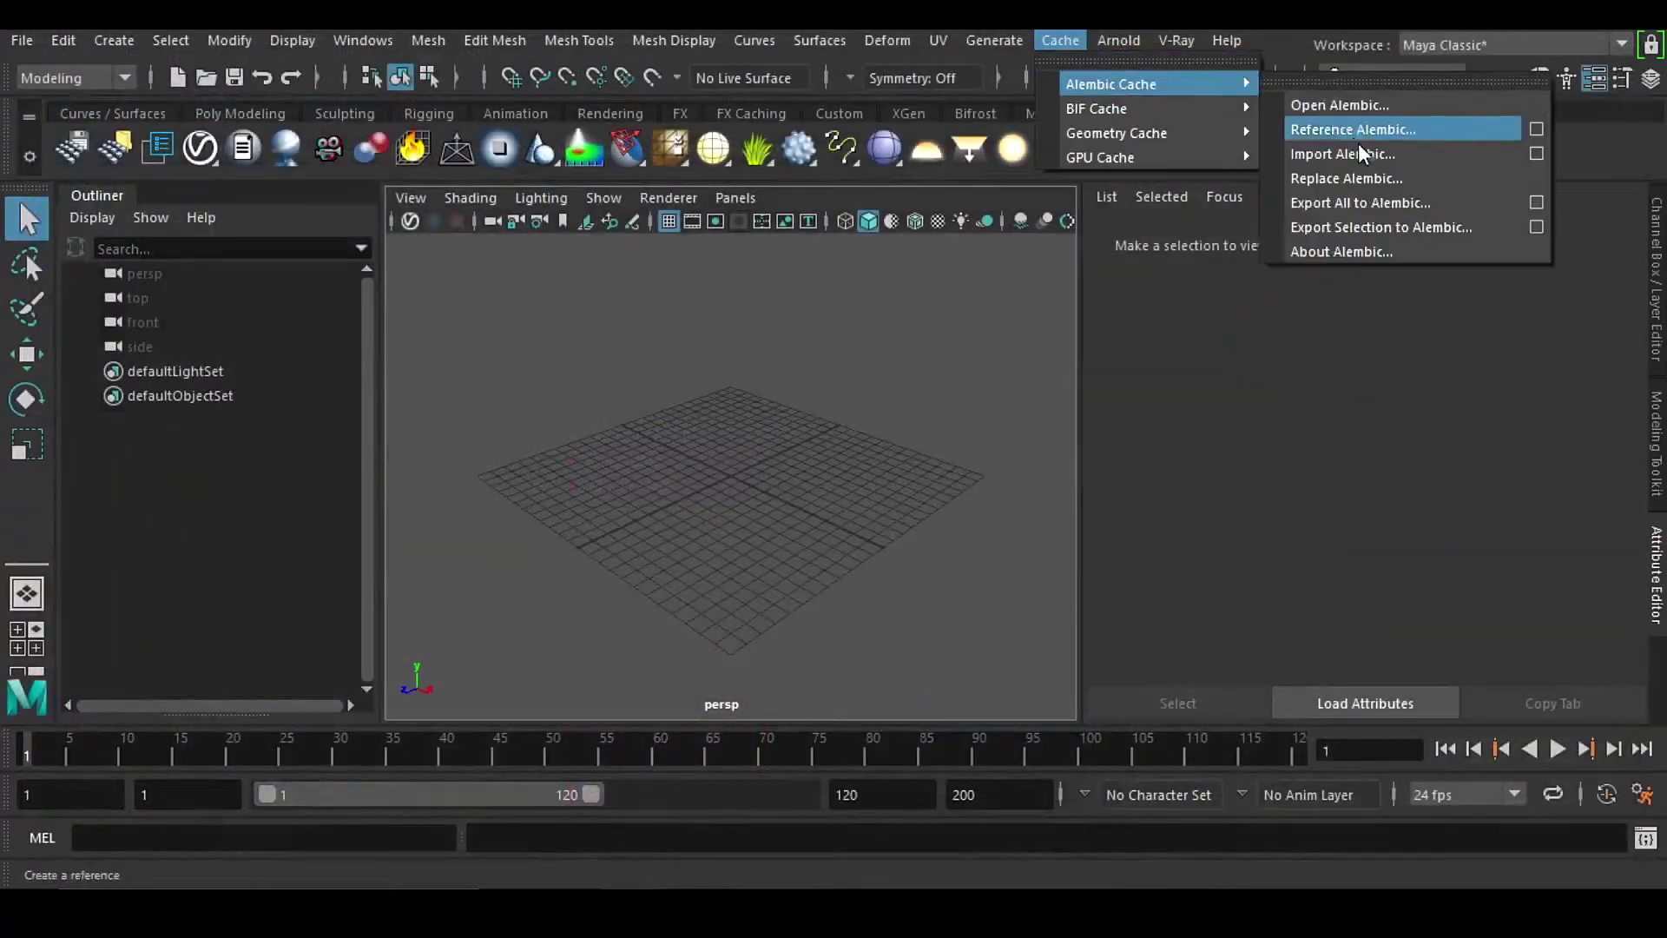
left_click(1355, 149)
double_click(453, 217)
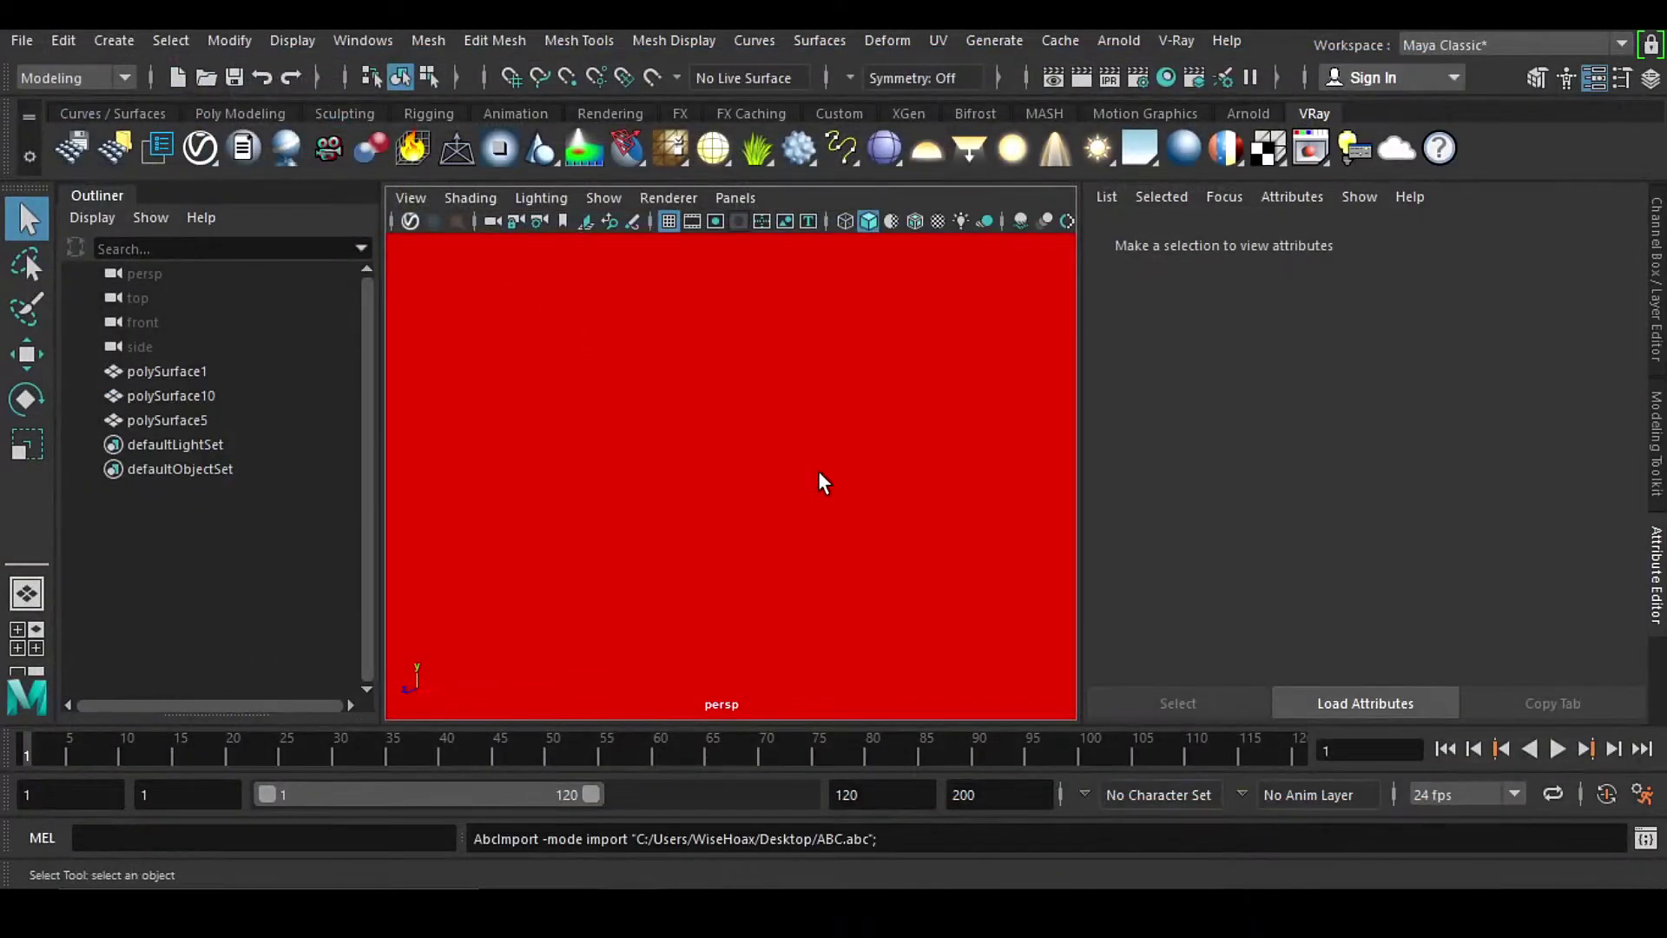
scroll(818, 471, "down", 3)
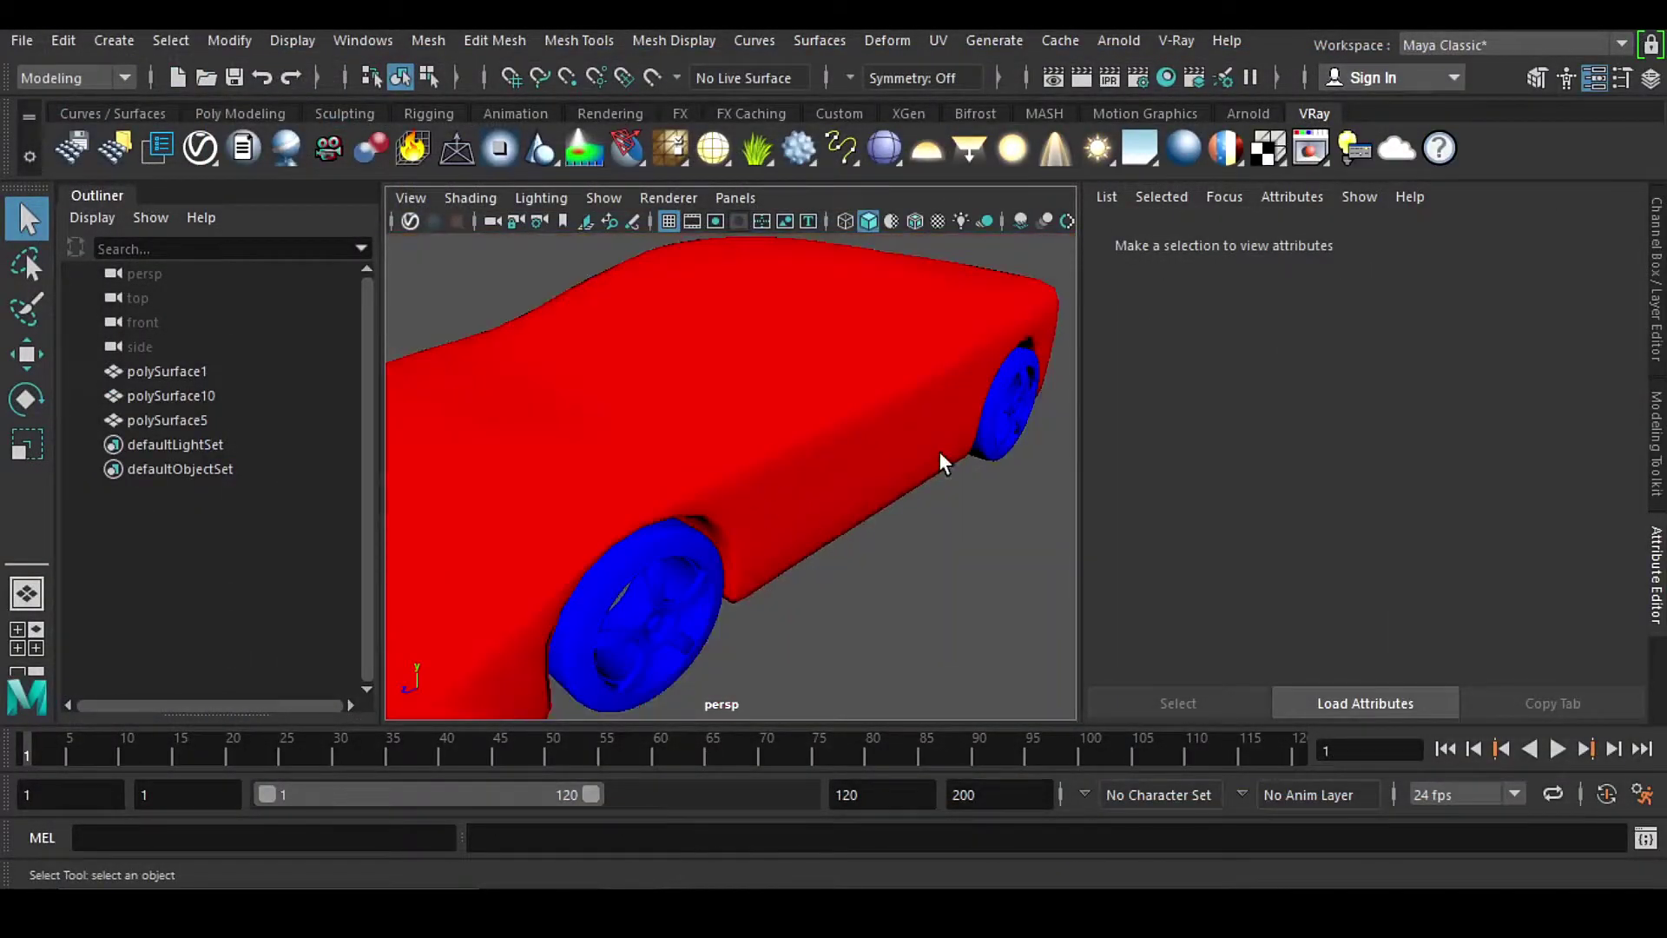
Step: Check the shading groups in the Hypershade after the import, examining VRayMtl2SG and its blue material
left_click(1164, 77)
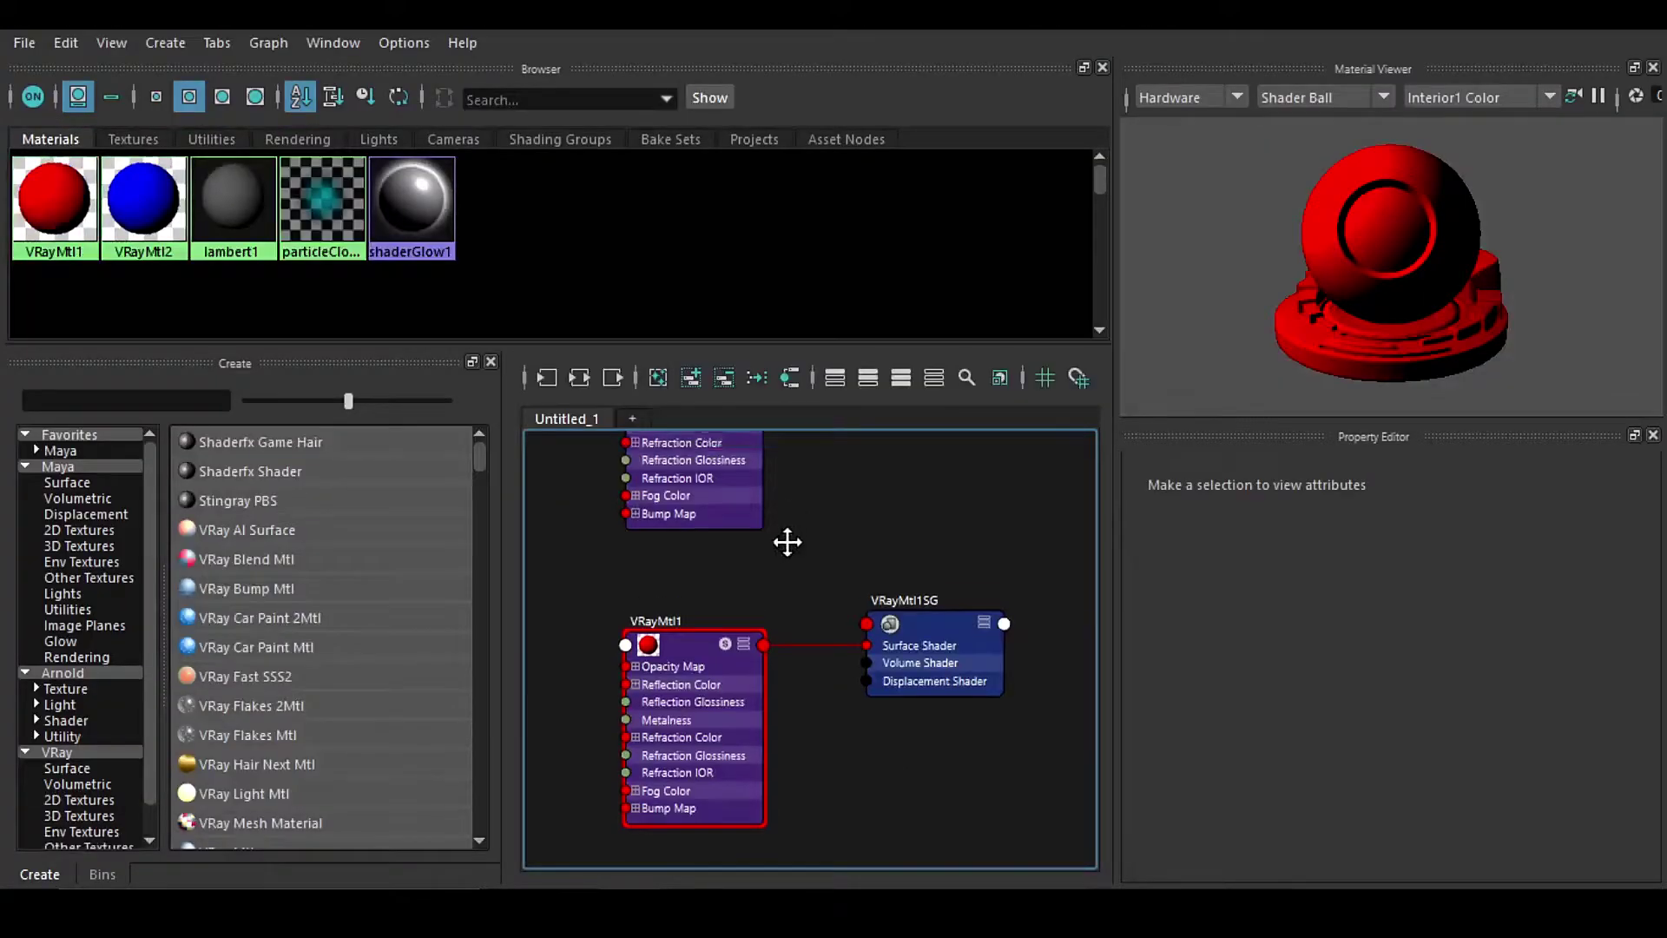
left_click(547, 139)
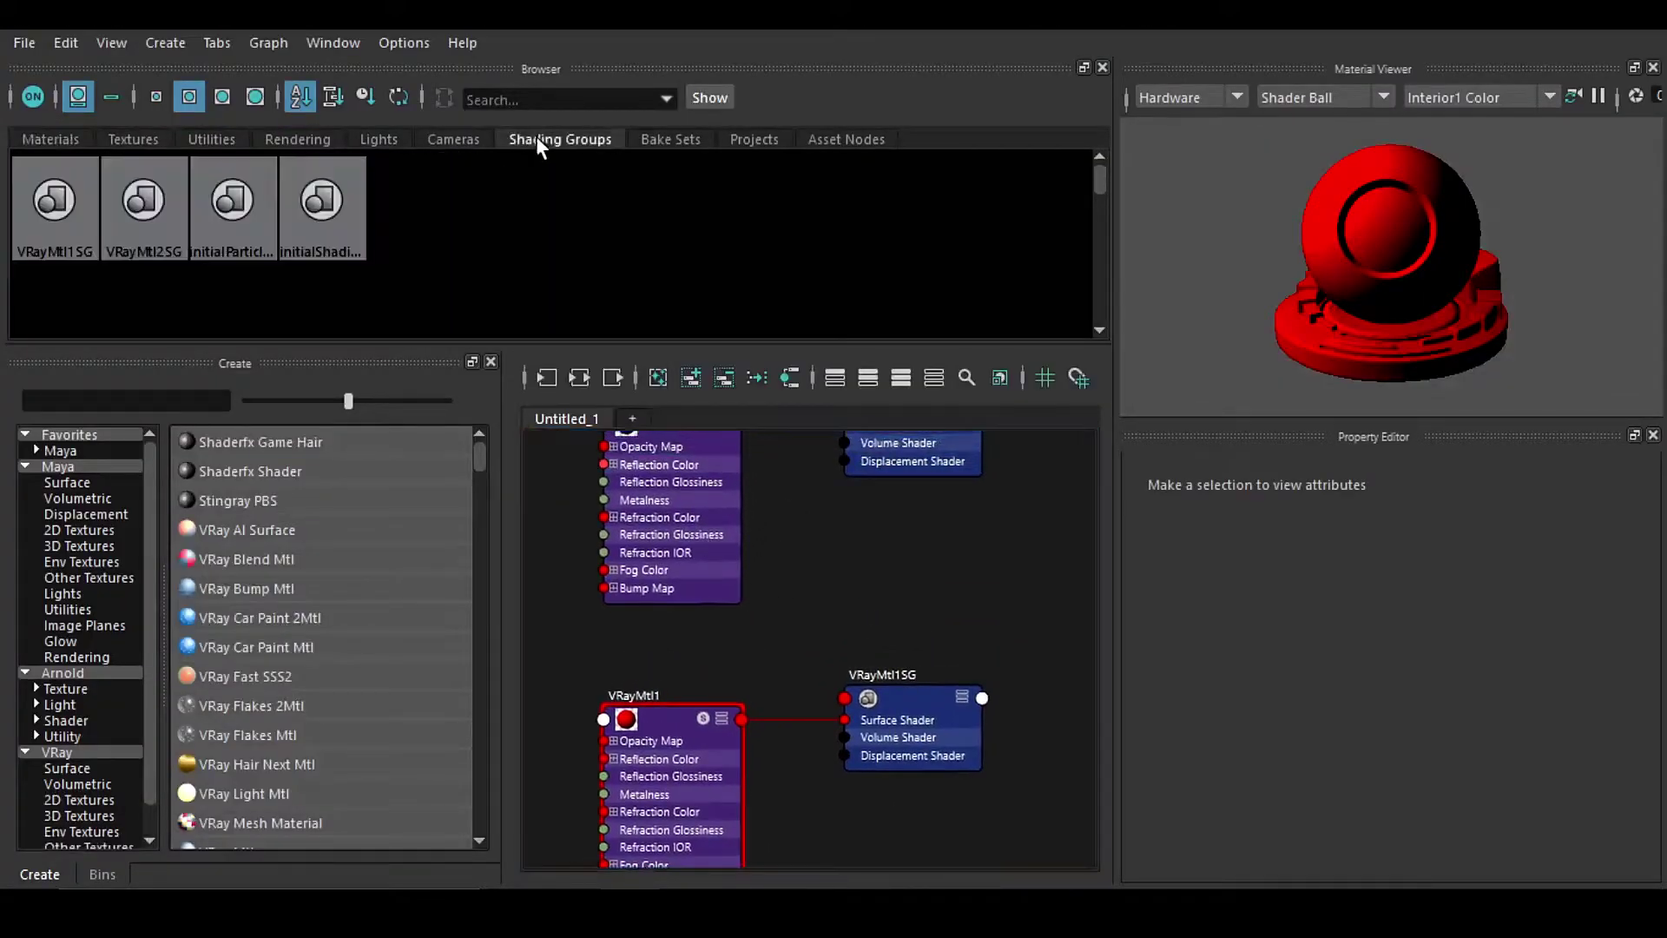
middle_click_drag(760, 554, 839, 647, "alt")
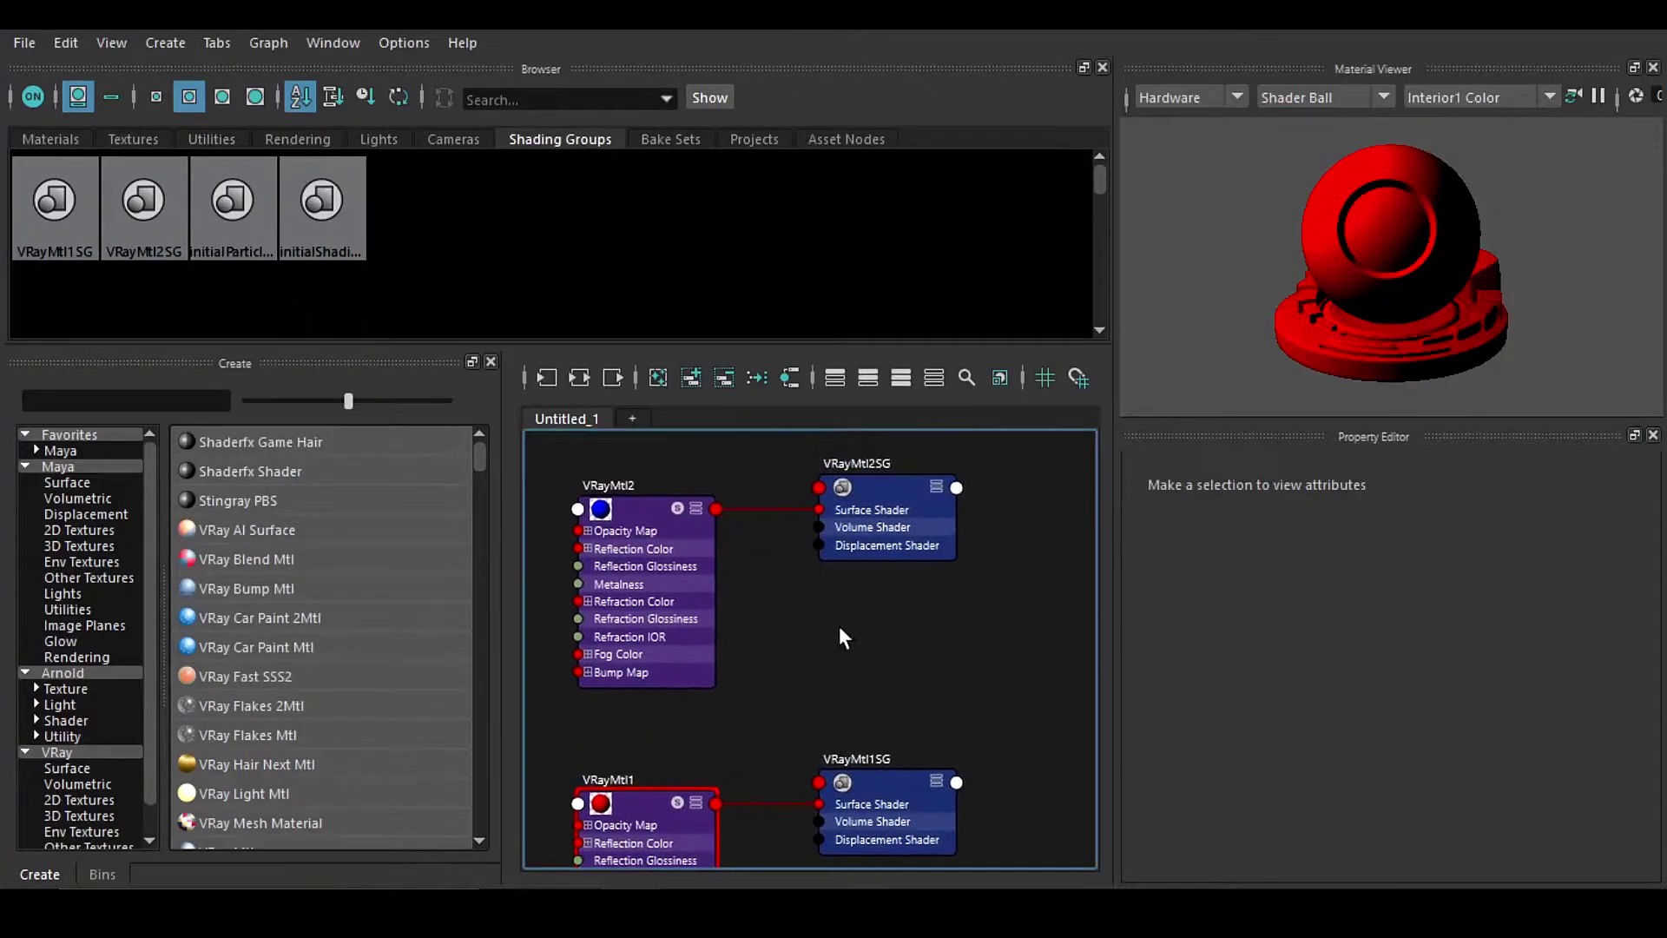
middle_click_drag(856, 583, 920, 619, "alt")
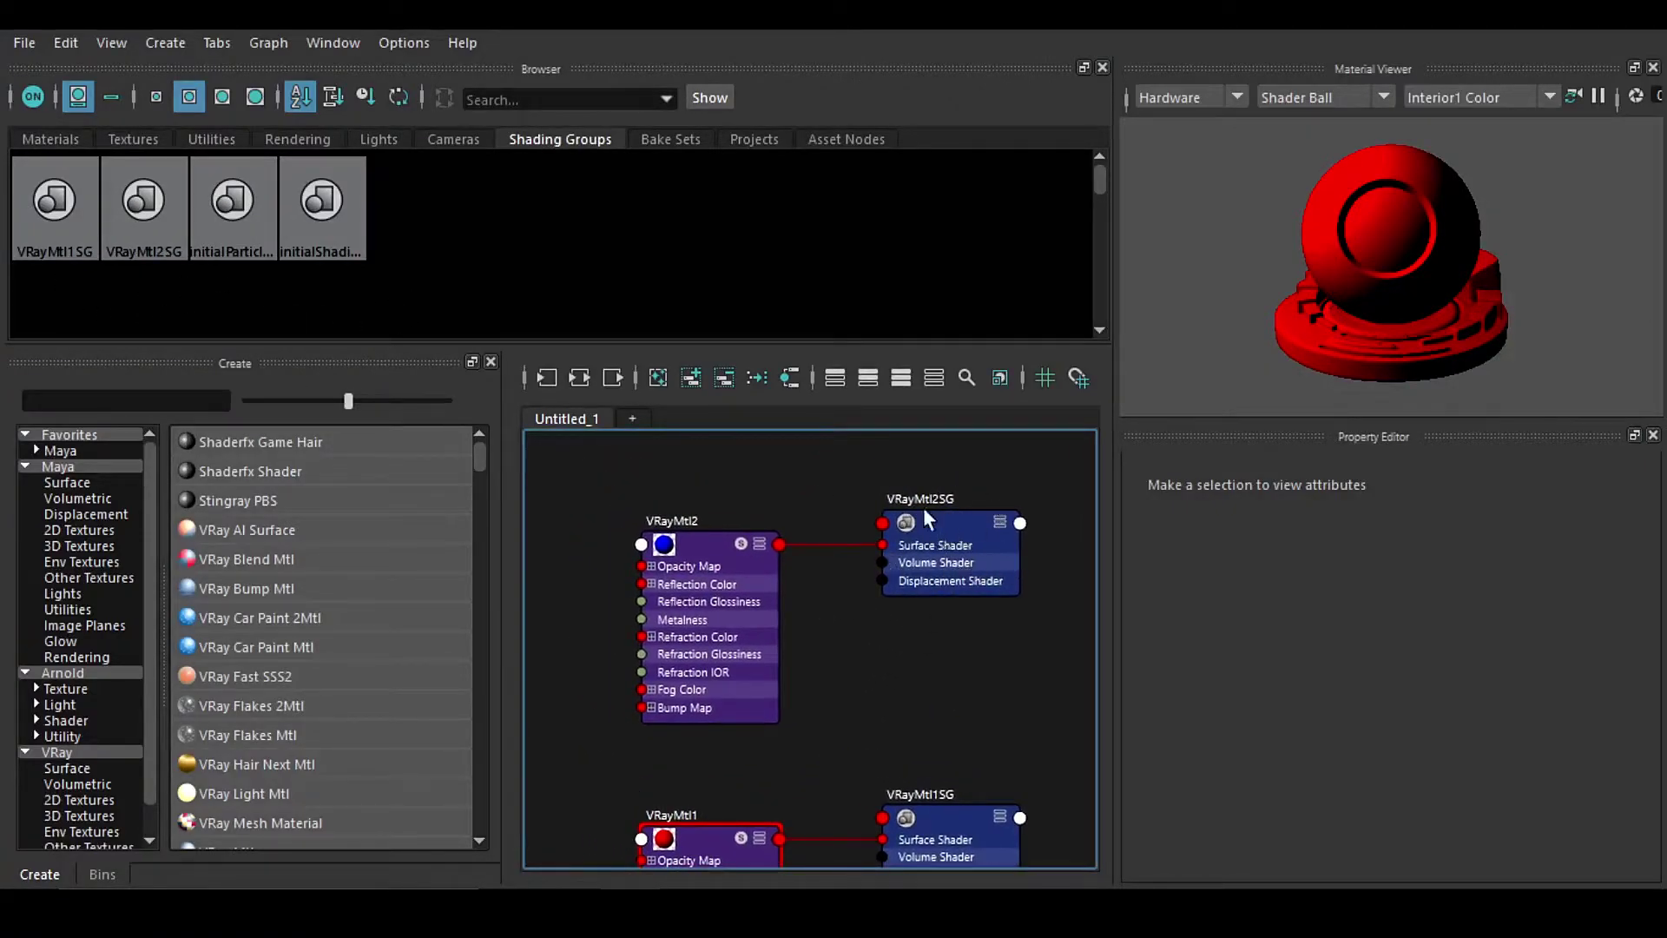
left_click_drag(969, 535, 971, 499)
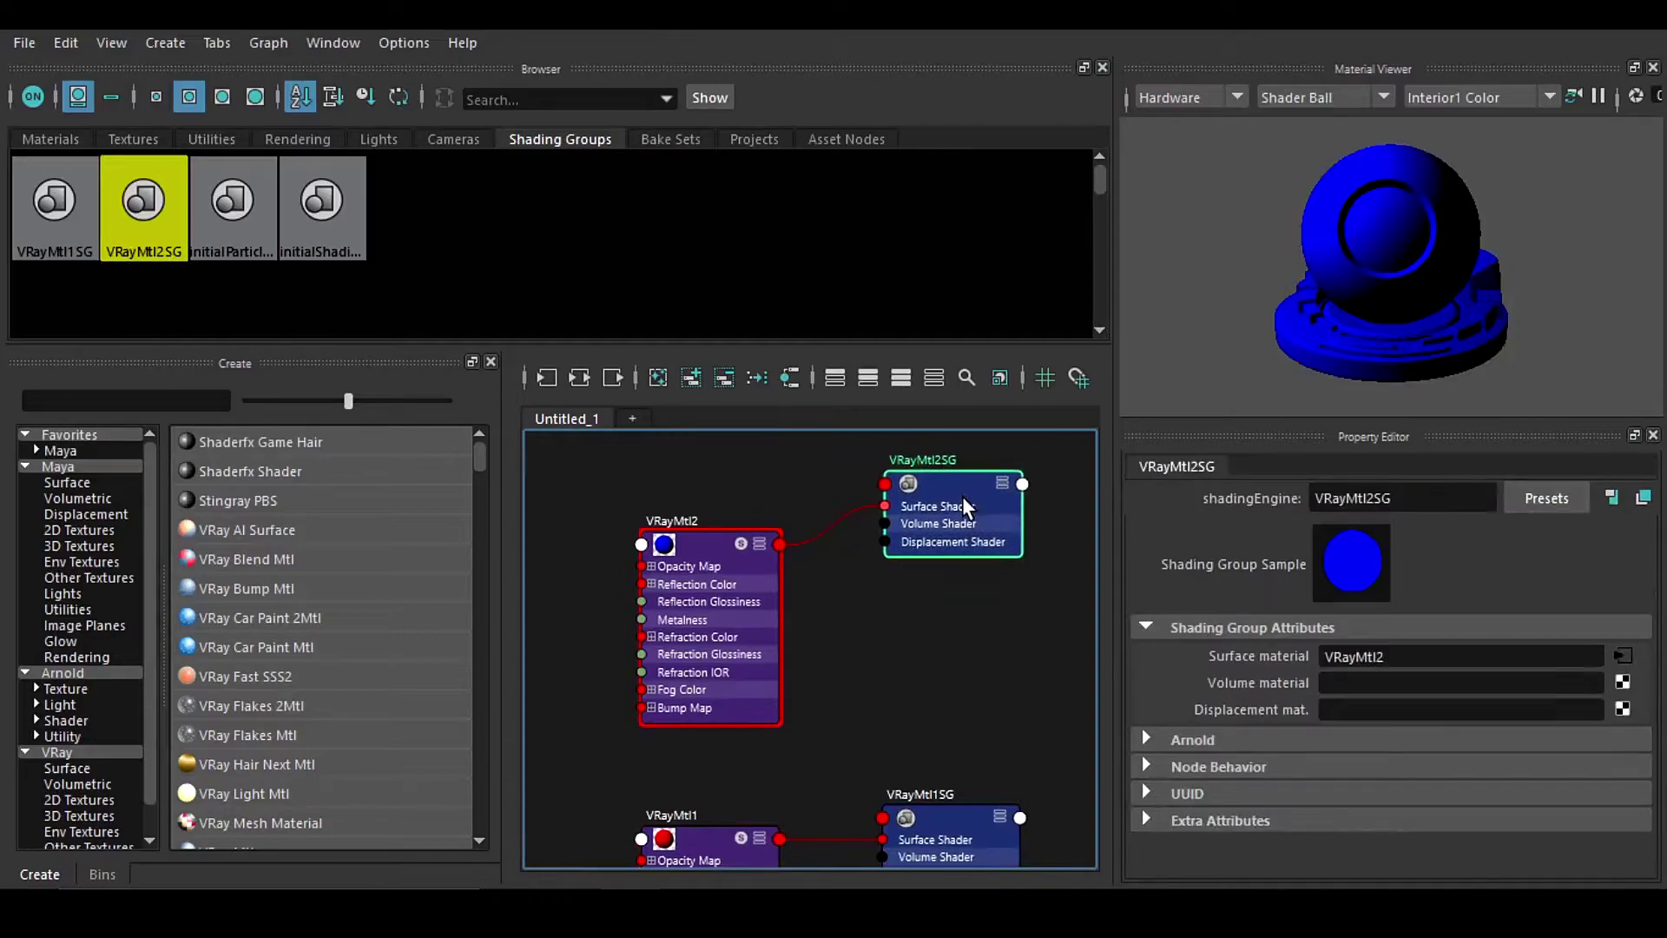
left_click_drag(722, 546, 712, 533)
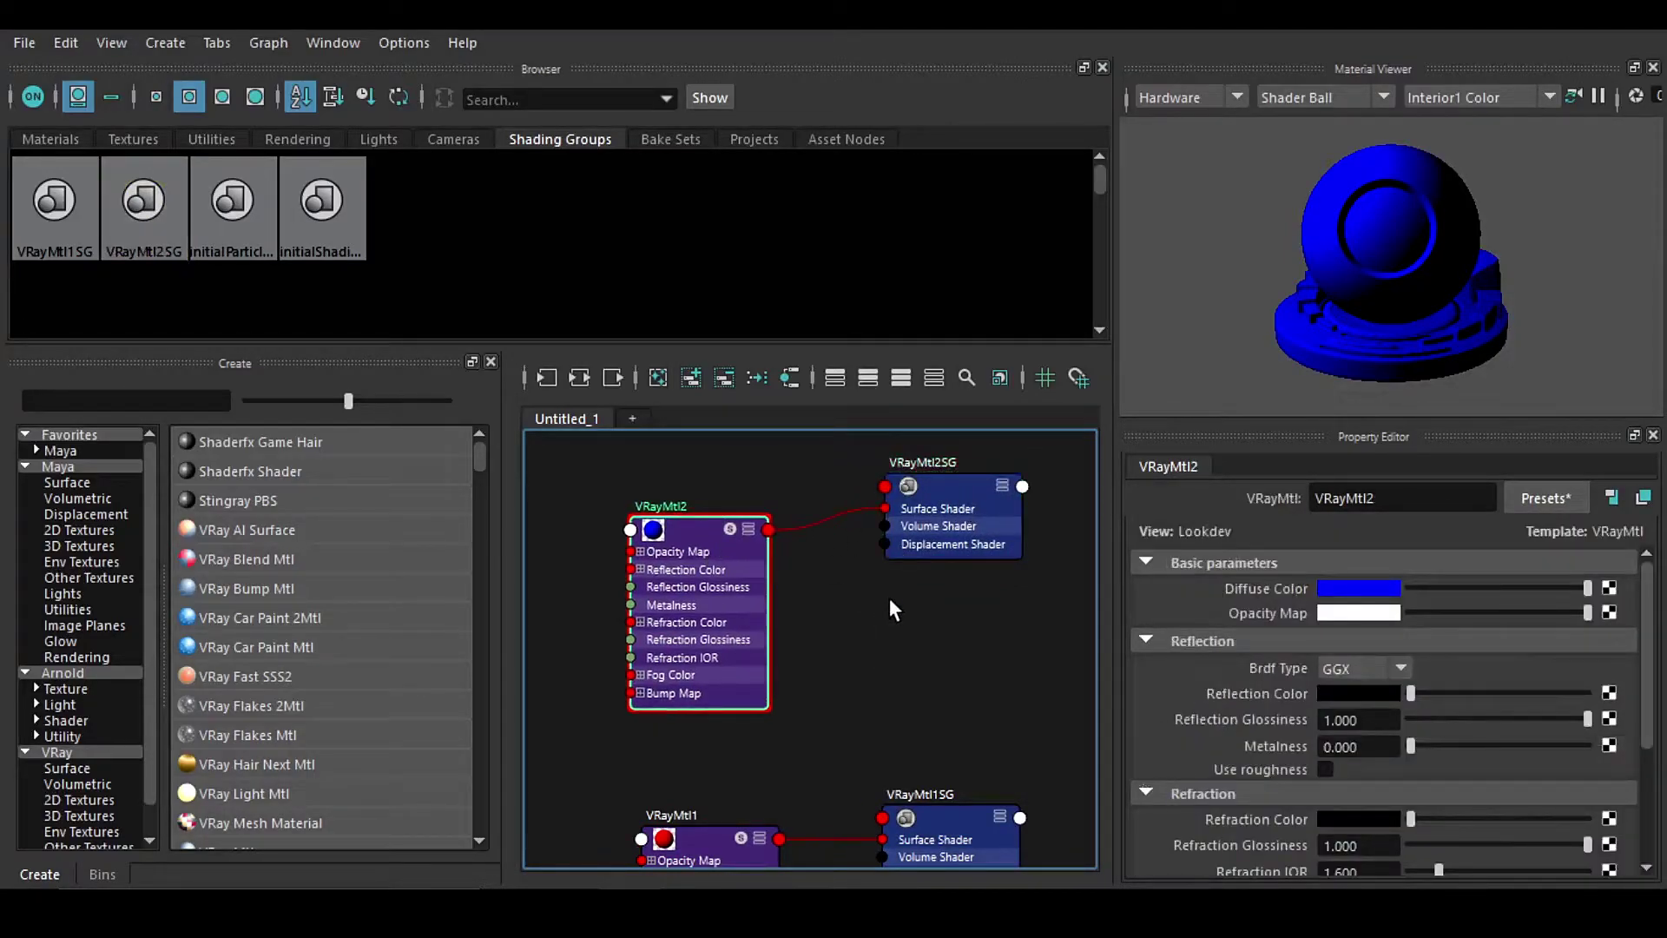
Step: Close the Hypershade and inspect the imported car in the viewport, selecting the body and wheel meshes to check their assigned materials
left_click(1641, 33)
left_click(813, 434)
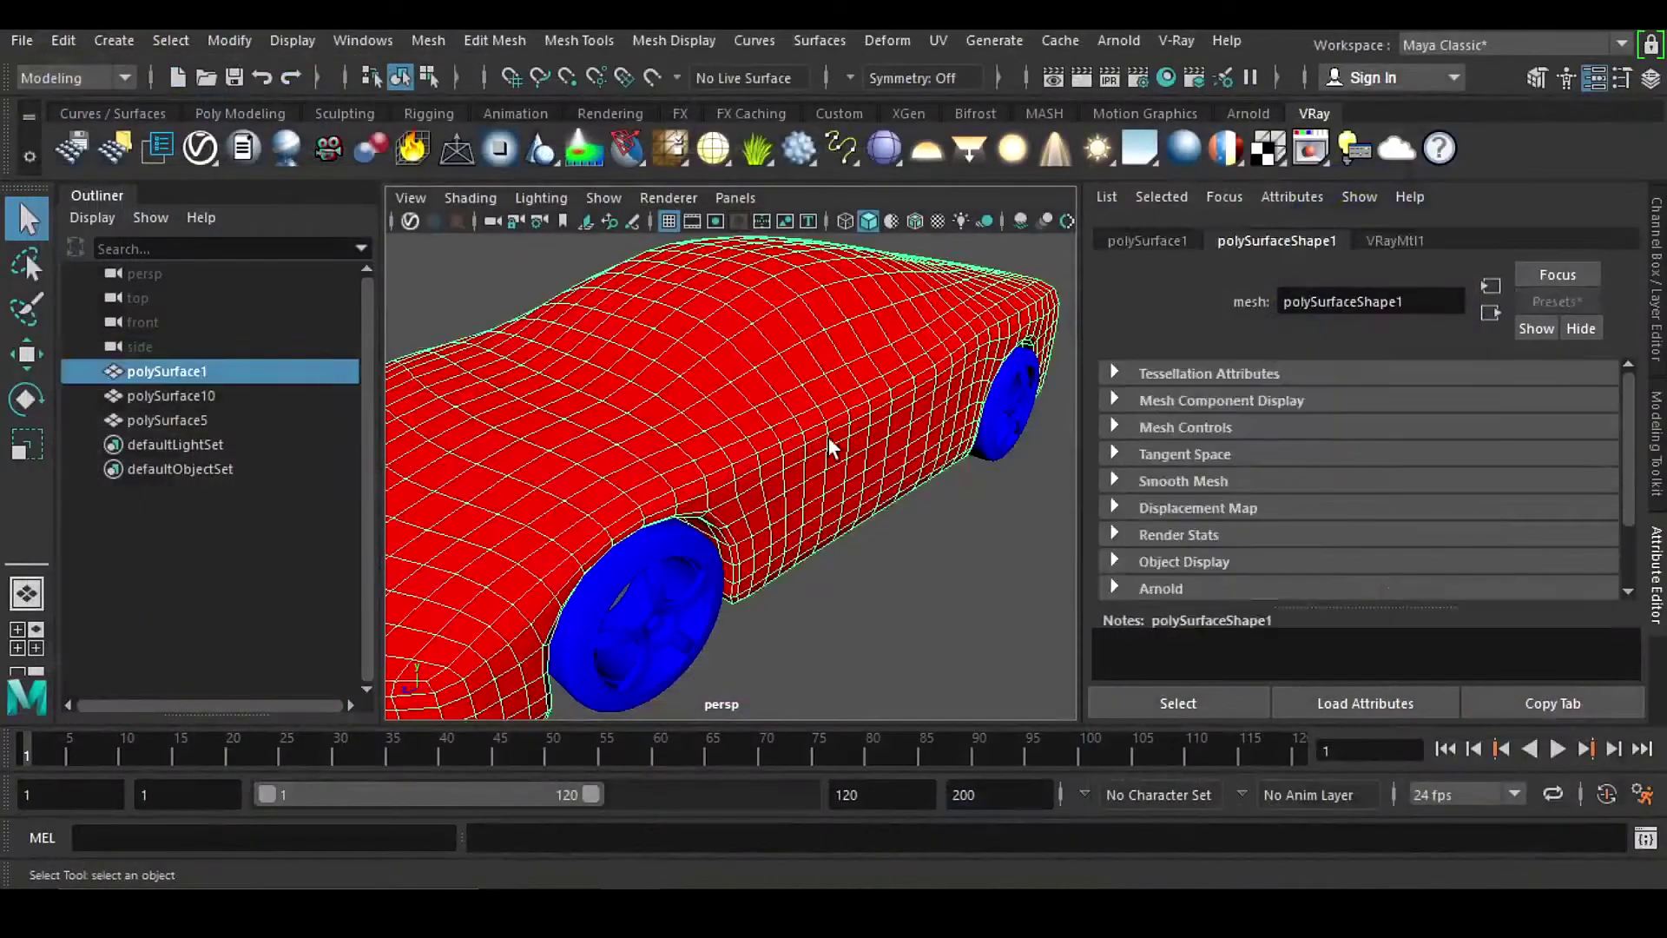
left_click(922, 539)
scroll(877, 528, "down", 5)
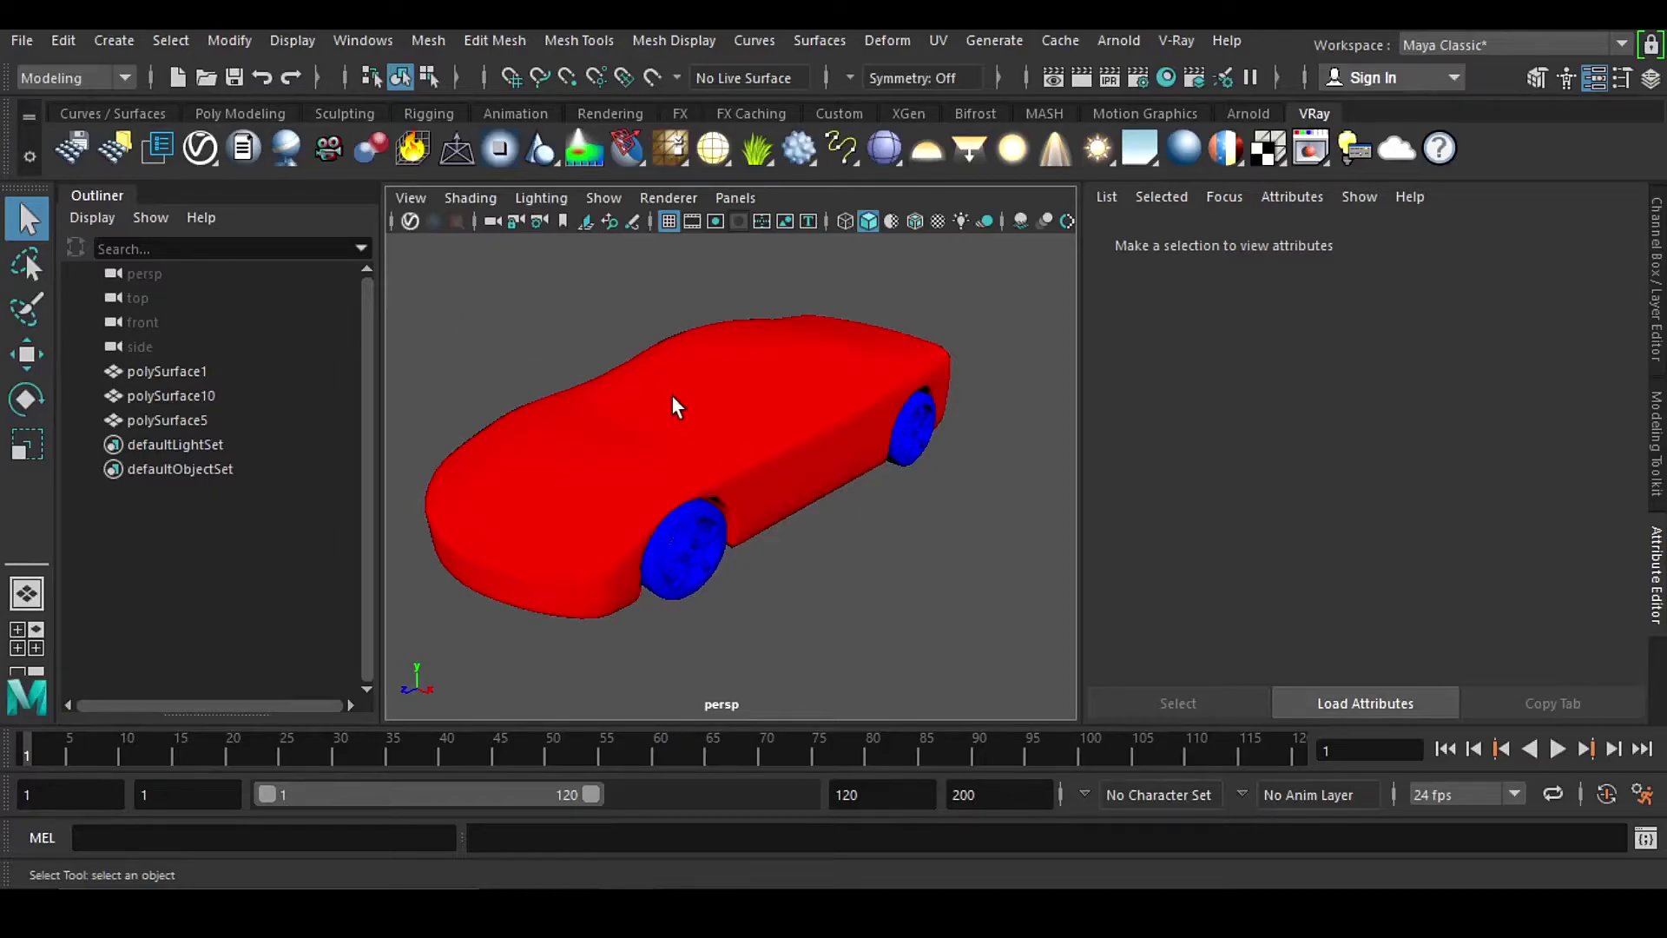
left_click(719, 378)
right_click_drag(729, 335, 663, 295)
left_click_drag(445, 247, 1013, 662)
left_click(991, 471)
right_click_drag(761, 243, 916, 212)
left_click(742, 404)
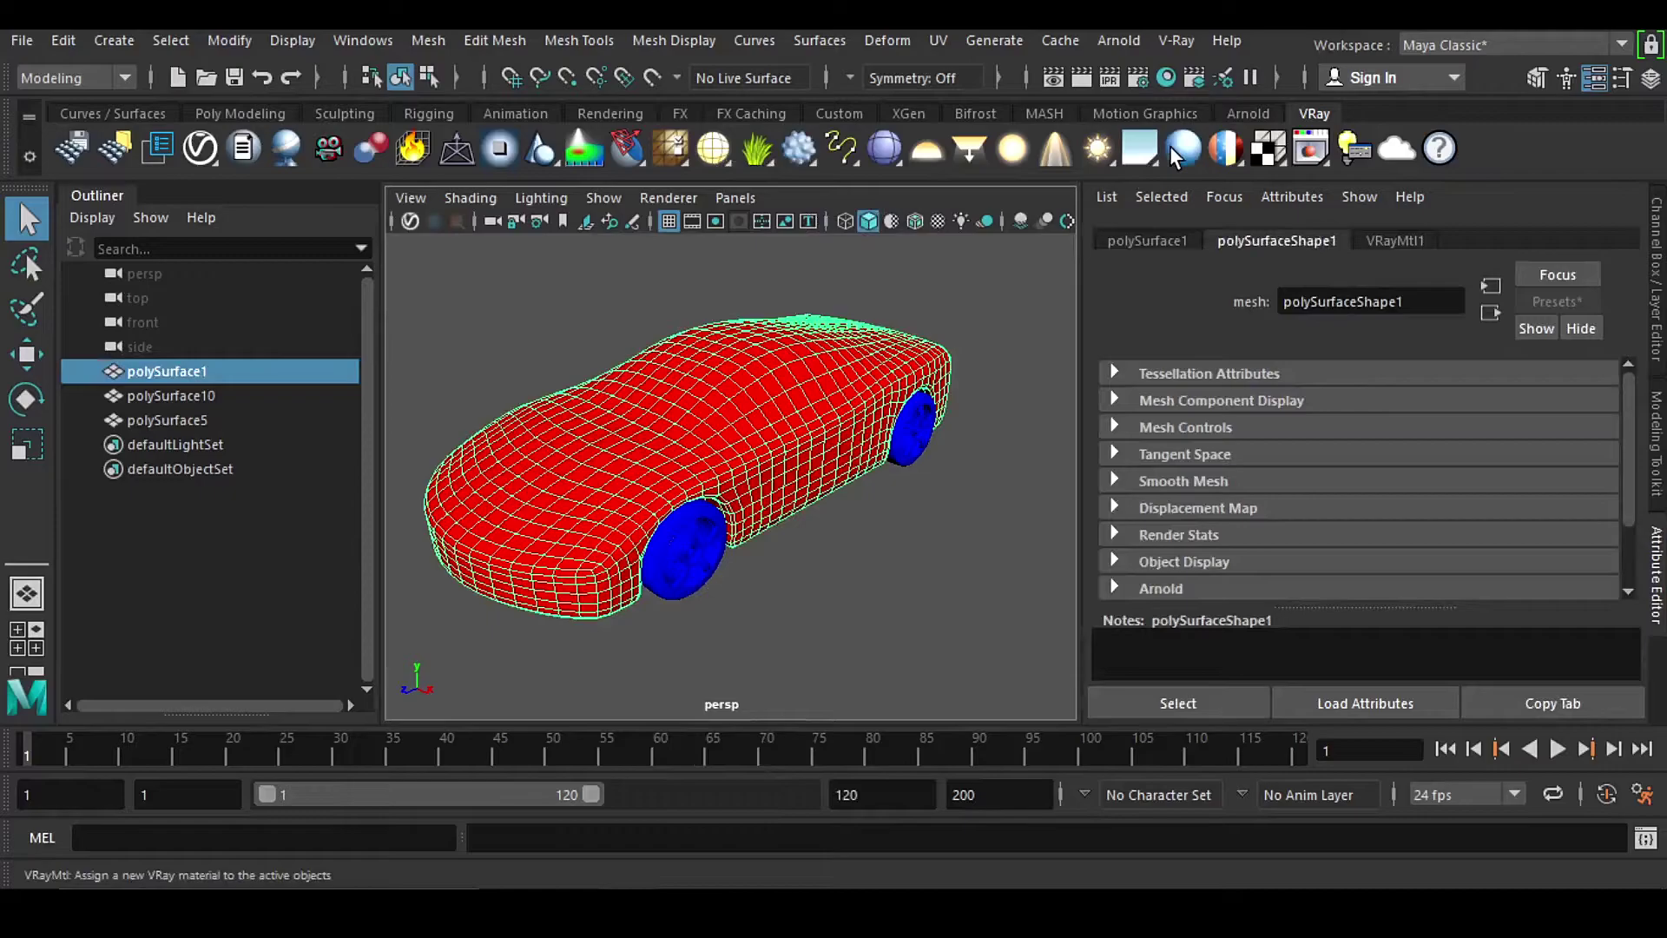
key("Right")
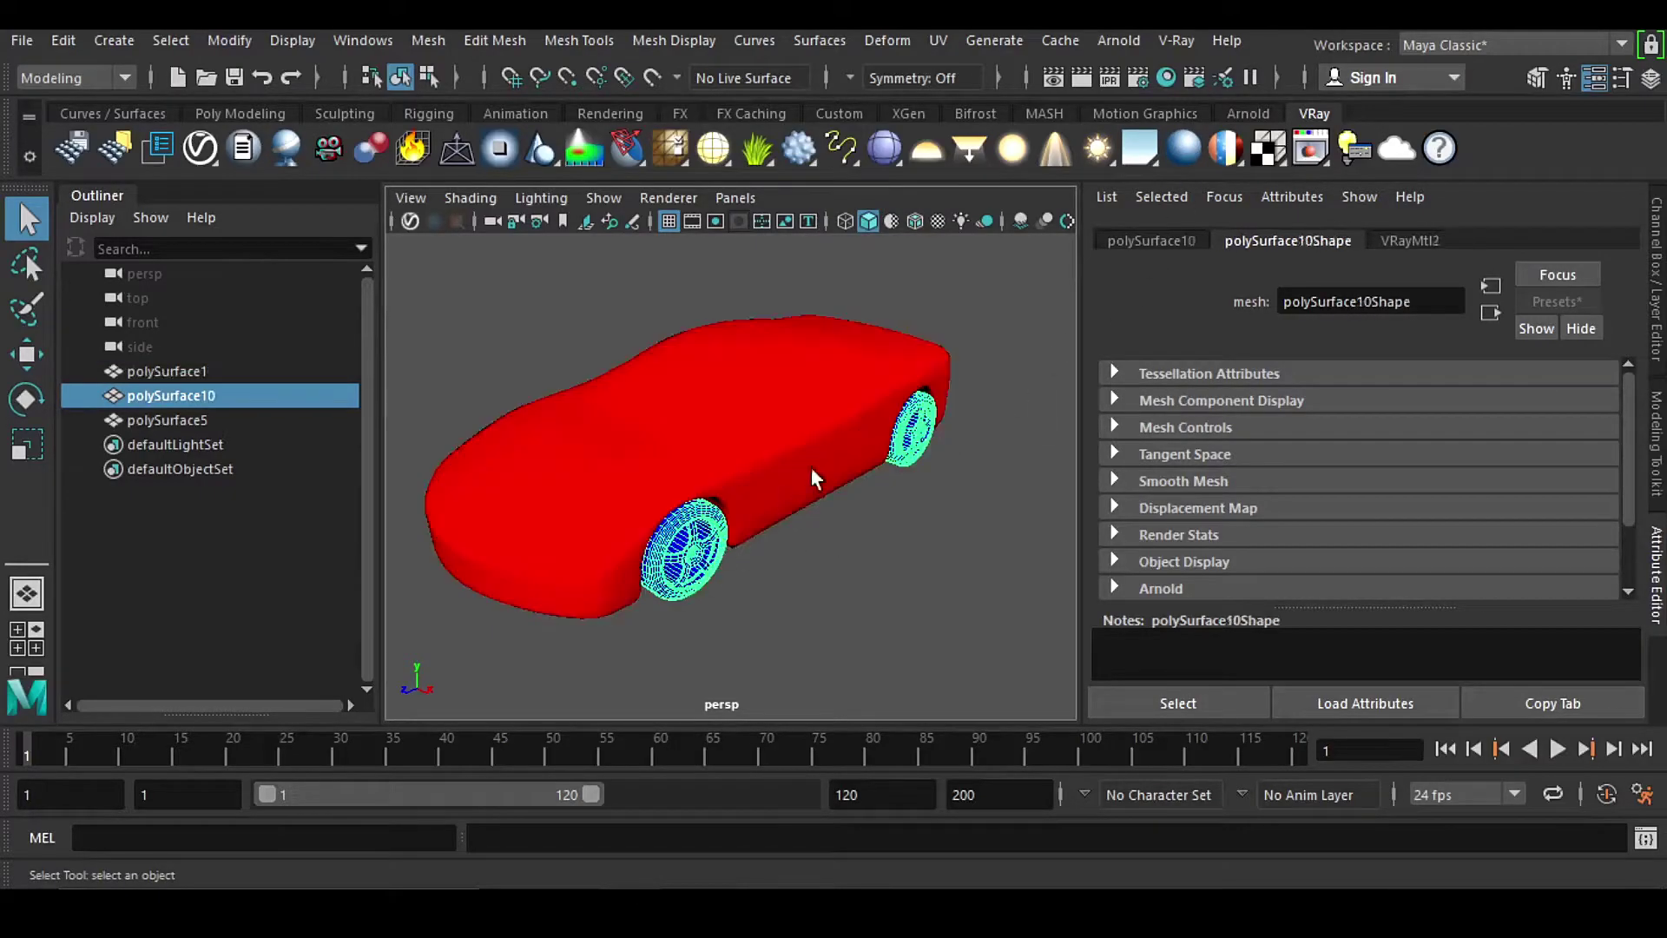
left_click(976, 429)
left_click_drag(987, 295, 682, 580)
left_click(758, 606)
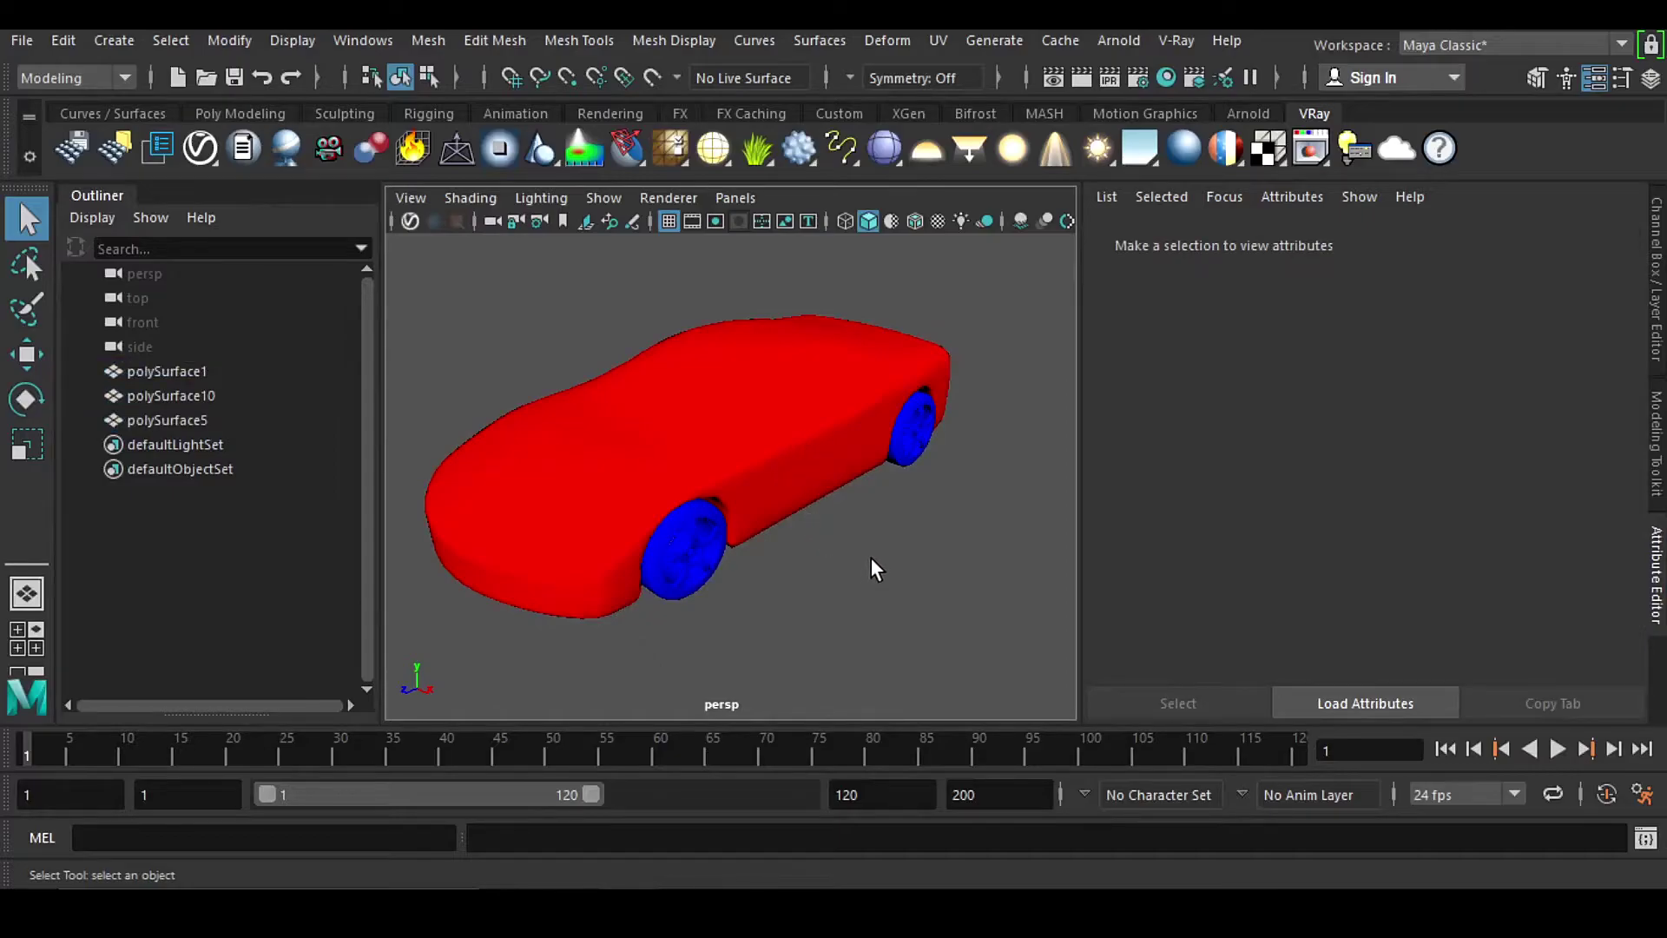
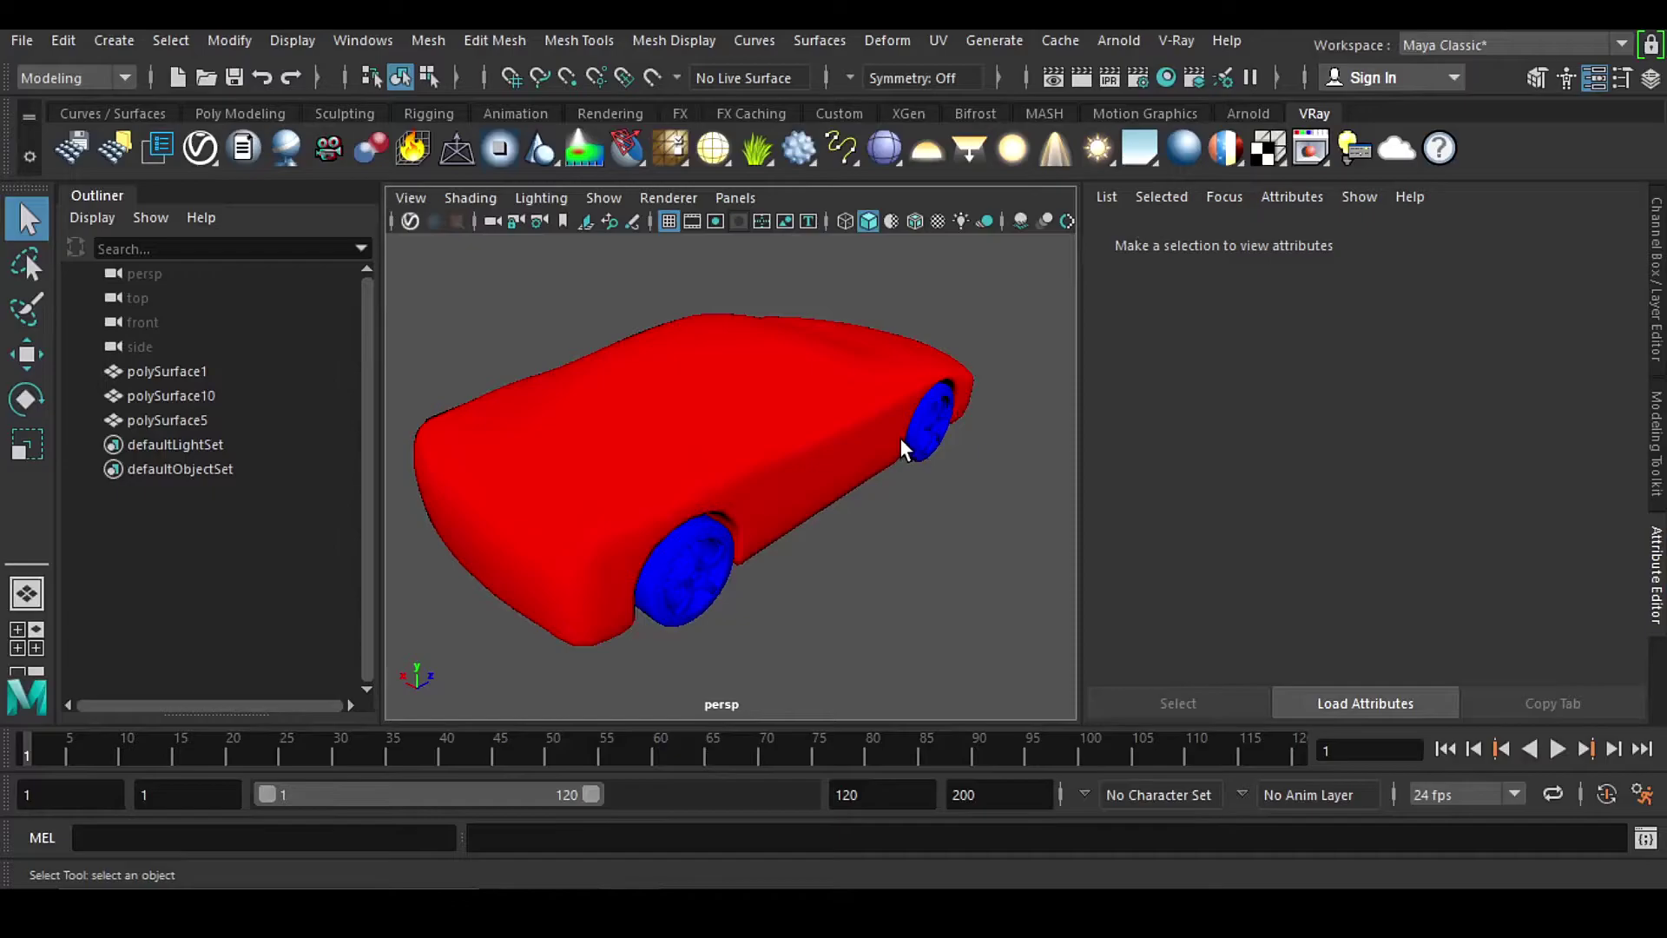
Step: Start a new scene without saving and create a V-Ray material with a red diffuse color
left_click(177, 77)
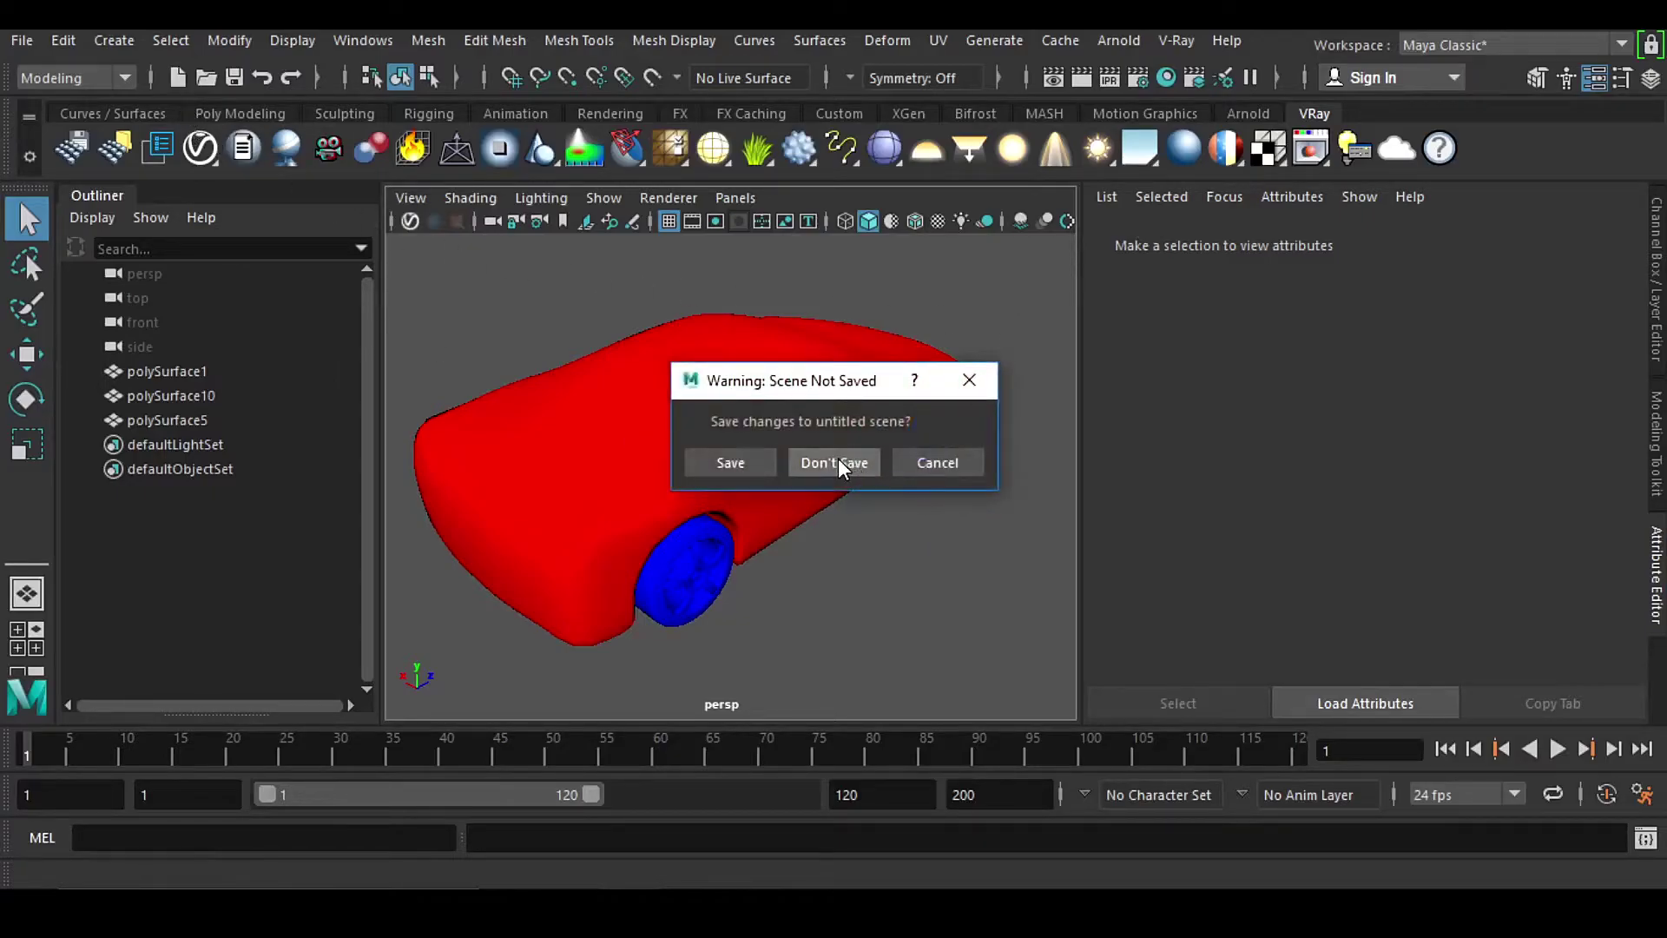
left_click(839, 461)
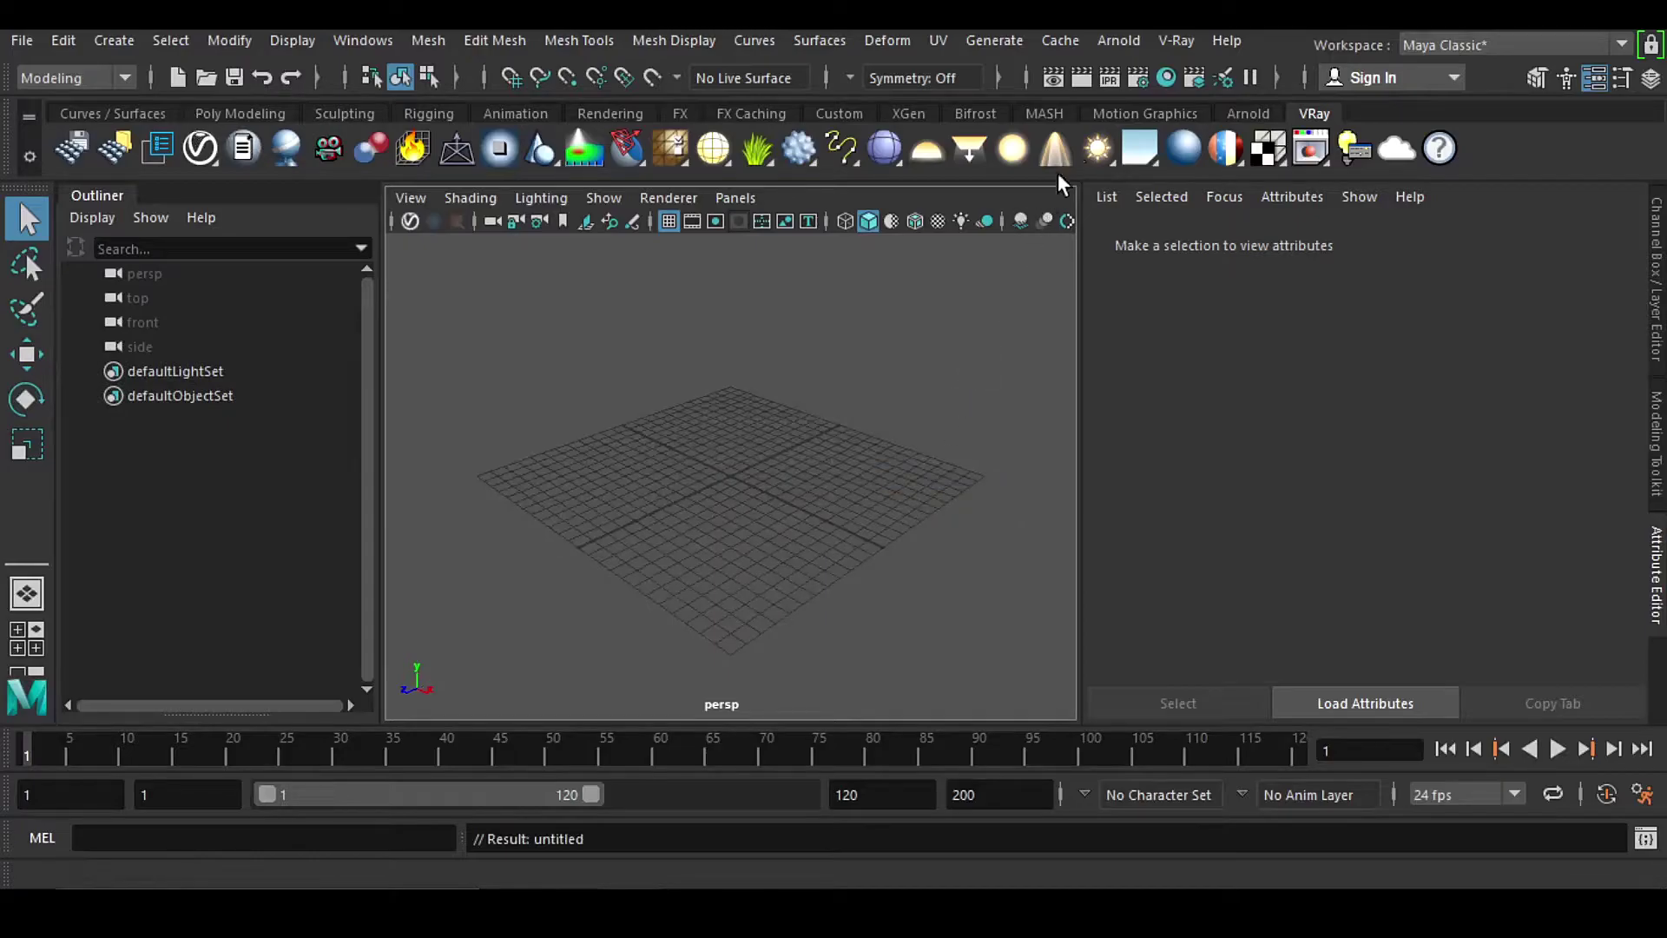
left_click(1186, 149)
left_click(1327, 513)
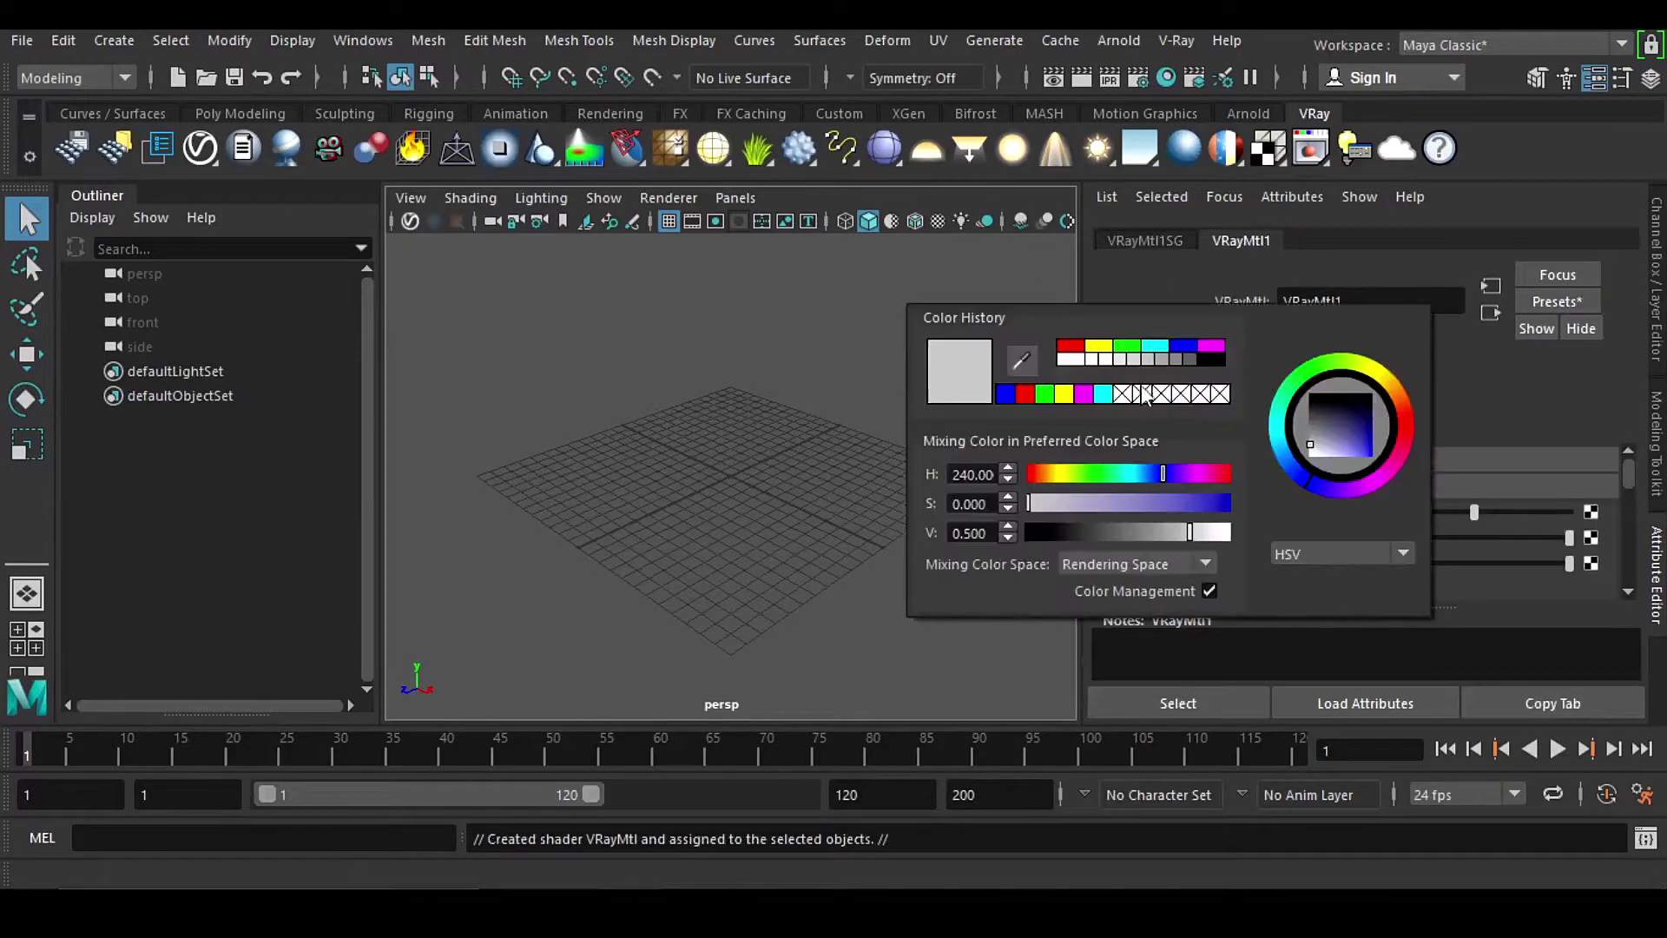
left_click(1060, 356)
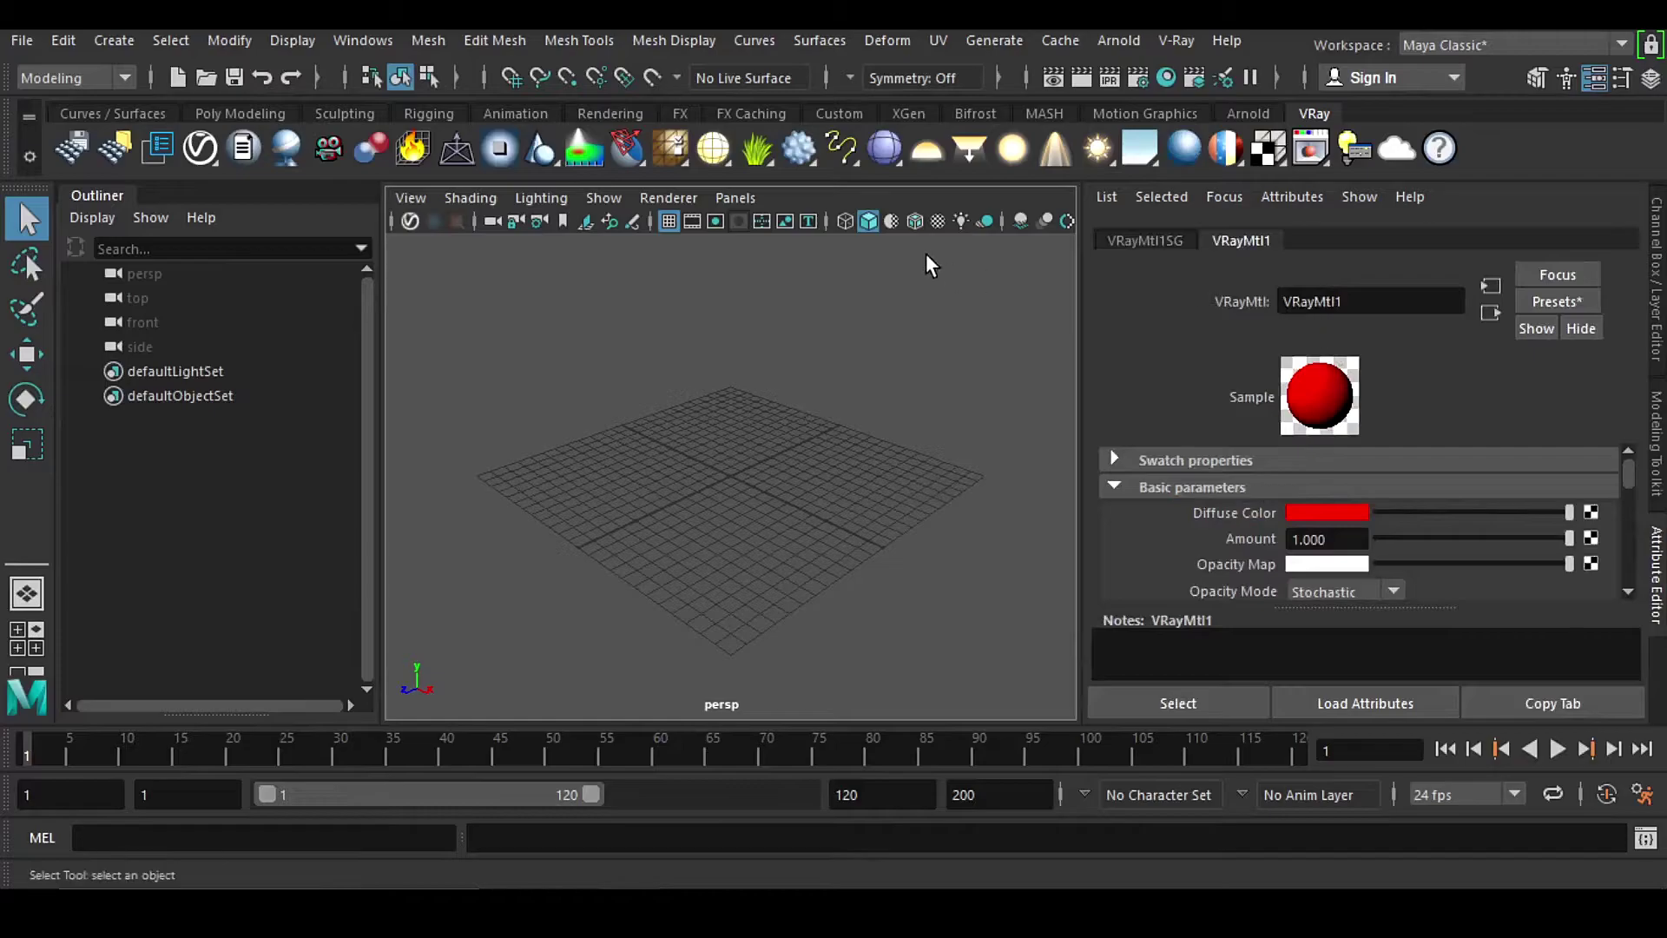
Step: Create a second V-Ray material with a blue diffuse color
left_click(1184, 147)
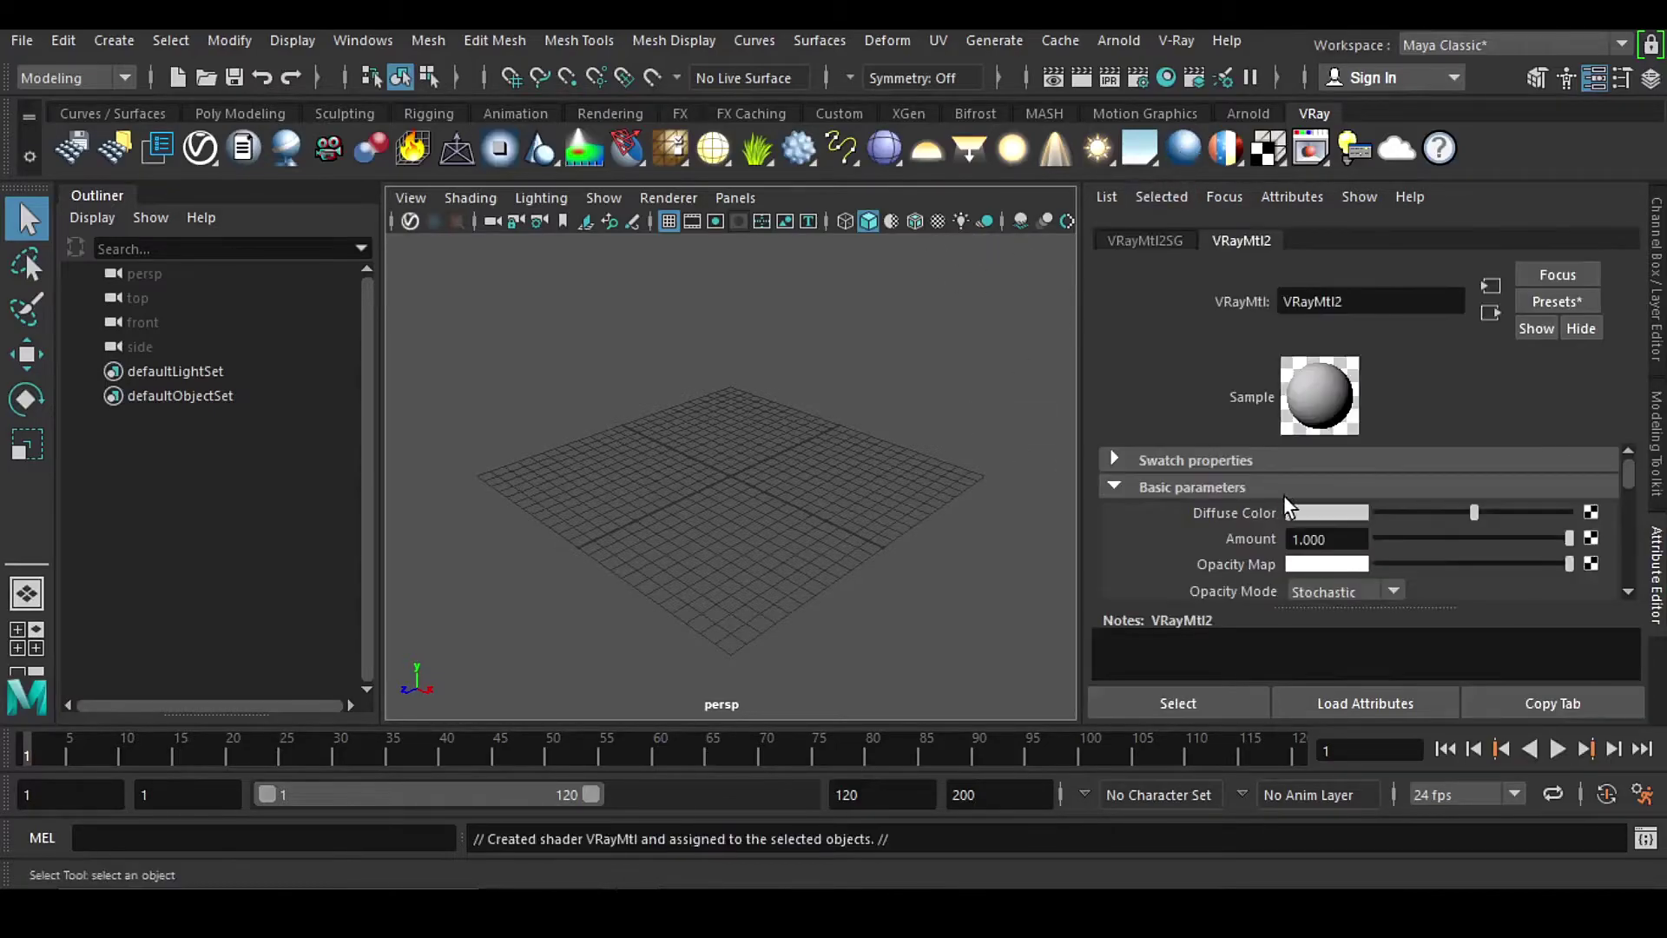
left_click(1340, 510)
left_click(1190, 373)
left_click(1166, 371)
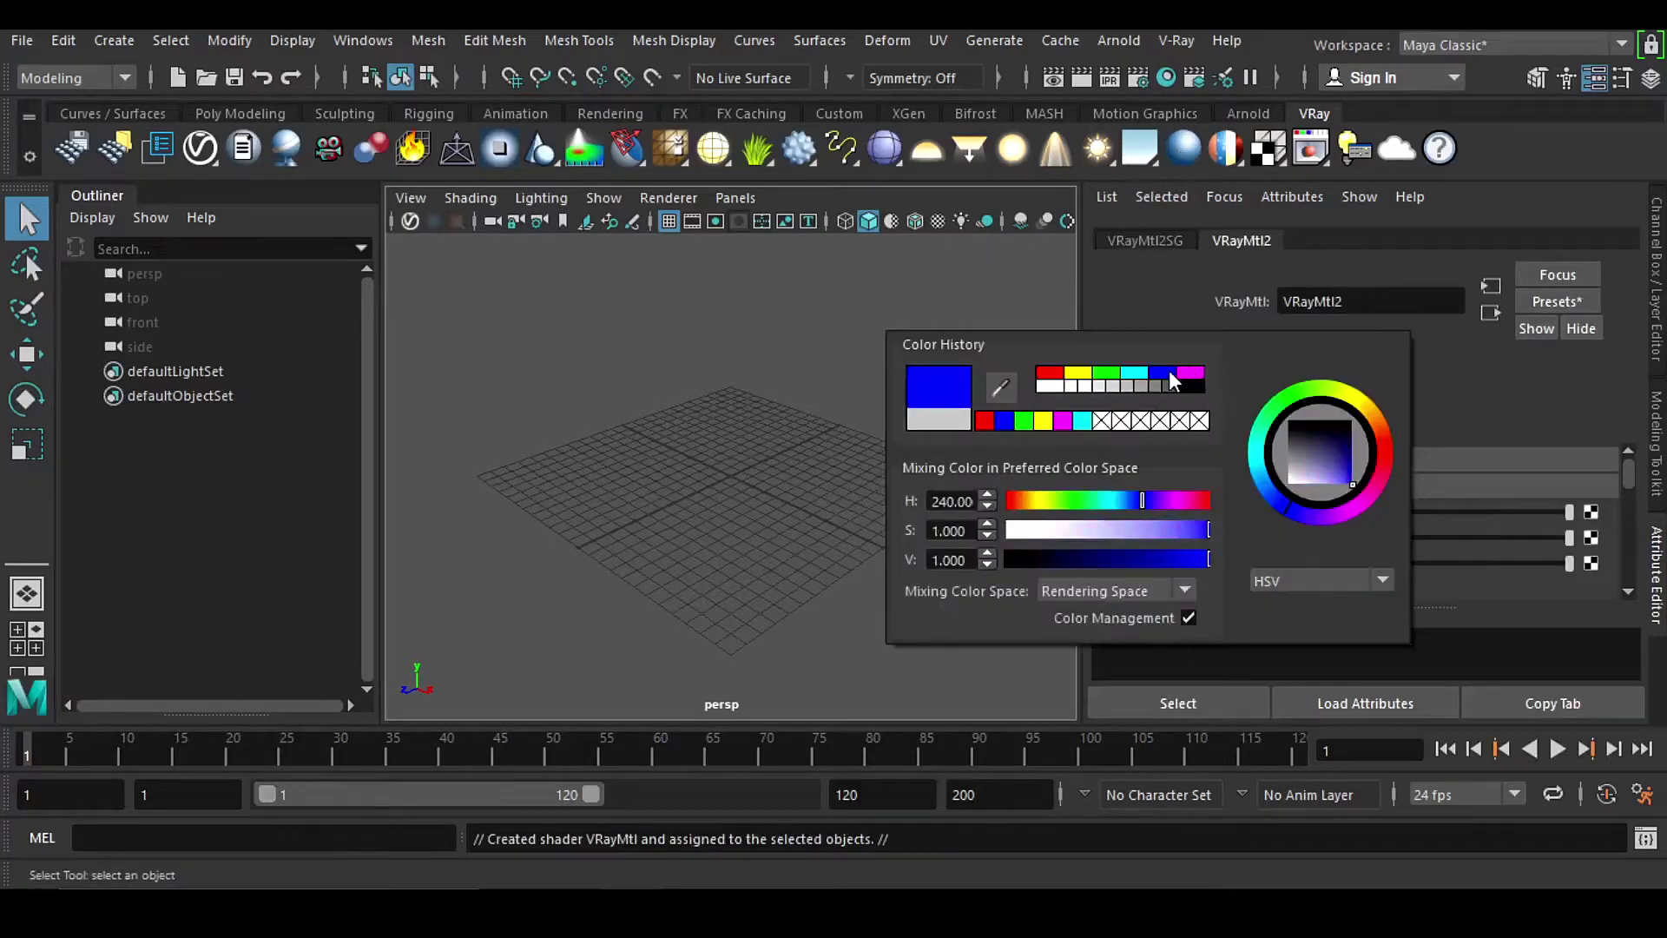
Step: Open the Hypershade and examine the shading groups belonging to the red and blue V-Ray materials
left_click(1166, 76)
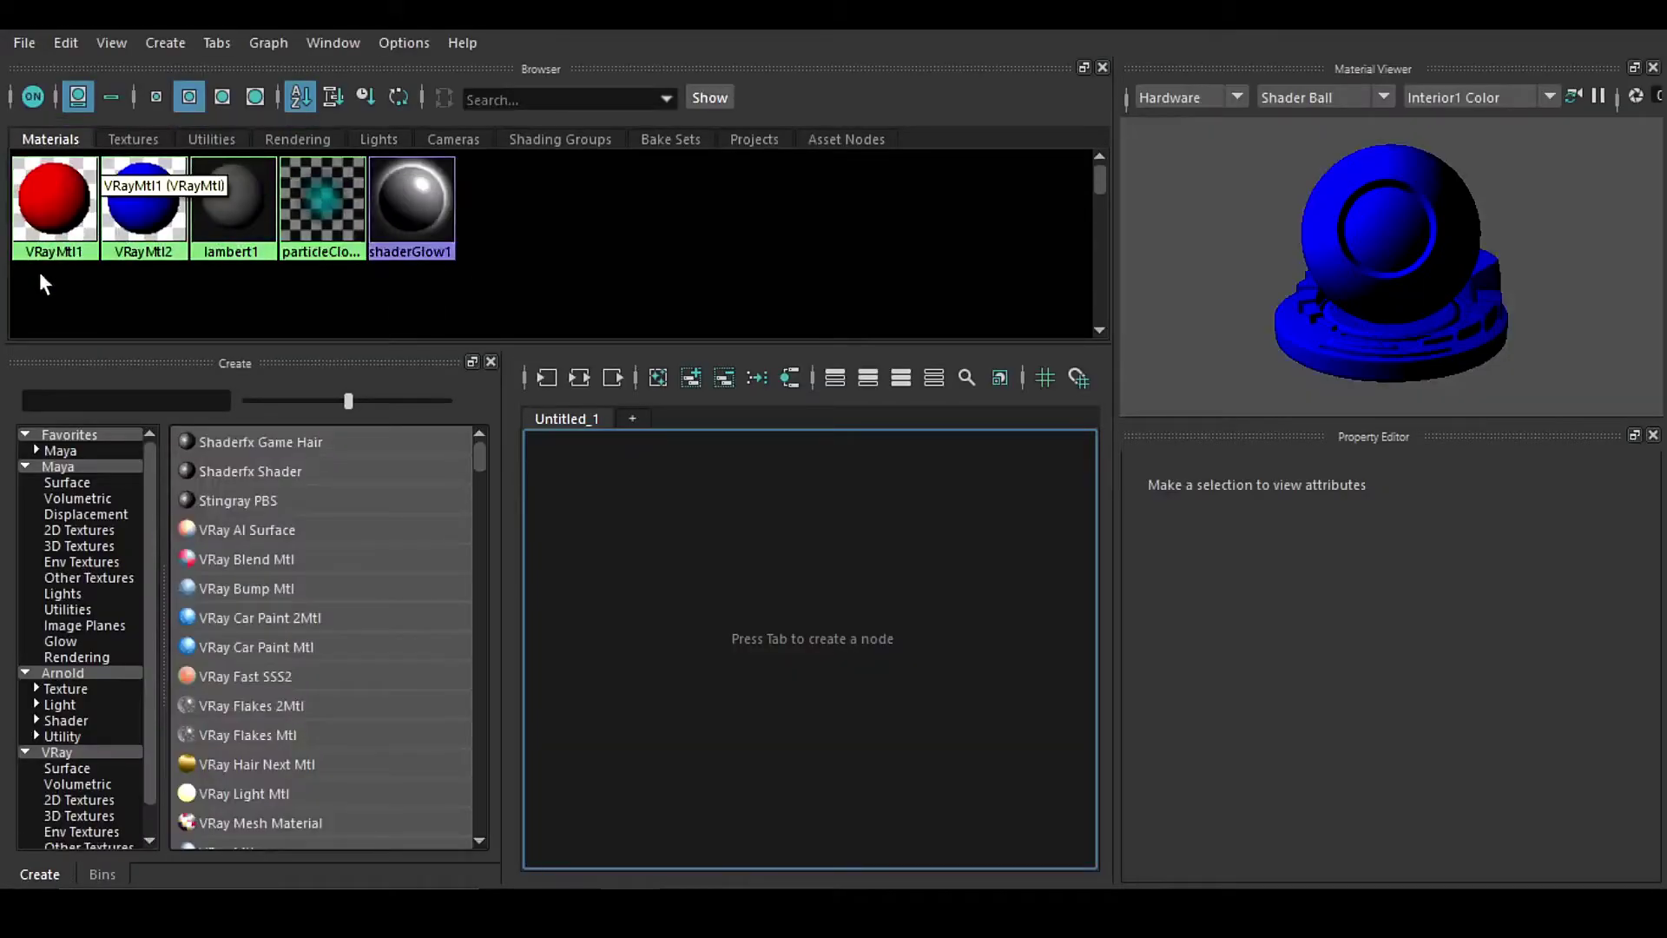
left_click(533, 139)
mouse_move(133, 268)
left_mouse_down()
mouse_move(115, 206)
mouse_move(52, 213)
left_mouse_up()
left_click(425, 298)
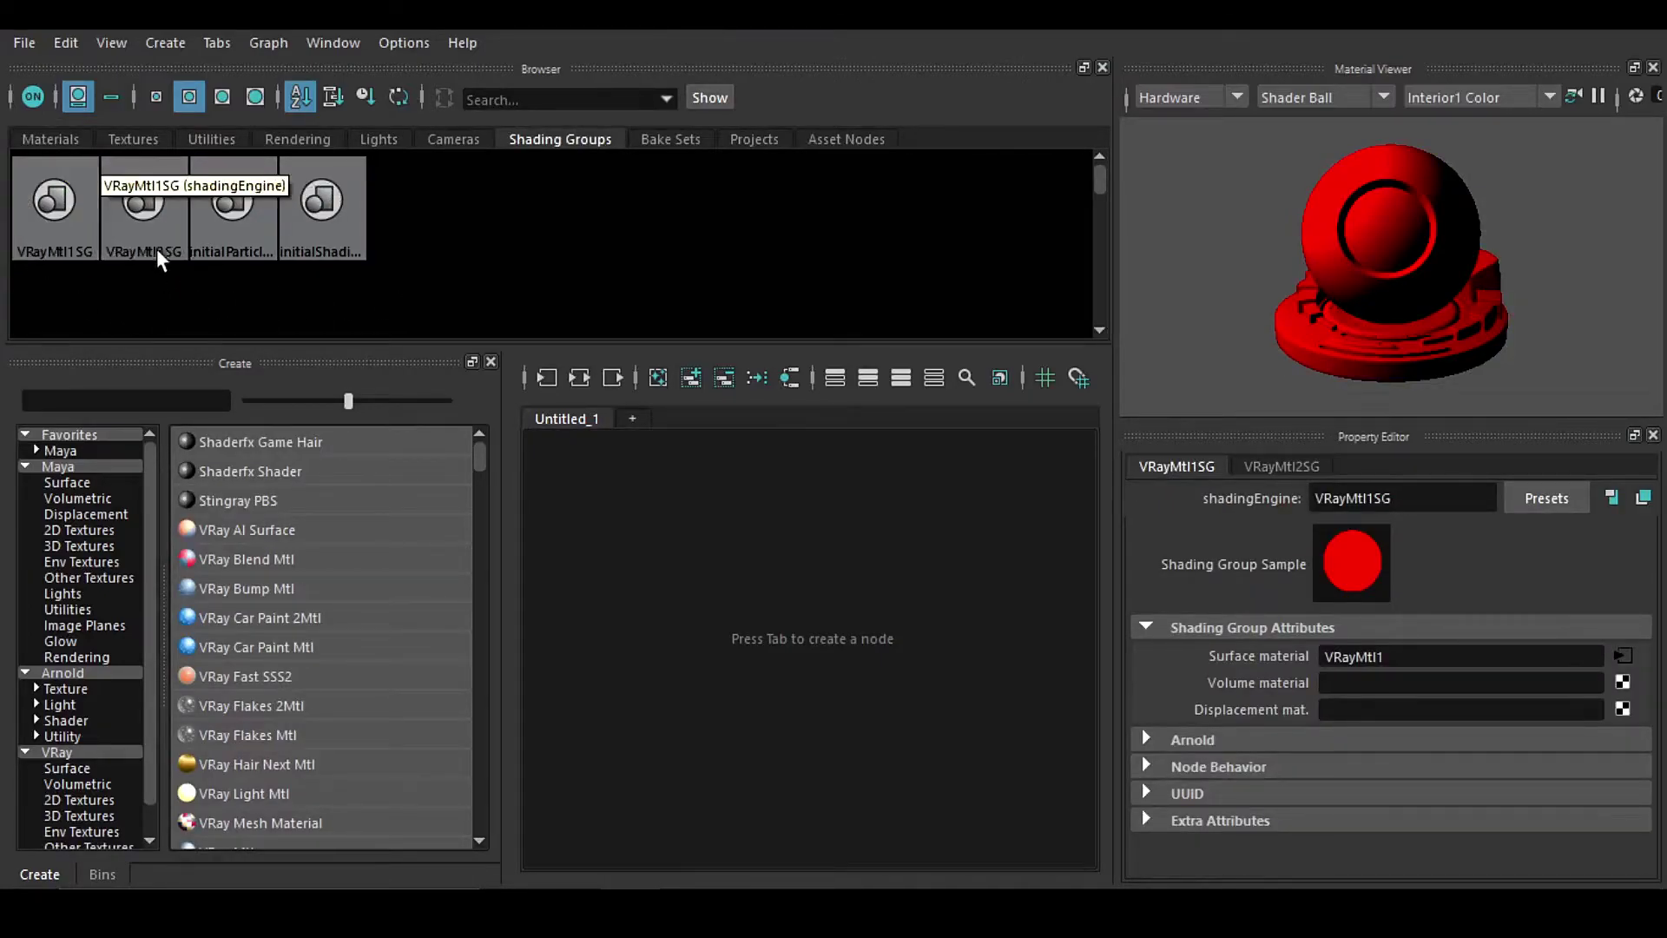
Step: Export the red and blue V-Ray materials together to the Desktop as a Maya Binary file named MTL
left_click(49, 139)
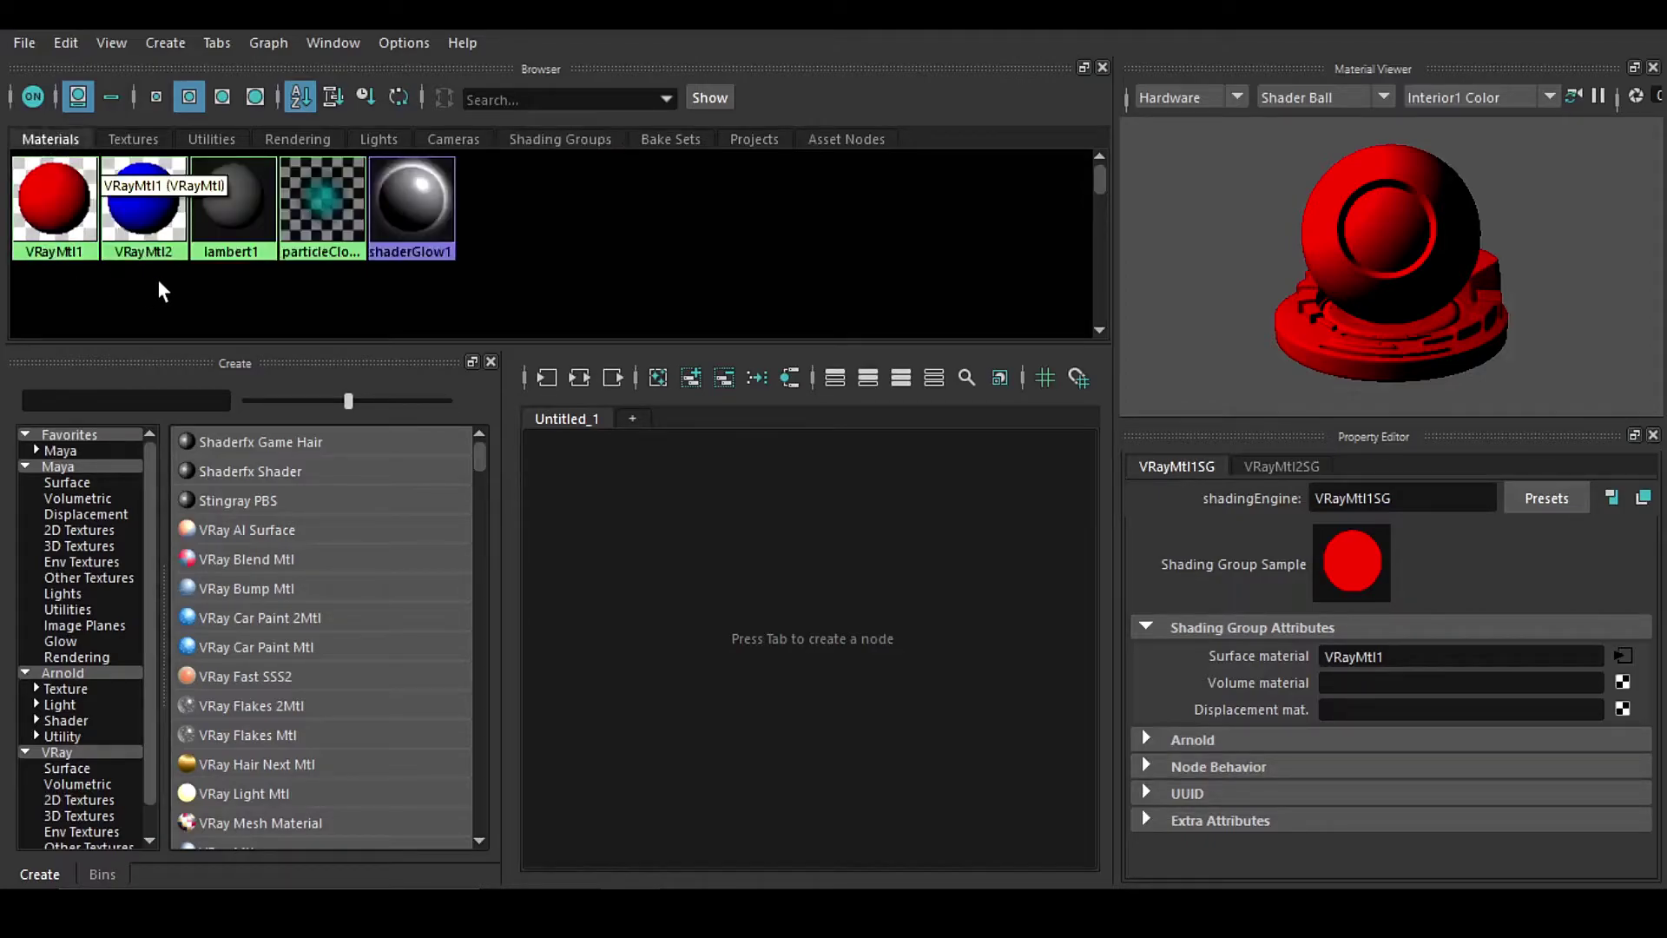
left_click_drag(145, 293, 33, 194)
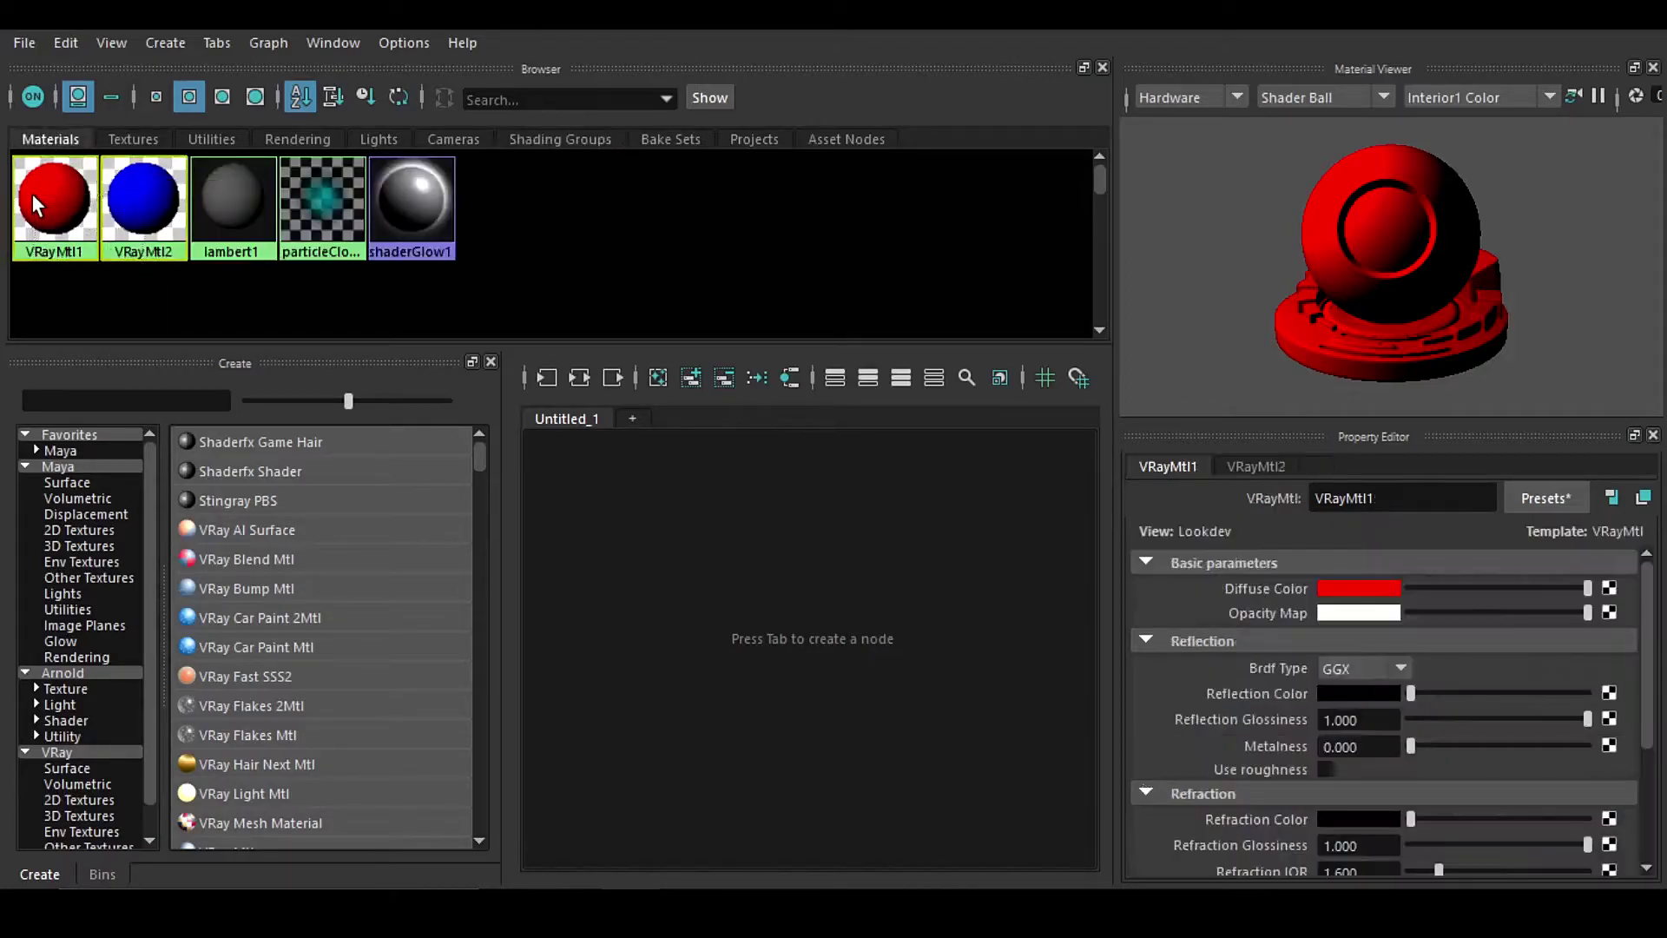
left_click(24, 42)
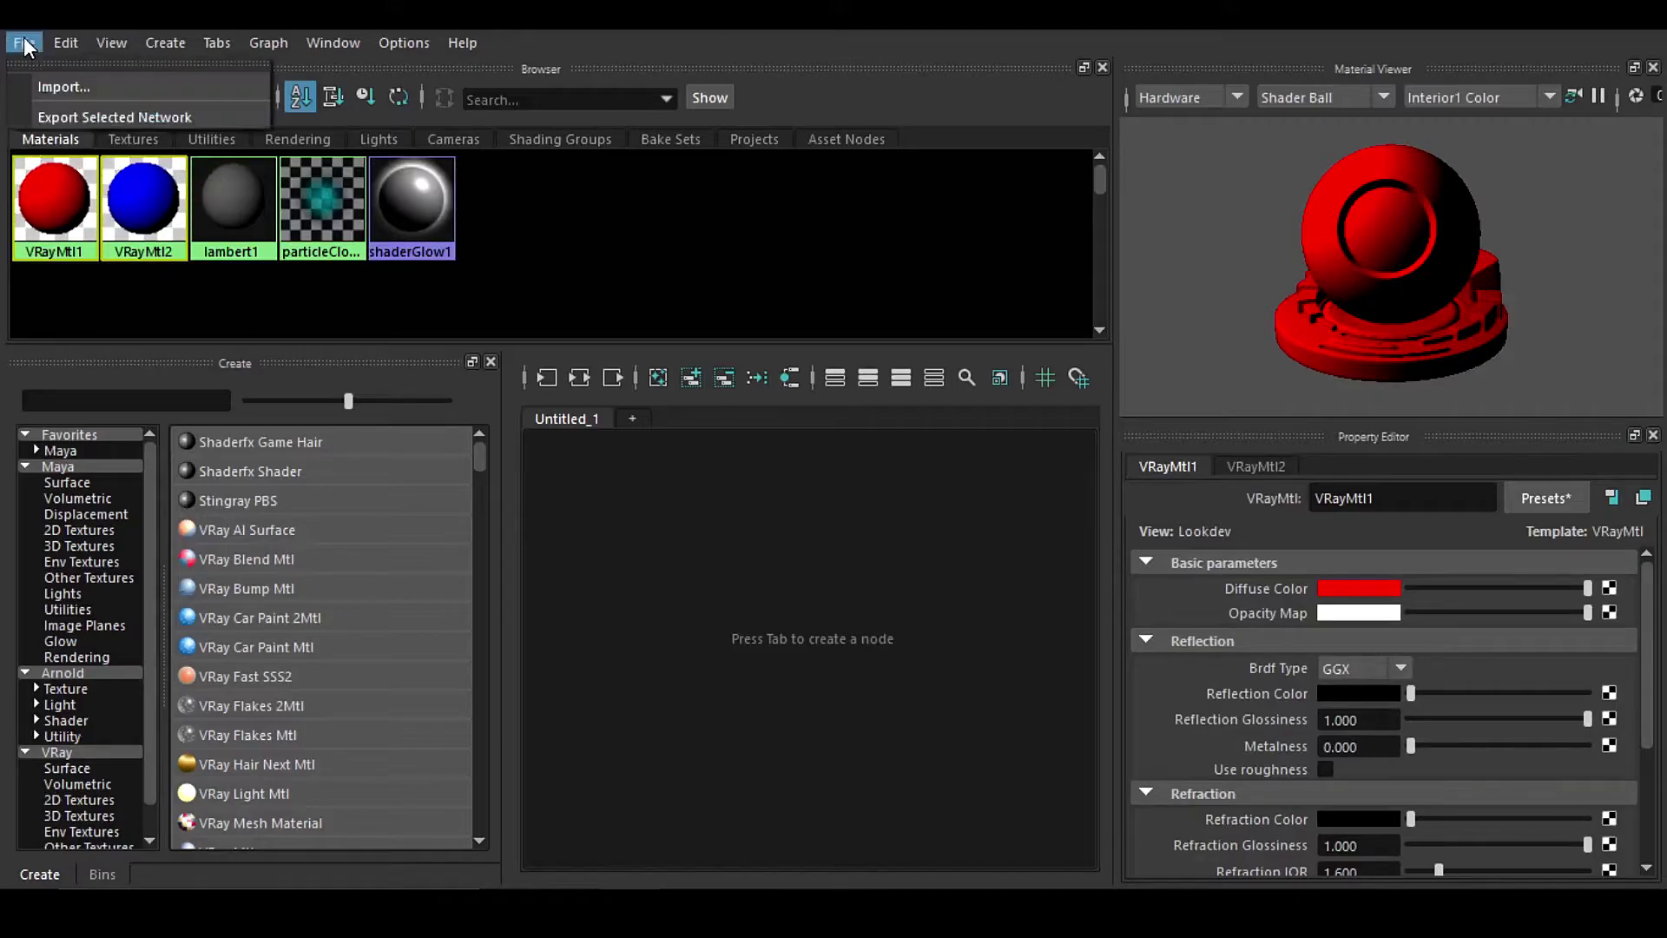
left_click(211, 116)
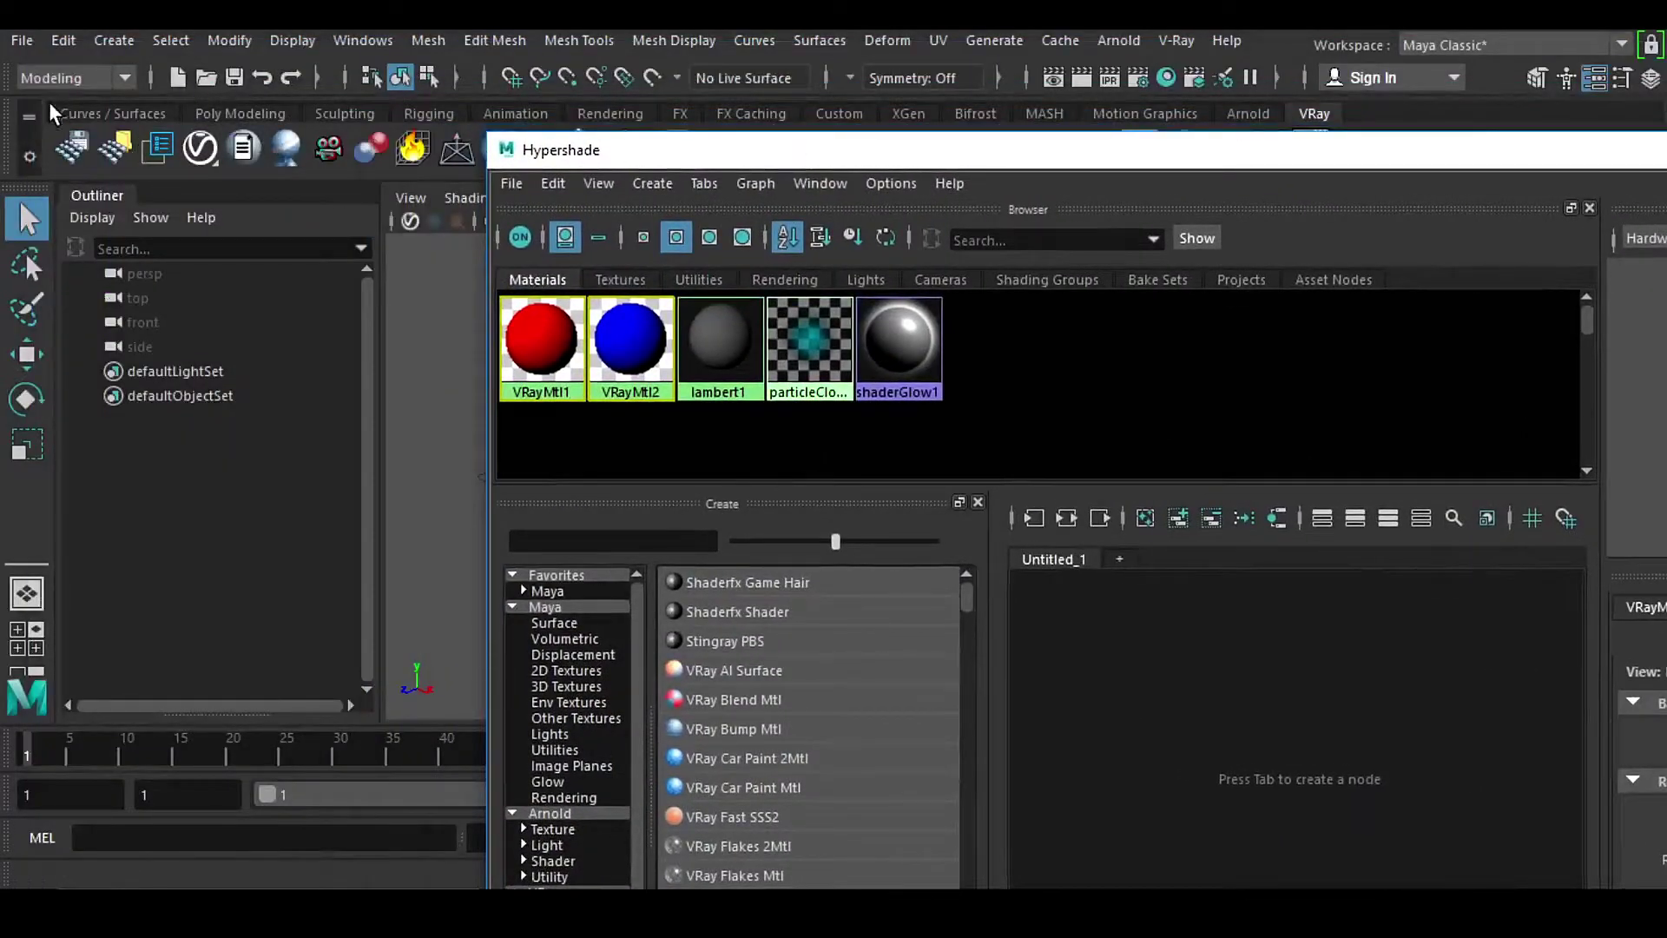
left_click(26, 41)
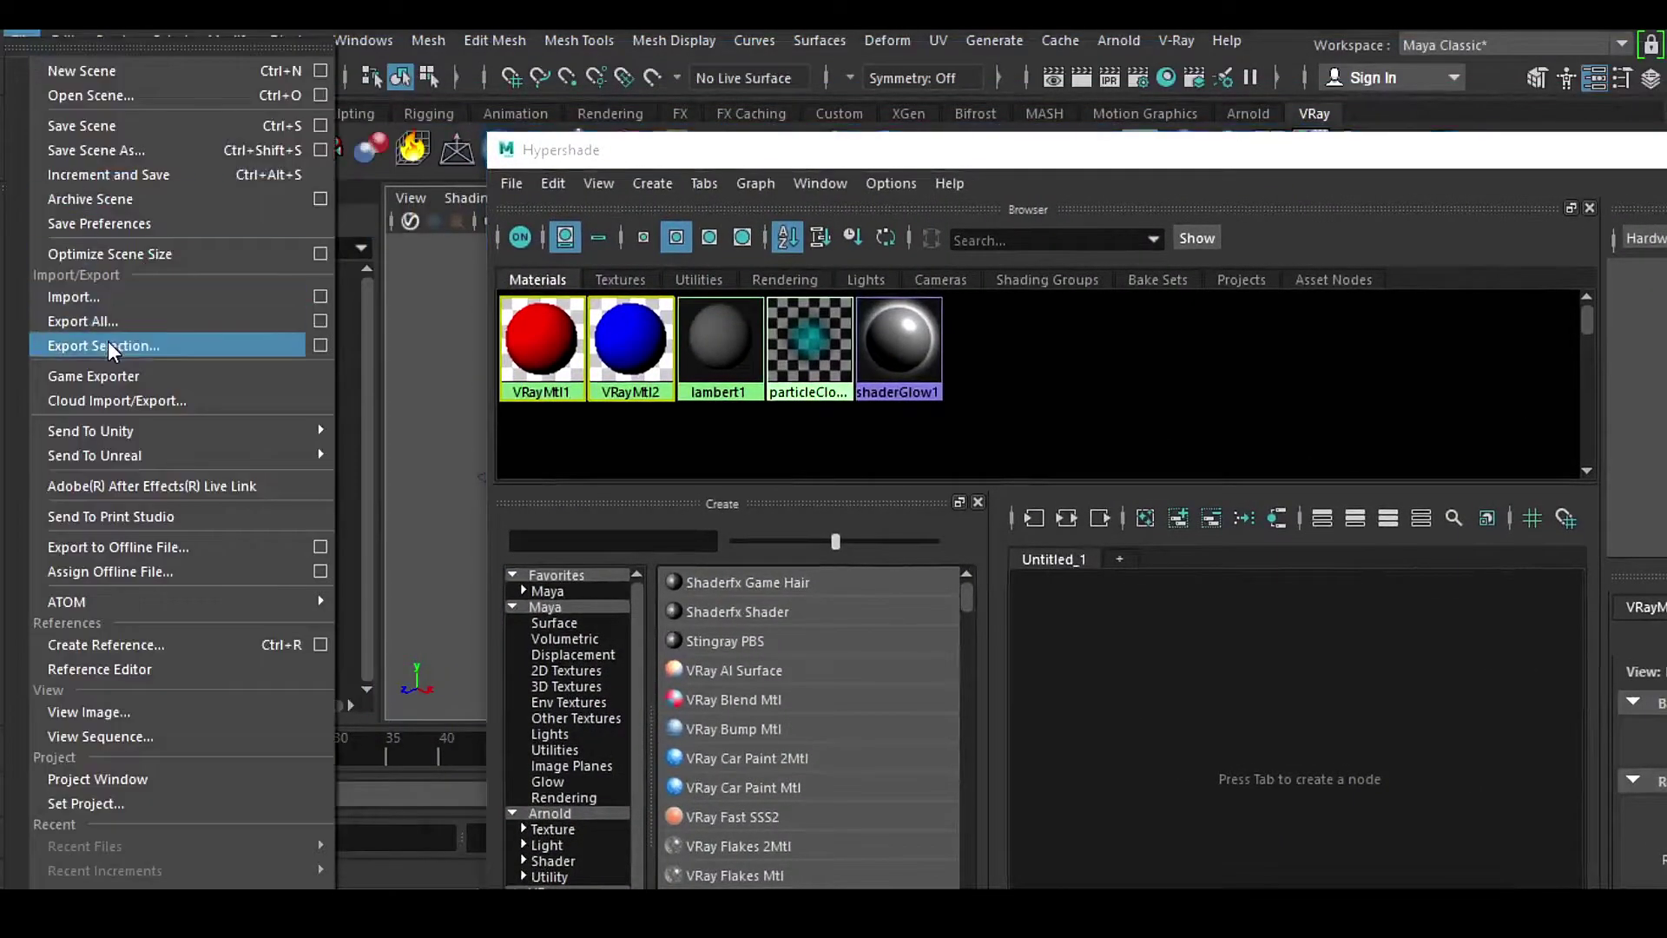
left_click(511, 183)
left_click(538, 228)
left_click(287, 184)
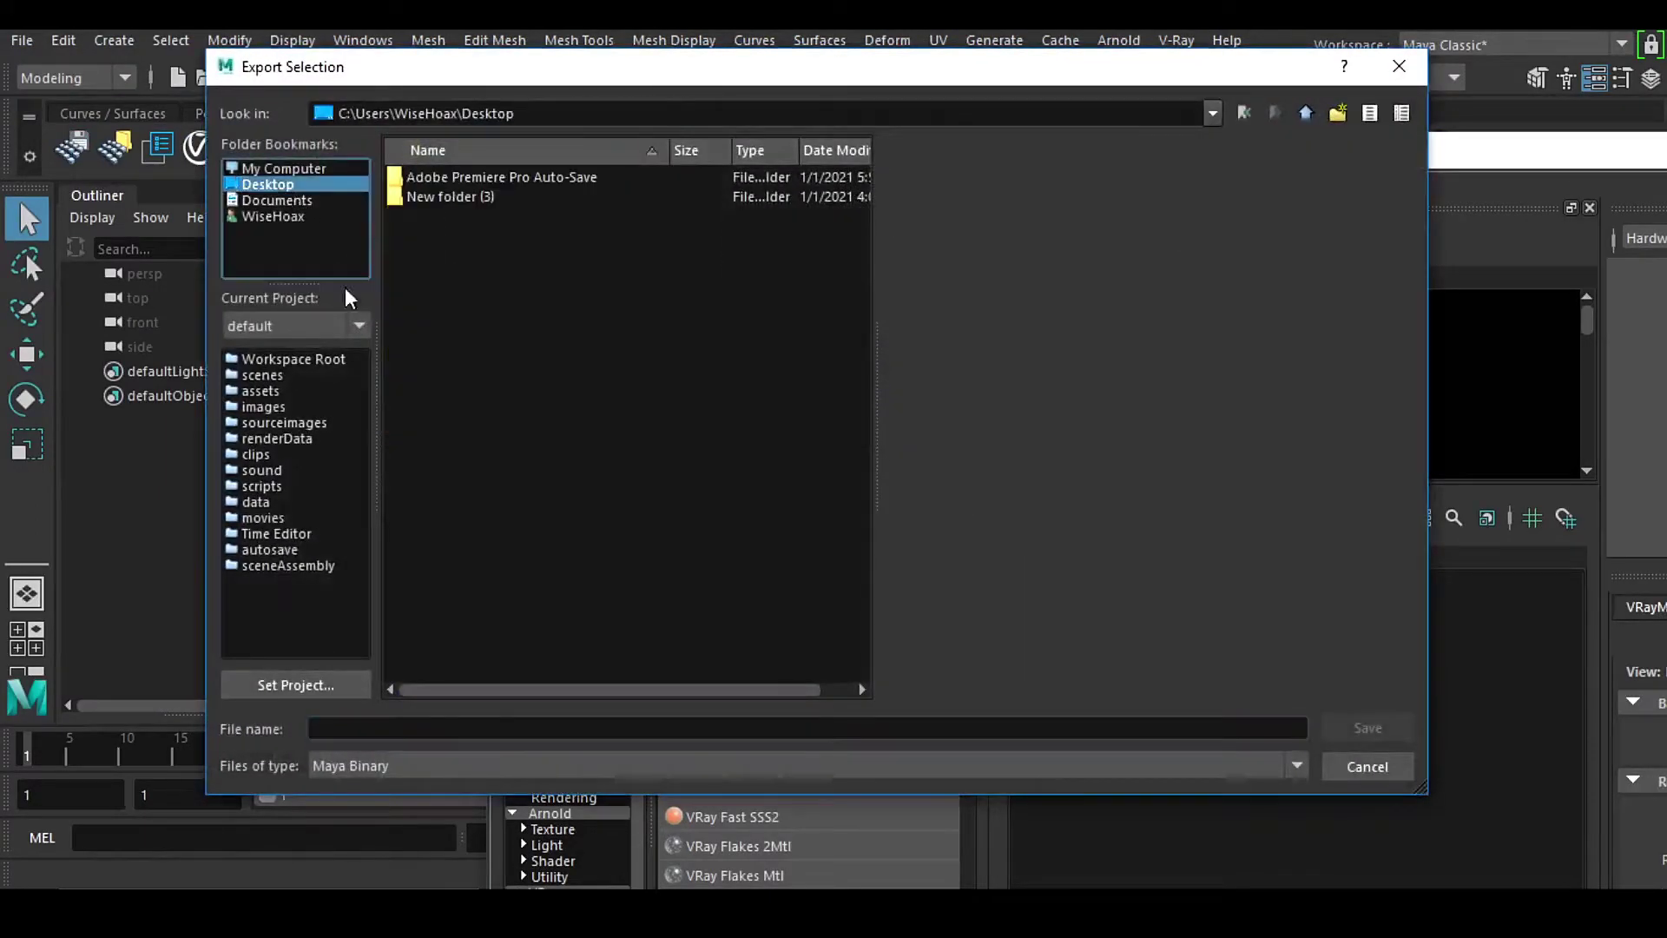
left_click(437, 727)
type("MTL")
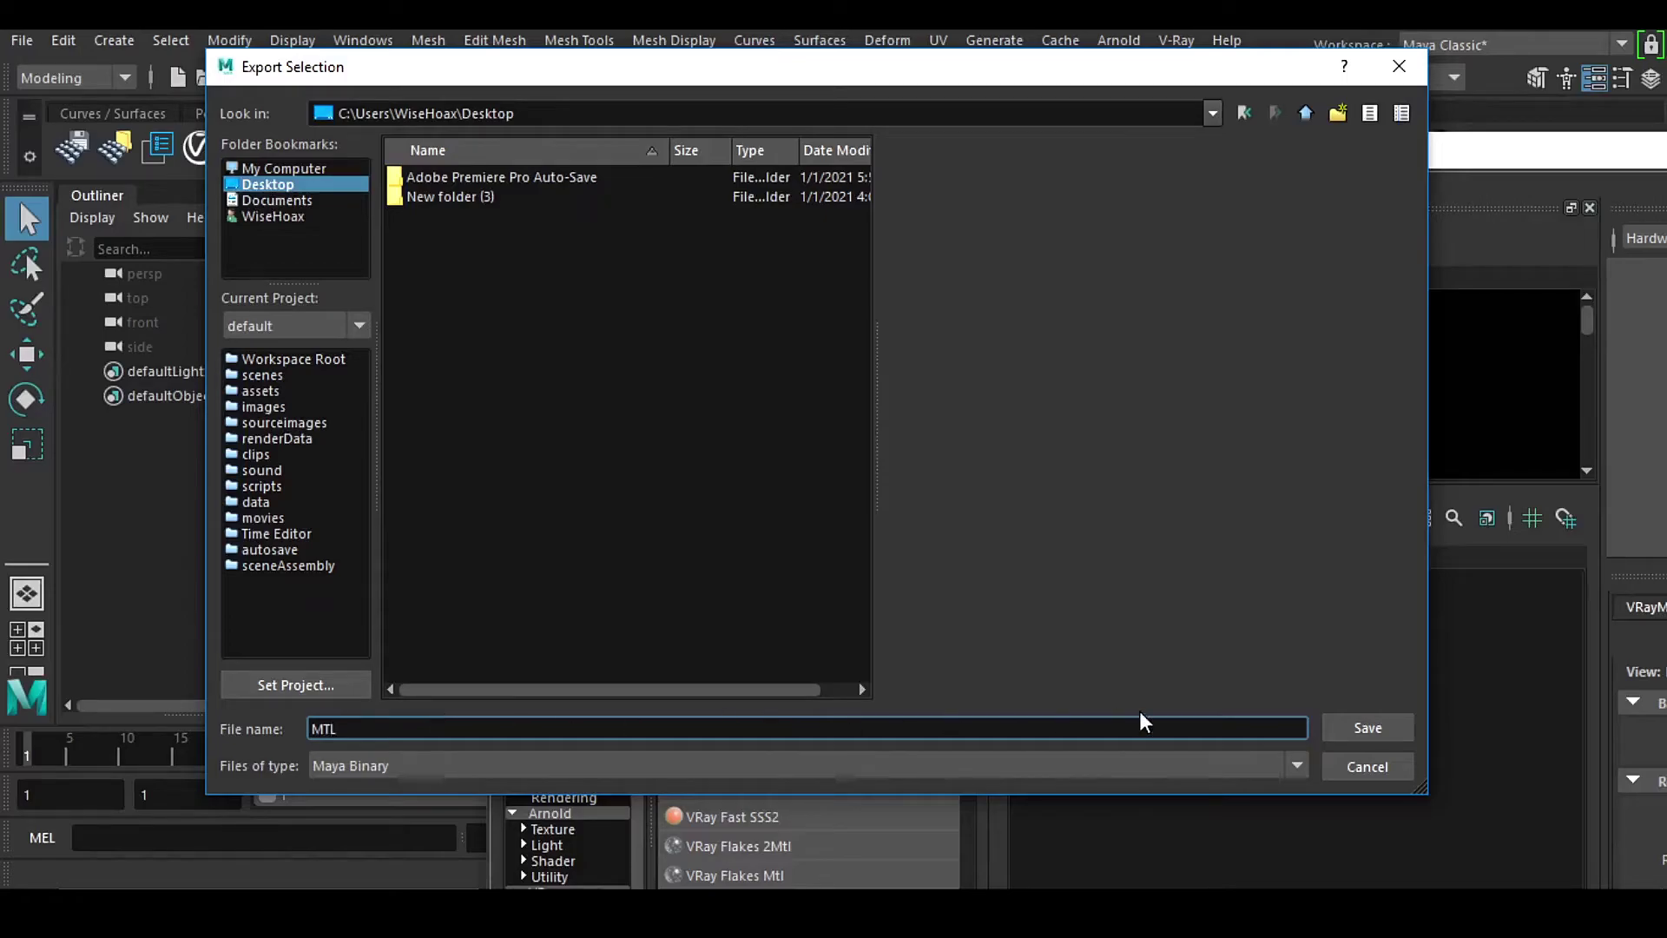
left_click(1367, 727)
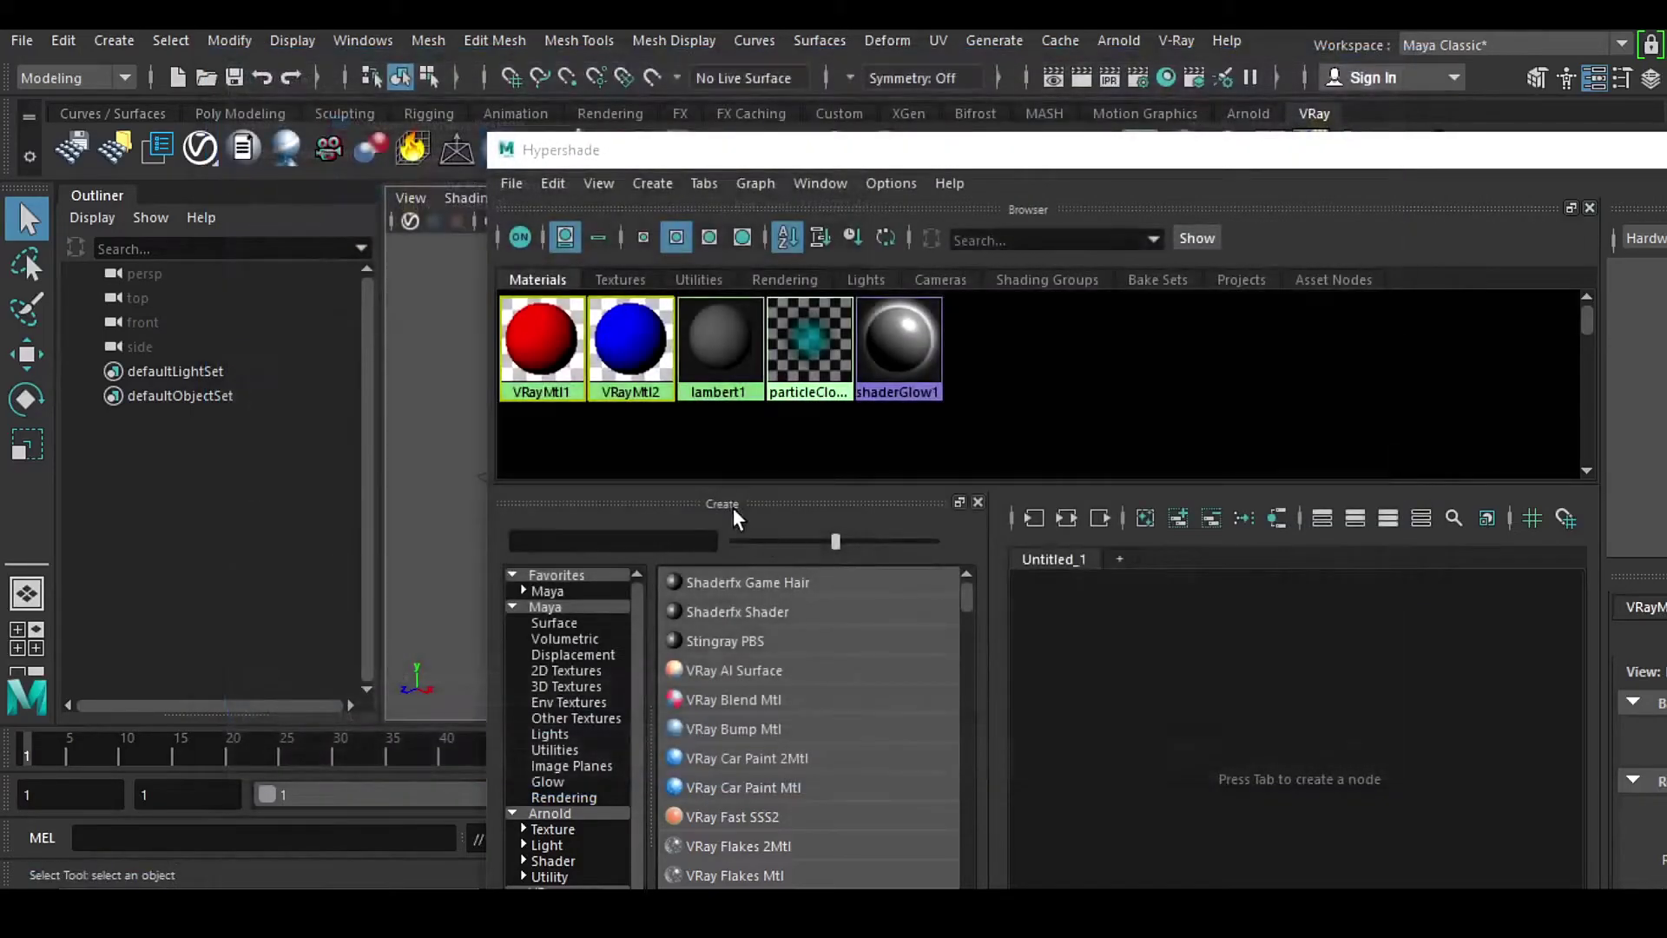
Step: Start a new empty scene without saving the current one
left_click(176, 81)
left_click(834, 461)
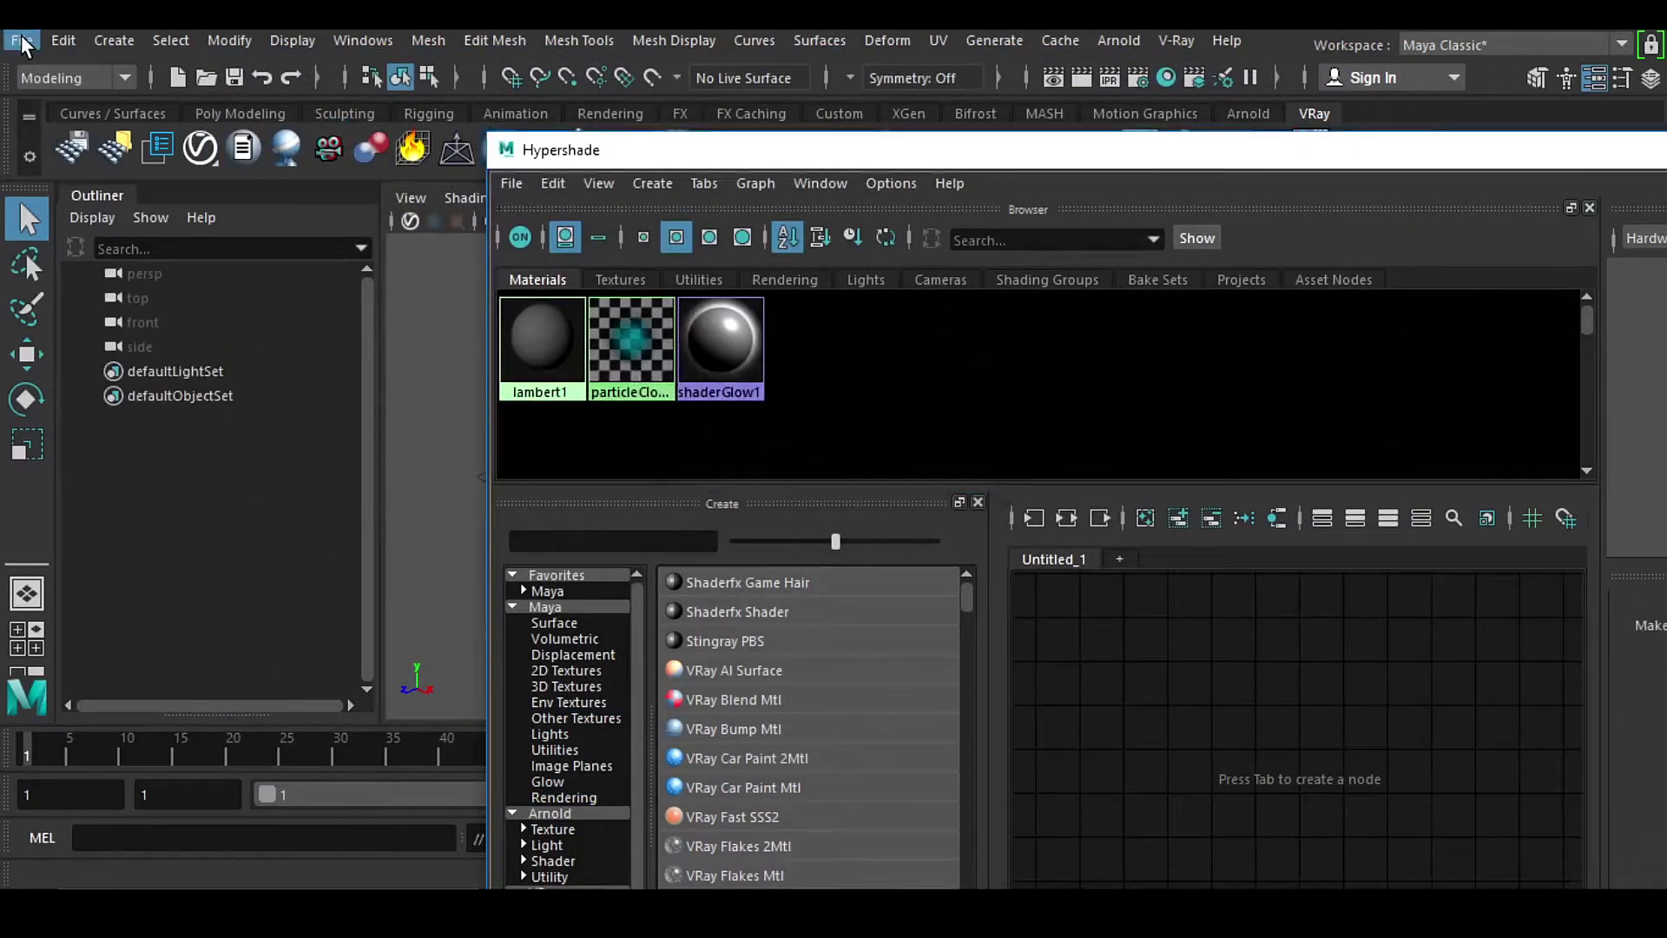
left_click(22, 42)
left_click(143, 304)
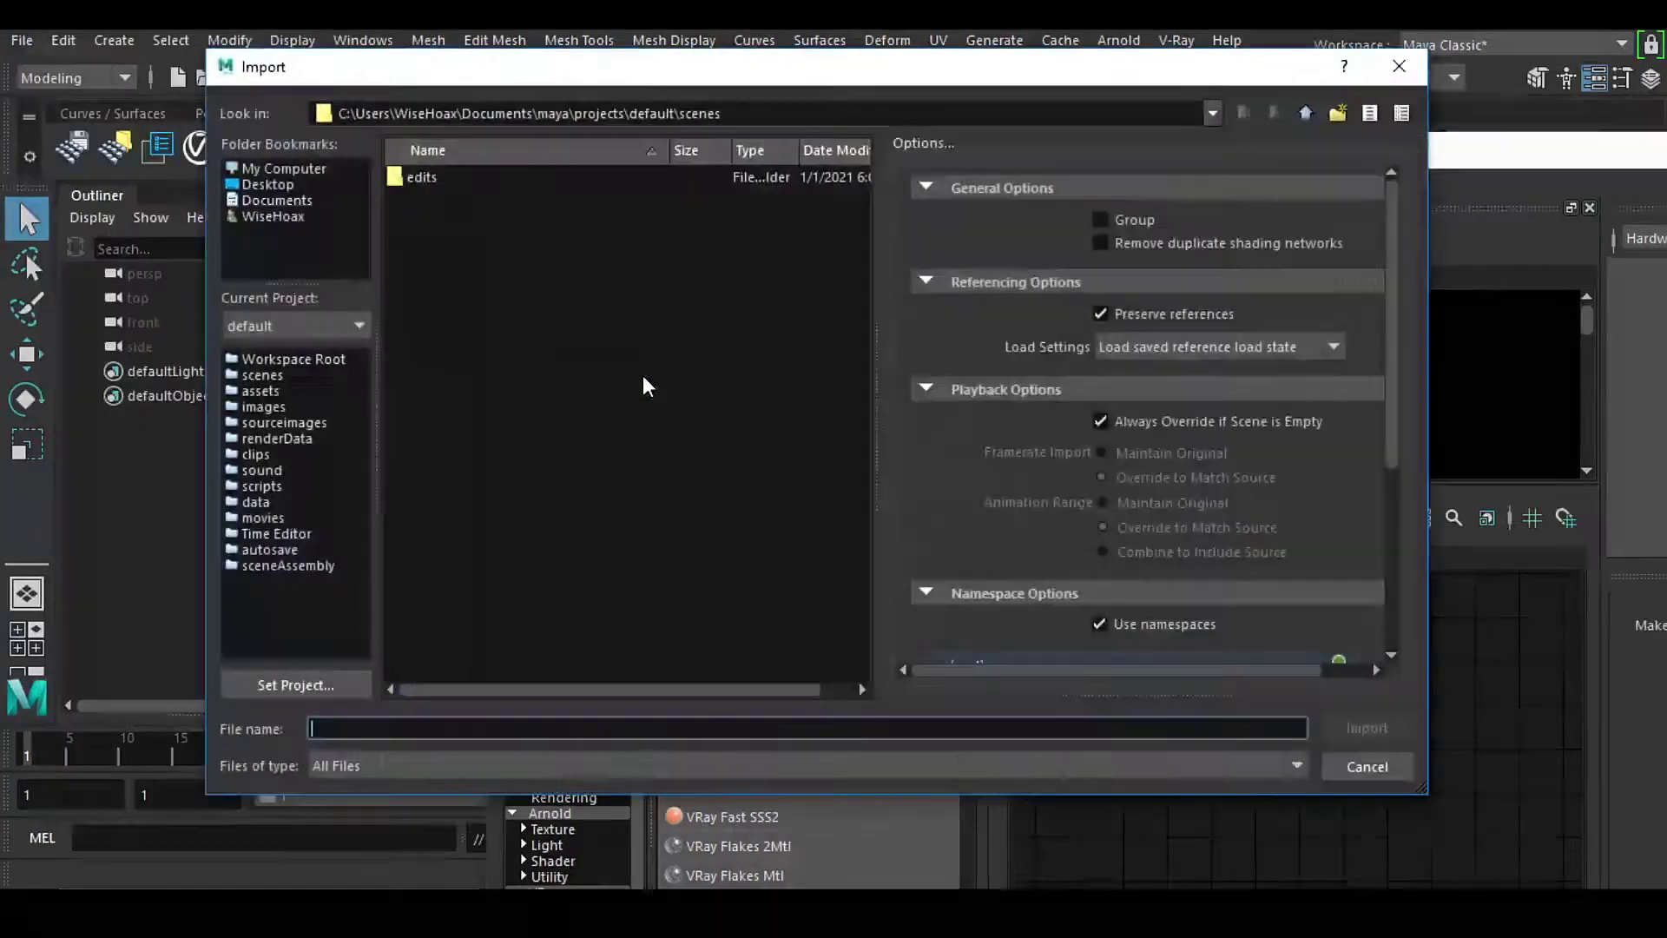
left_click(273, 184)
left_click(445, 258)
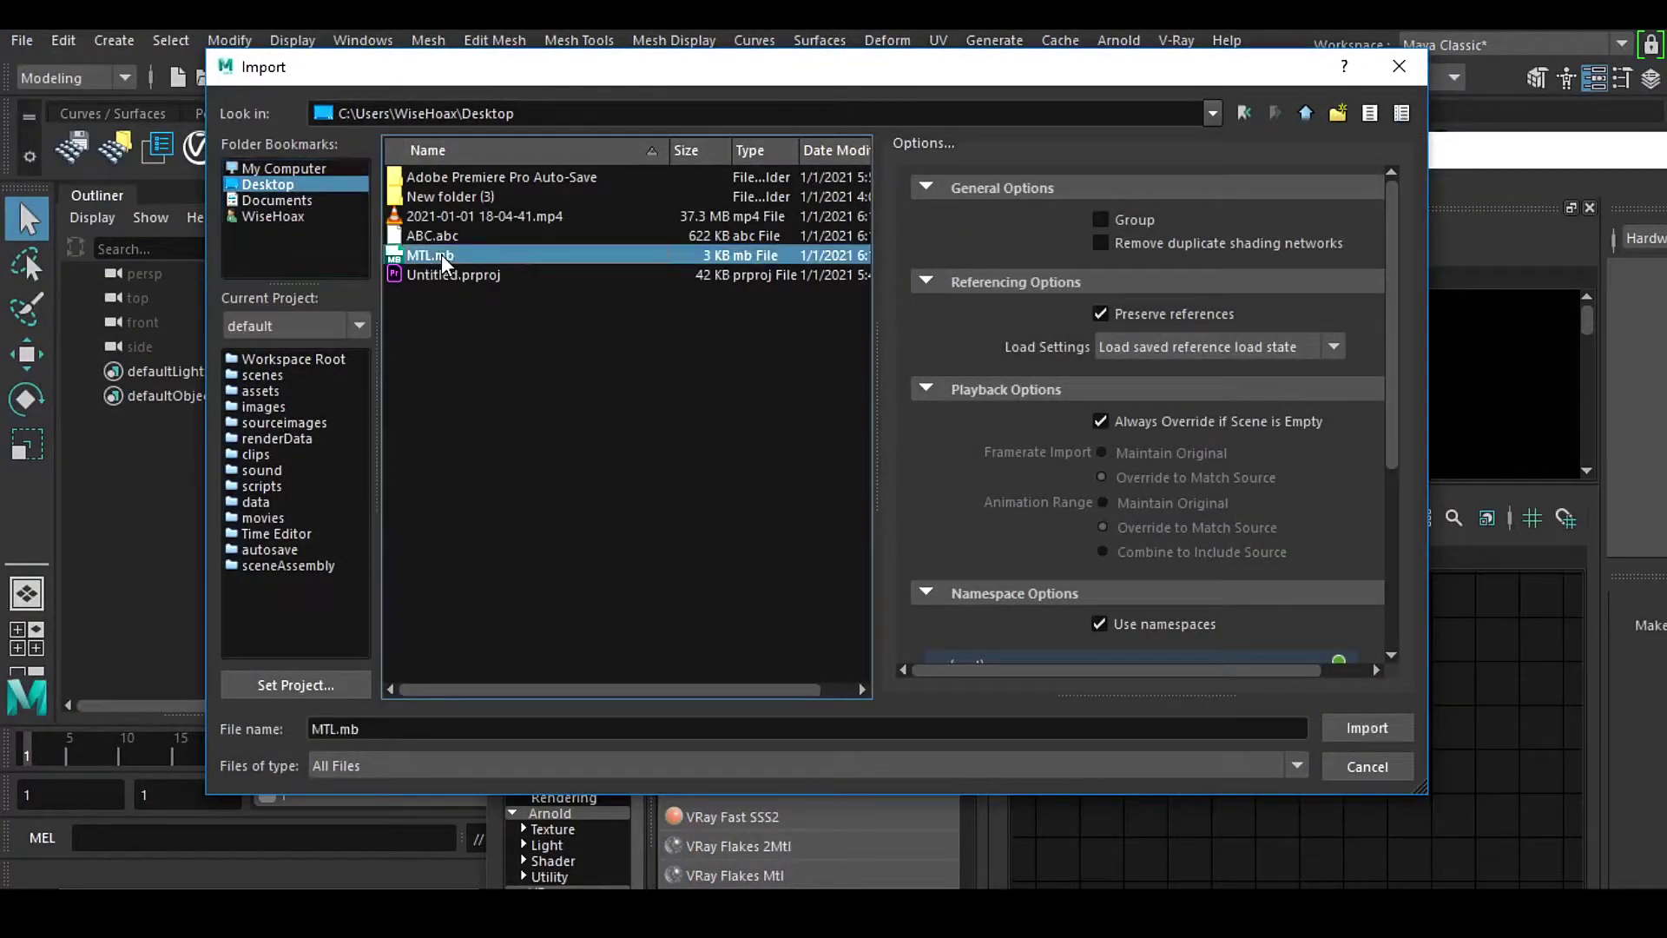
left_click(1380, 769)
Step: Import MTL.mb from the Desktop through the Hypershade and enlarge the Hypershade window to view the imported materials
left_click(516, 184)
left_click(542, 224)
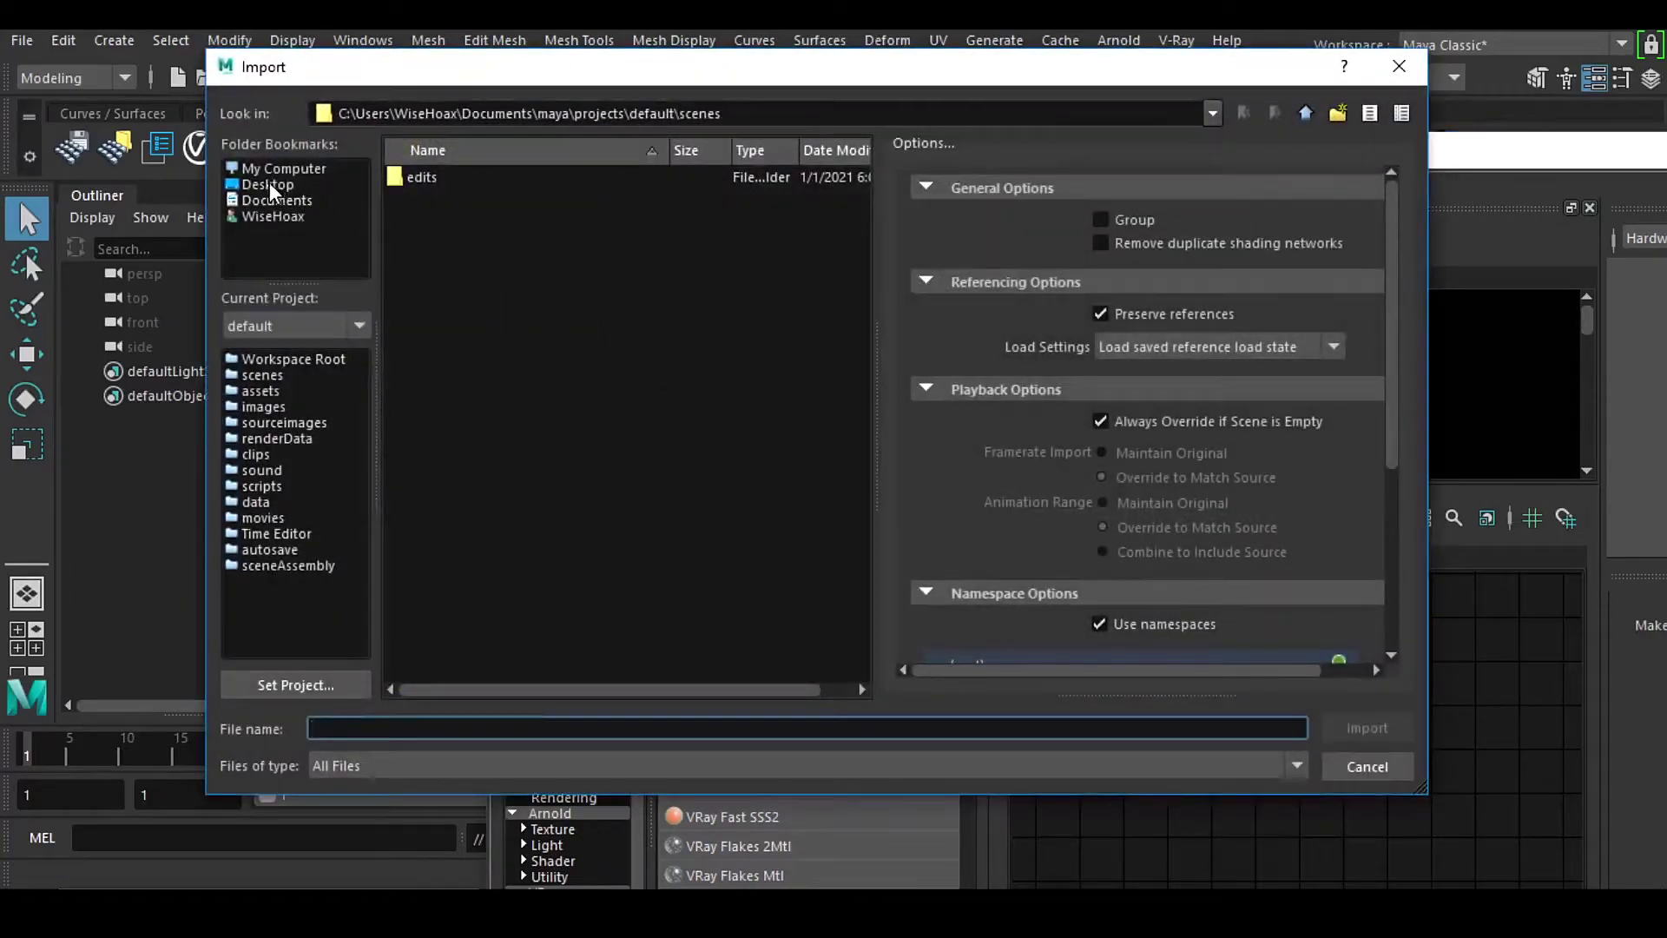
left_click(269, 184)
double_click(437, 256)
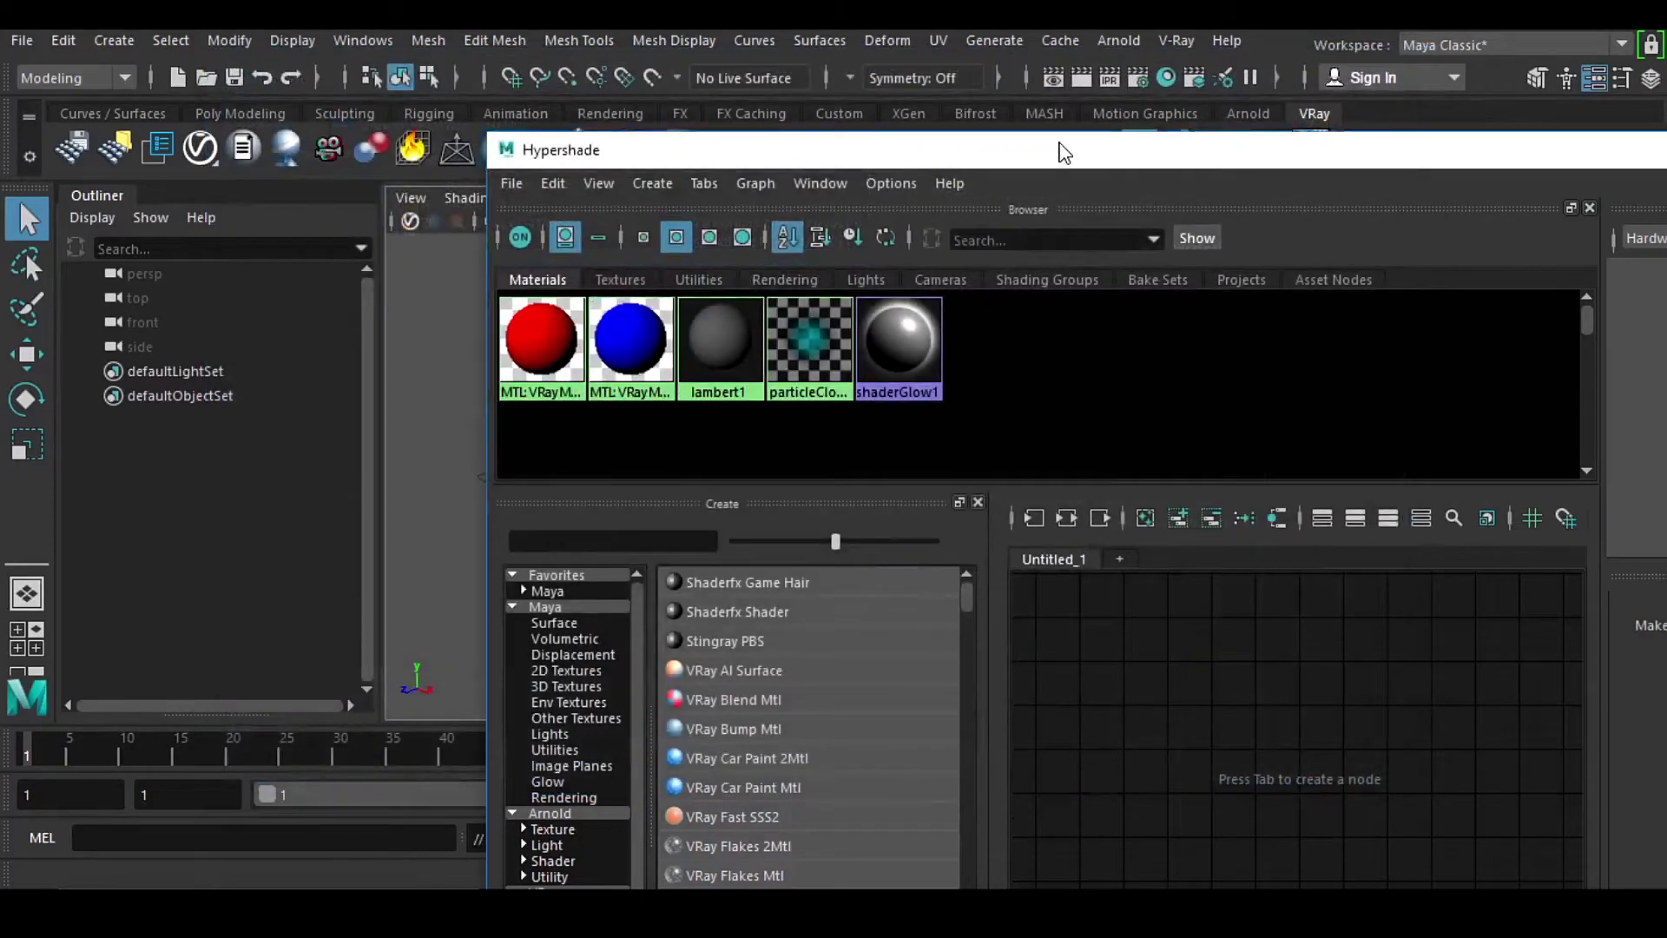
double_click(1064, 152)
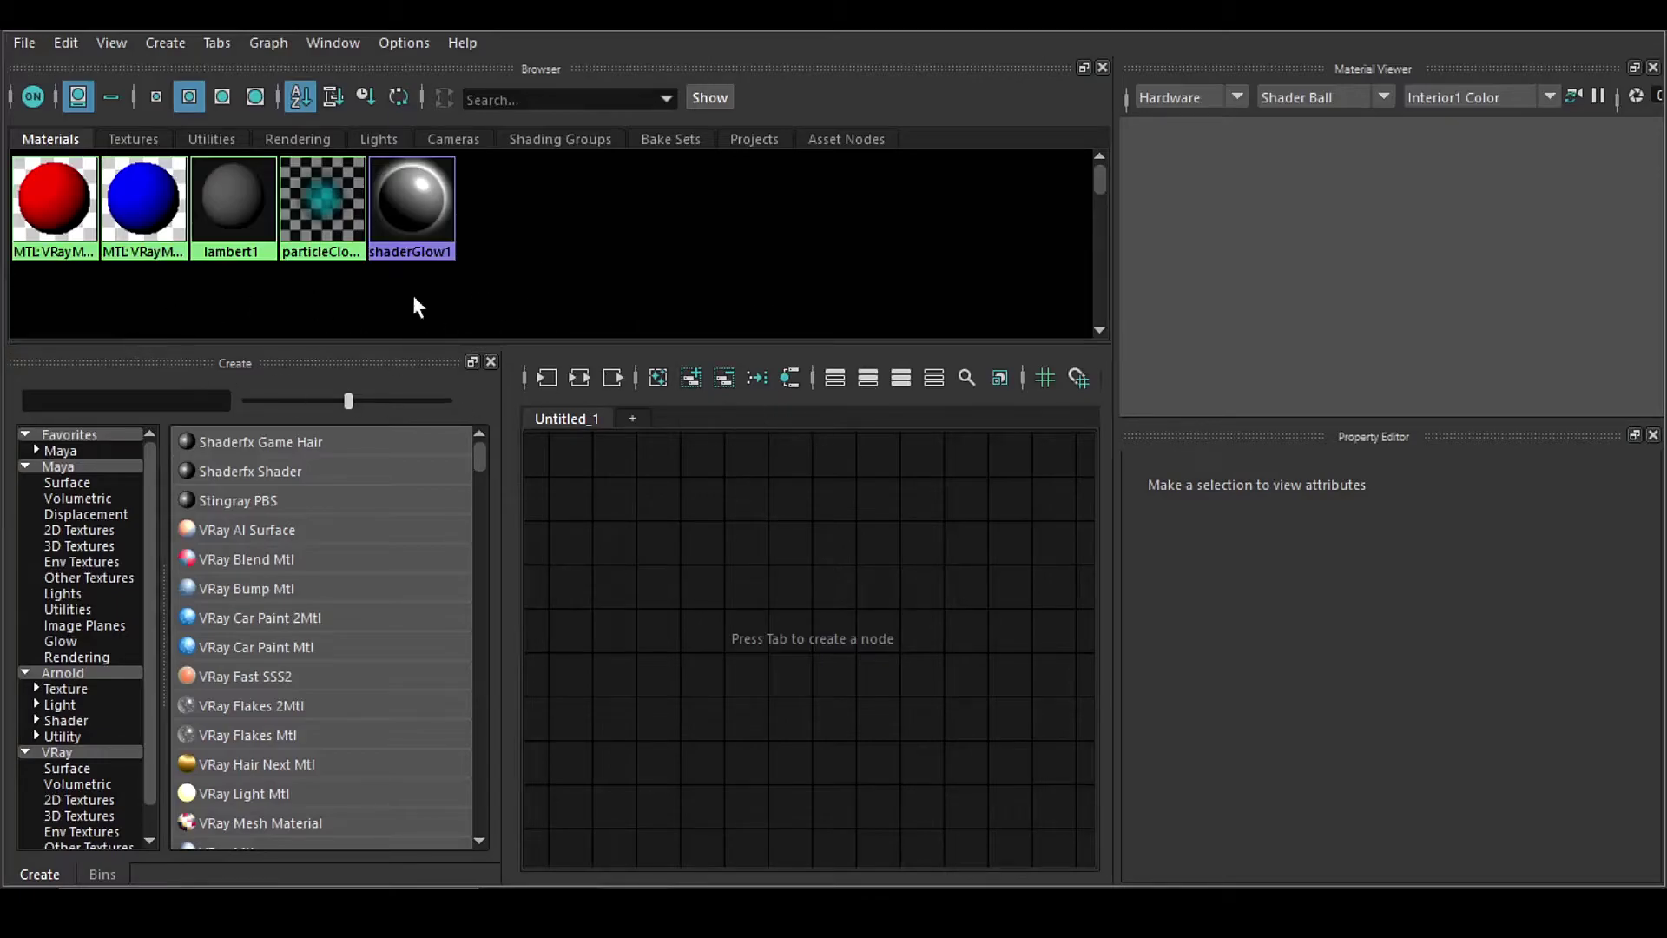
Step: Close the Hypershade, import ABC.abc from the Desktop as an Alembic cache, and frame the car in the viewport
left_click(1644, 29)
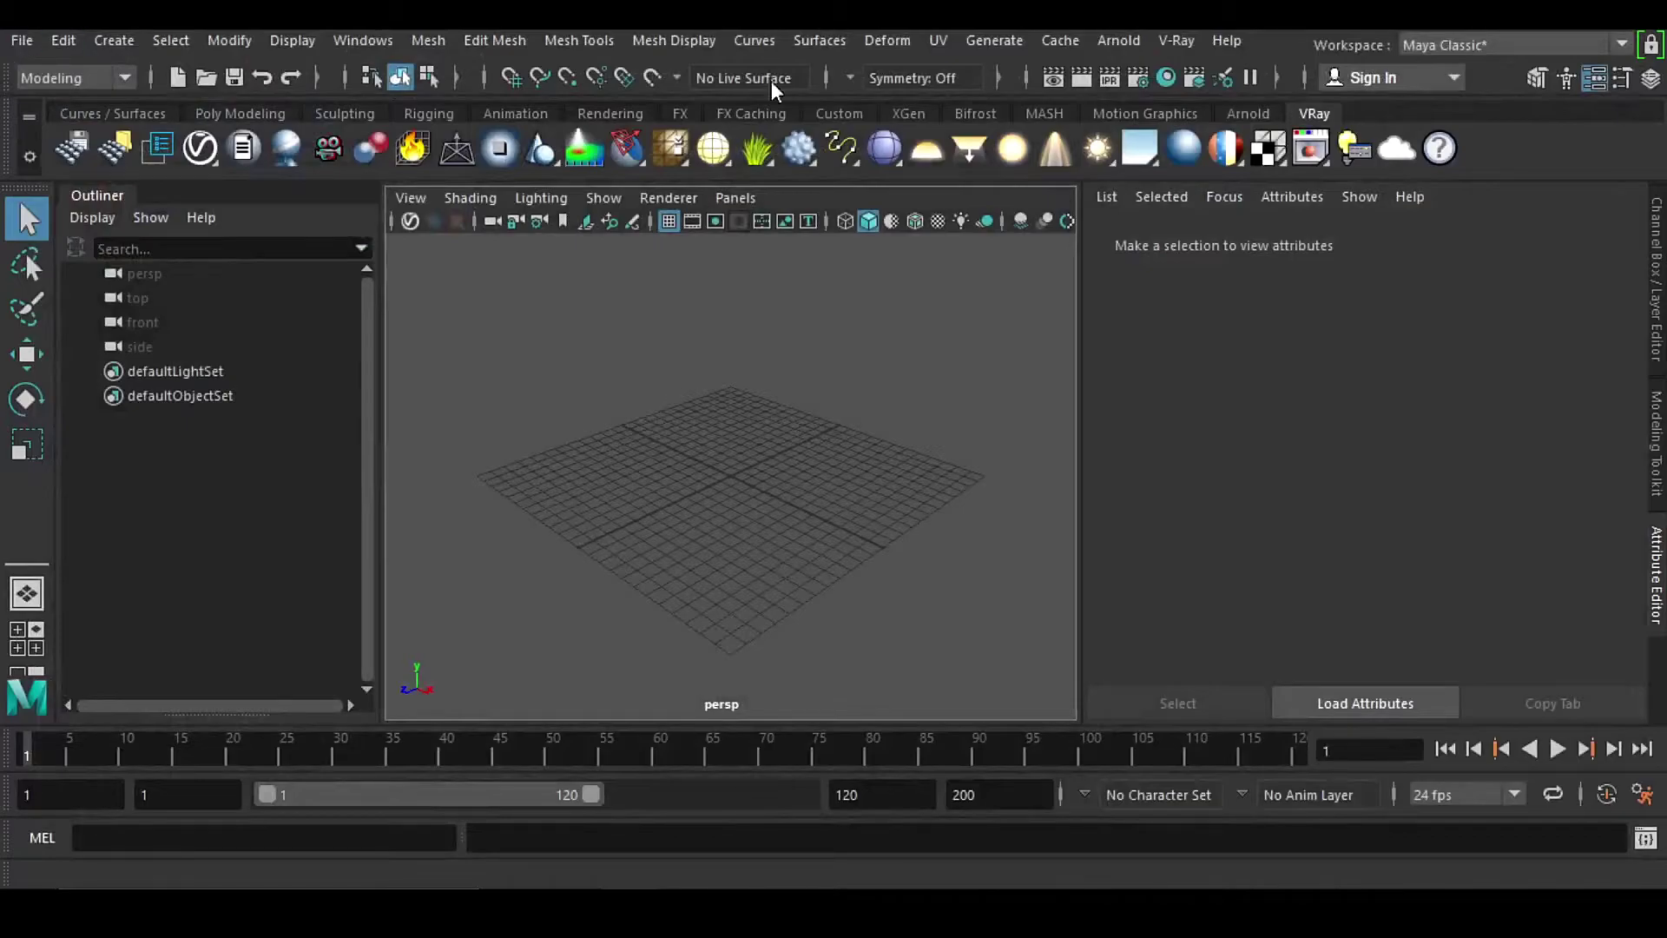
left_click(1077, 42)
mouse_move(1103, 85)
left_click(1349, 154)
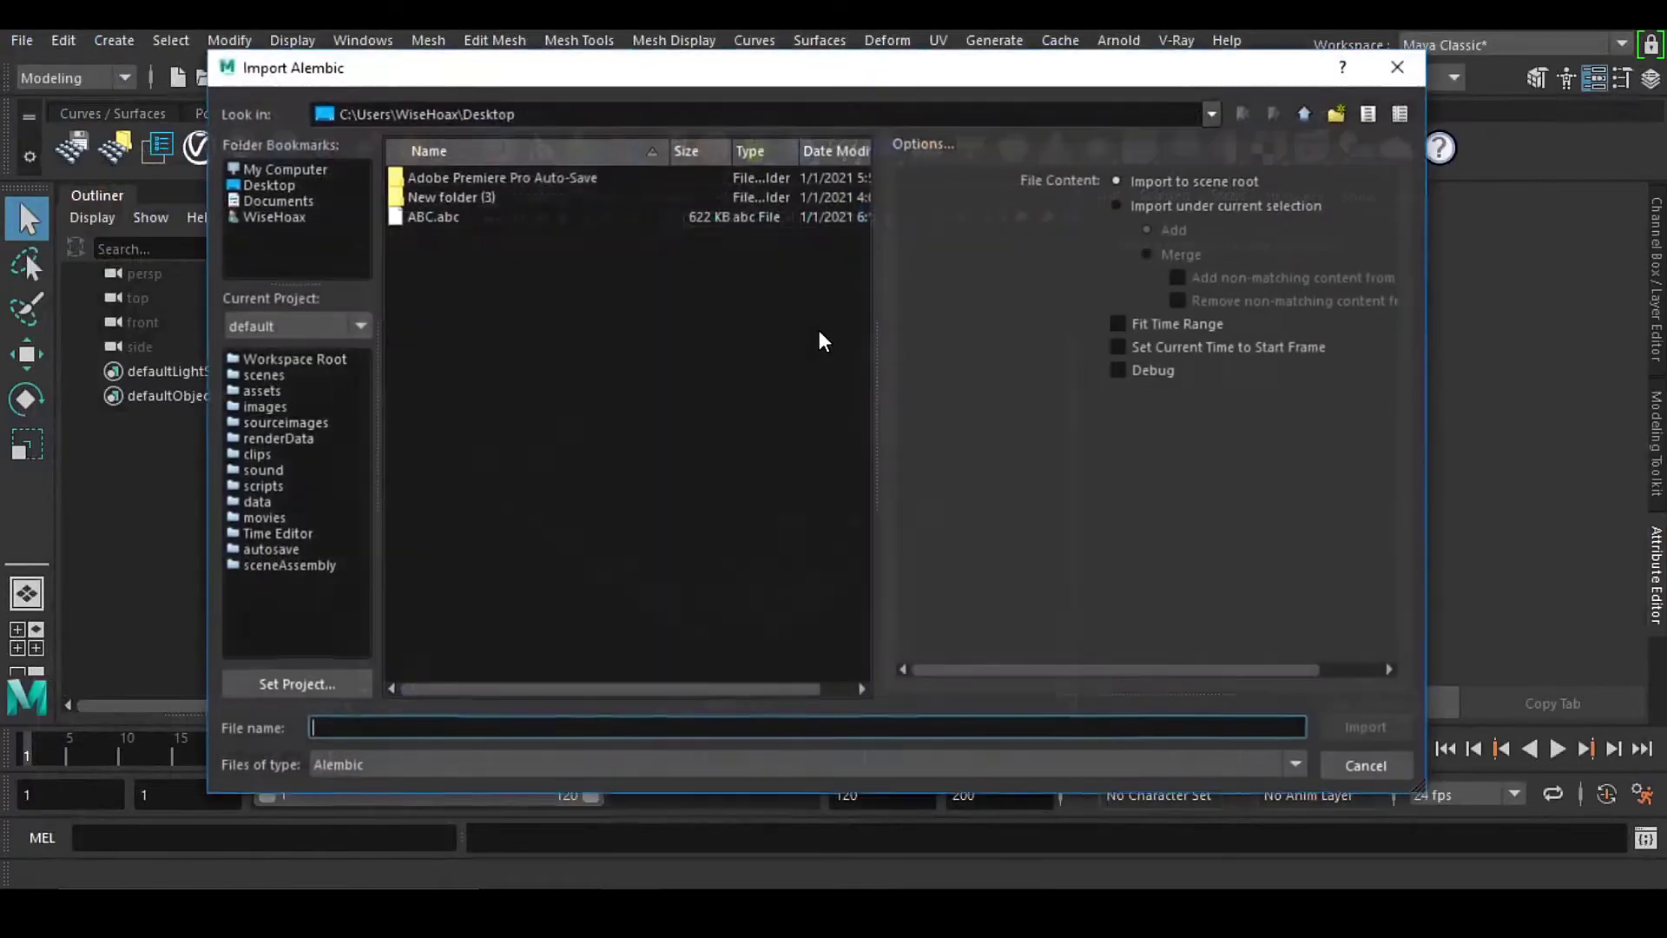
double_click(451, 210)
key("f")
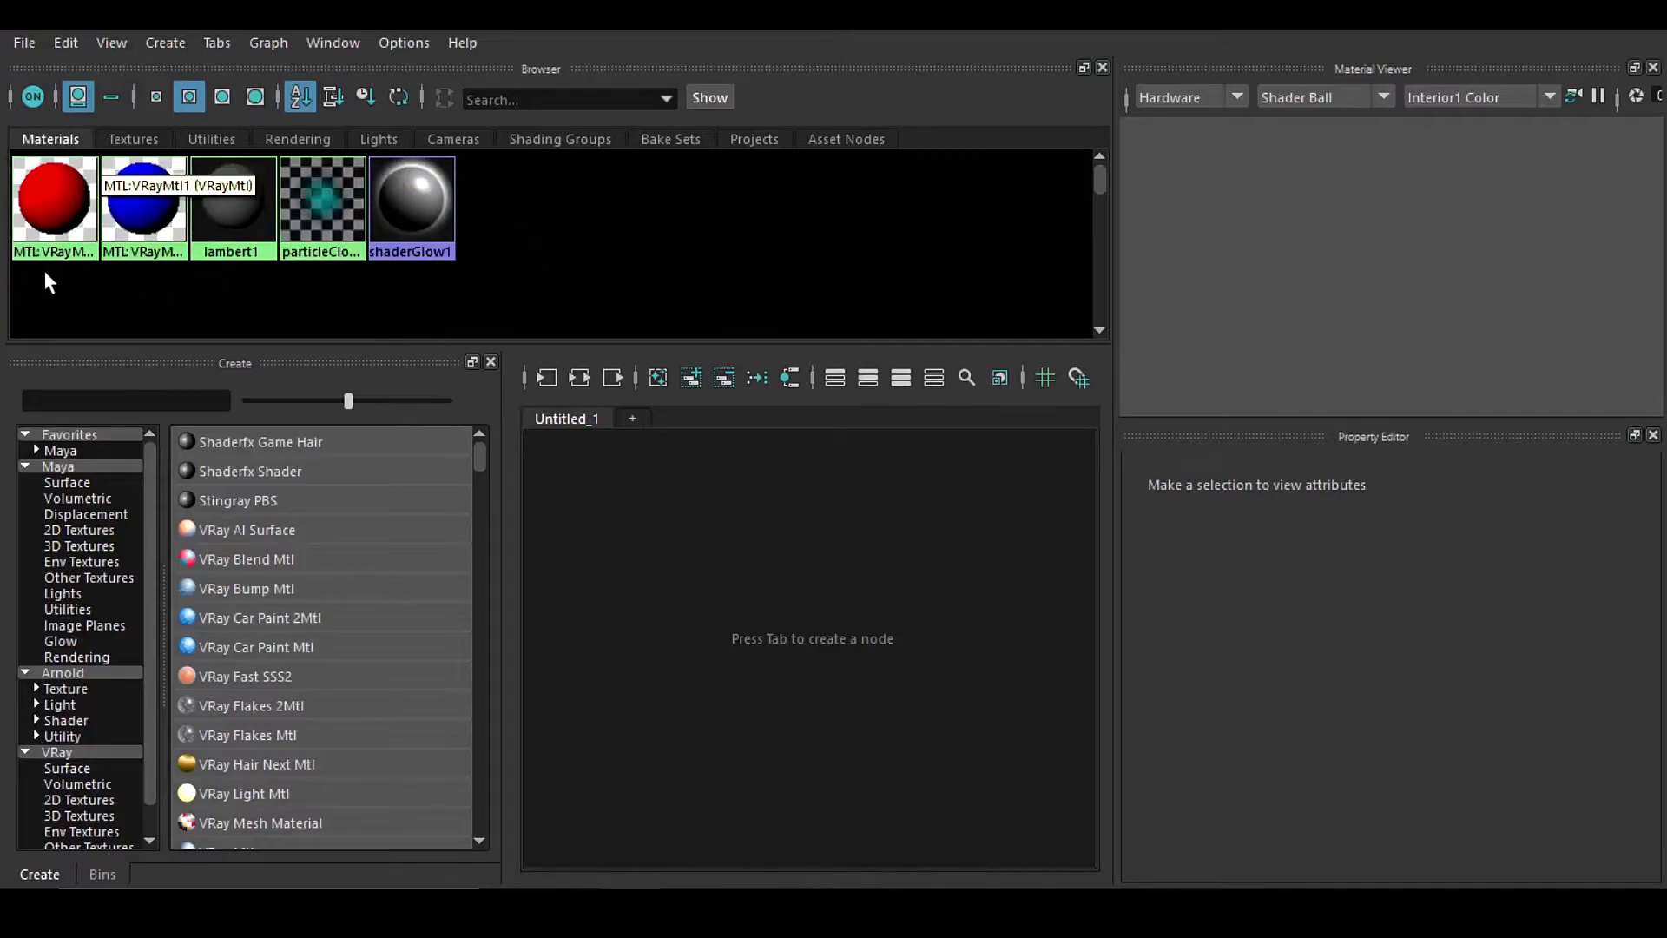
Step: Graph both imported V-Ray materials in the Hypershade and examine the namespace prefix on their node names
left_click(55, 195)
left_click(134, 203, "shift")
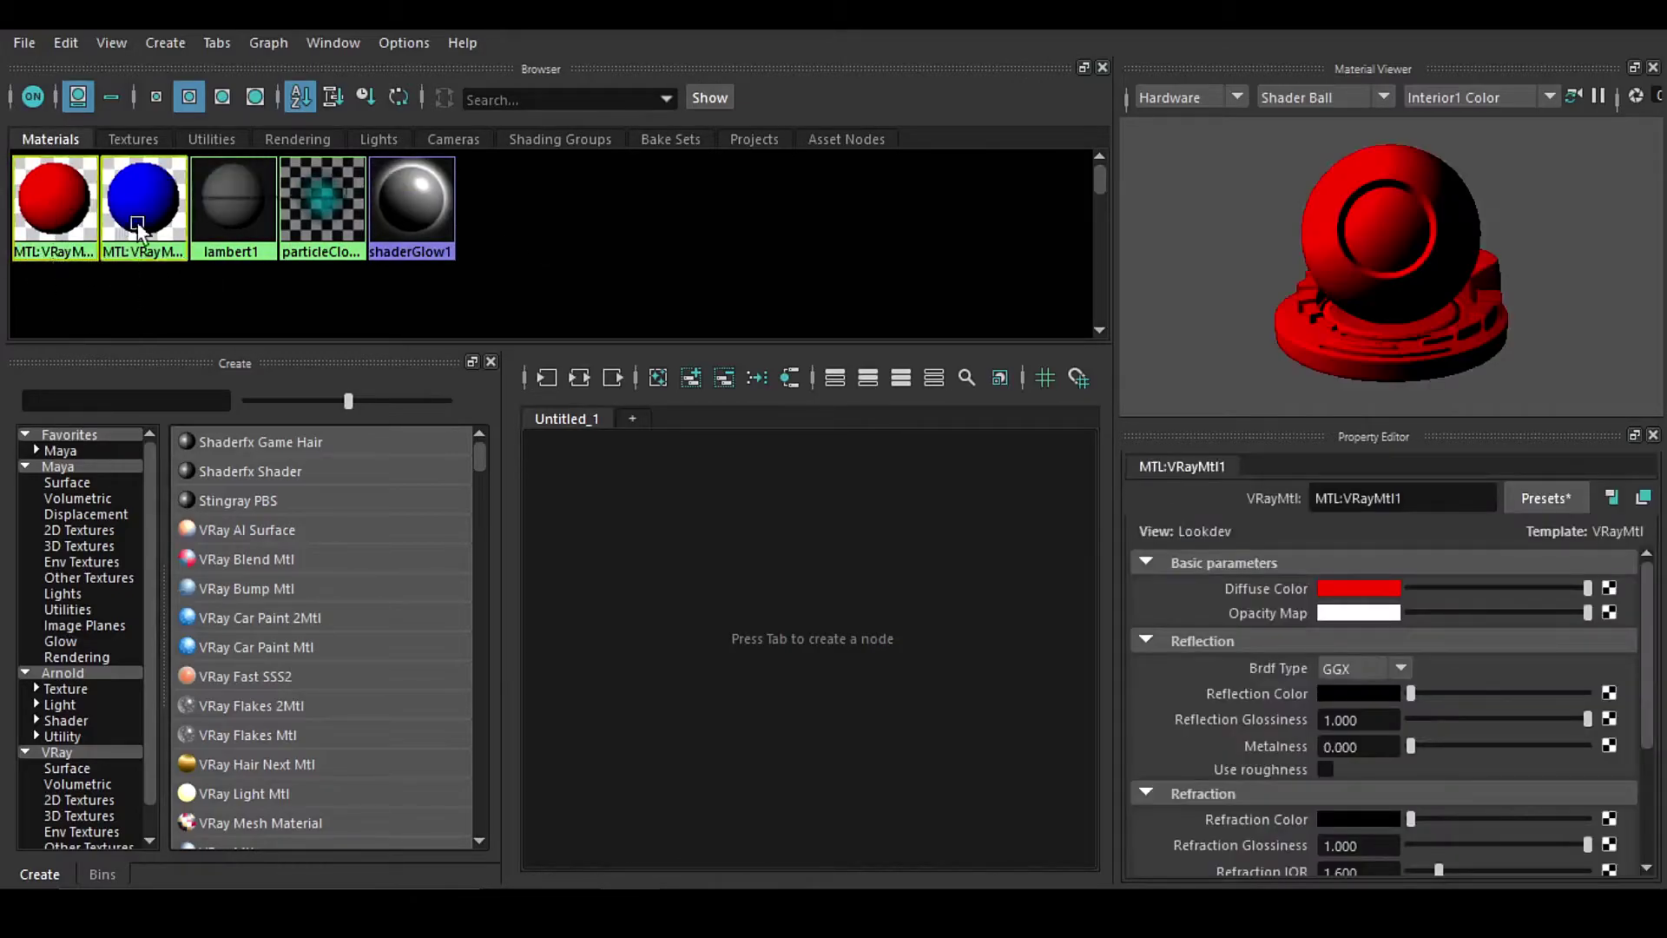
left_click(579, 378)
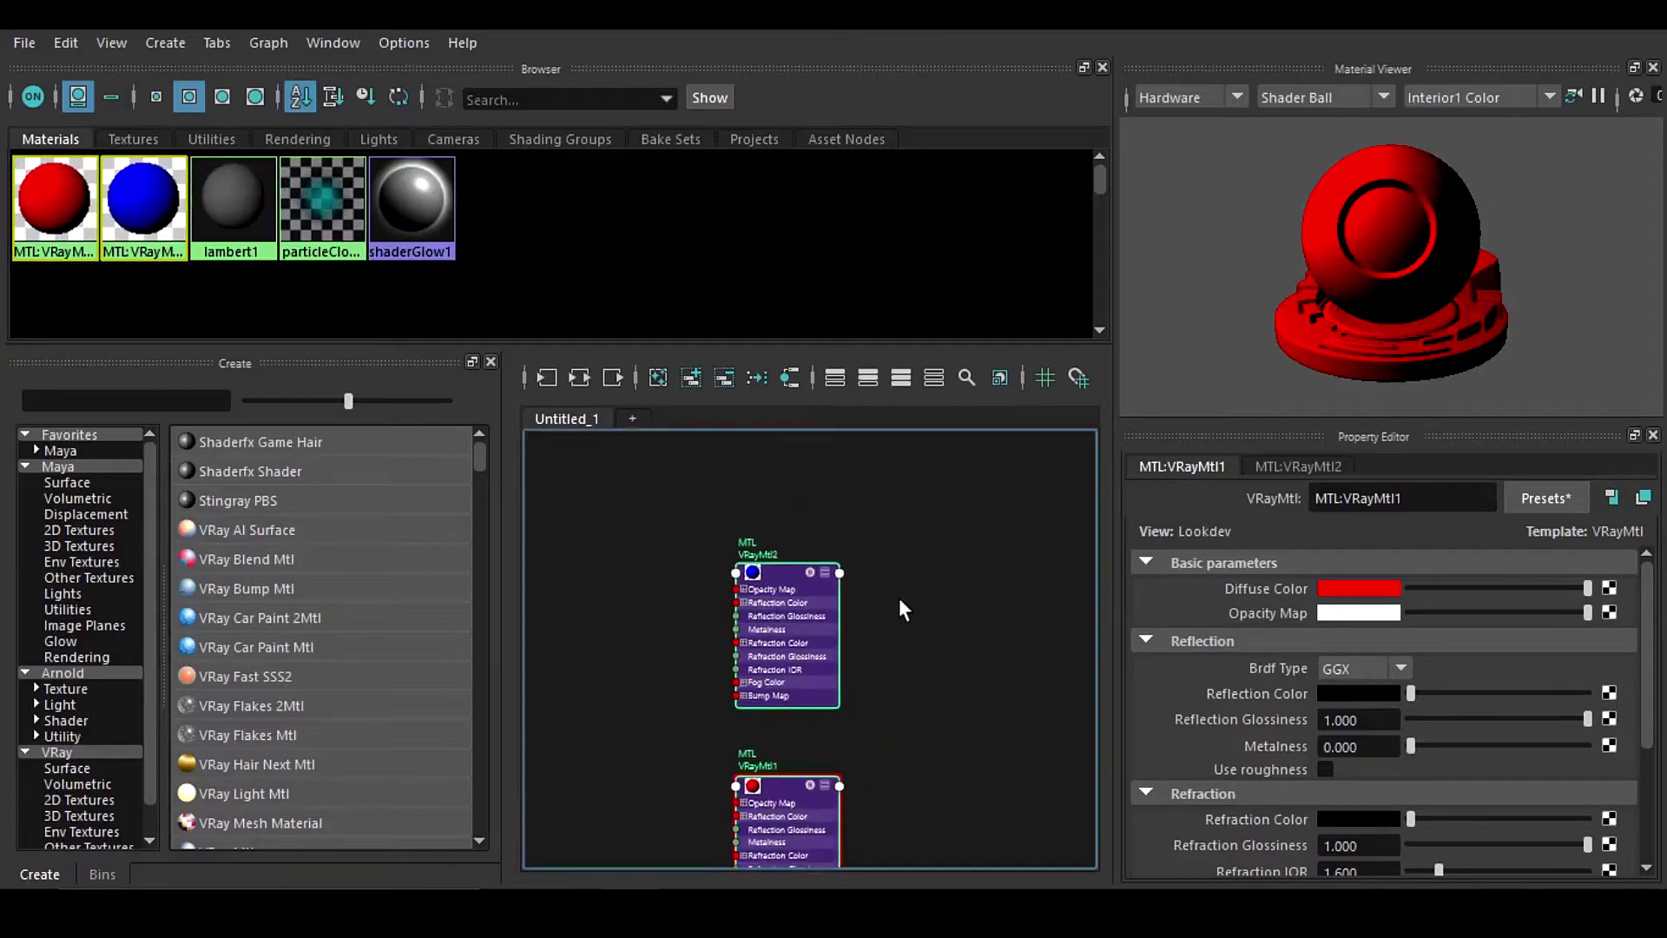
scroll(860, 654, "up", 2)
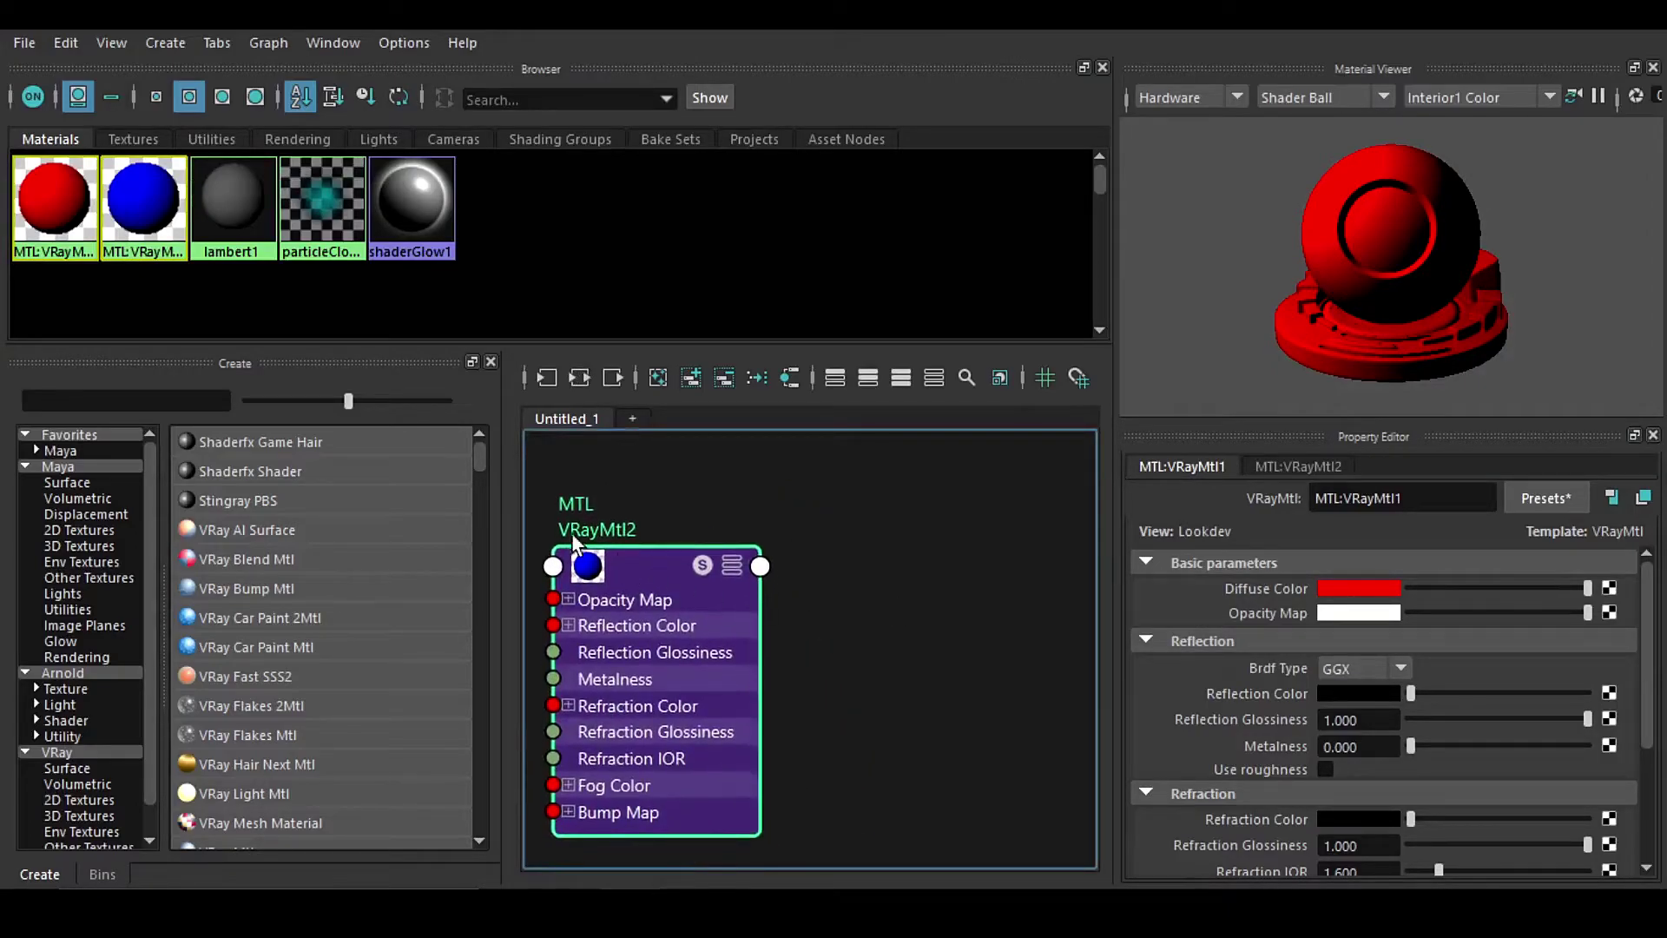
left_click(626, 550)
middle_click_drag(878, 712, 889, 601, "alt")
left_click(679, 741)
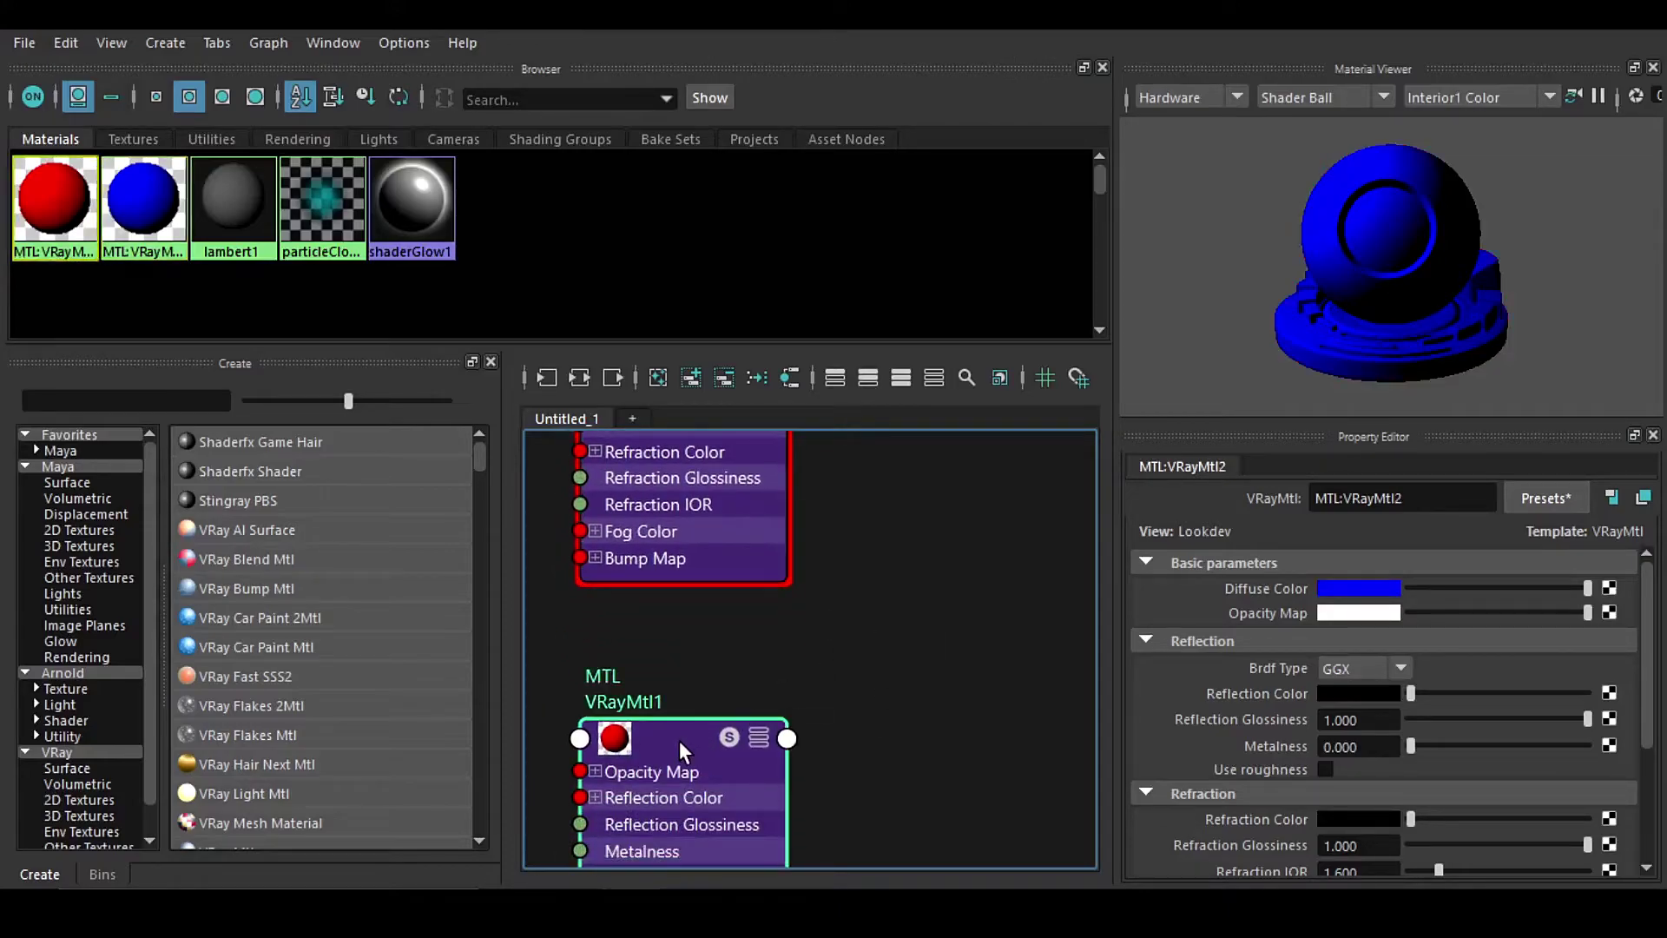
Step: Inspect the MTL prefix on both V-Ray material nodes in the graph, close the Hypershade and clear the selection
middle_click_drag(696, 653, 692, 842, "alt")
scroll(691, 618, "down", 3)
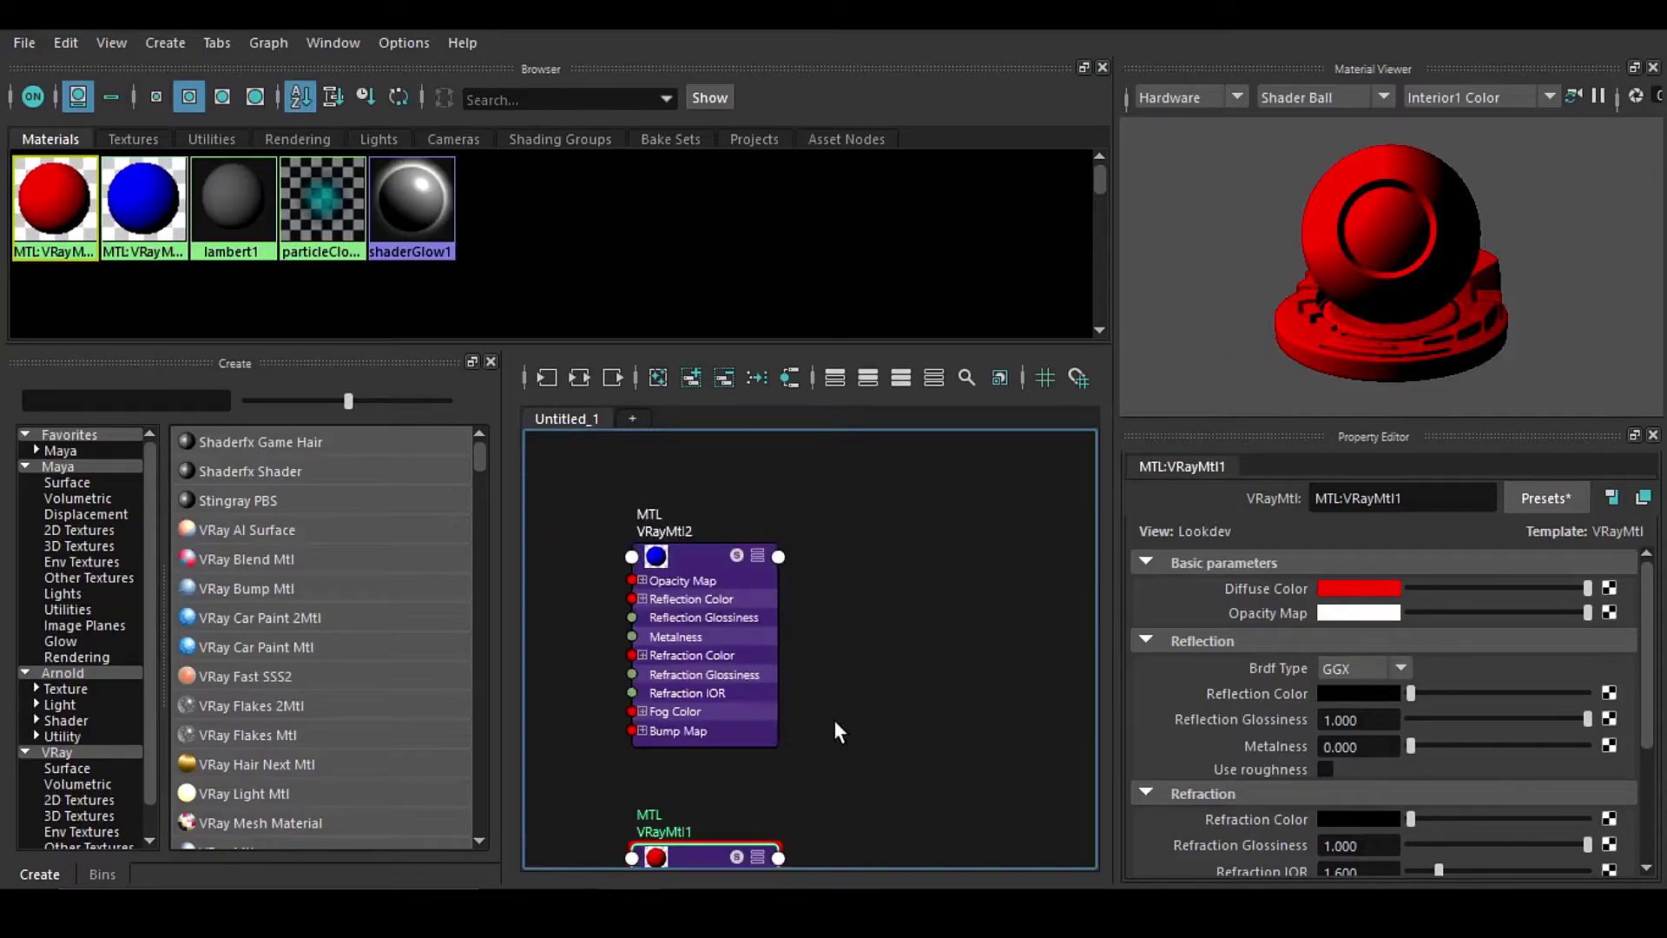
middle_click_drag(672, 508, 661, 451, "alt")
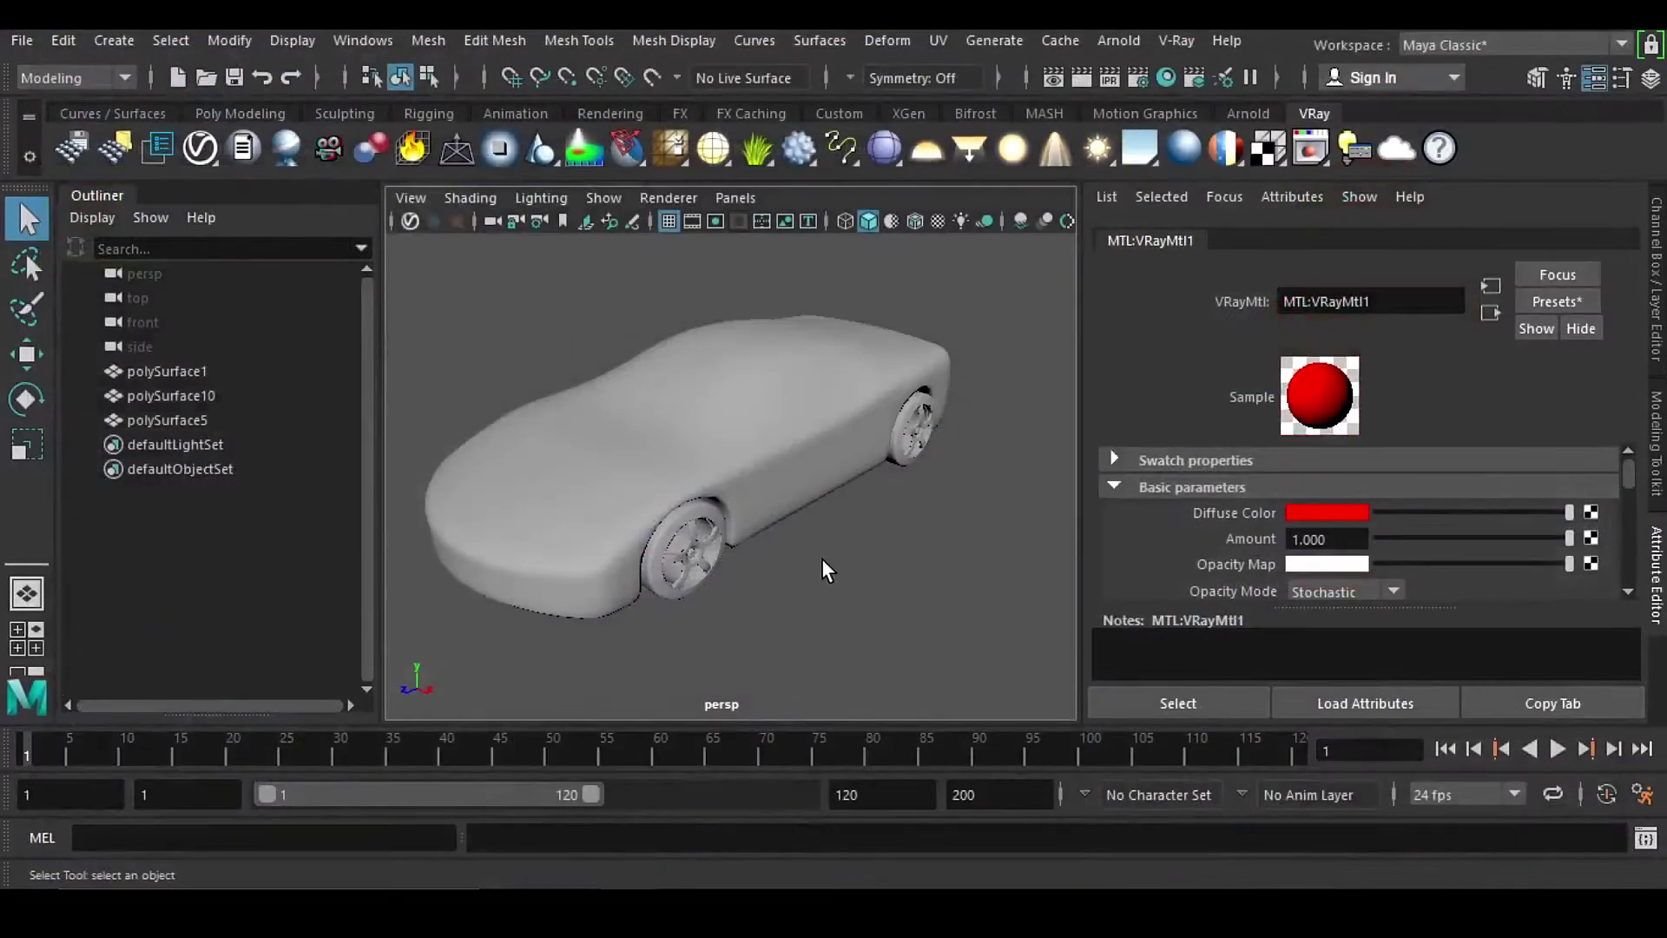
left_click(821, 559)
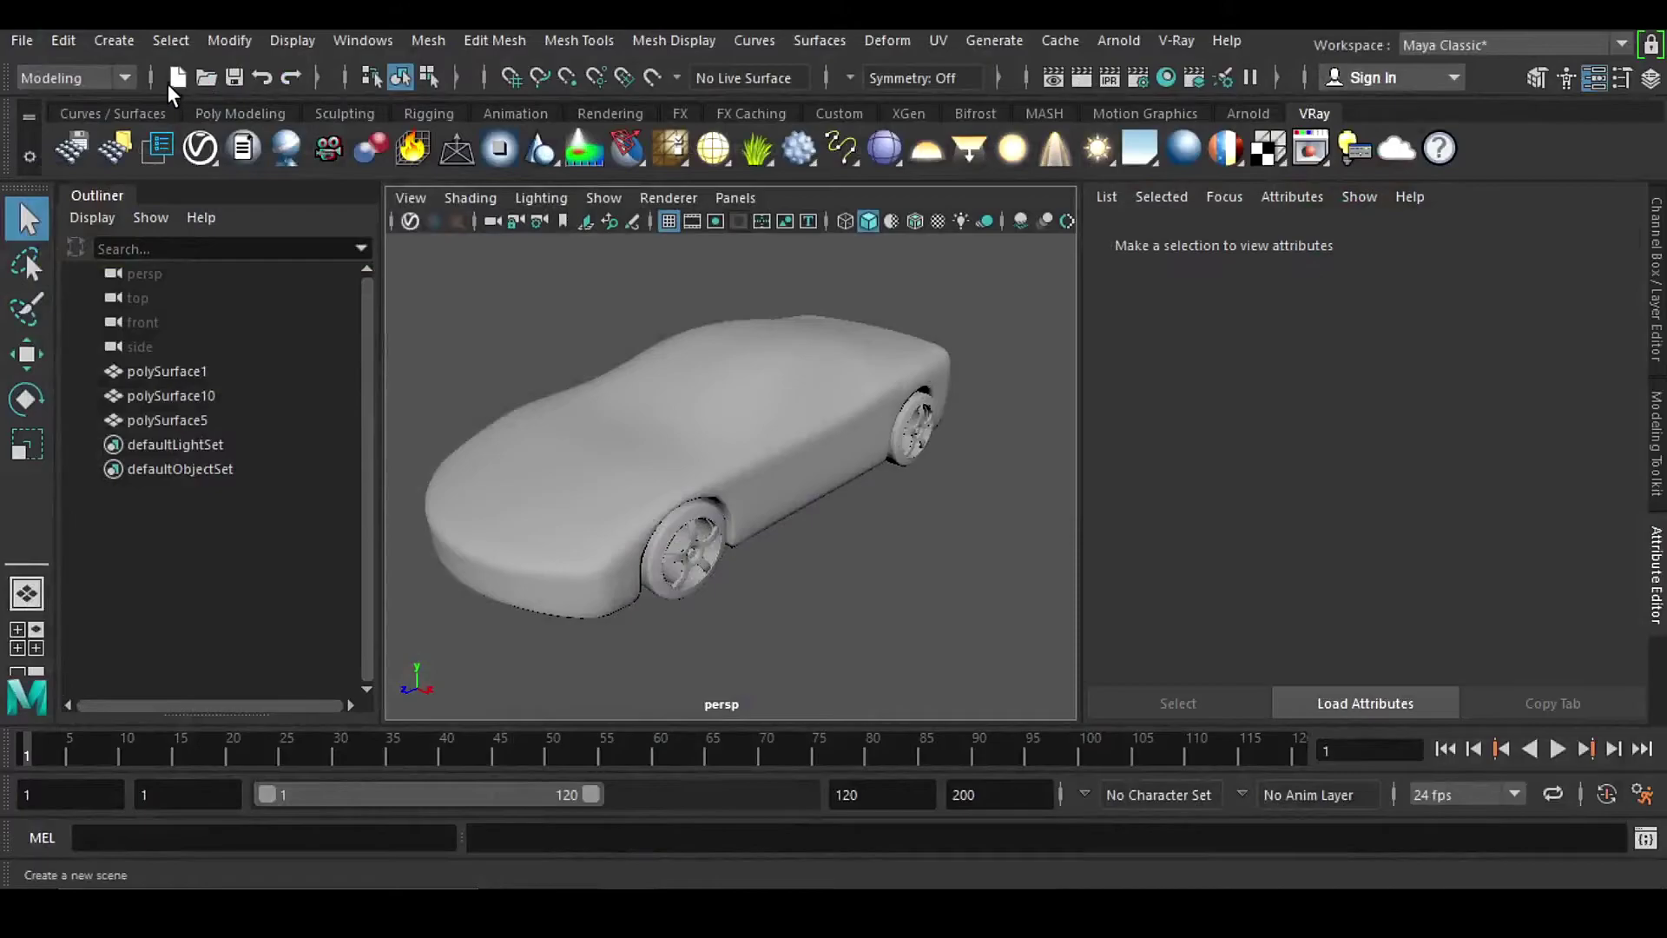
Step: Start a new scene without saving and import MTL.mb from the Desktop, merging it into the root namespace
left_click(178, 78)
left_click(812, 465)
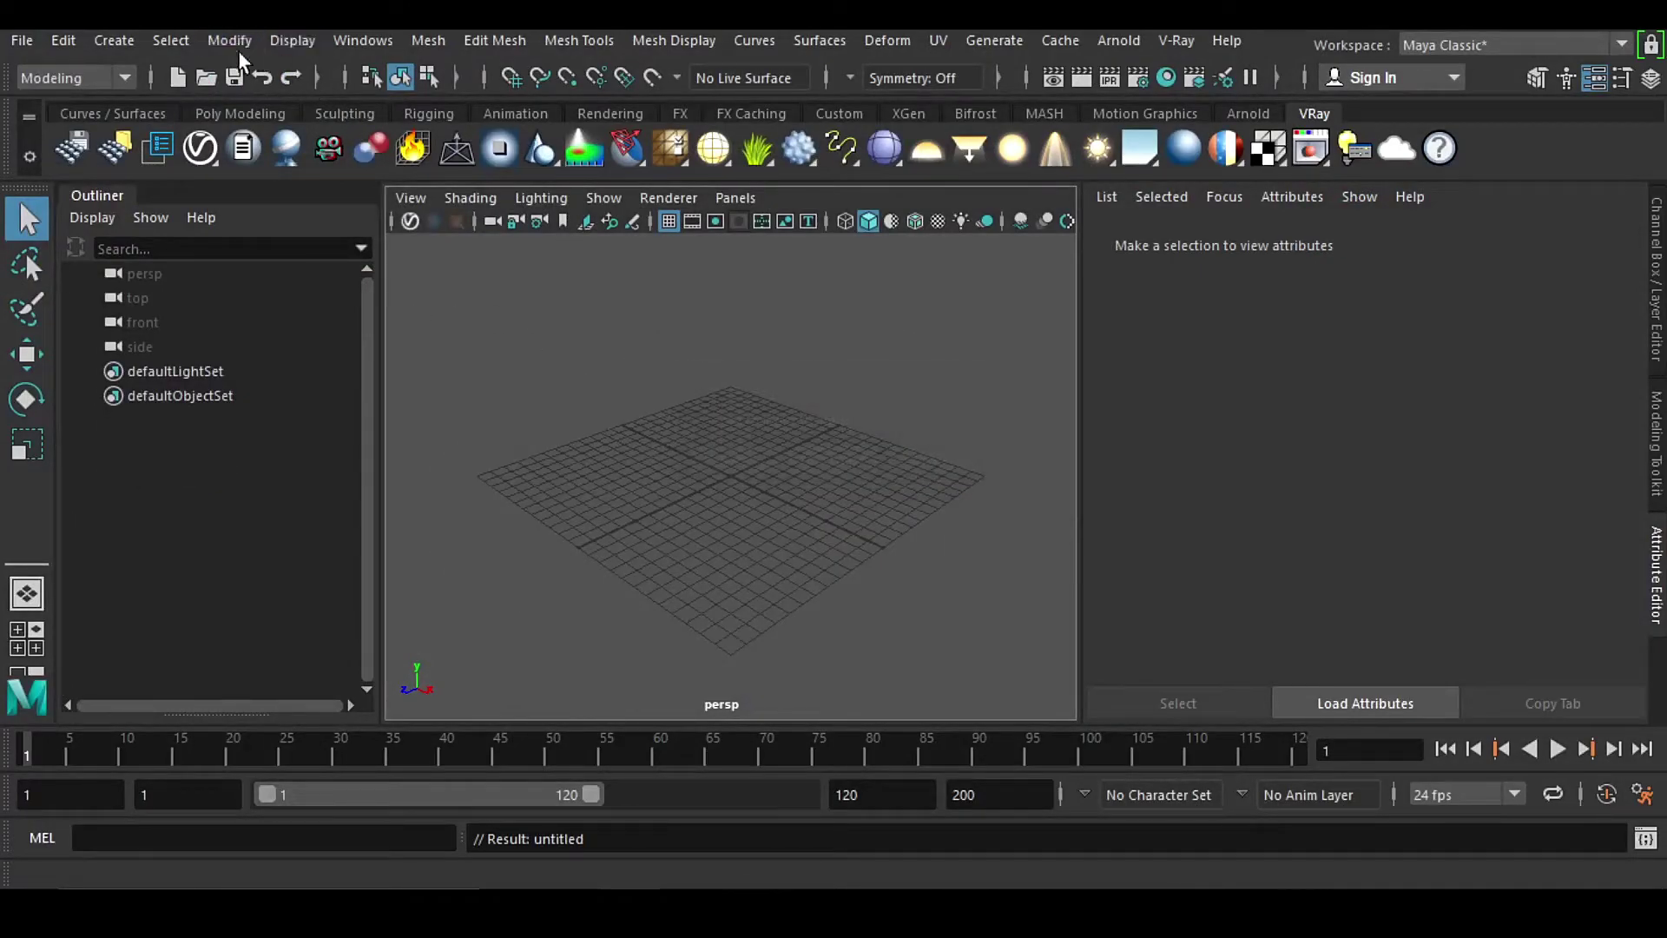
left_click(22, 40)
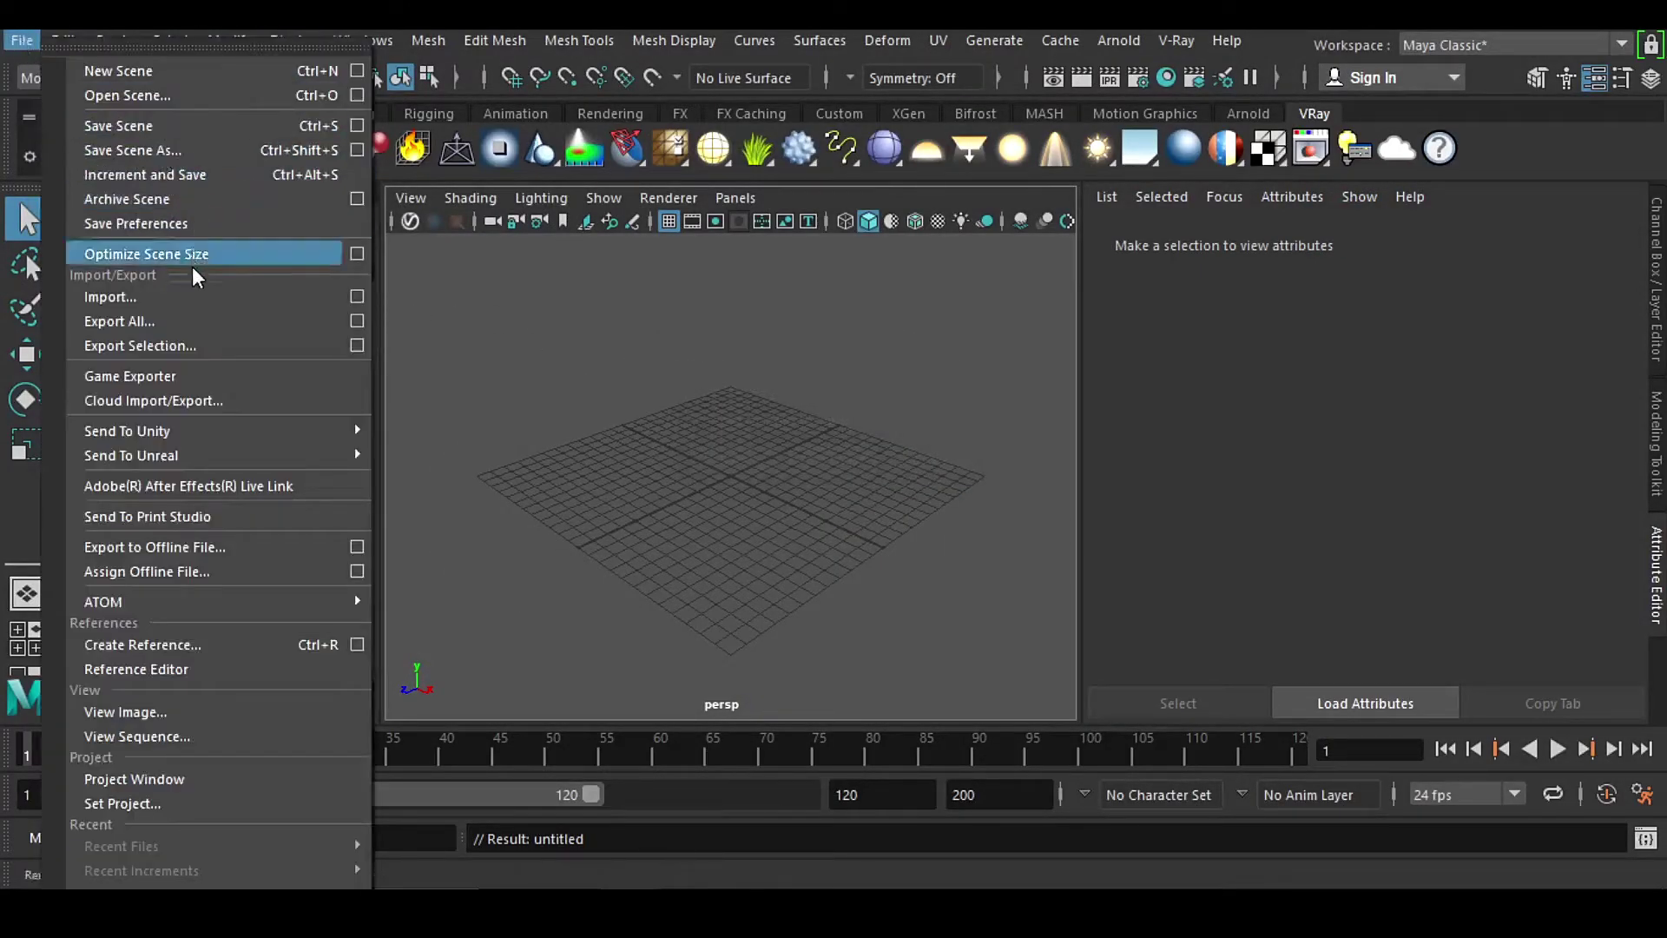
left_click(187, 299)
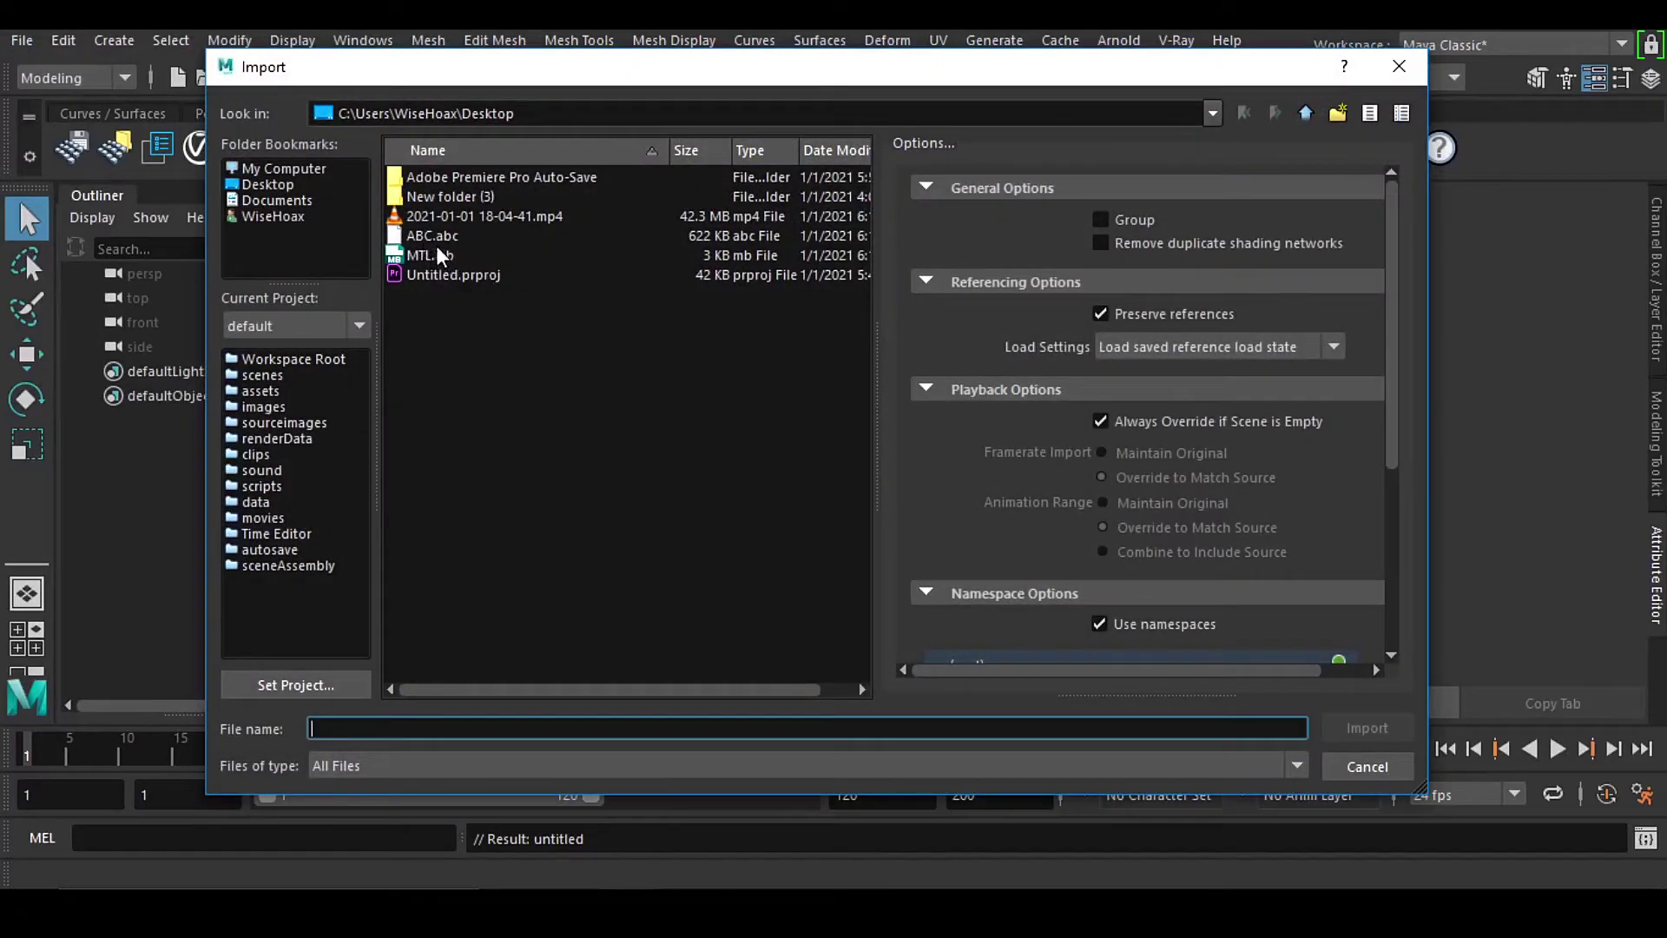
left_click(443, 253)
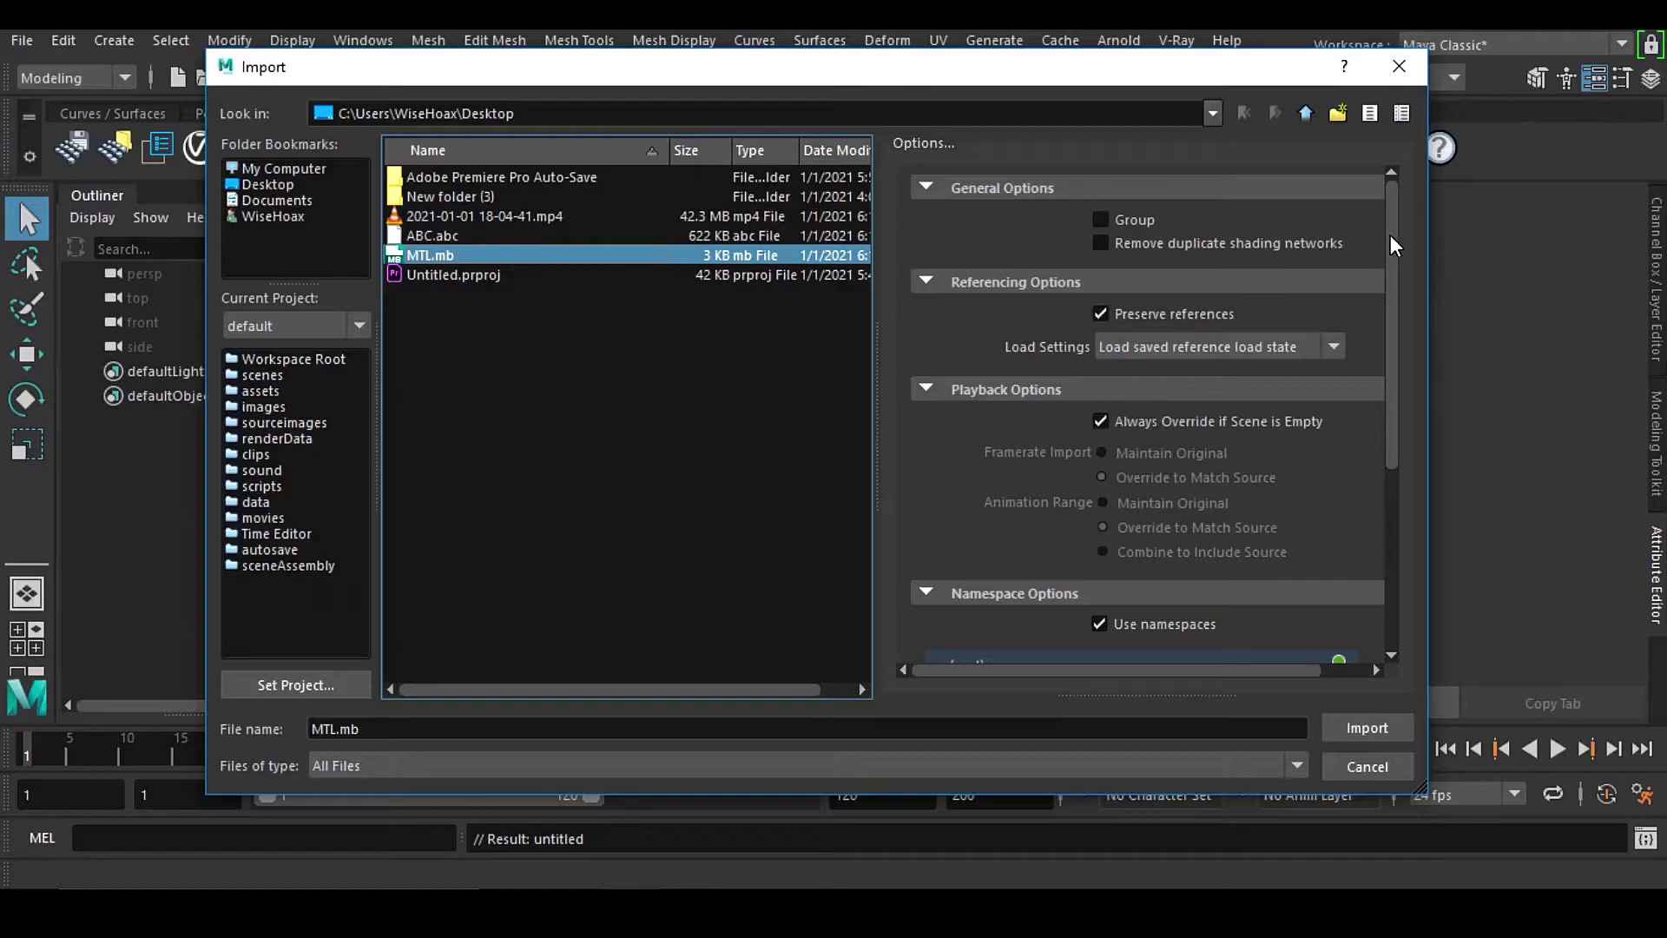
left_click_drag(1393, 251, 1392, 524)
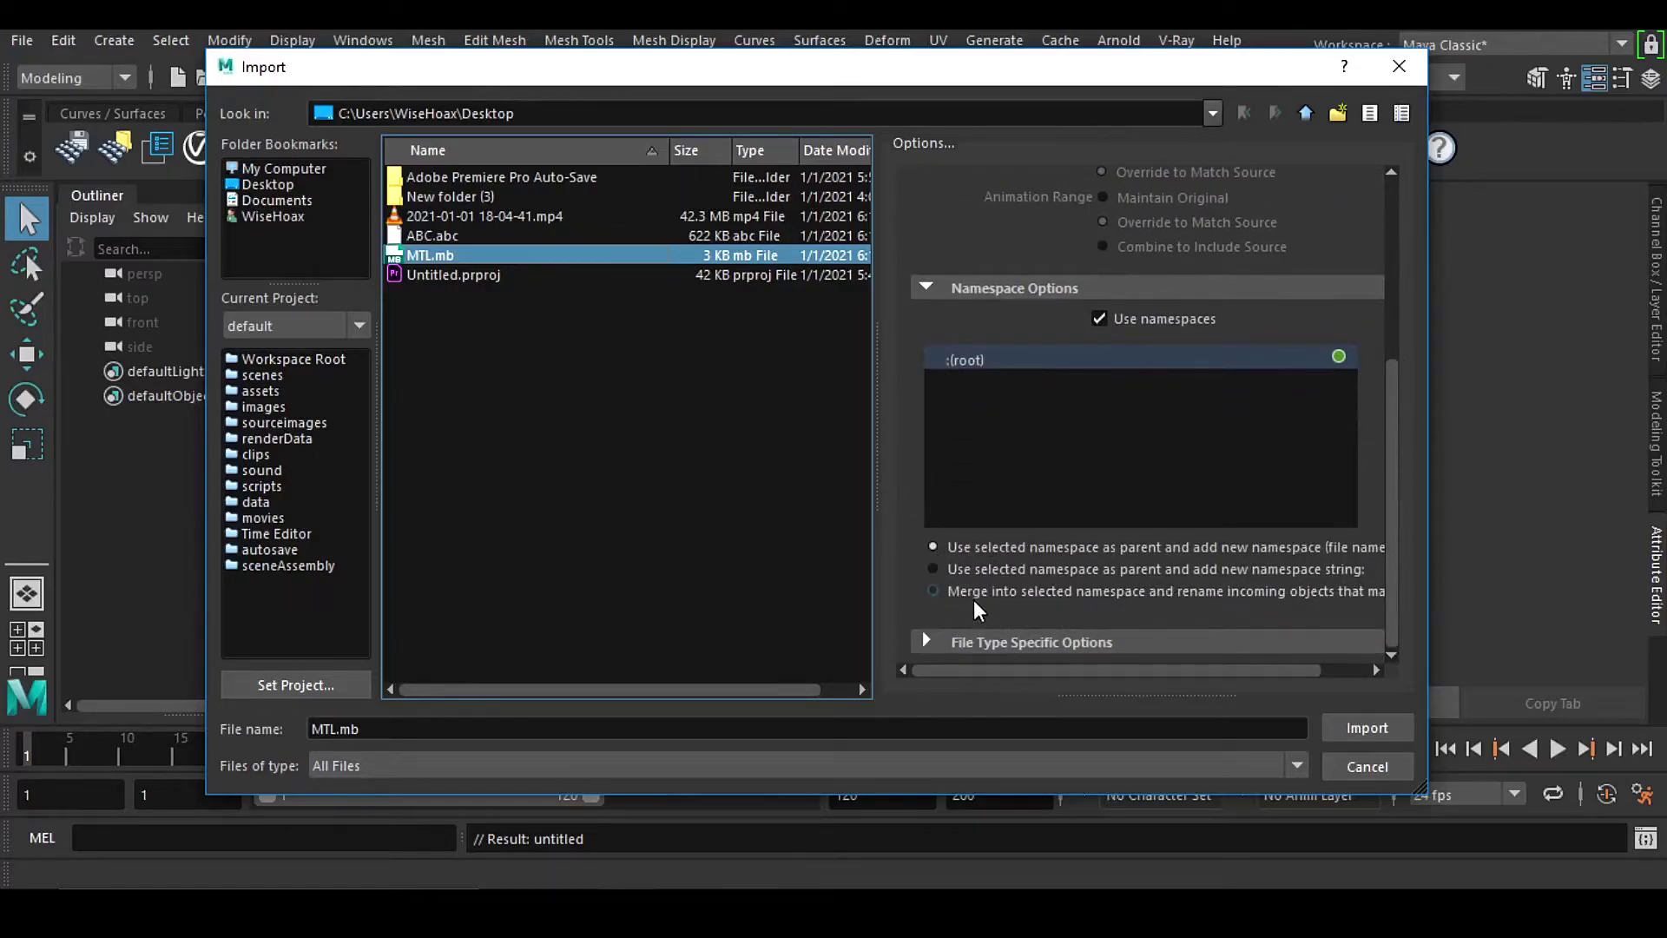
left_click(934, 592)
left_click(1378, 735)
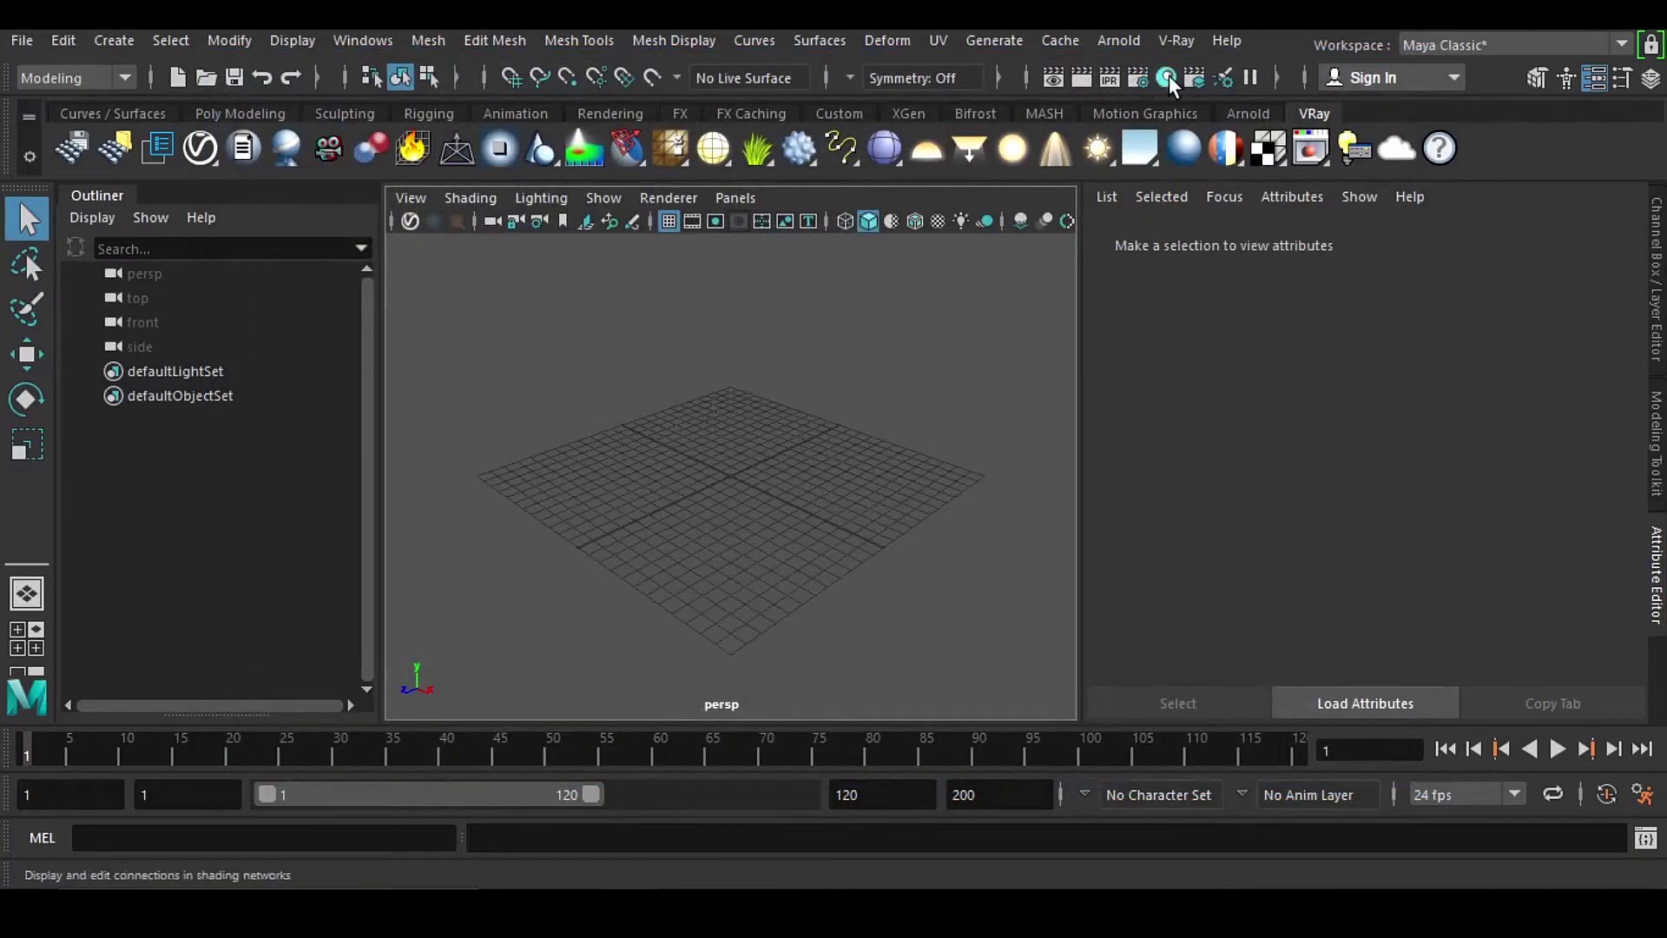
Step: Graph VRayMtl1 and VRayMtl2 in the Hypershade and check their node names for a namespace prefix
left_click(1165, 74)
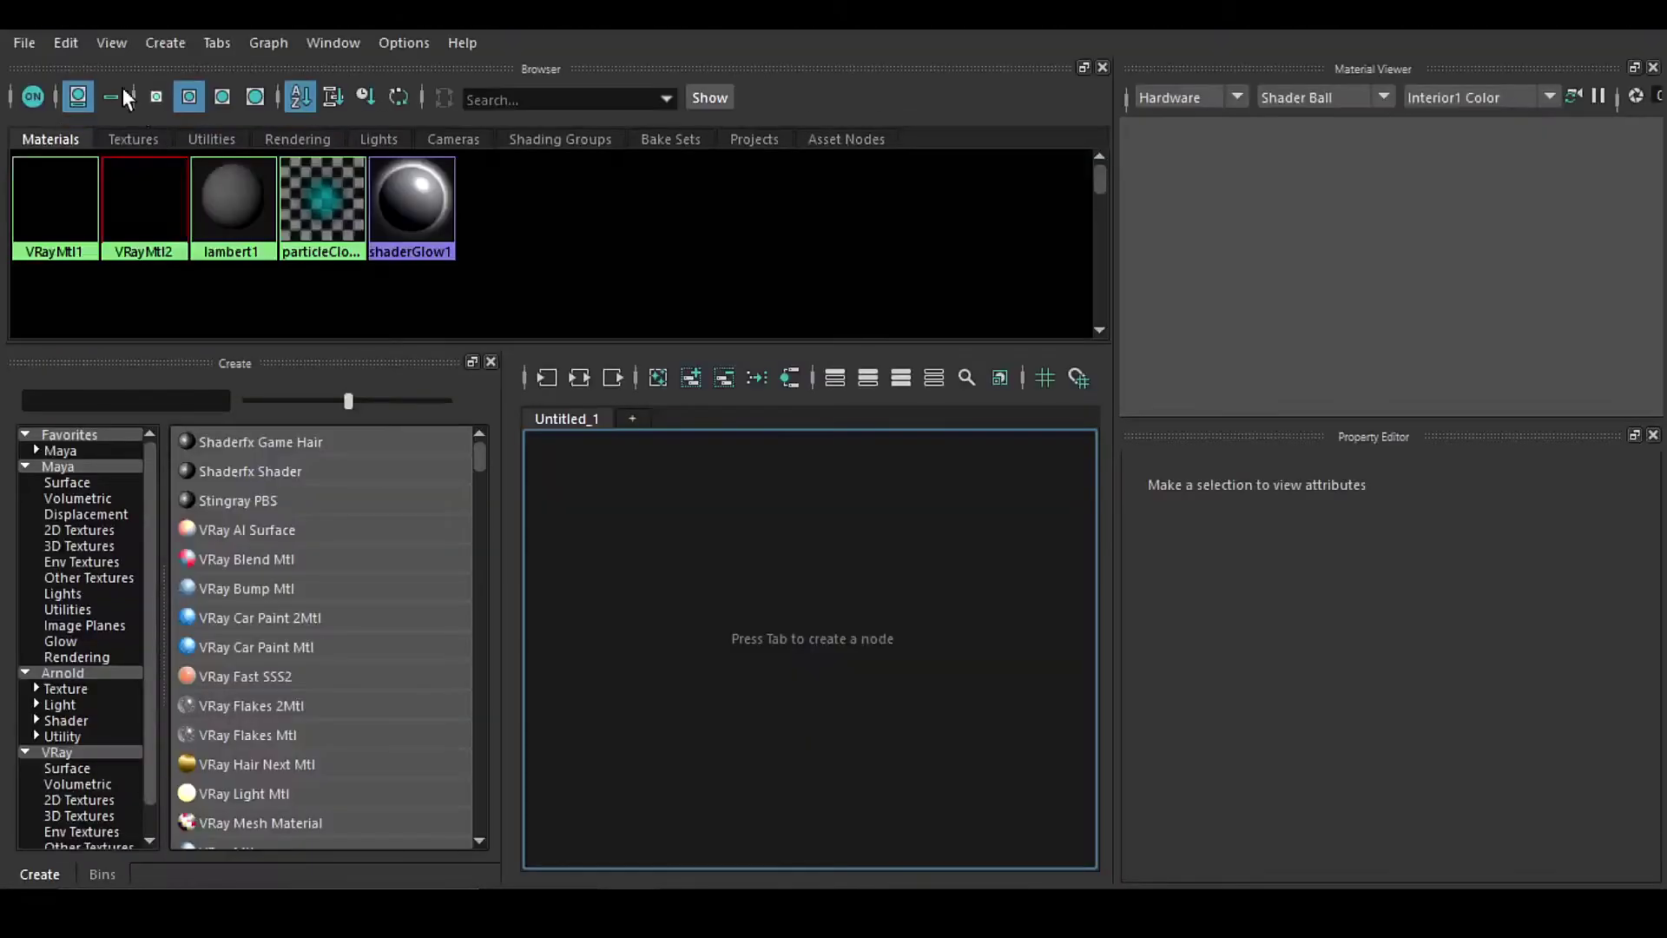
left_click(59, 247)
left_click(143, 217, "shift")
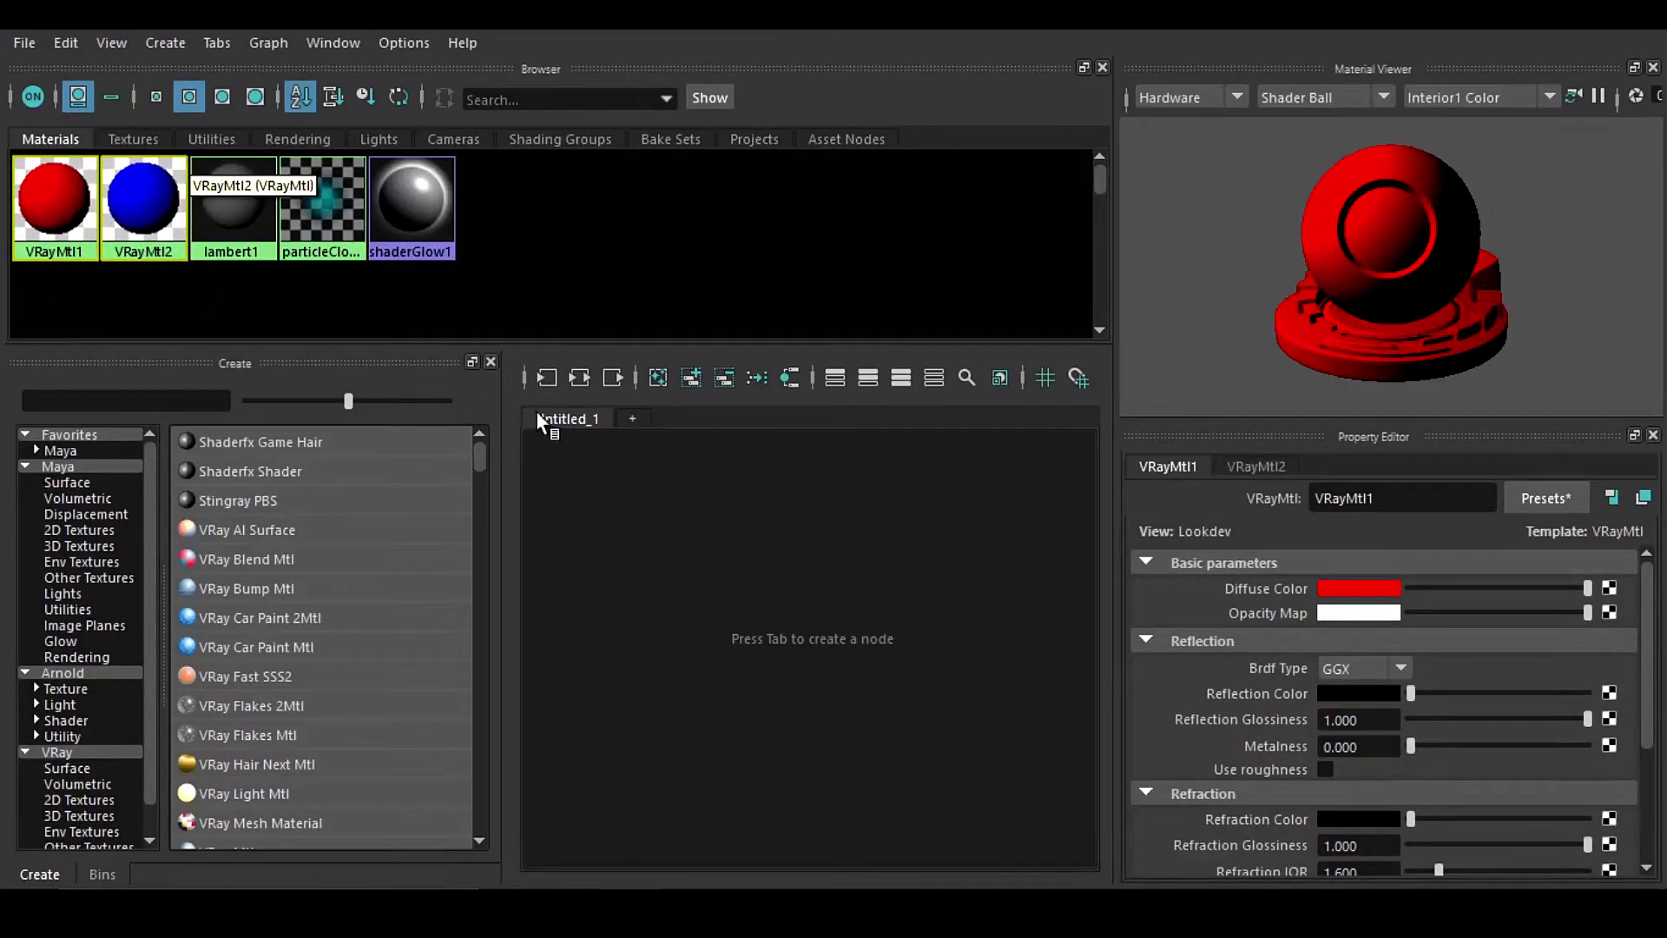
left_click(575, 378)
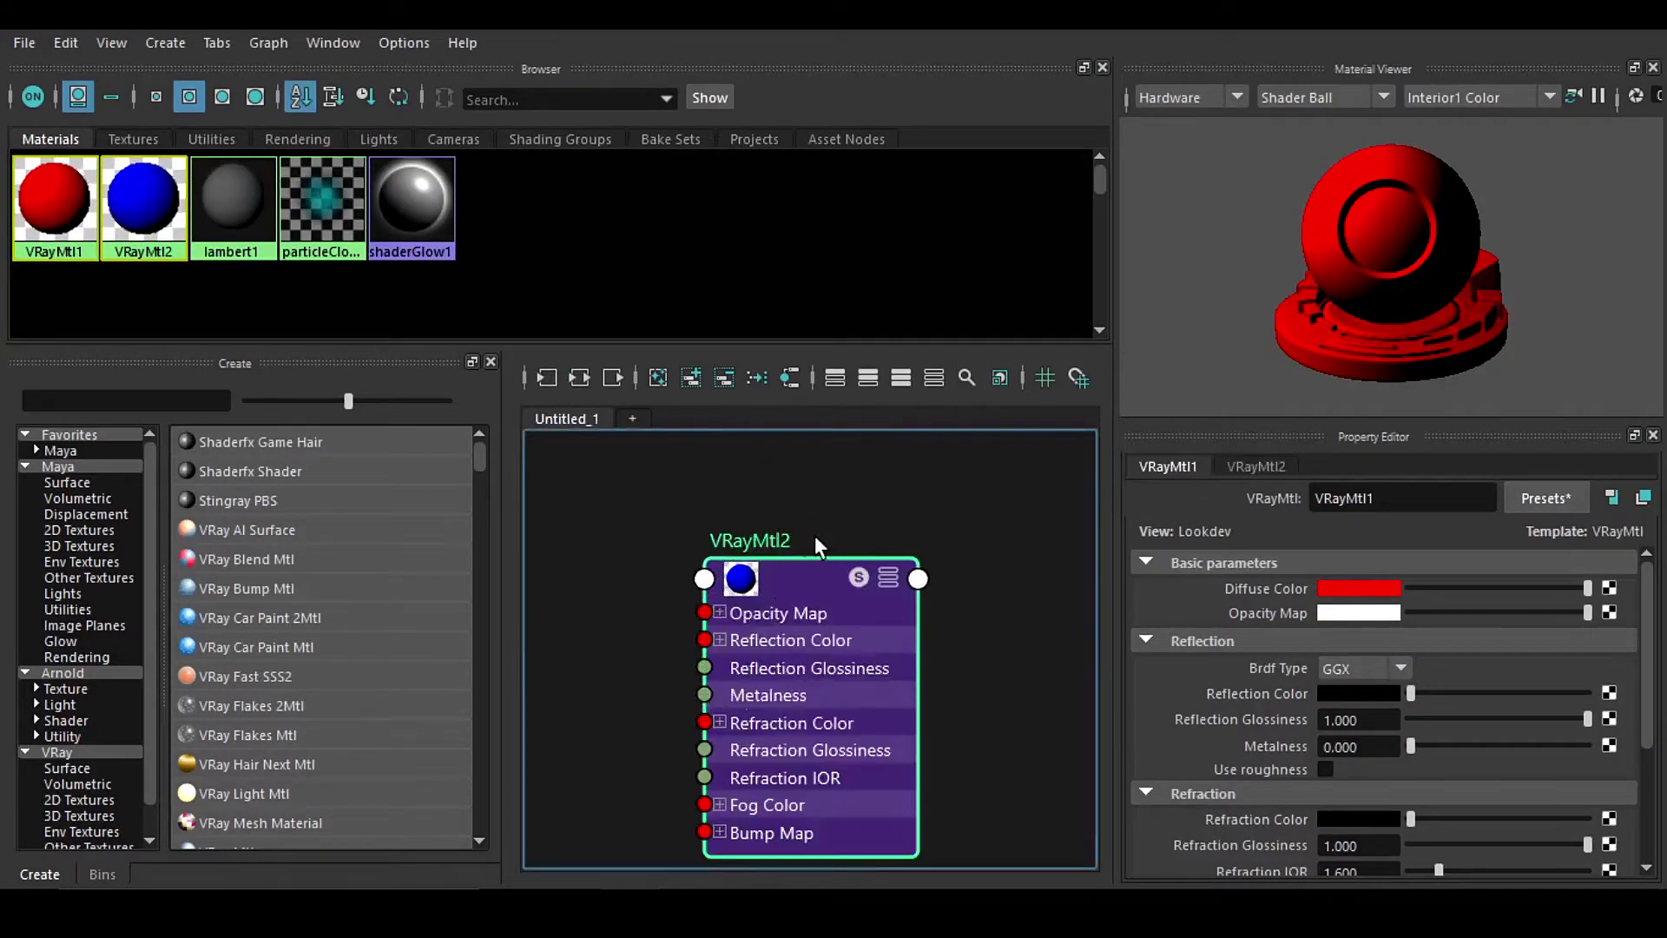
left_click(686, 552)
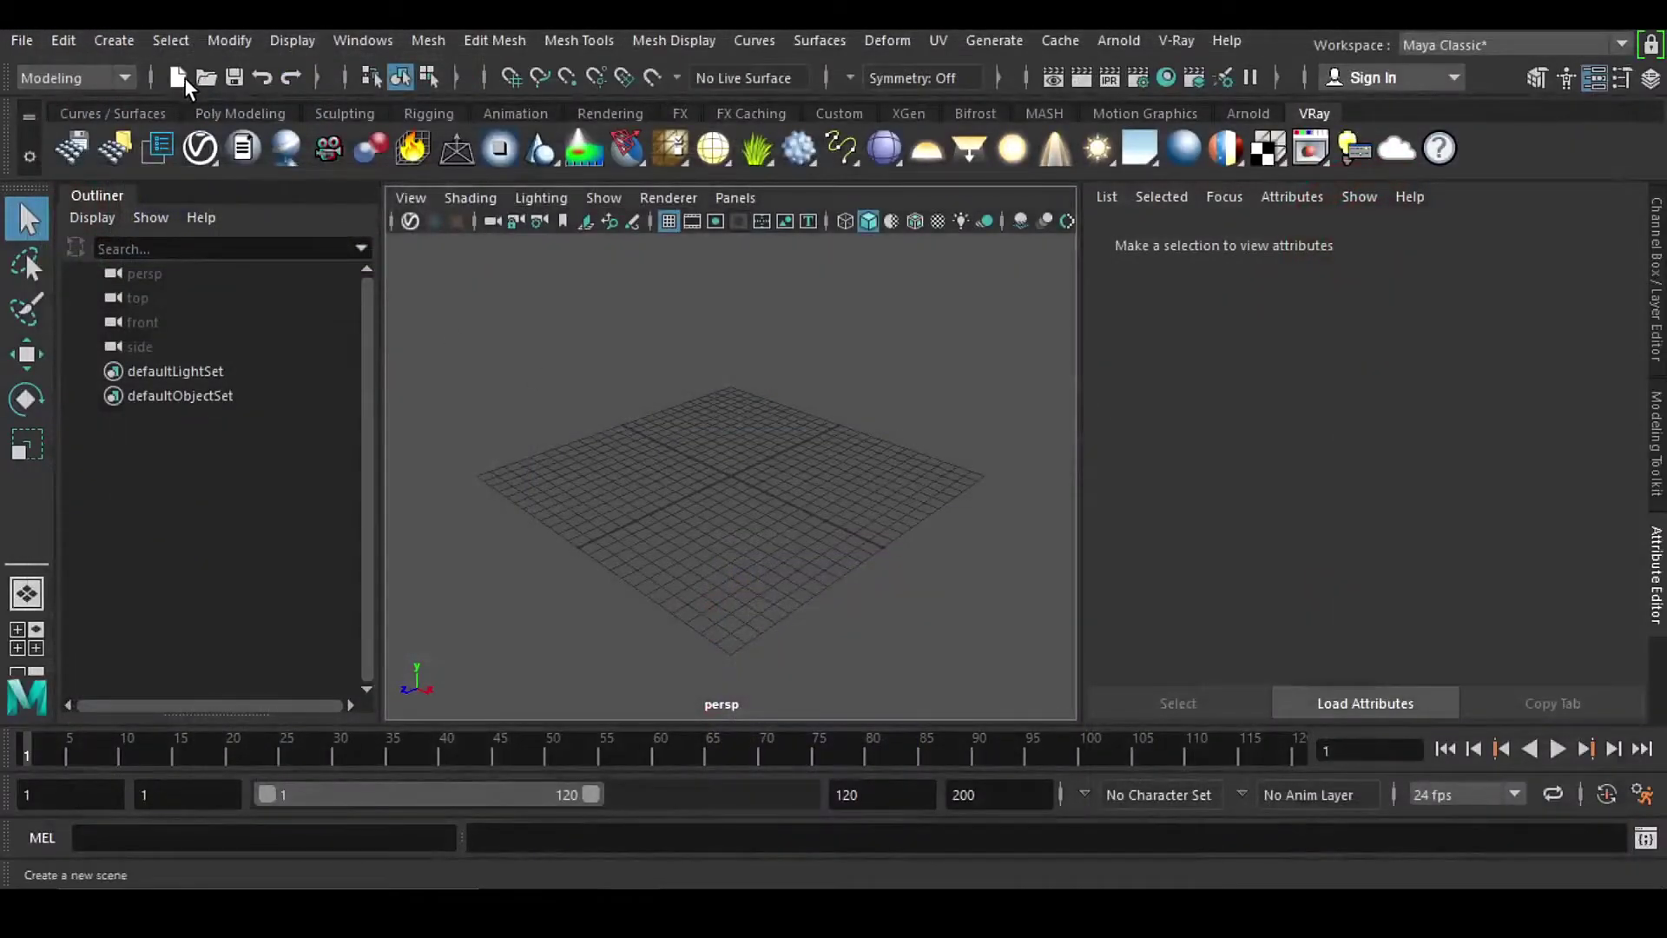
Step: Start another empty scene without saving and import MTL.mb using the file name as a new namespace under root
key("ctrl+n")
left_click(834, 462)
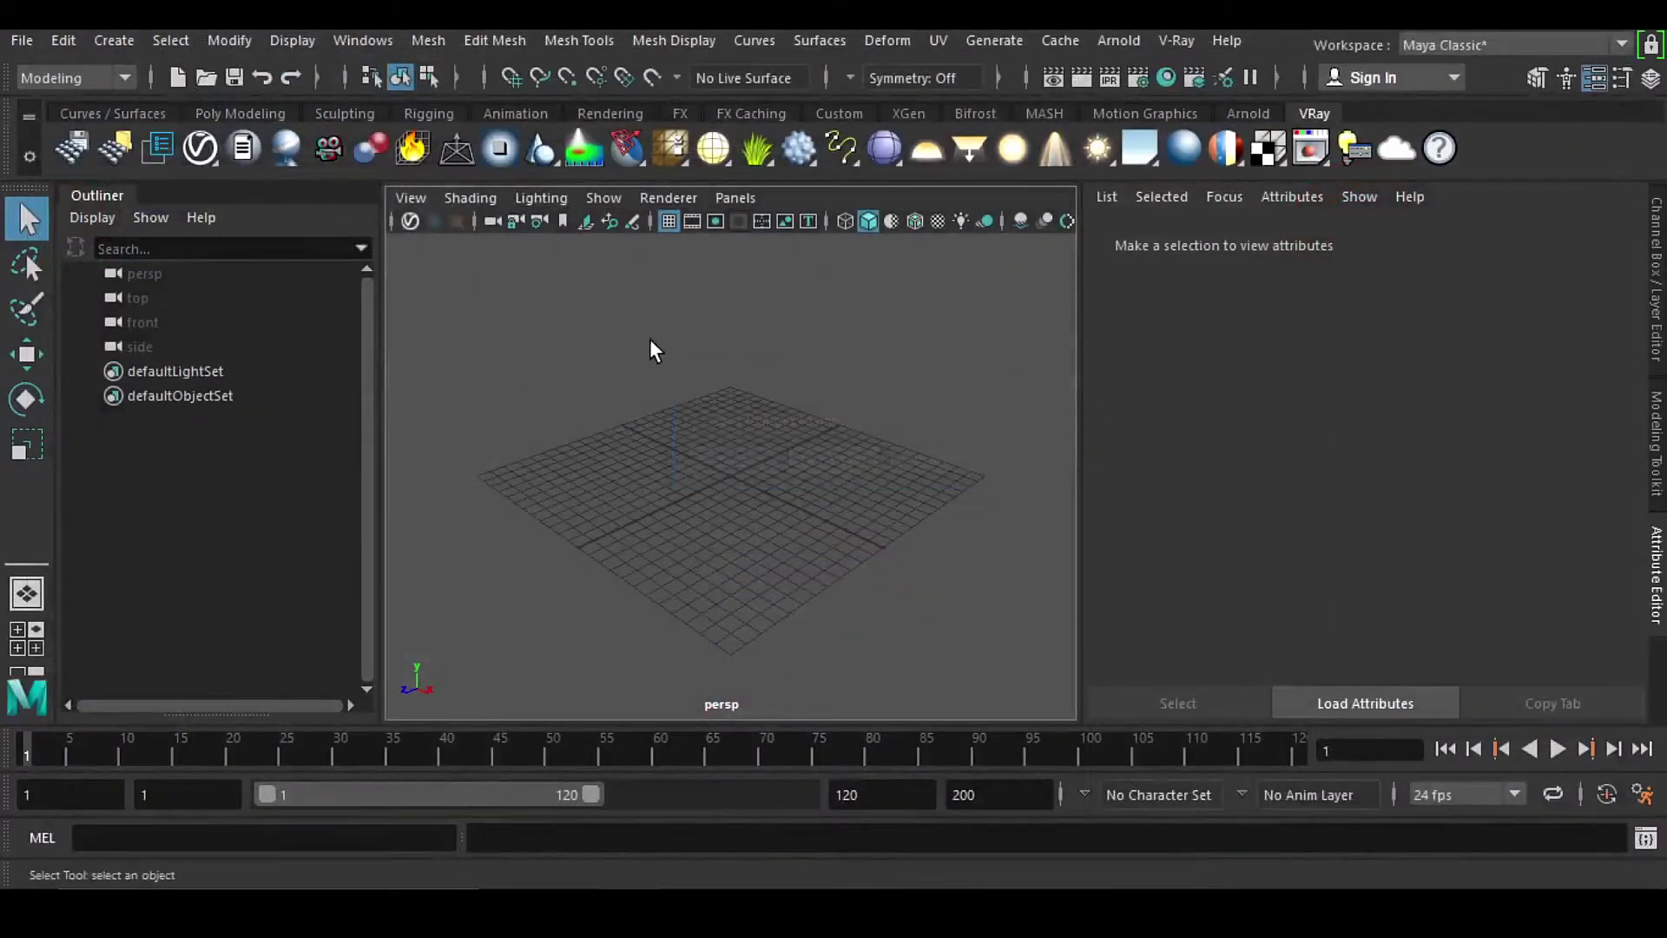
left_click(21, 40)
left_click(113, 297)
left_click(435, 254)
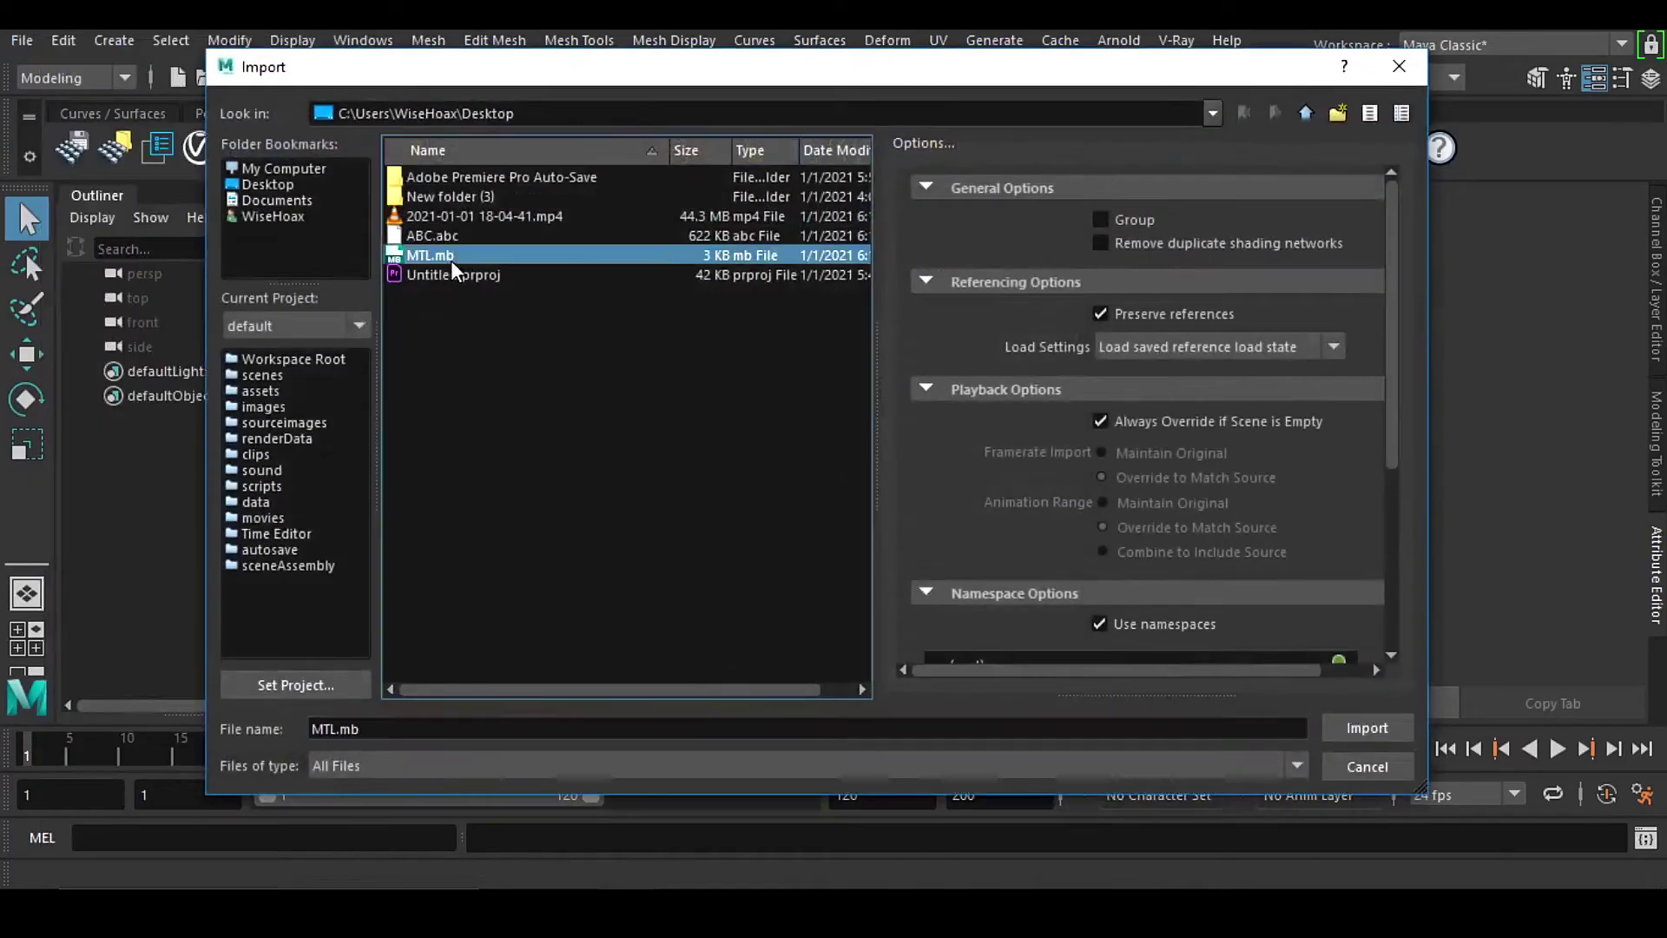
left_click_drag(1390, 300, 1398, 499)
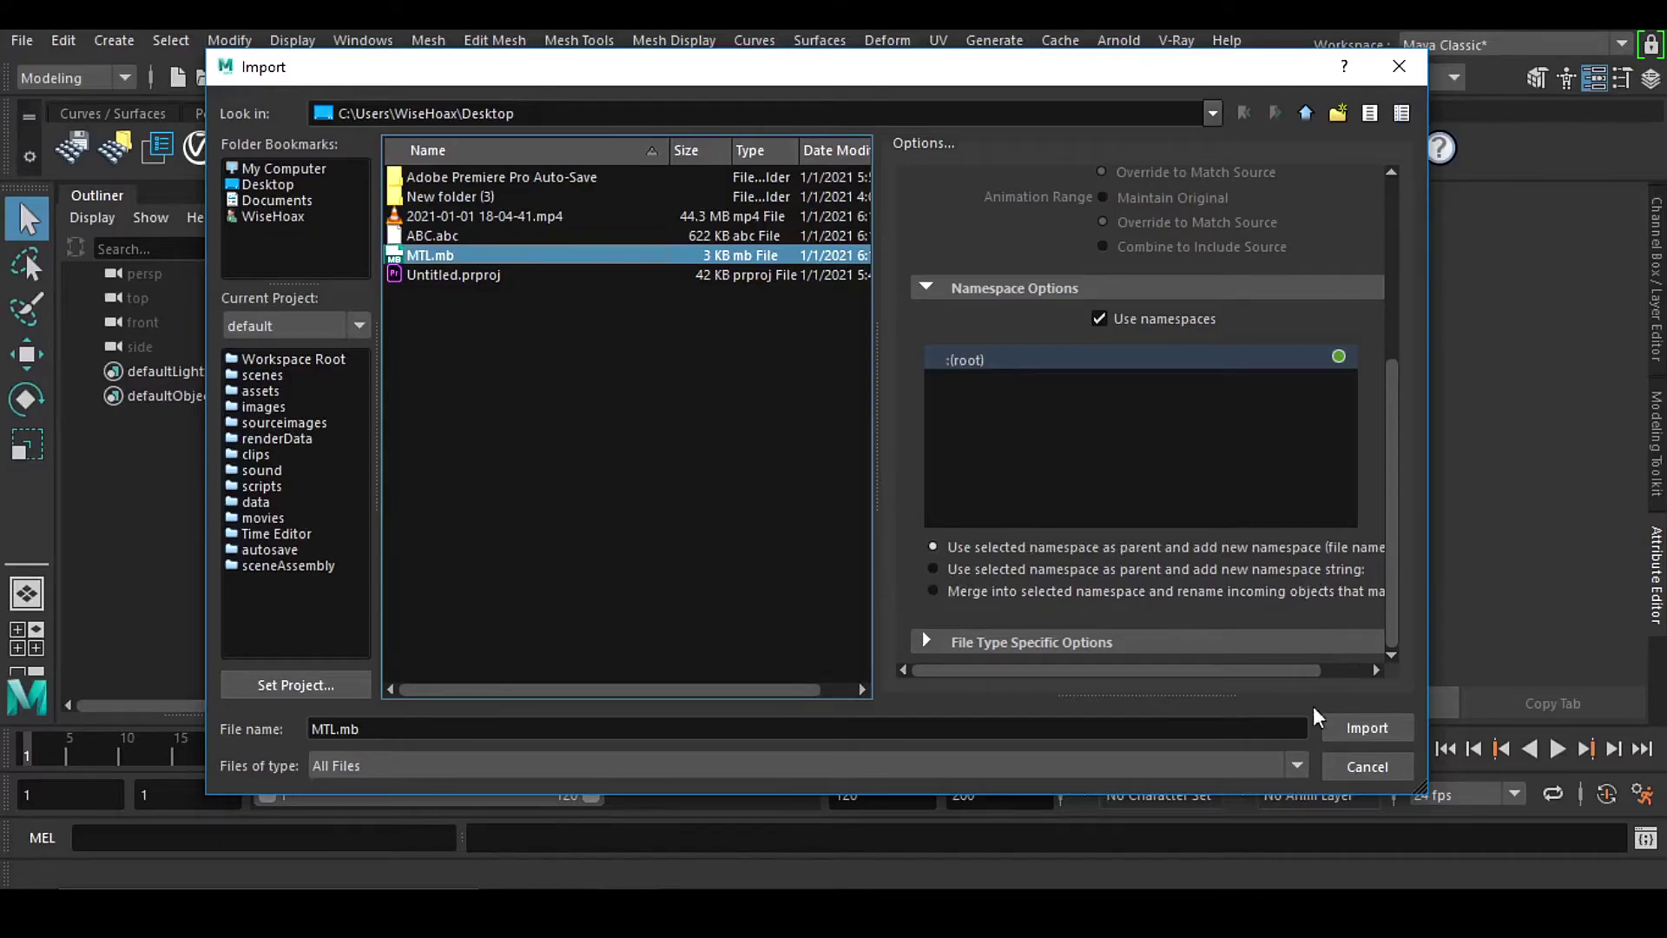
left_click(1376, 730)
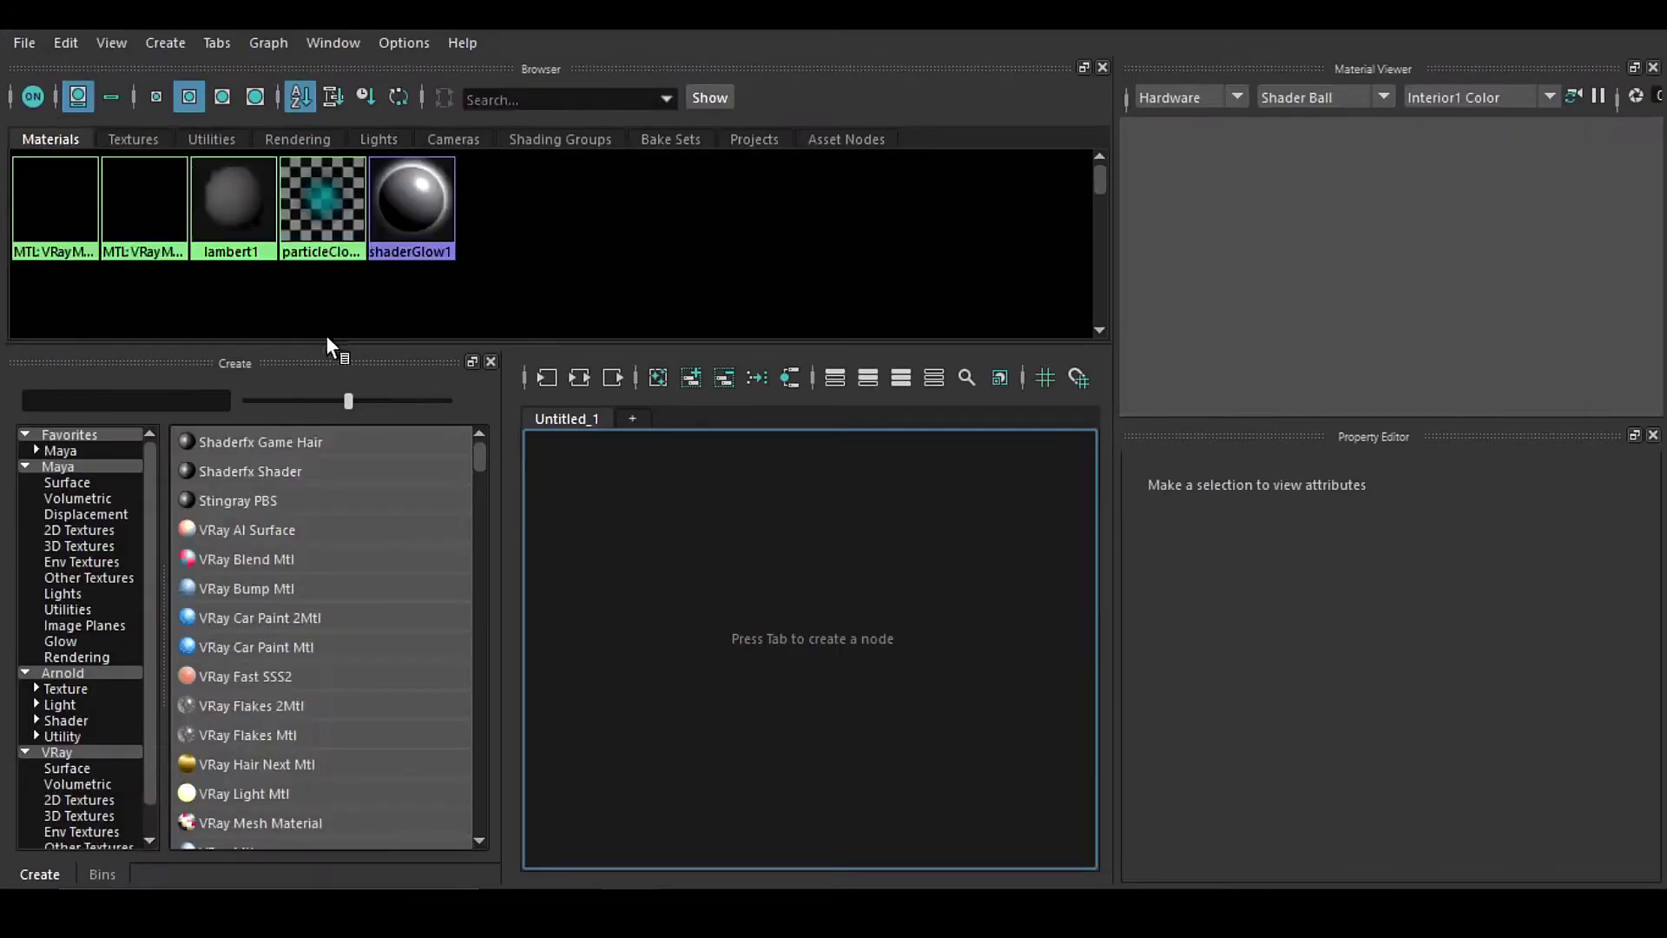
Step: Graph both imported V-Ray materials, examine the namespace on their node names, and minimize the Hypershade
left_click(579, 376)
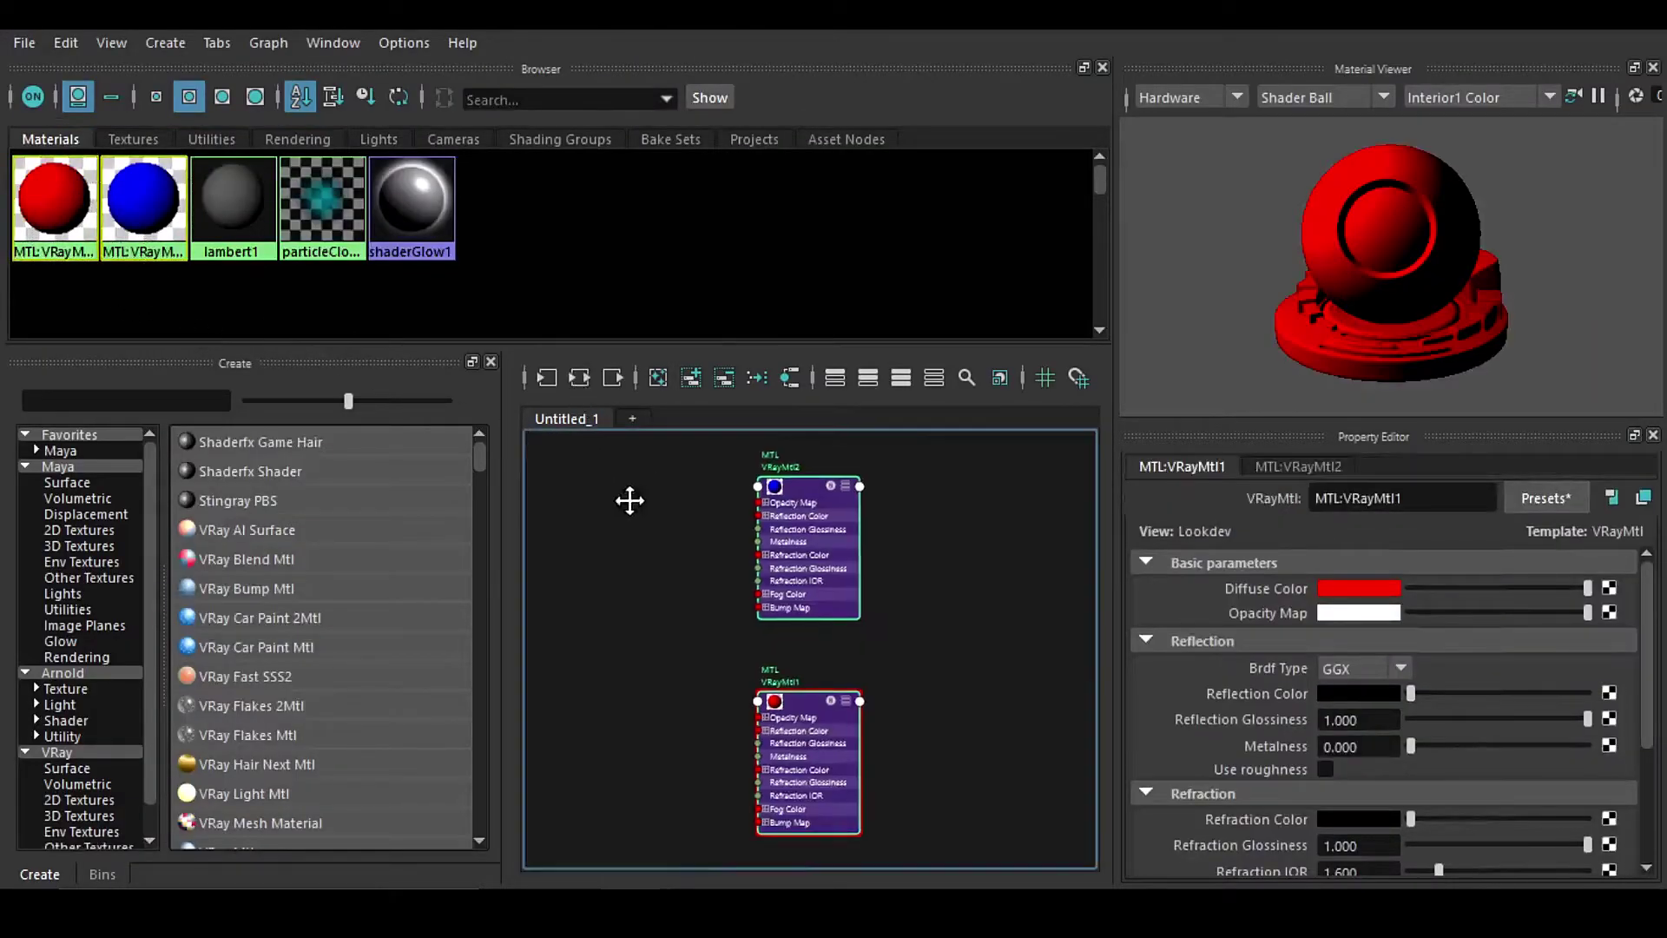
scroll(633, 495, "up", 5)
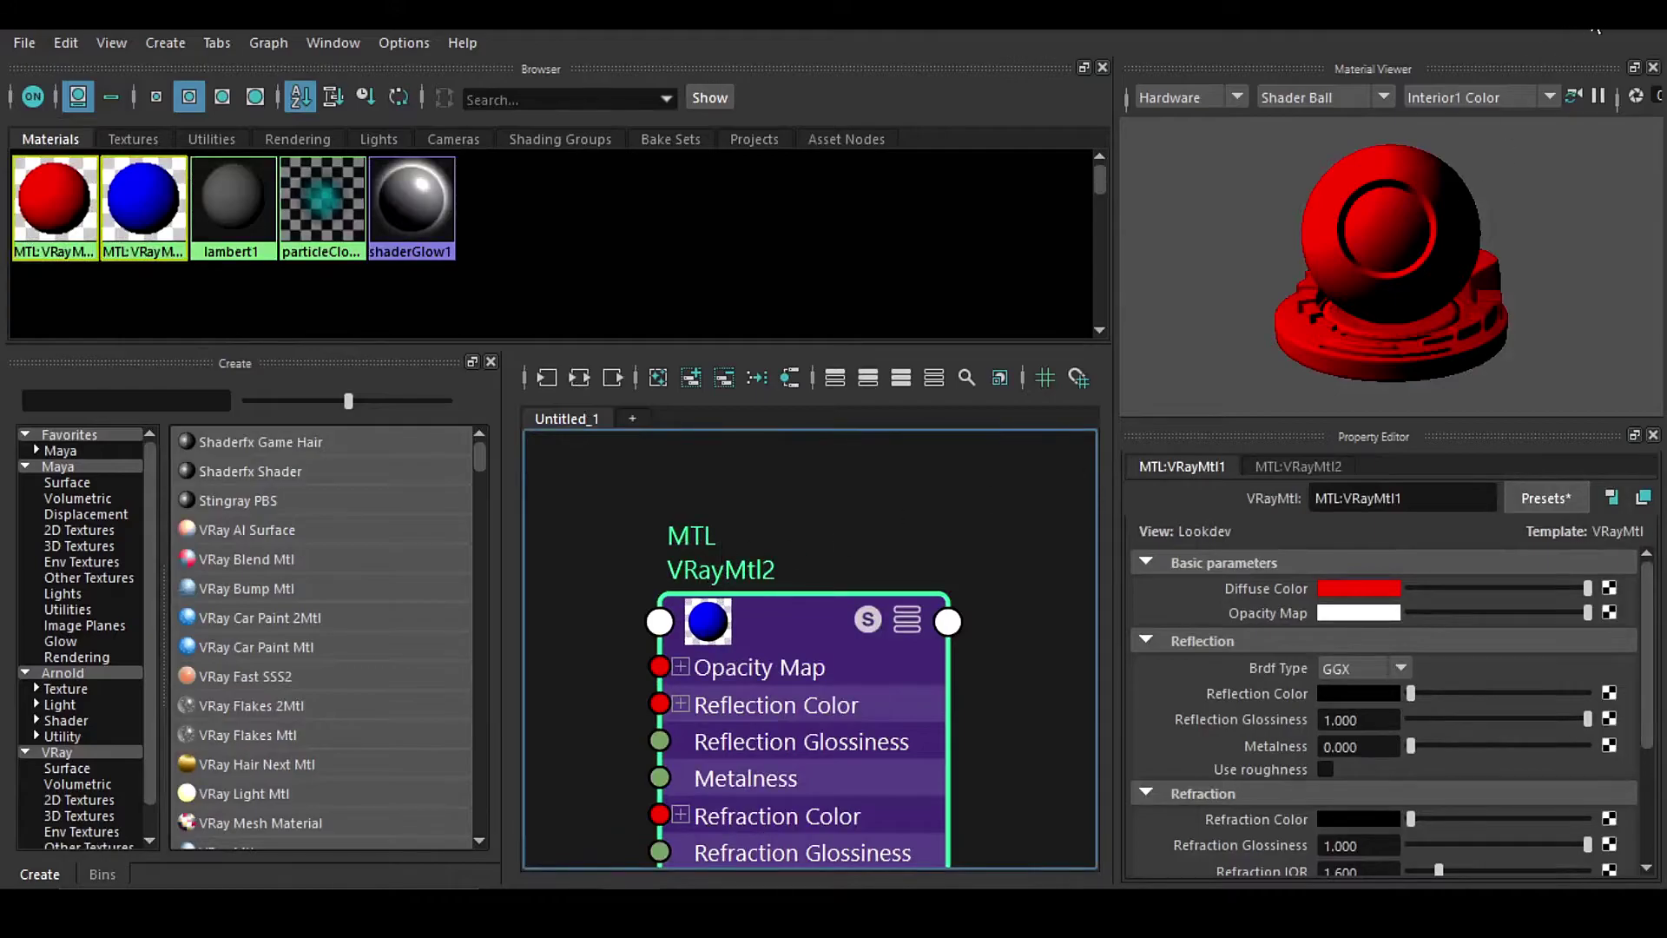
left_click(1537, 29)
Step: Delete the MTL namespace in the Namespace Editor, merging its contents with root, and close the editor
left_click(363, 40)
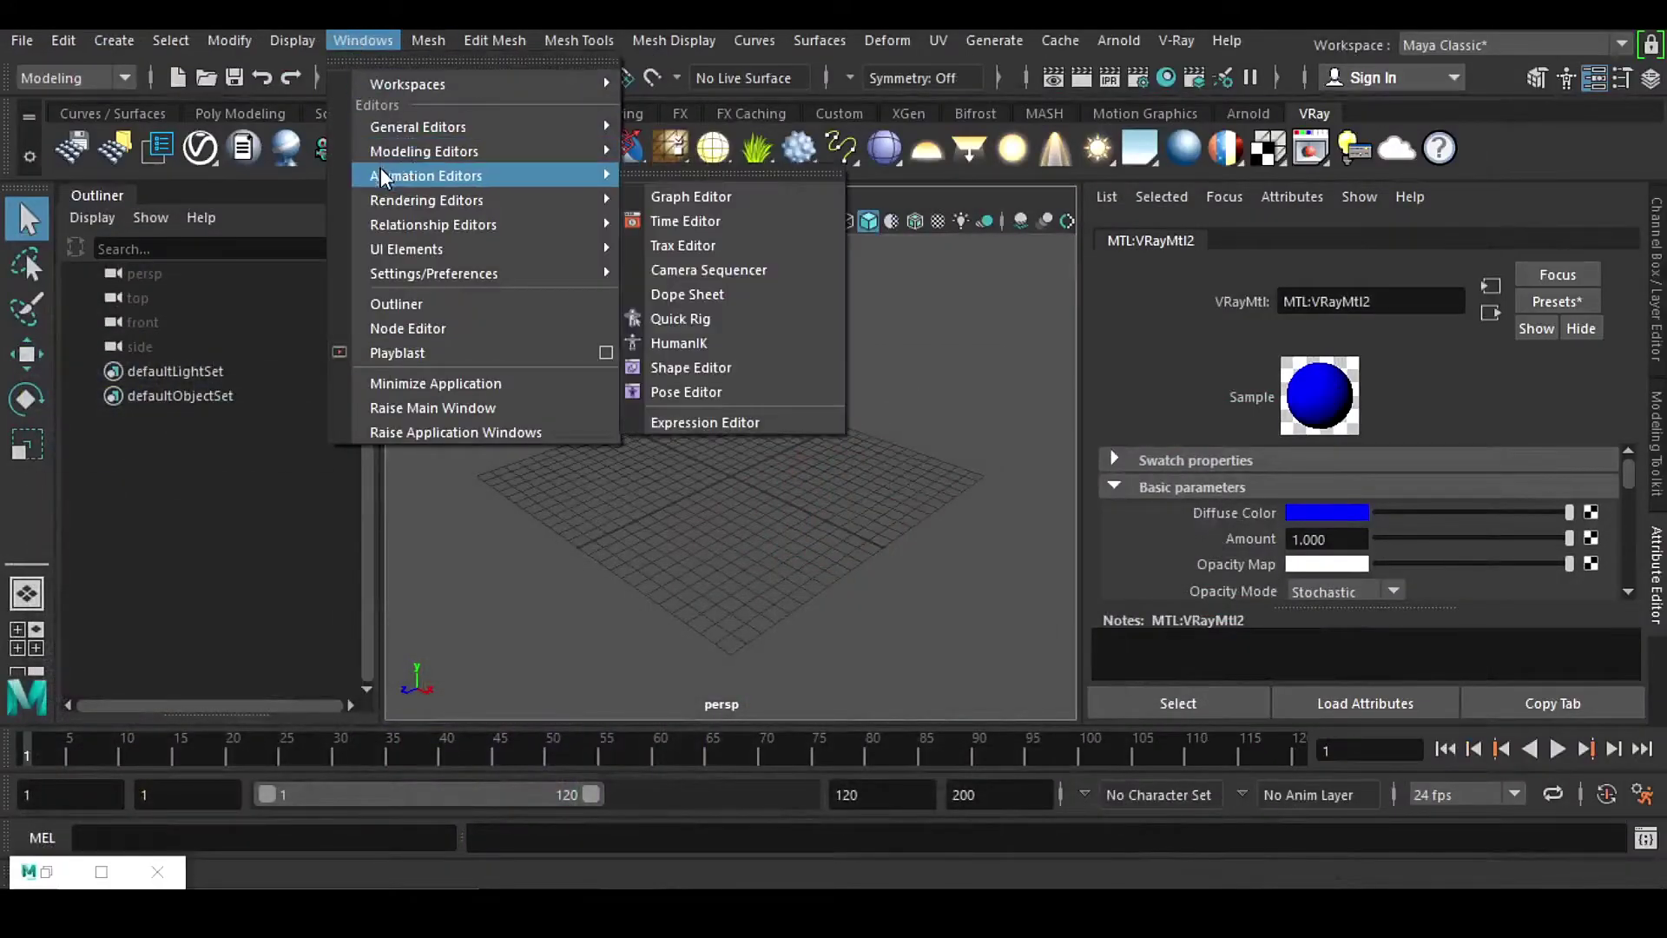
mouse_move(417, 127)
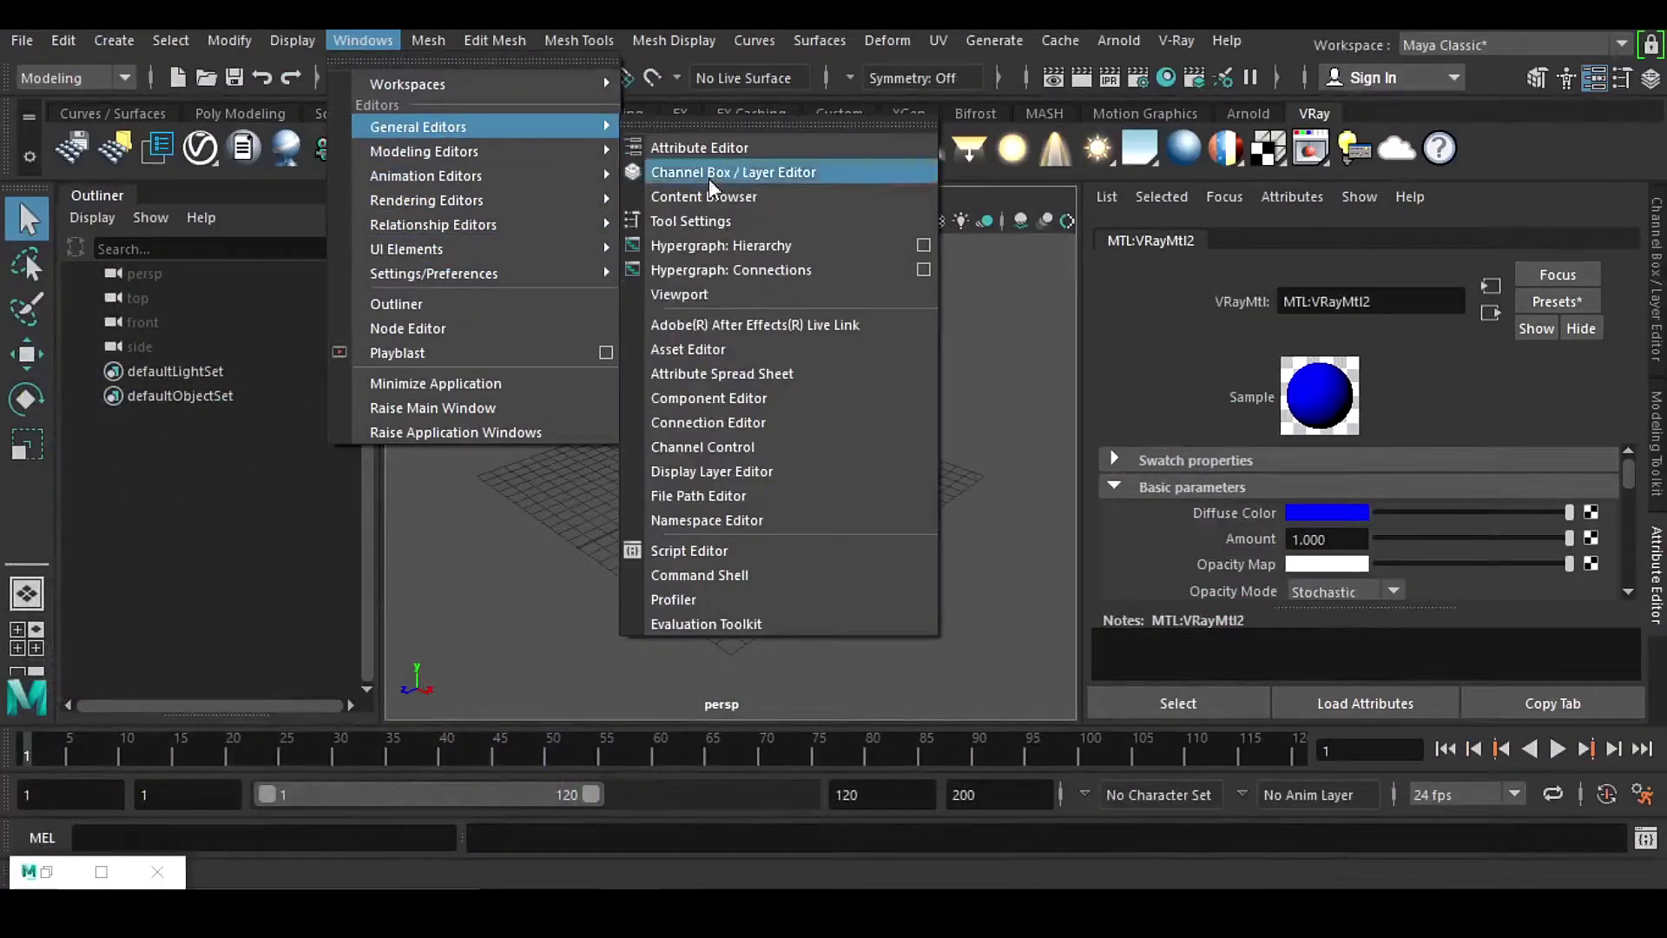
left_click(729, 519)
left_click(623, 404)
left_click(914, 415)
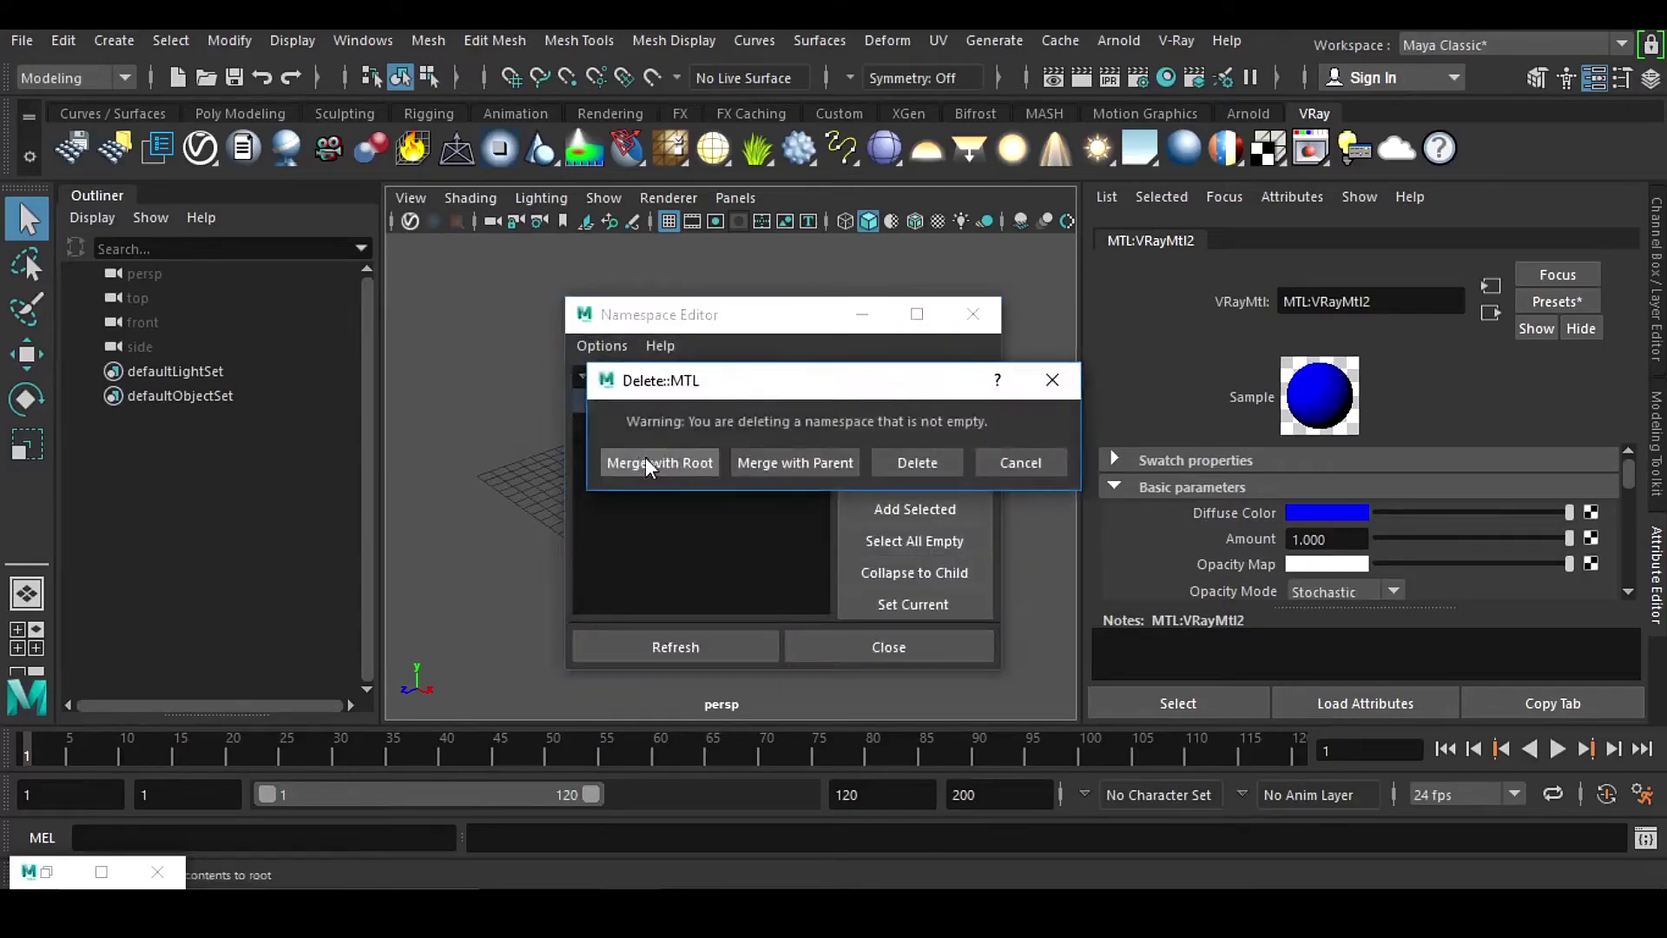
left_click(669, 461)
left_click(973, 315)
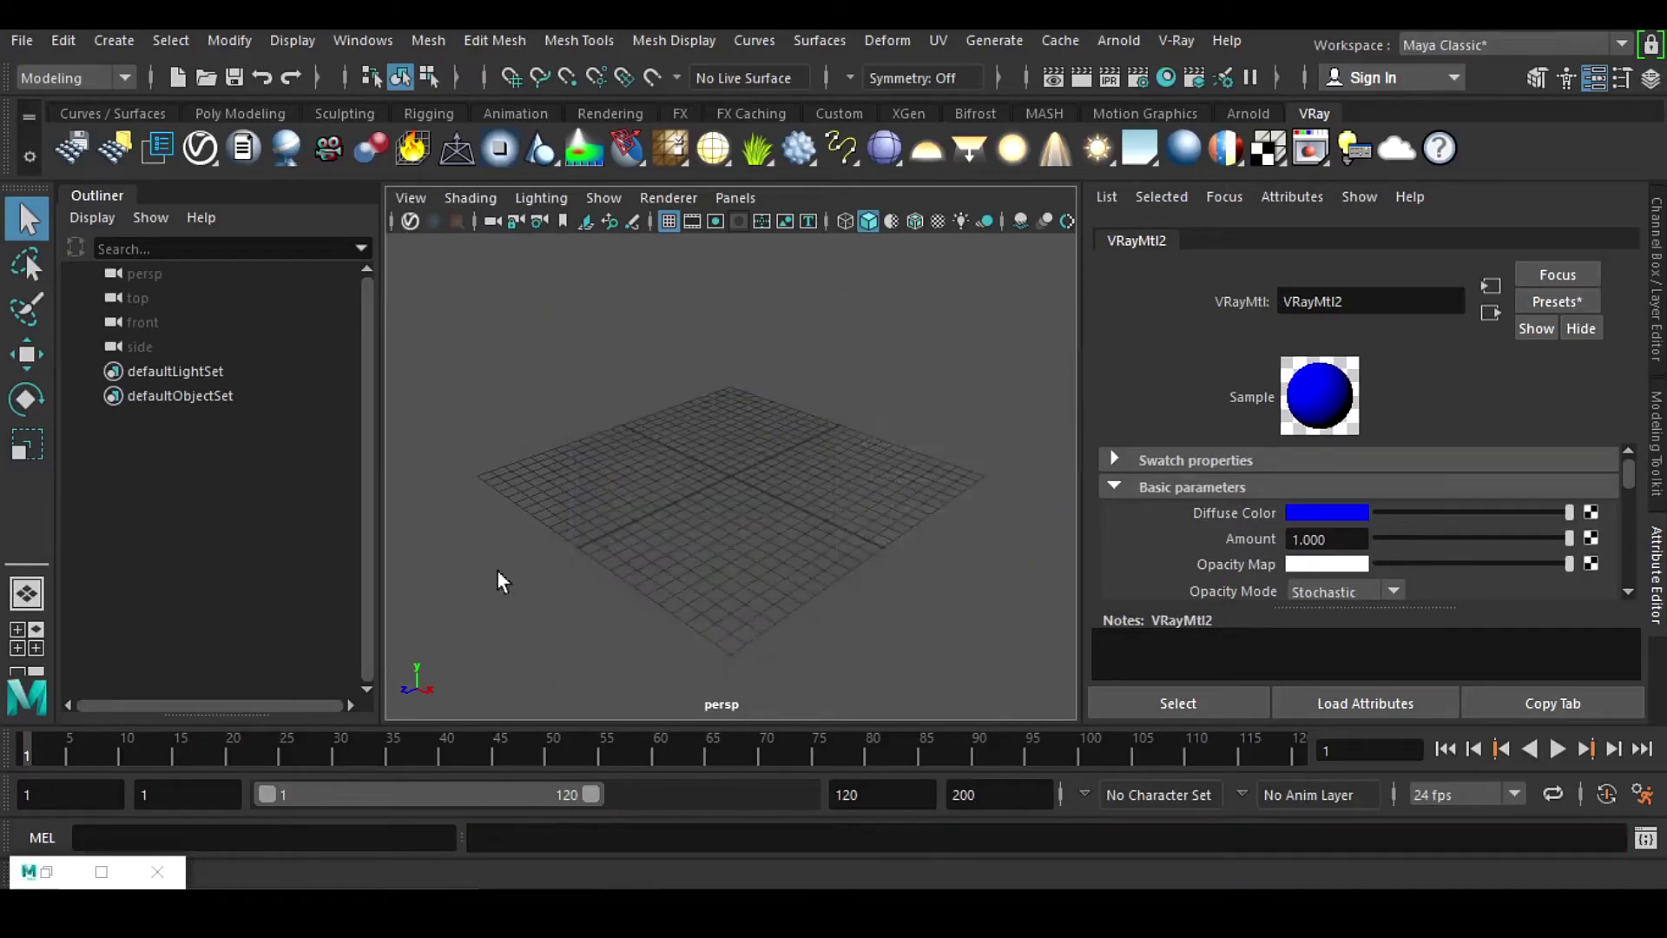
Step: Restore the Hypershade, graph the connections of VRayMtl2, and check which shading groups exist in the scene
left_click(66, 860)
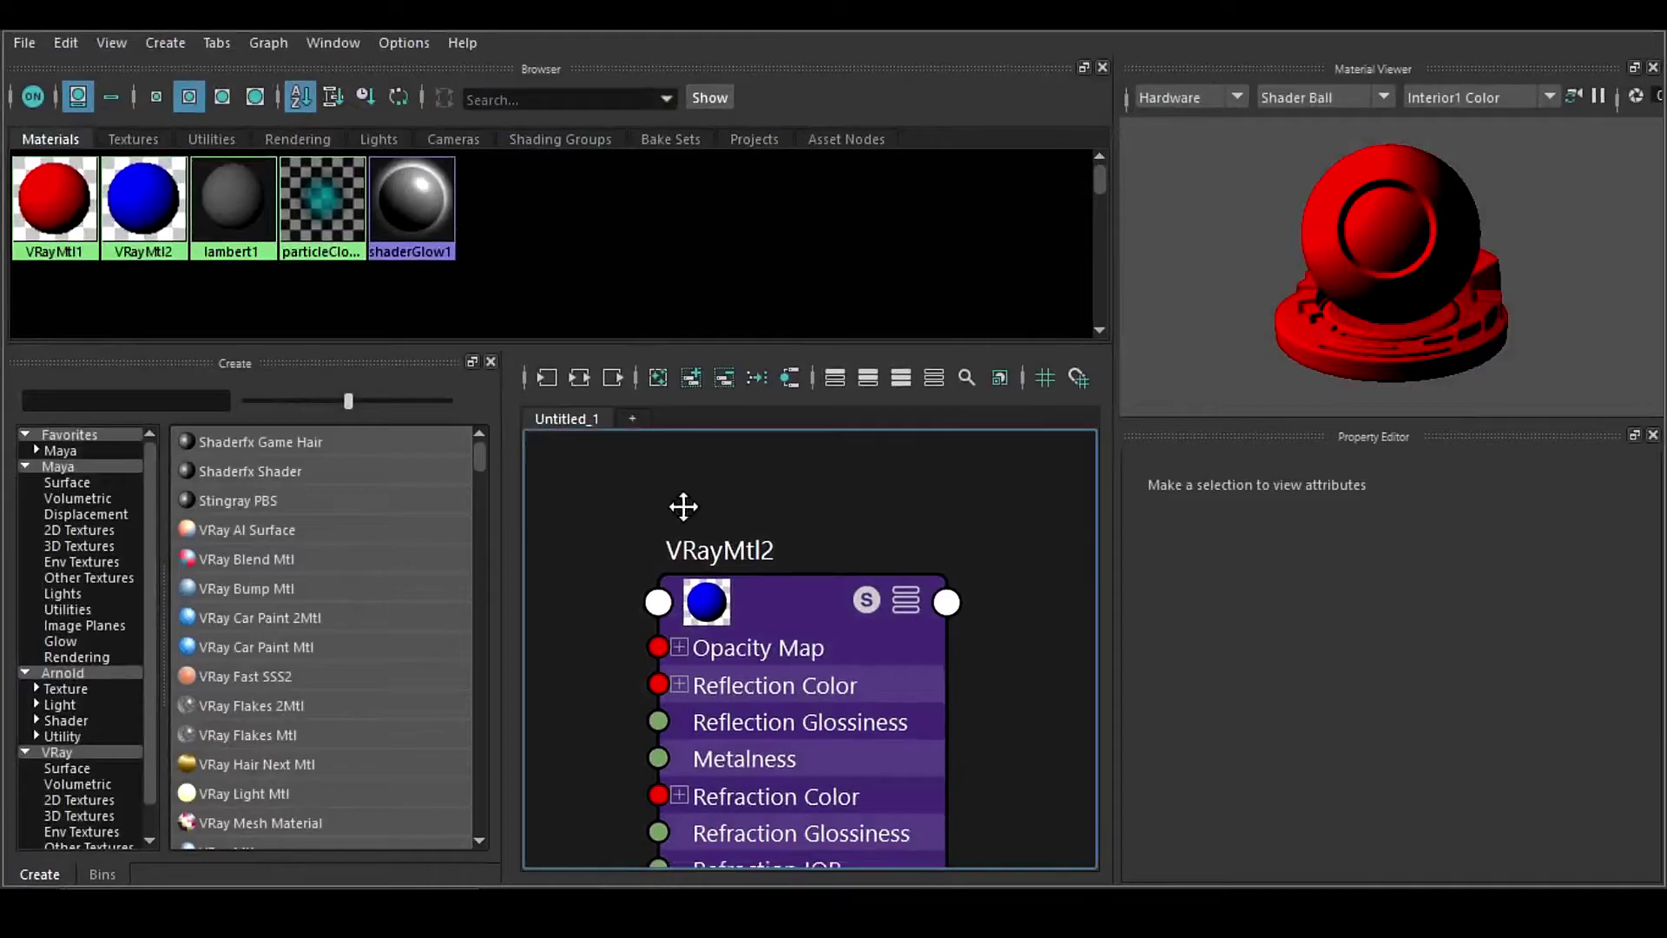
scroll(613, 507, "down", 2)
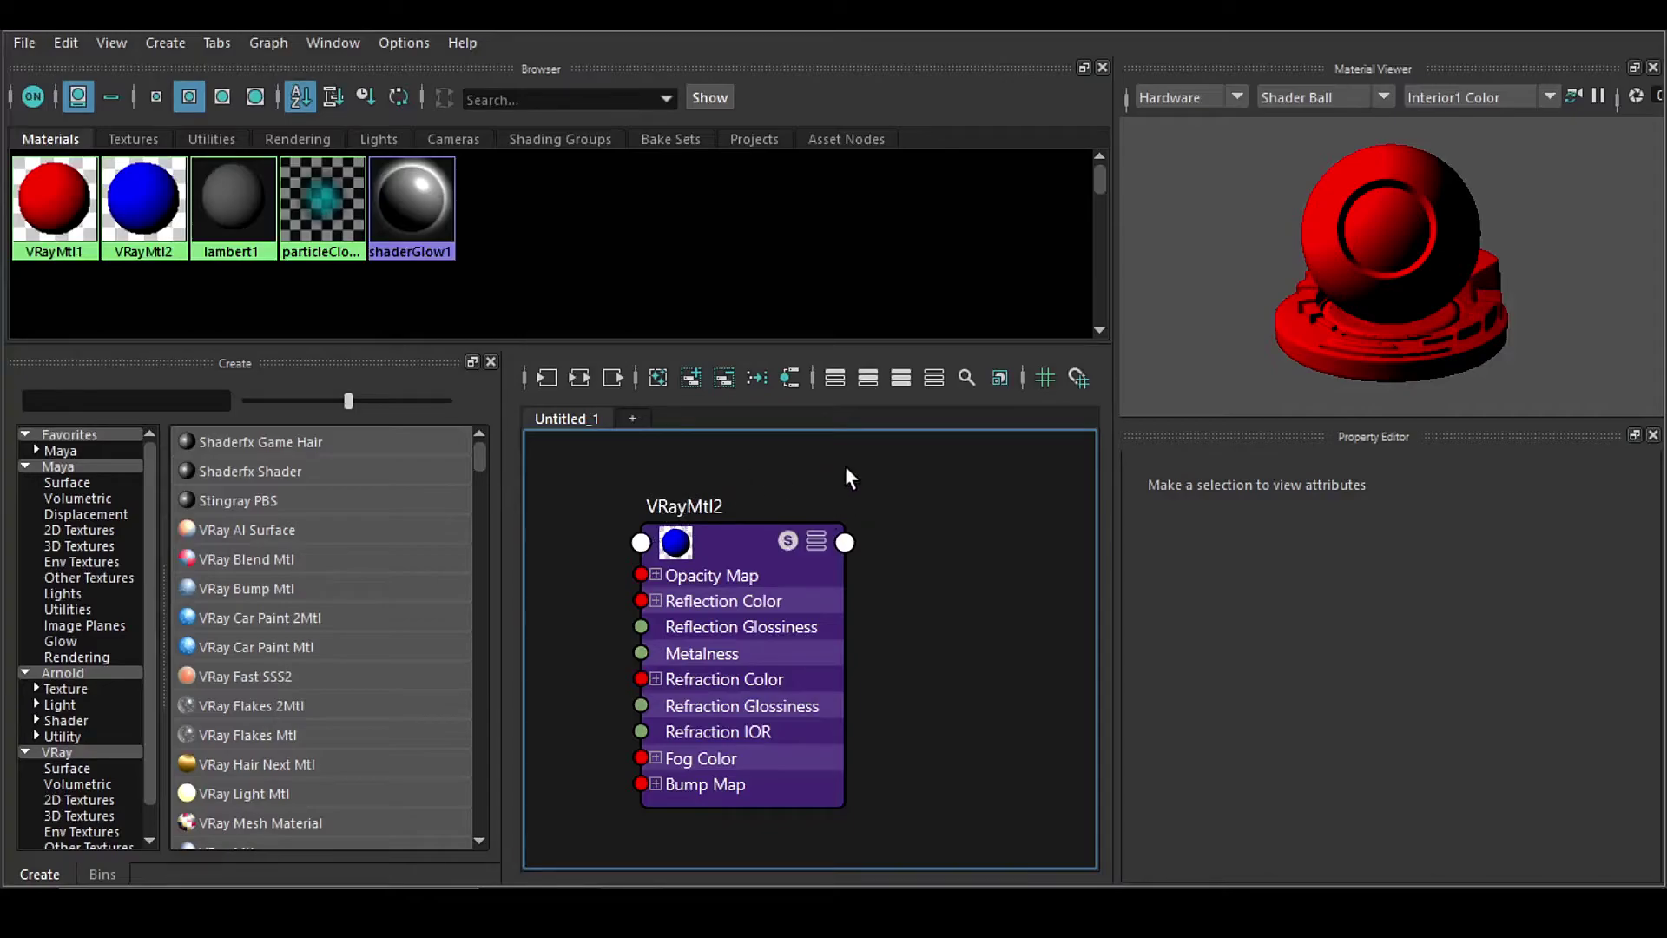
left_click(737, 543)
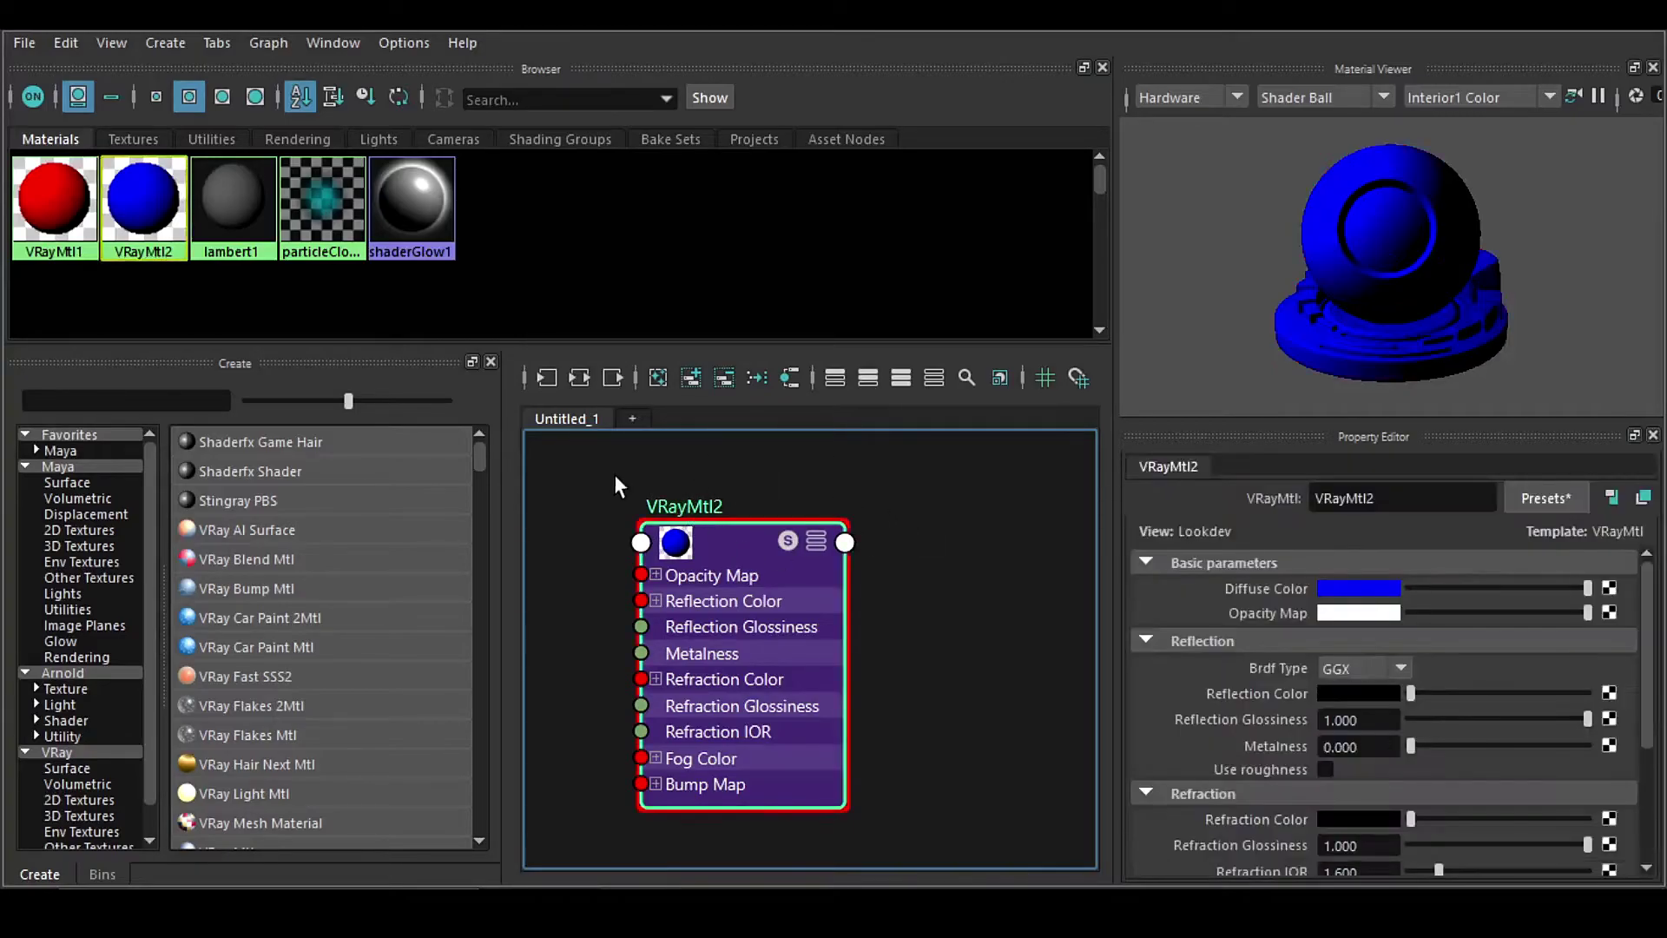
left_click(578, 375)
middle_click_drag(946, 571, 813, 609, "alt")
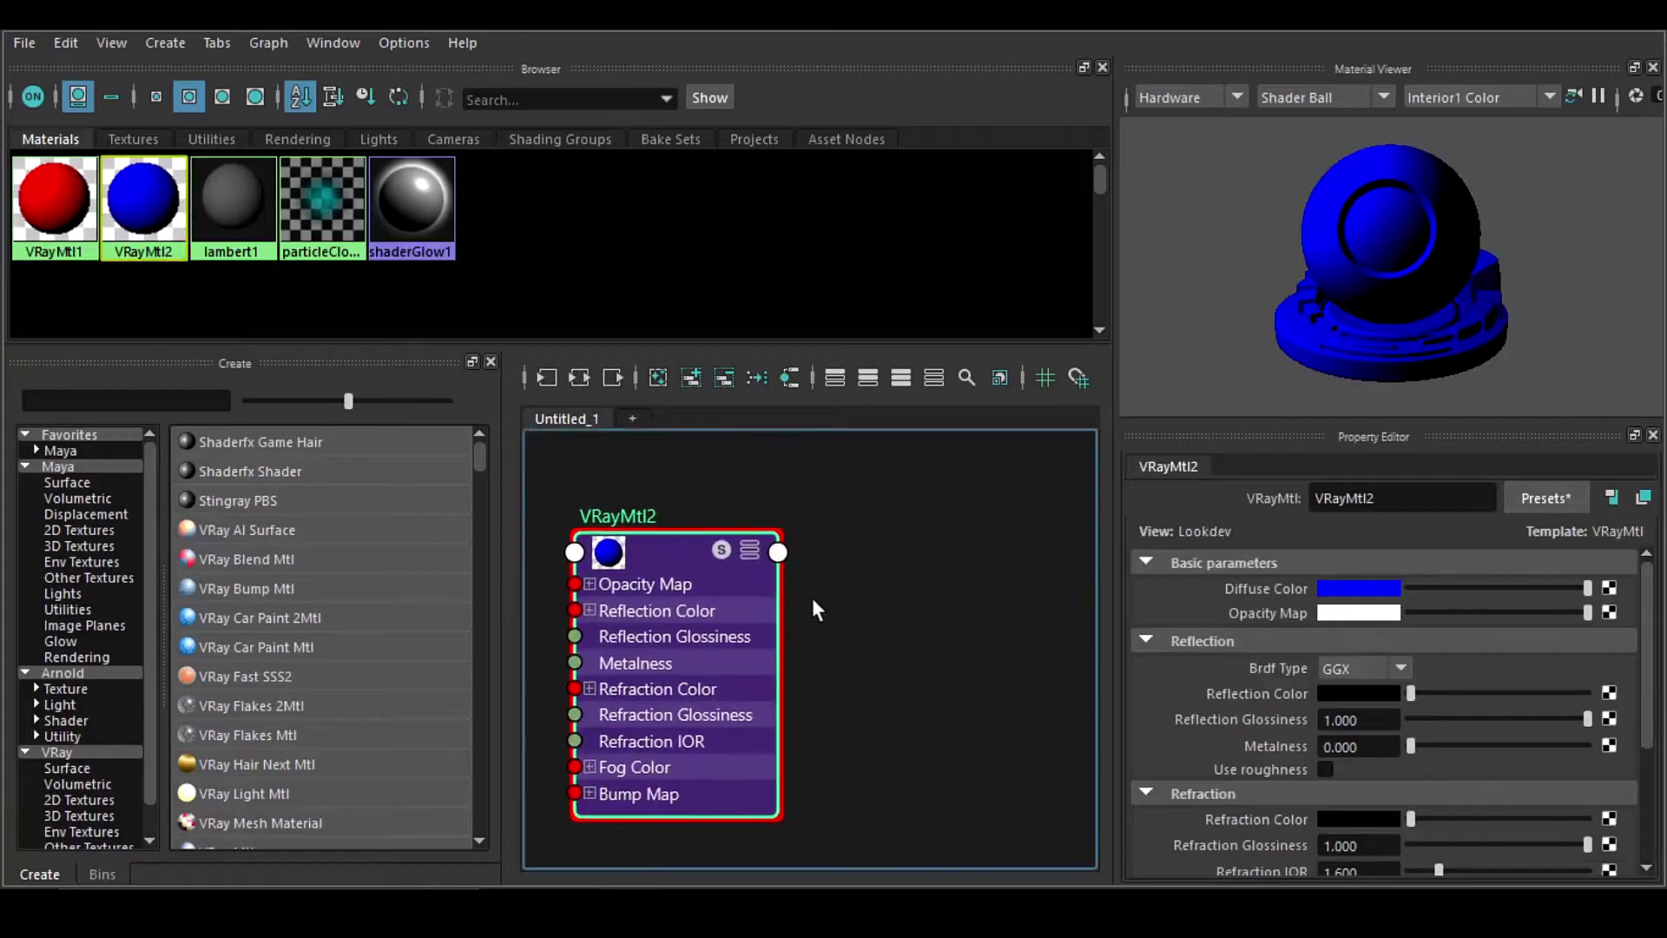
left_click(560, 139)
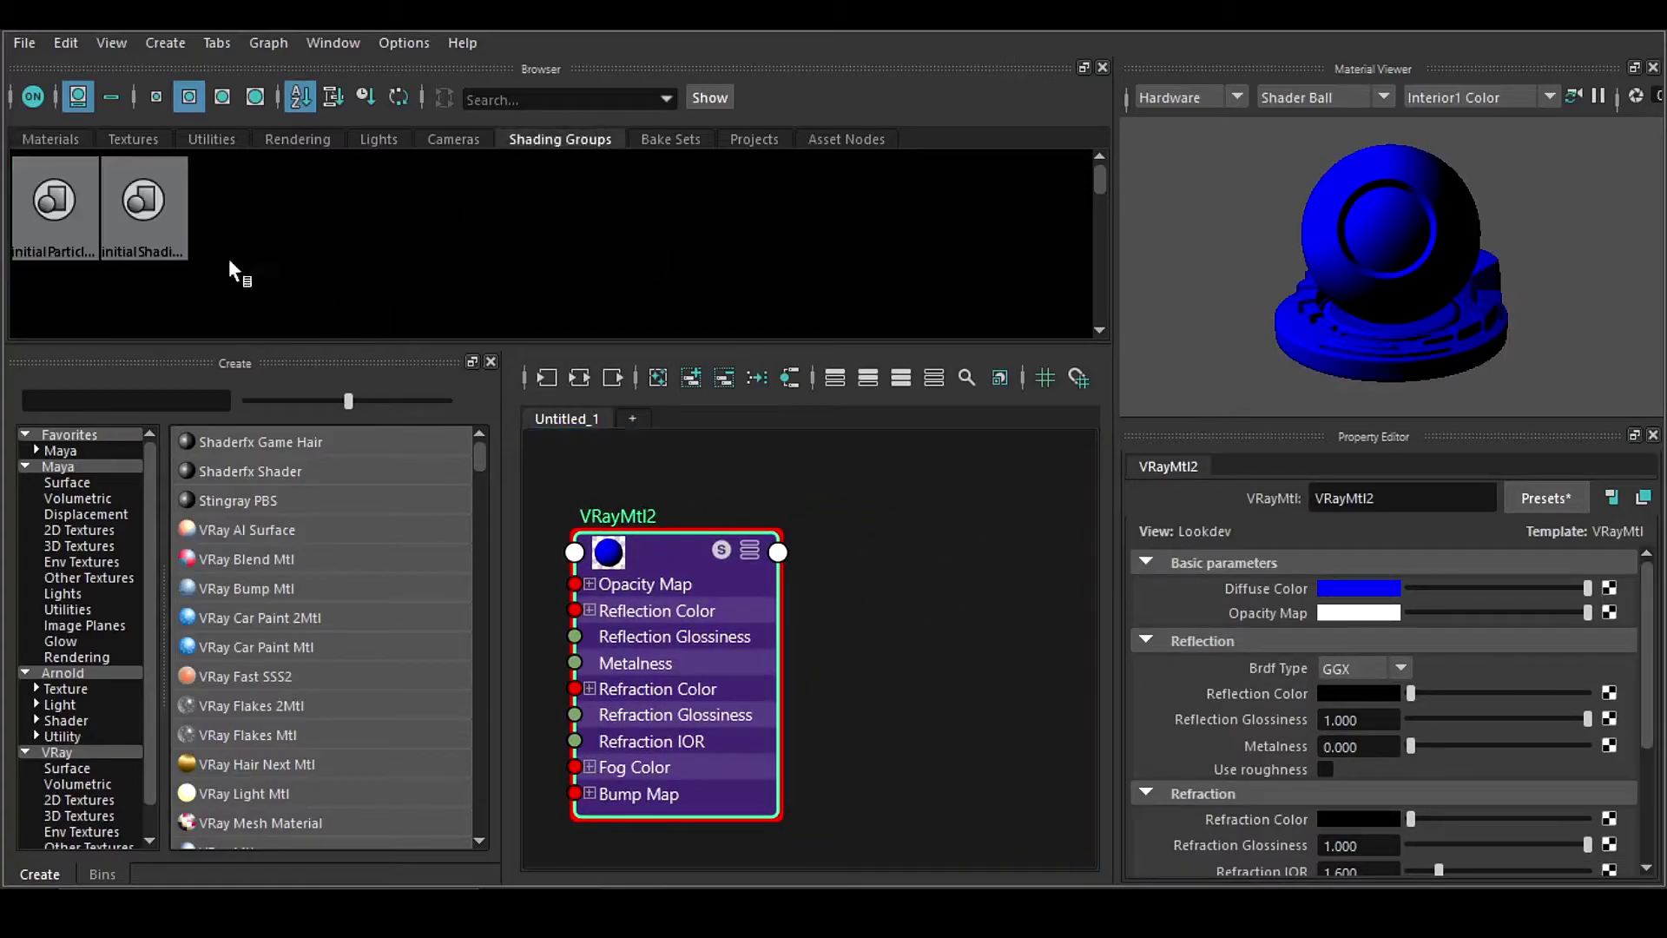
left_click(51, 139)
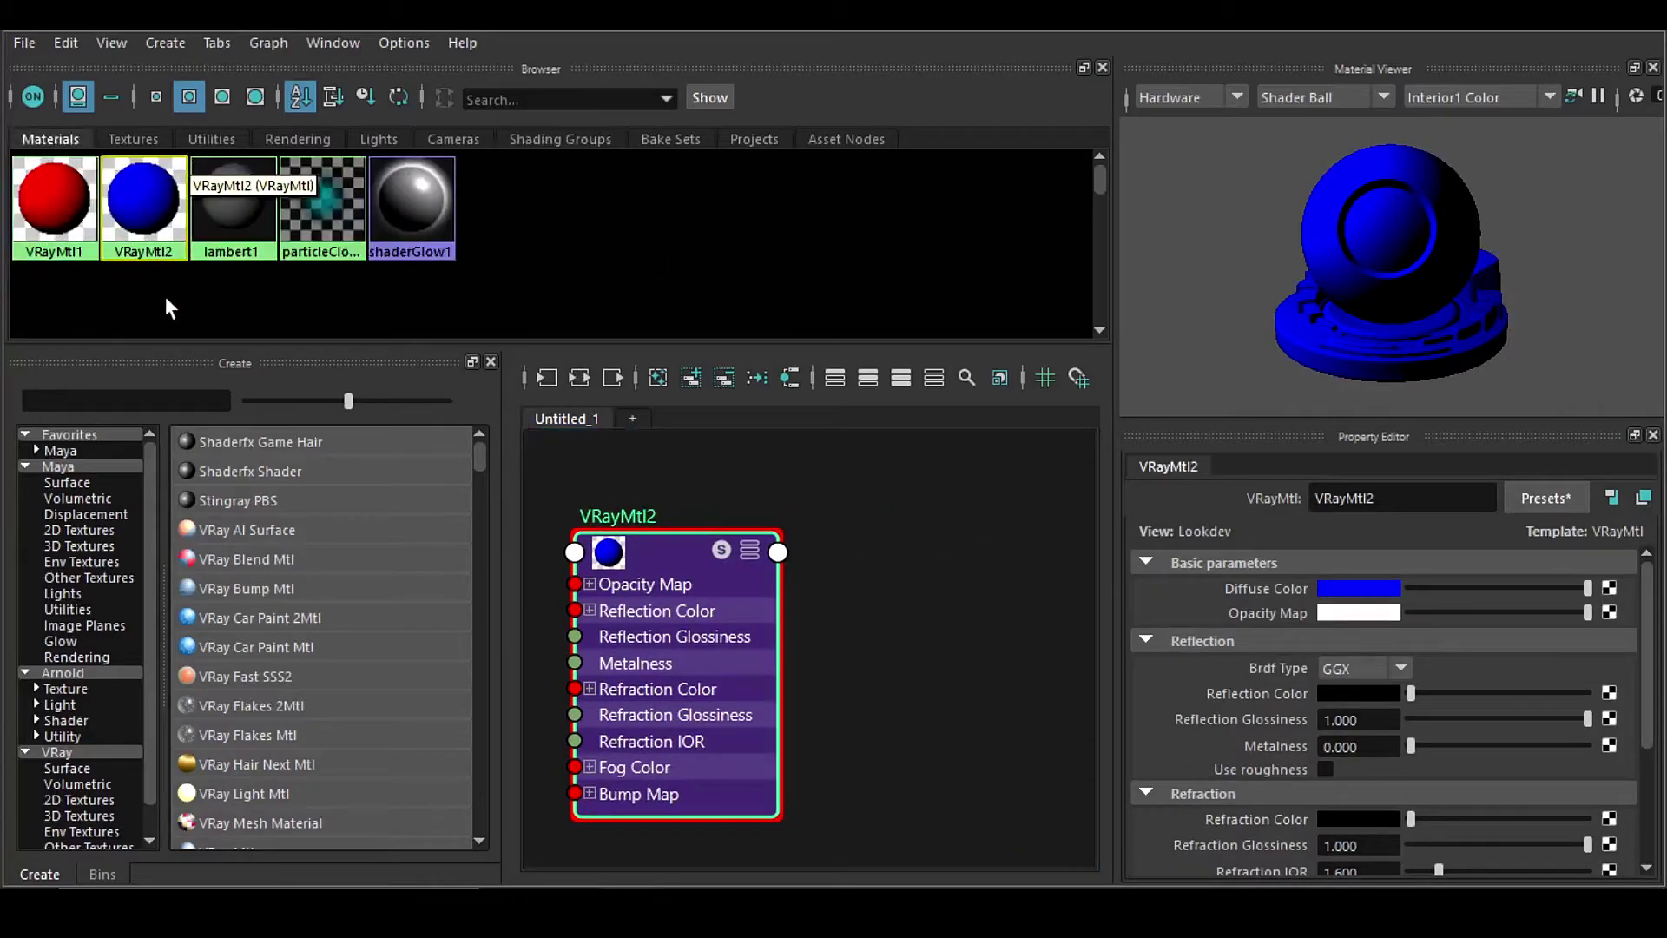
Step: Select both V-Ray materials, look at the option to export the selected network, and clear the selection
left_click(53, 204, "shift")
left_click(24, 43)
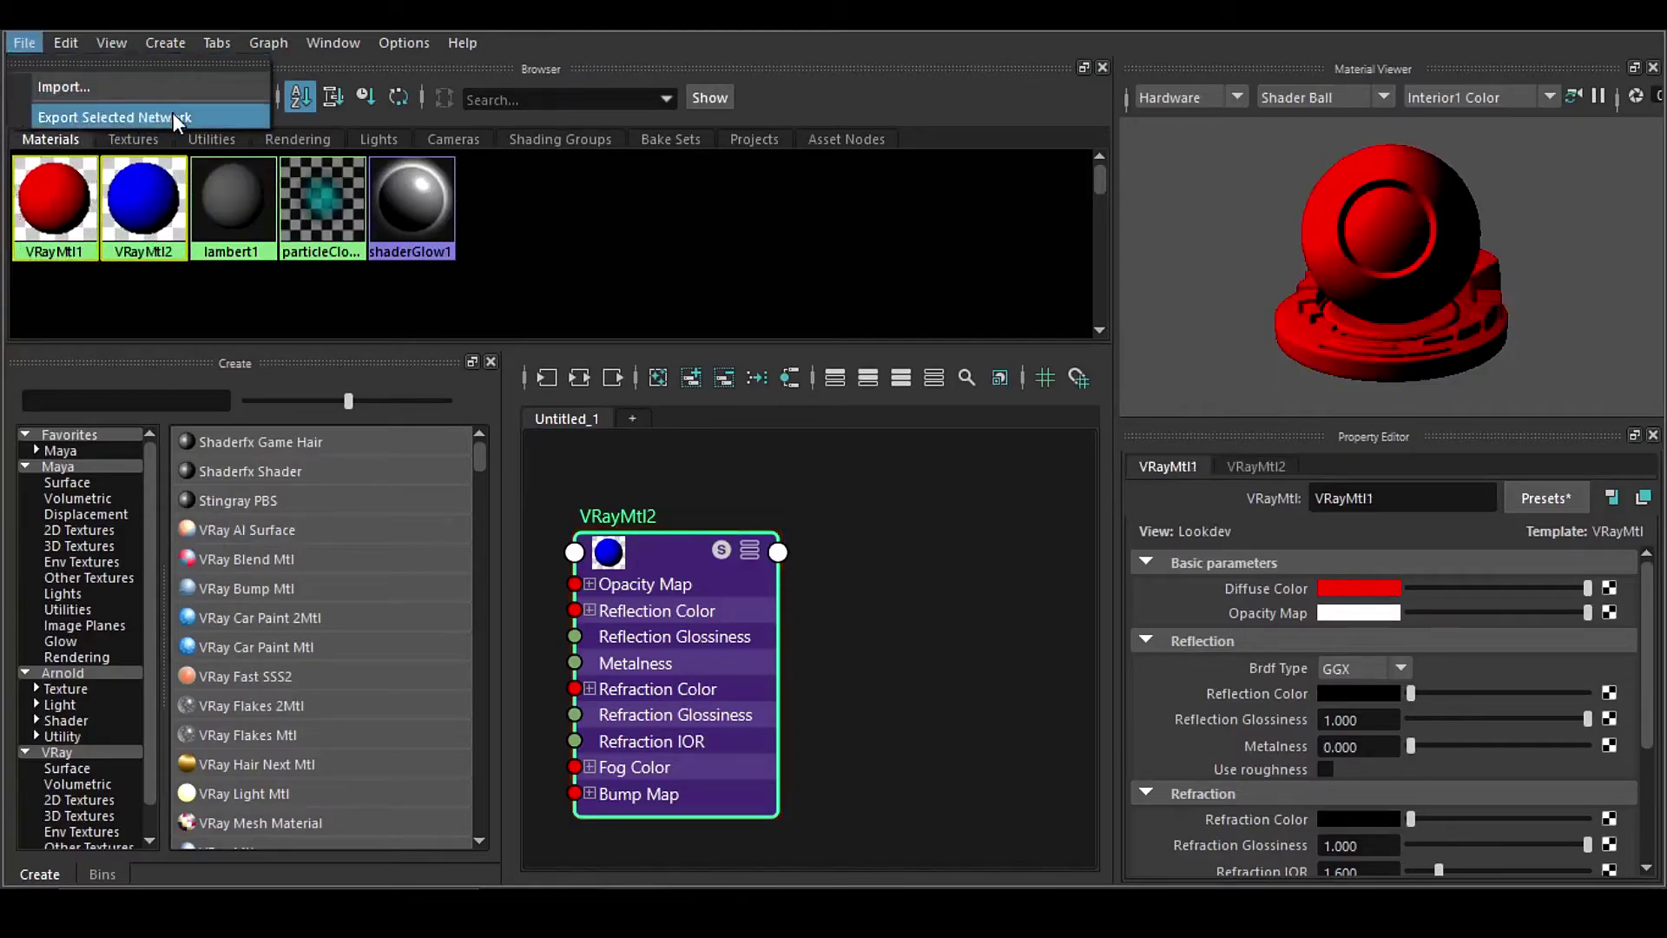
left_click(861, 565)
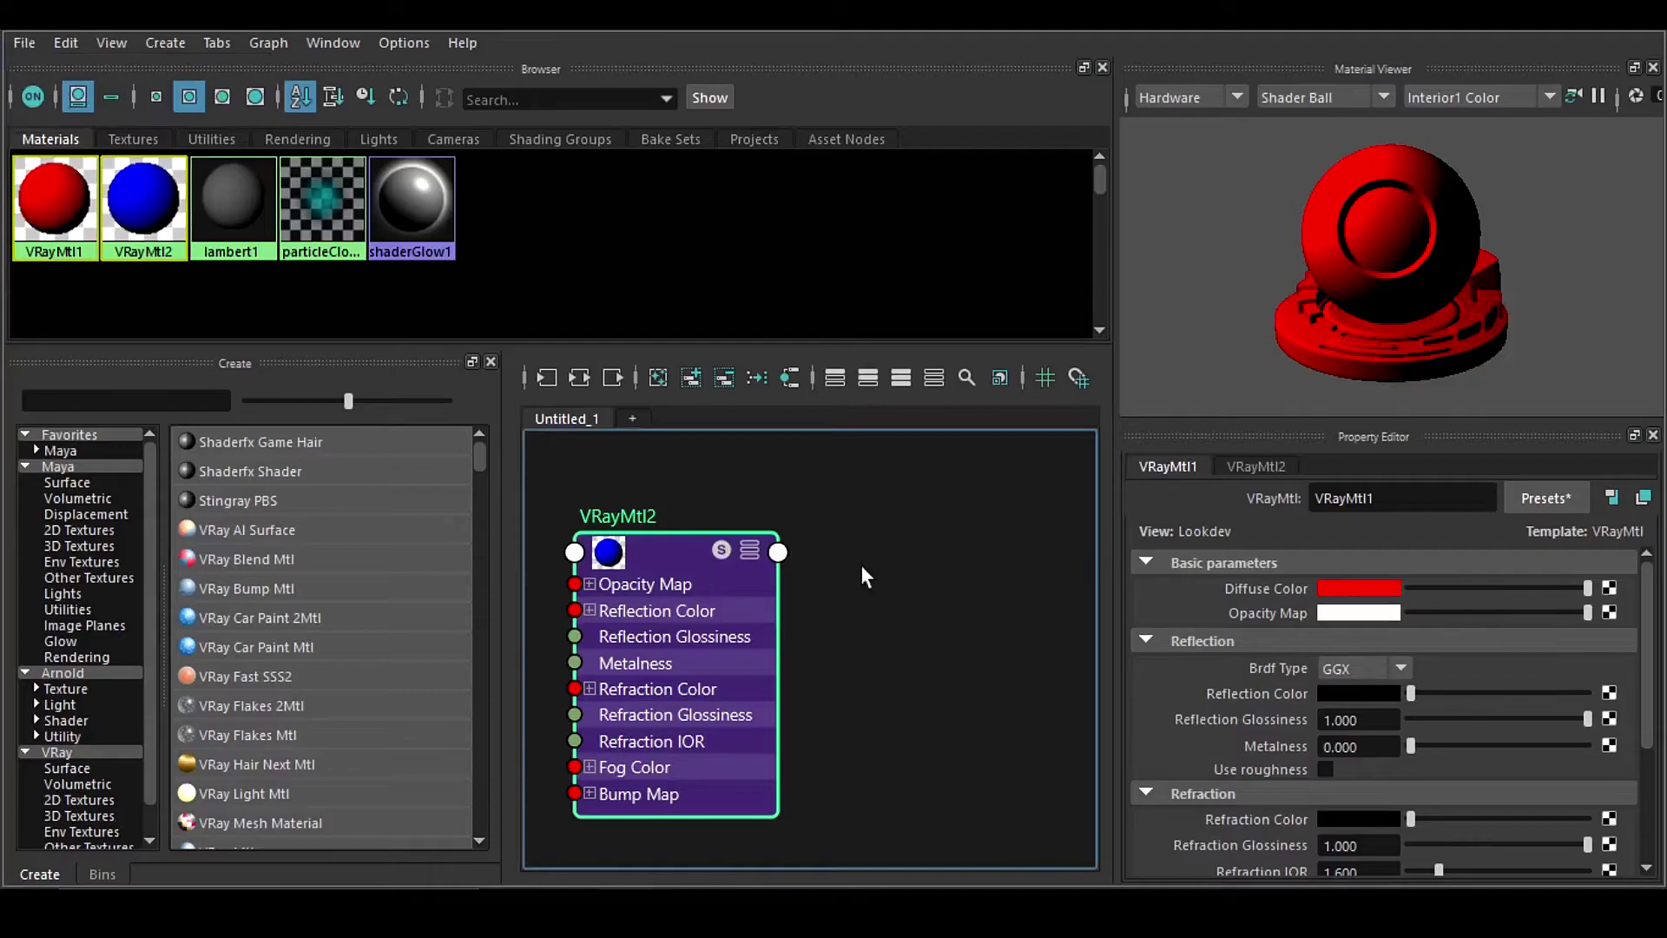
left_click(915, 562)
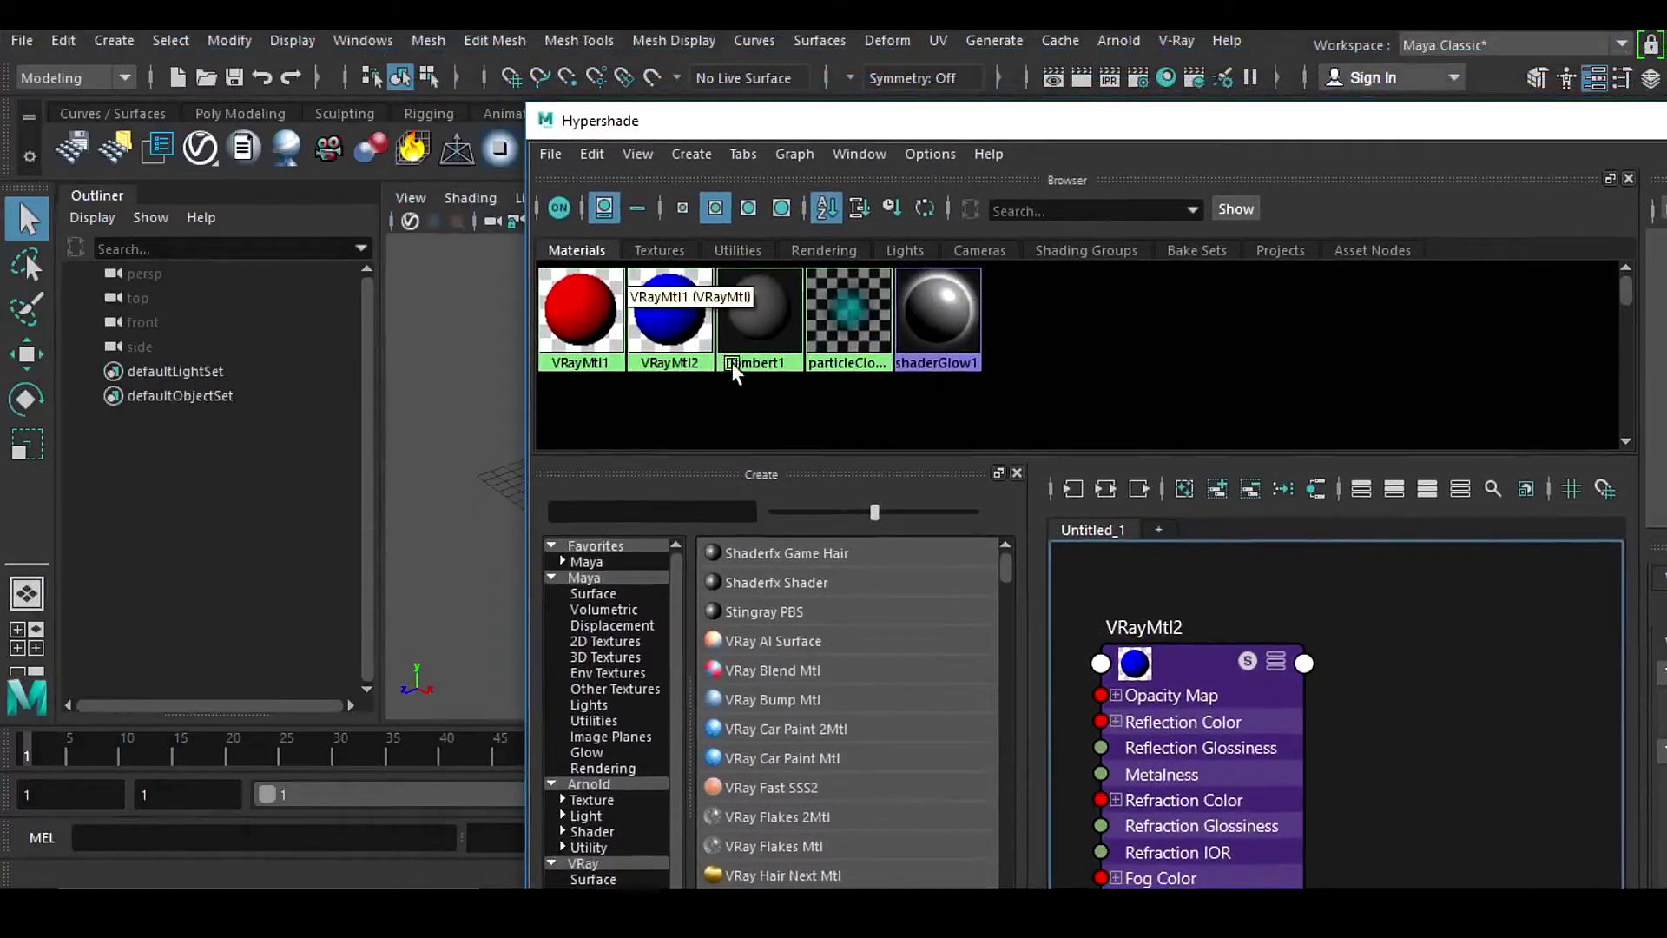
left_click(677, 407)
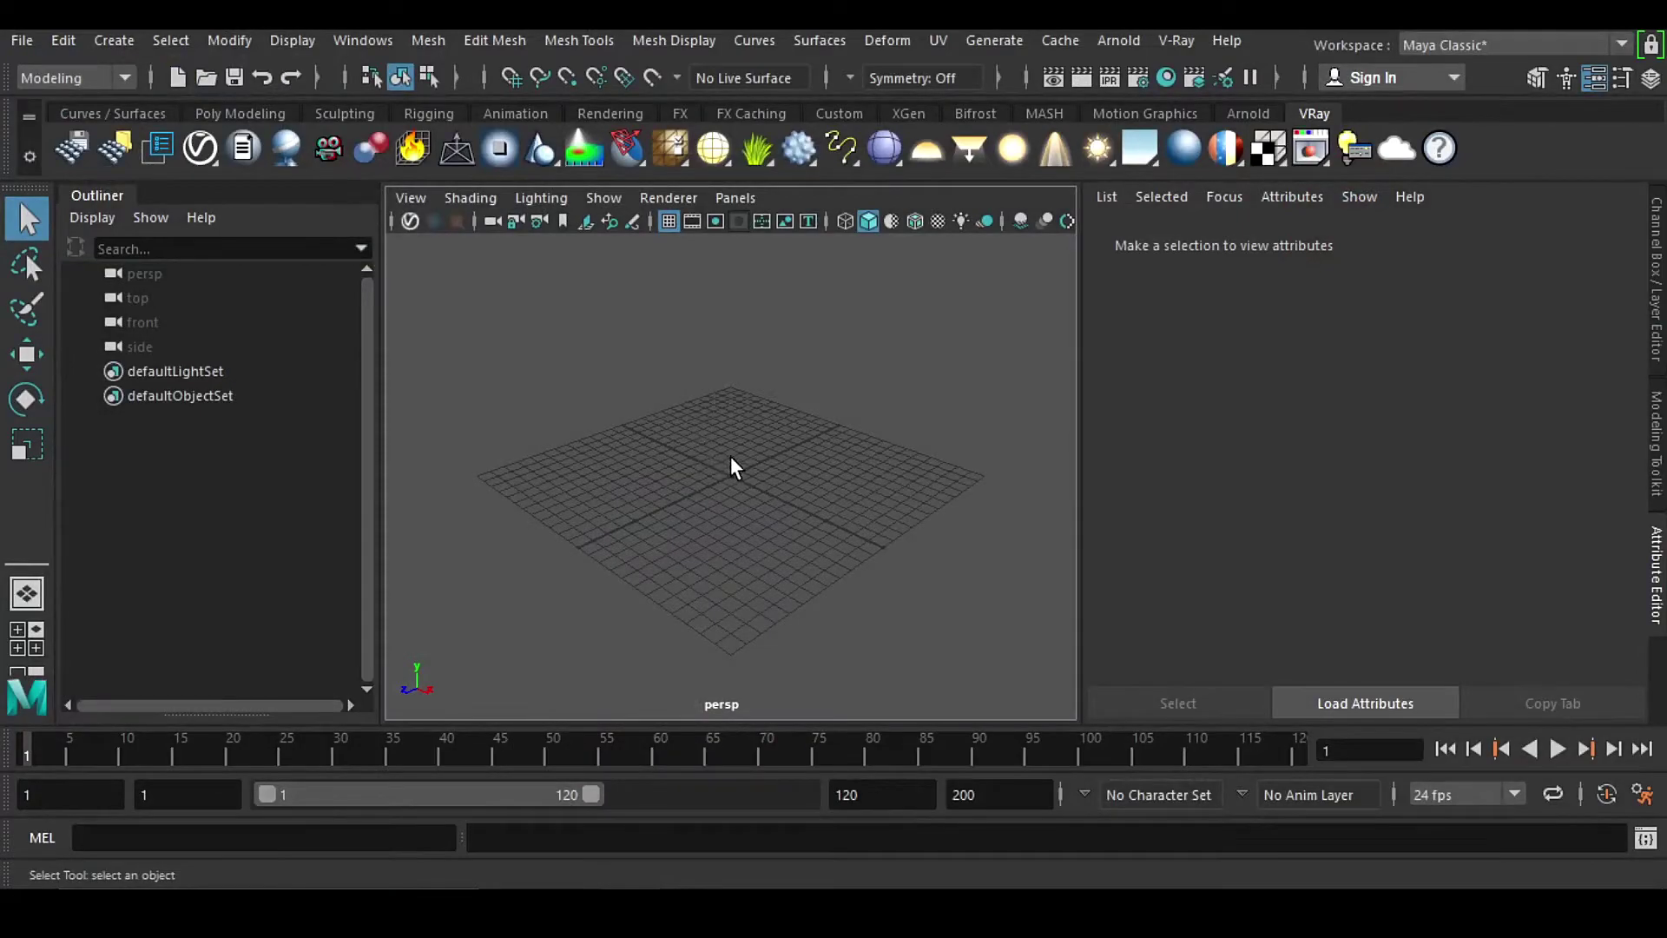
Step: Start a new scene without saving and create a V-Ray material with a red diffuse color
left_click(177, 78)
left_click(827, 460)
left_click(1193, 154)
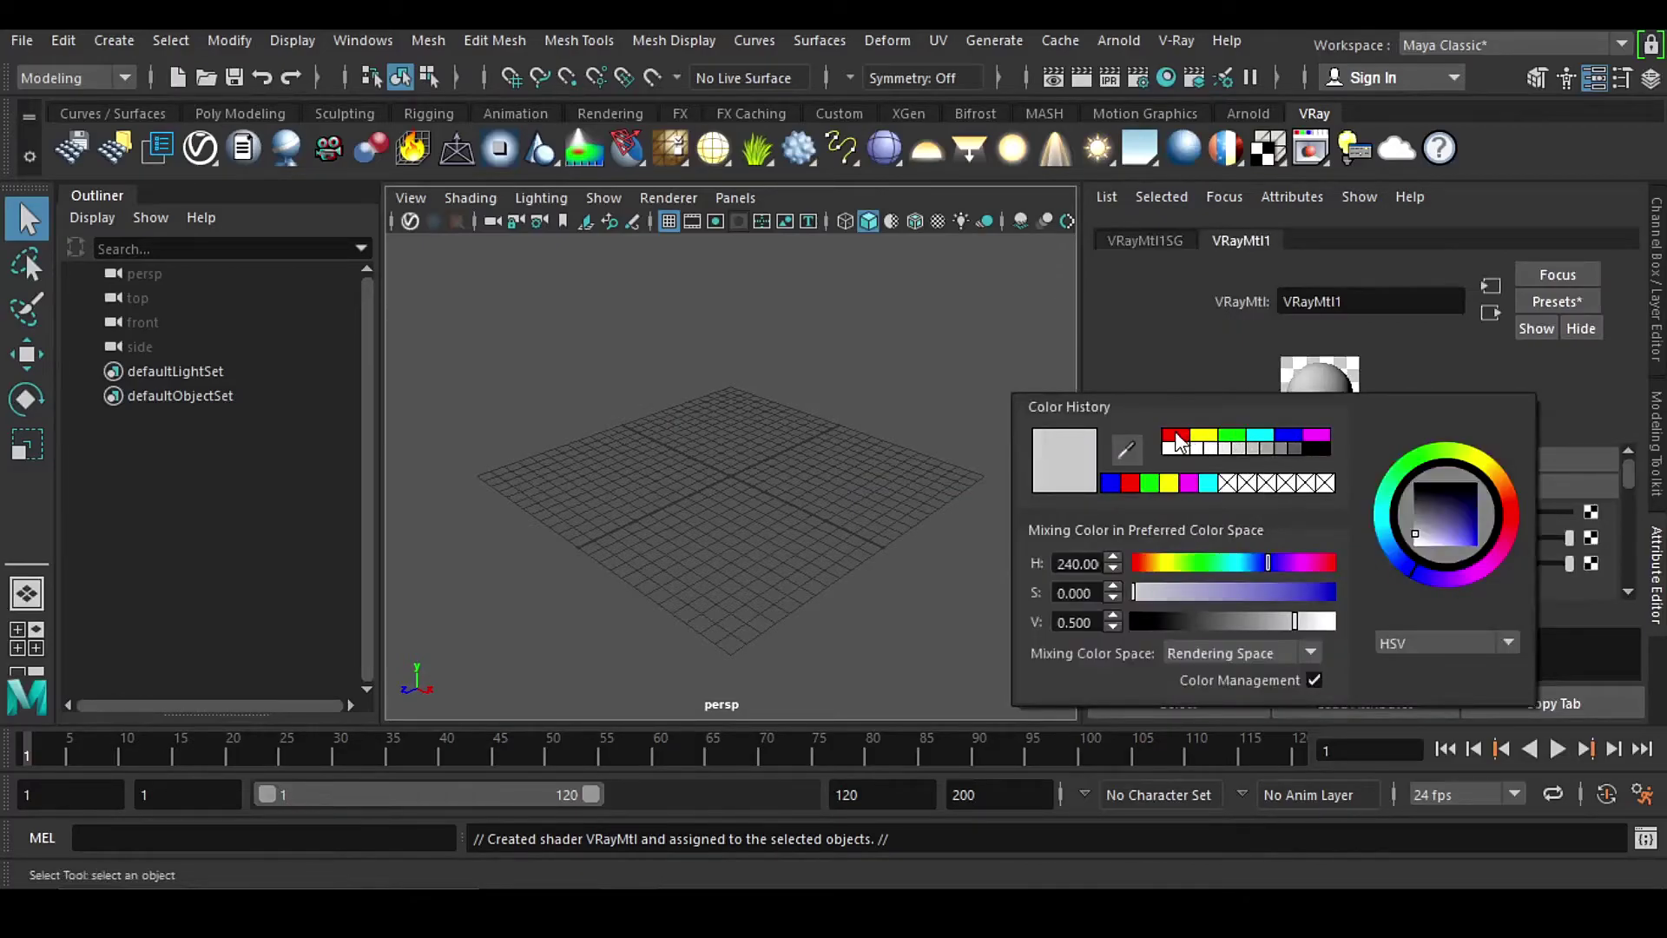
left_click(1177, 437)
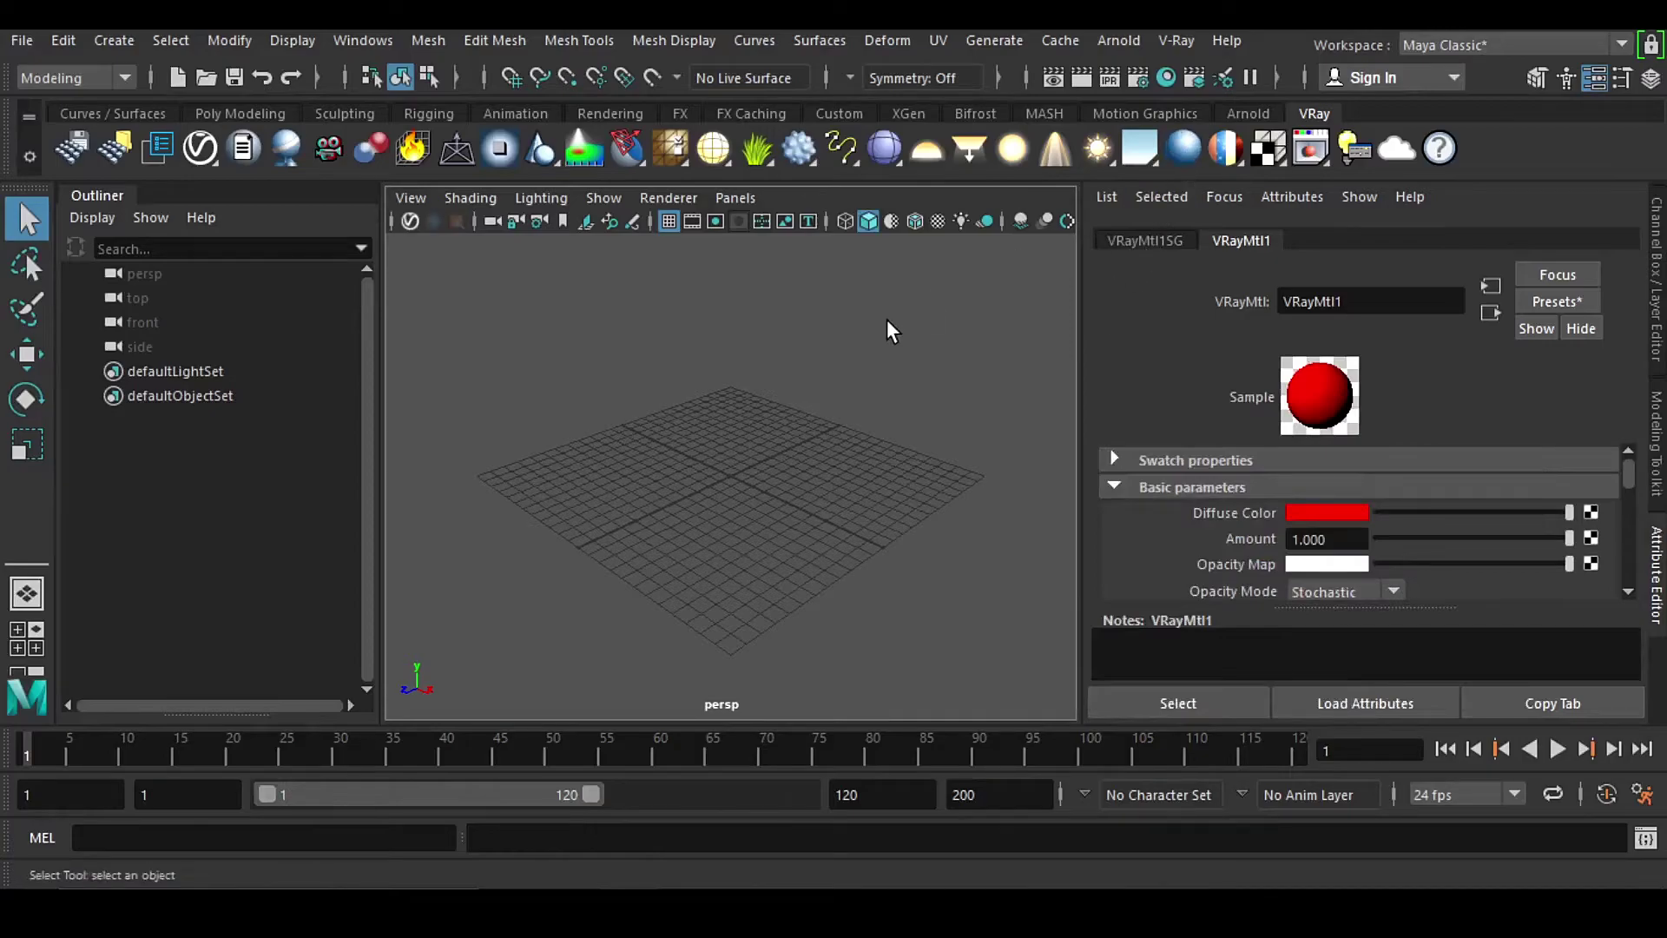
Step: Create a second V-Ray material and give it a blue diffuse color
left_click(1185, 149)
left_click(1316, 514)
left_click(1230, 417)
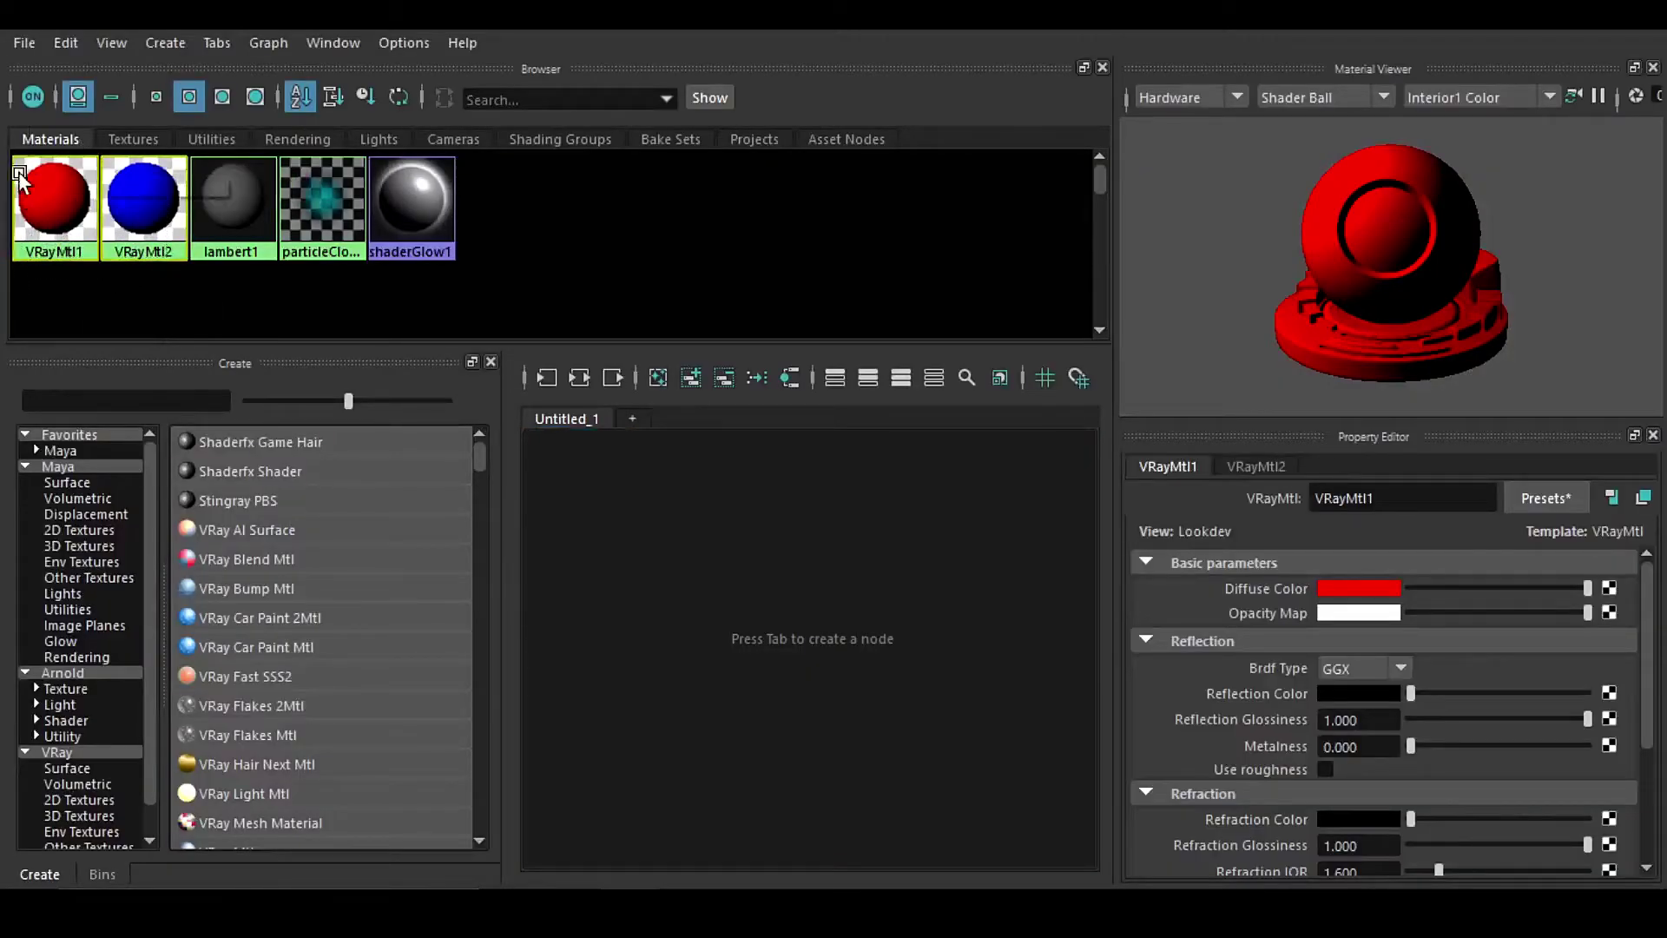
Step: Compare the two V-Ray materials with their shading groups in the Hypershade
left_click(25, 41)
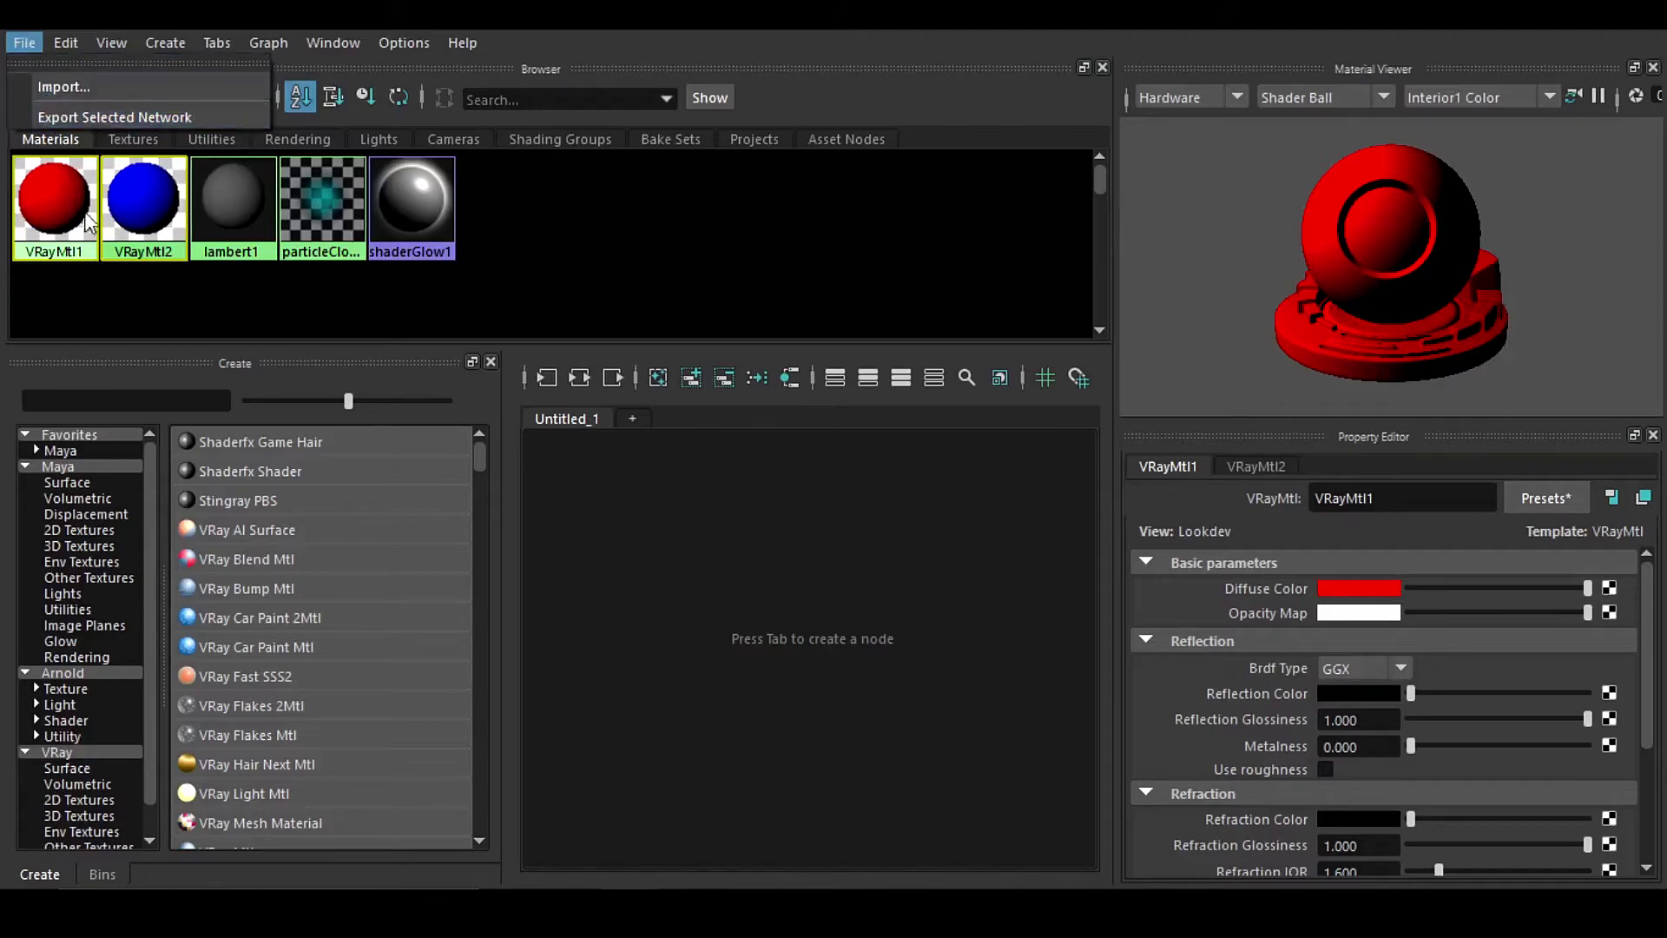
left_click(166, 314)
left_click(588, 143)
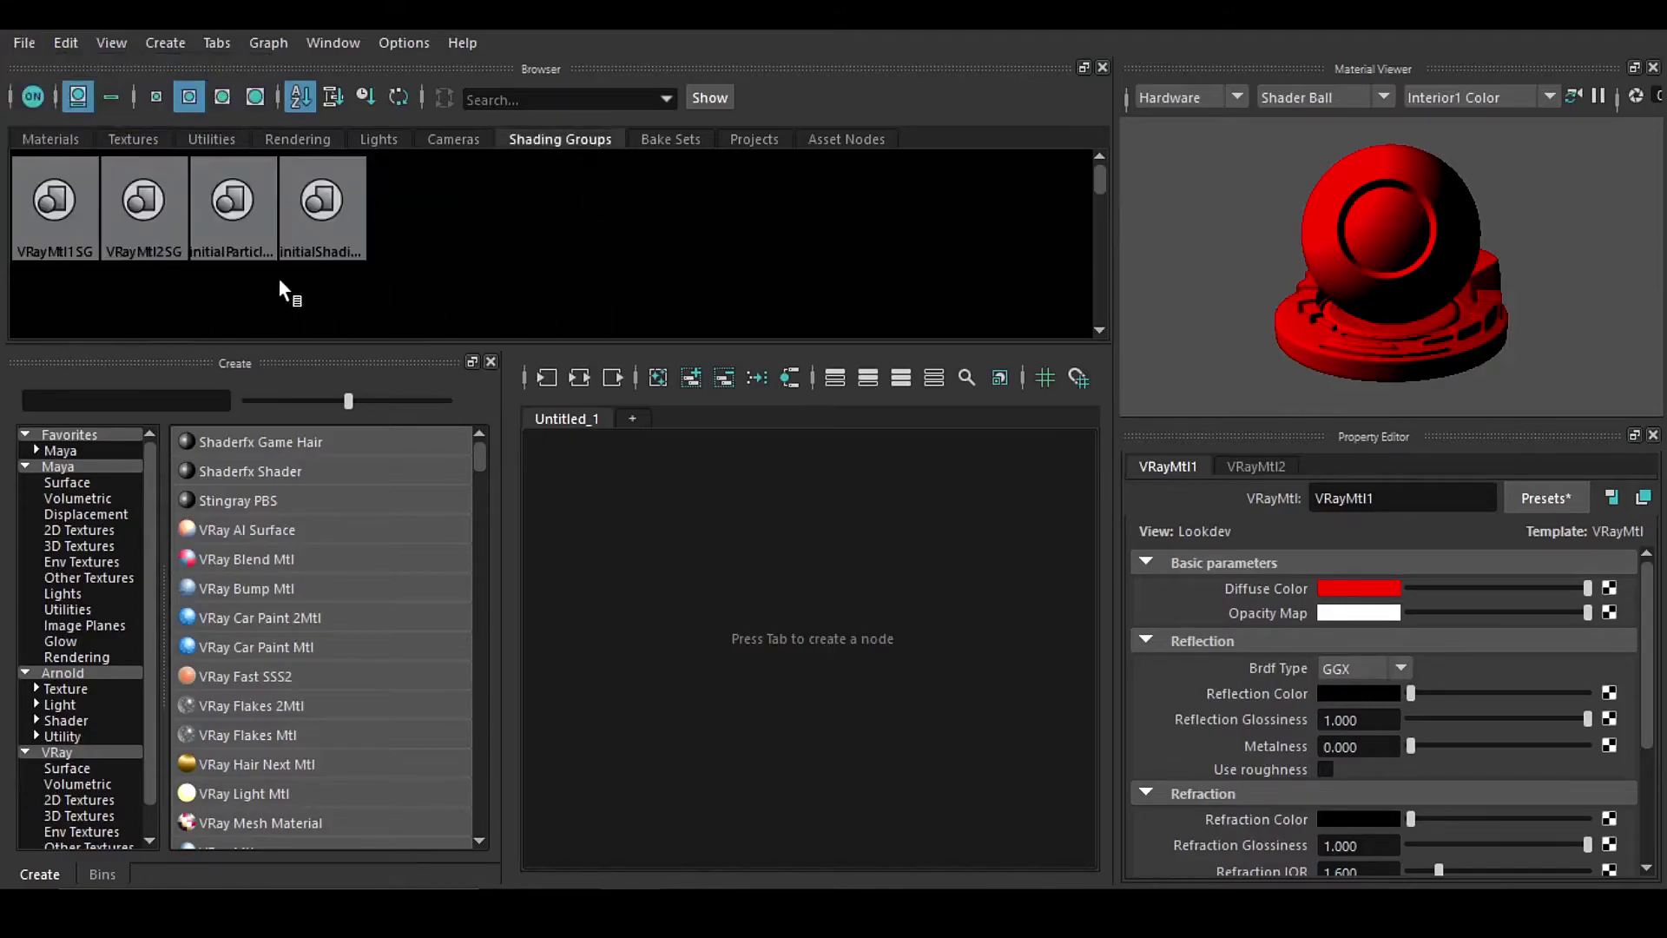
left_click_drag(94, 228, 56, 236)
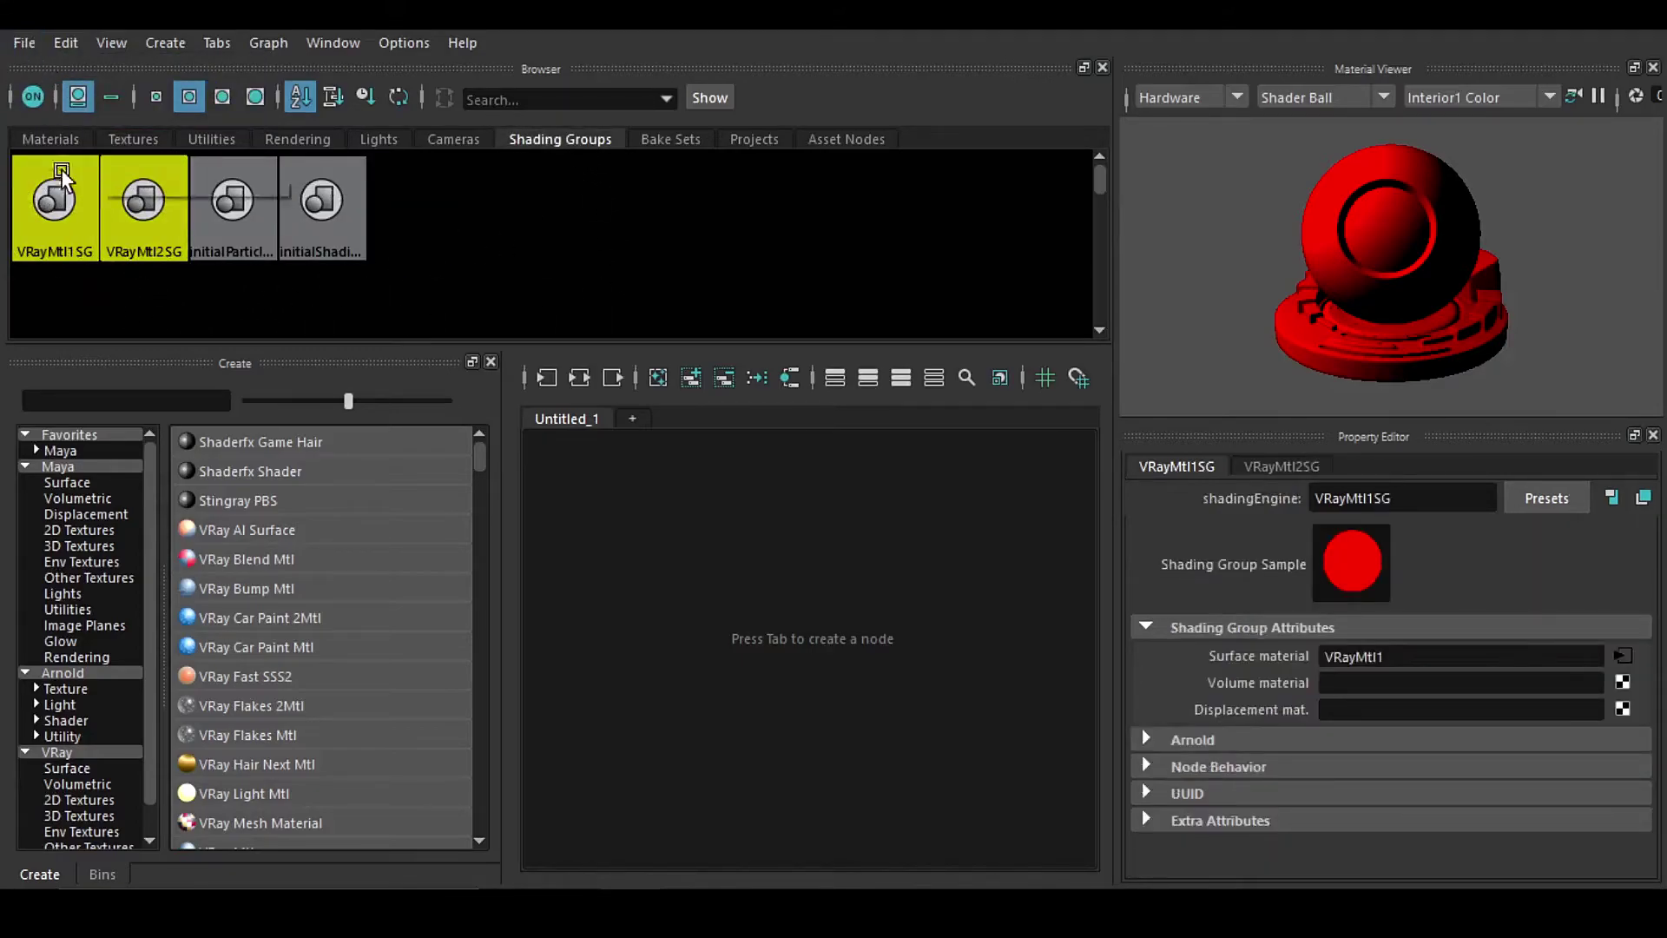
left_click(52, 139)
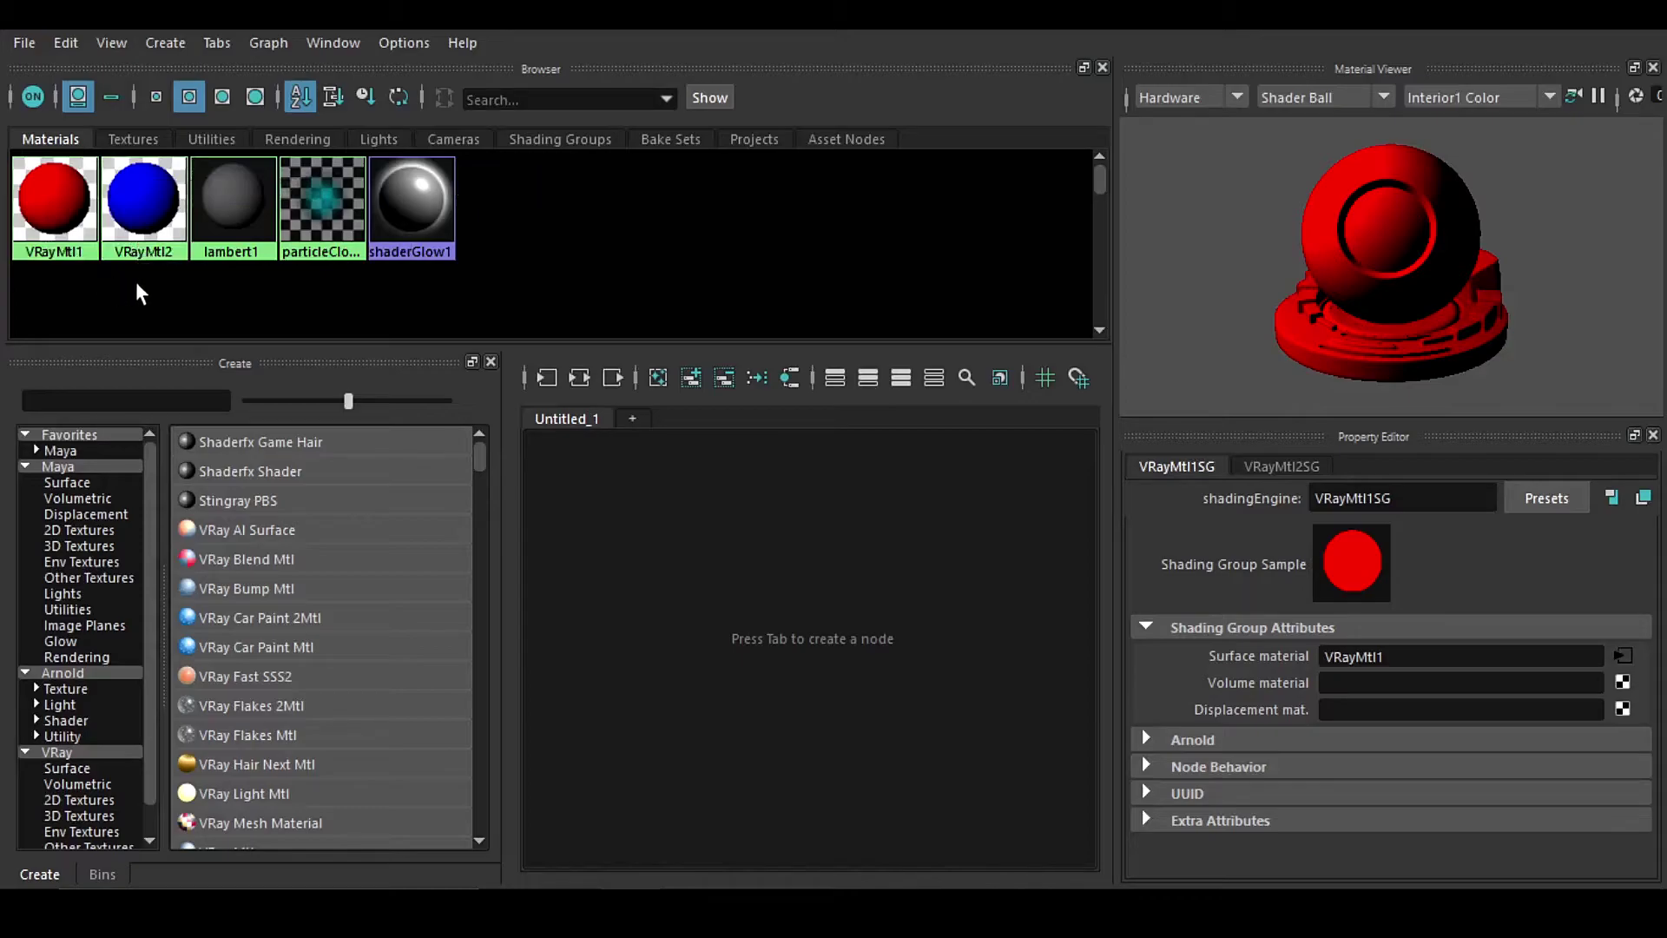
left_click_drag(139, 293, 26, 213)
Step: Select the shading groups VRayMtl1SG and VRayMtl2SG and export their network to MTL.mb on the desktop, overwriting the existing file
left_click(587, 141)
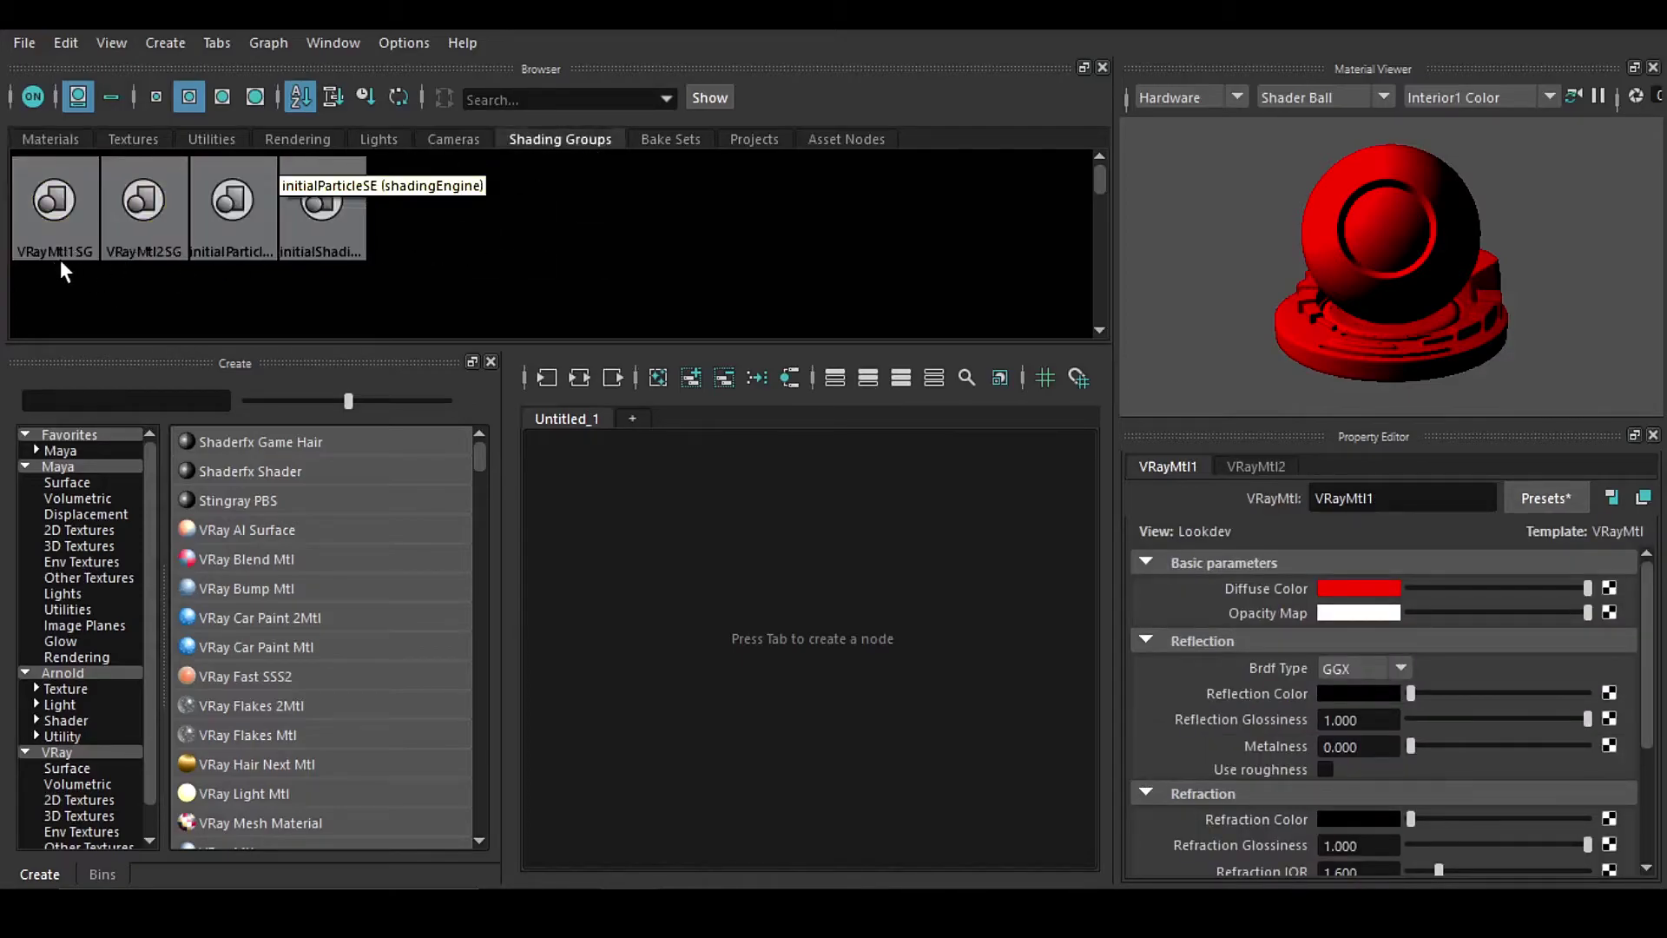
left_click_drag(163, 292, 48, 201)
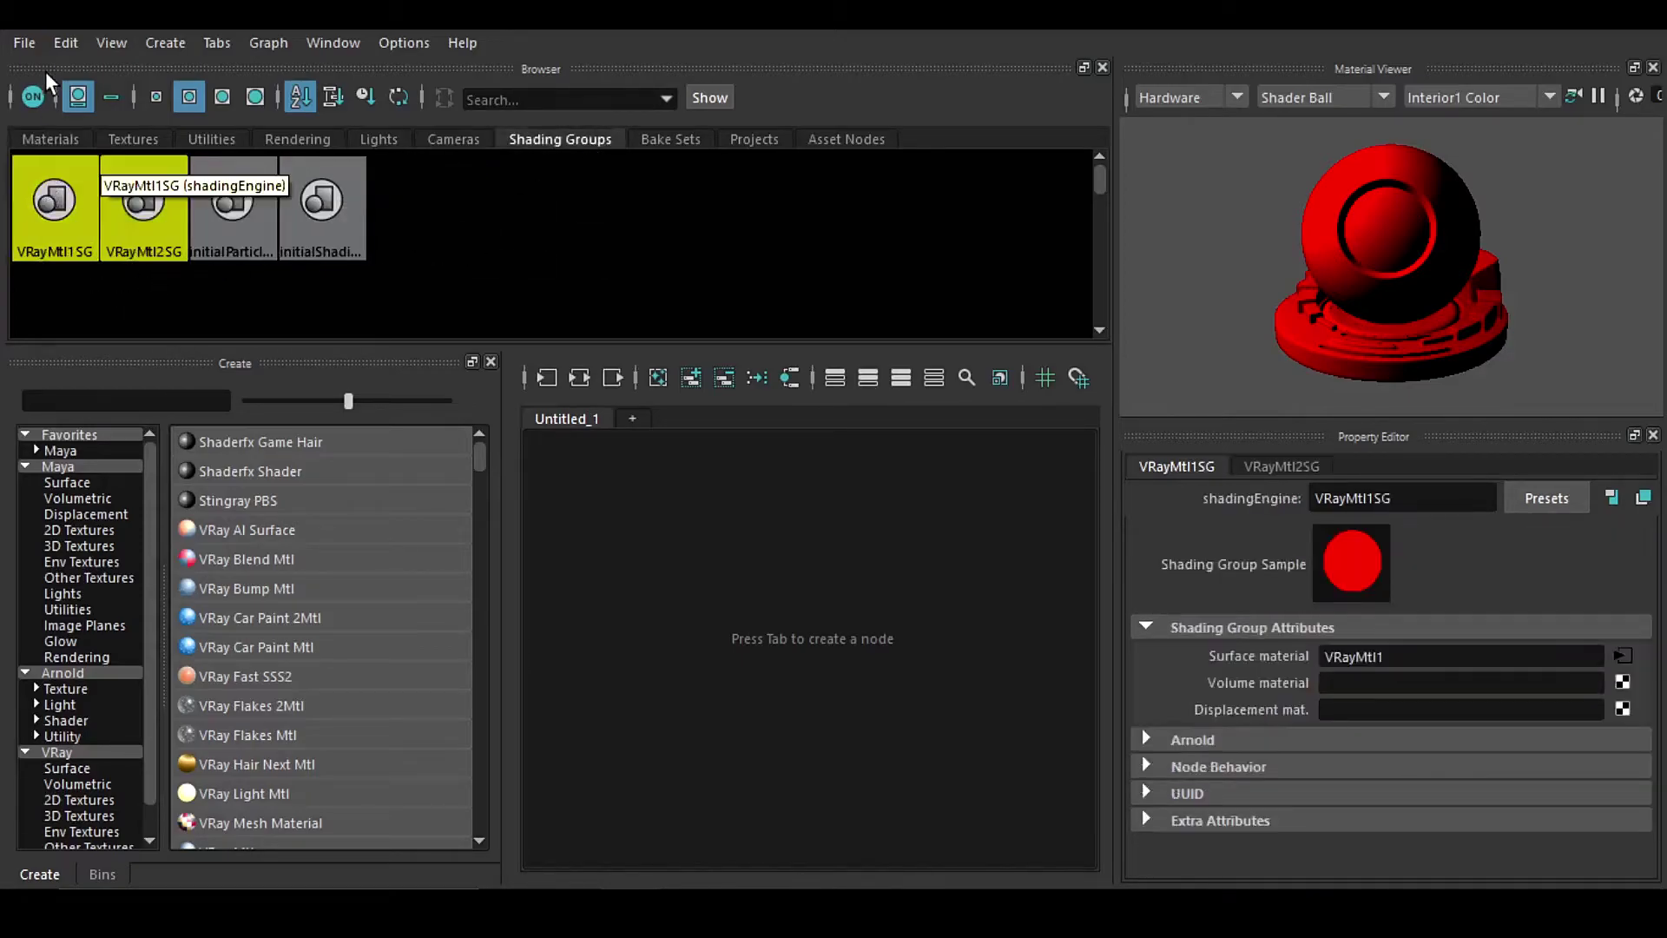
left_click(24, 43)
left_click(61, 117)
double_click(434, 216)
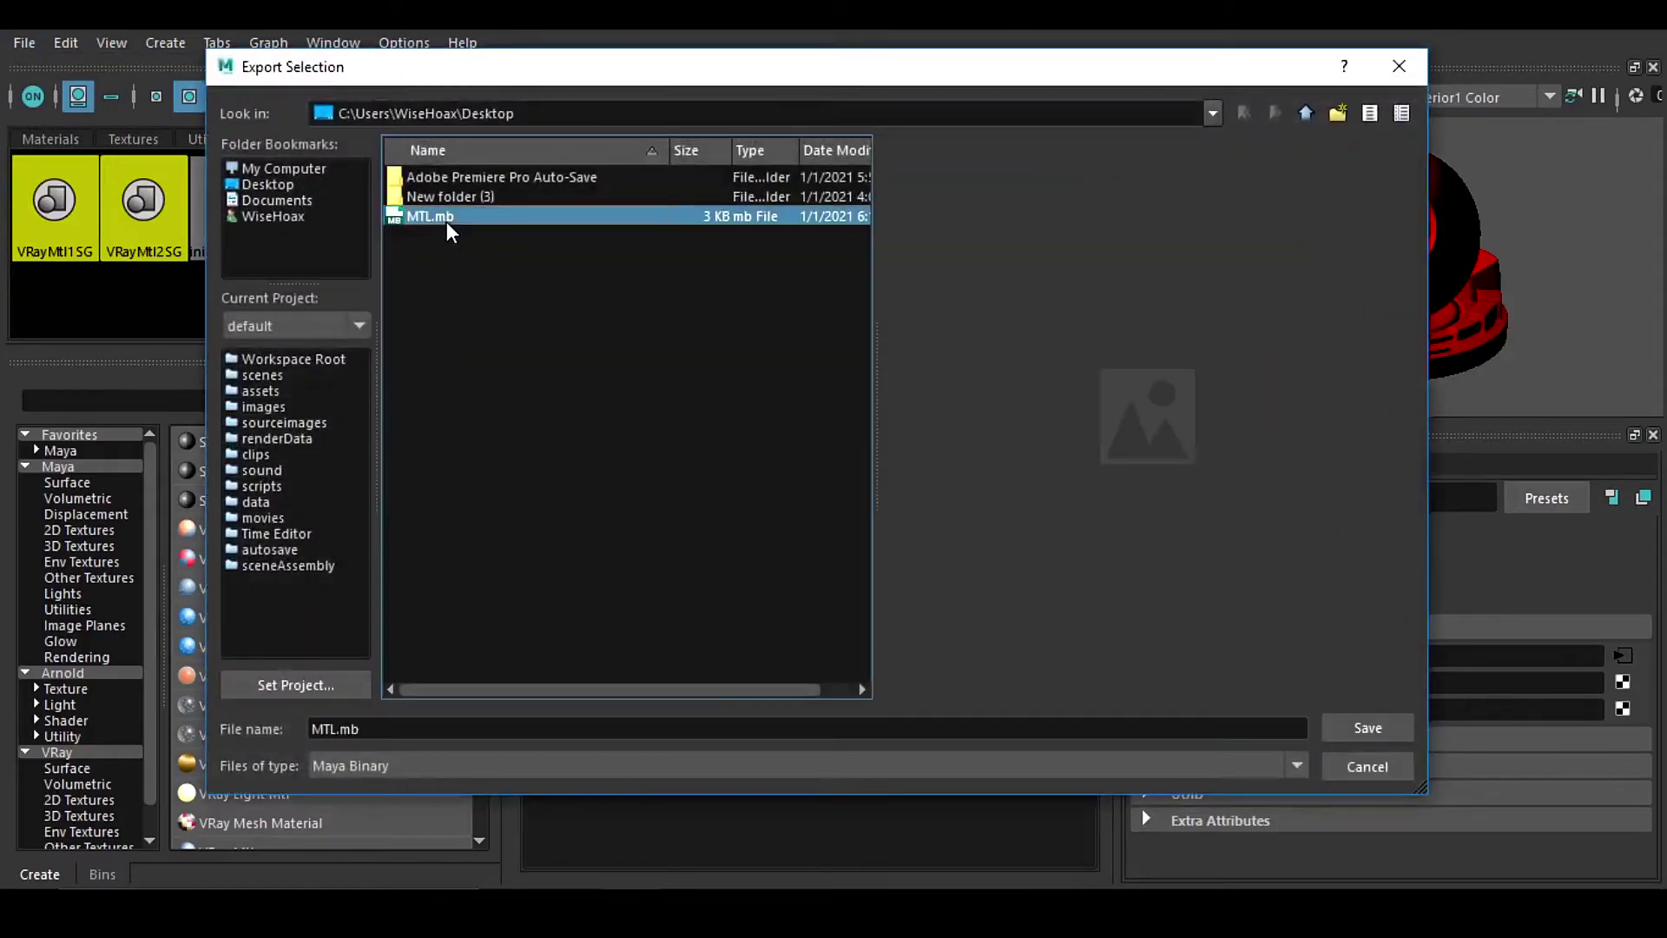
left_click(764, 467)
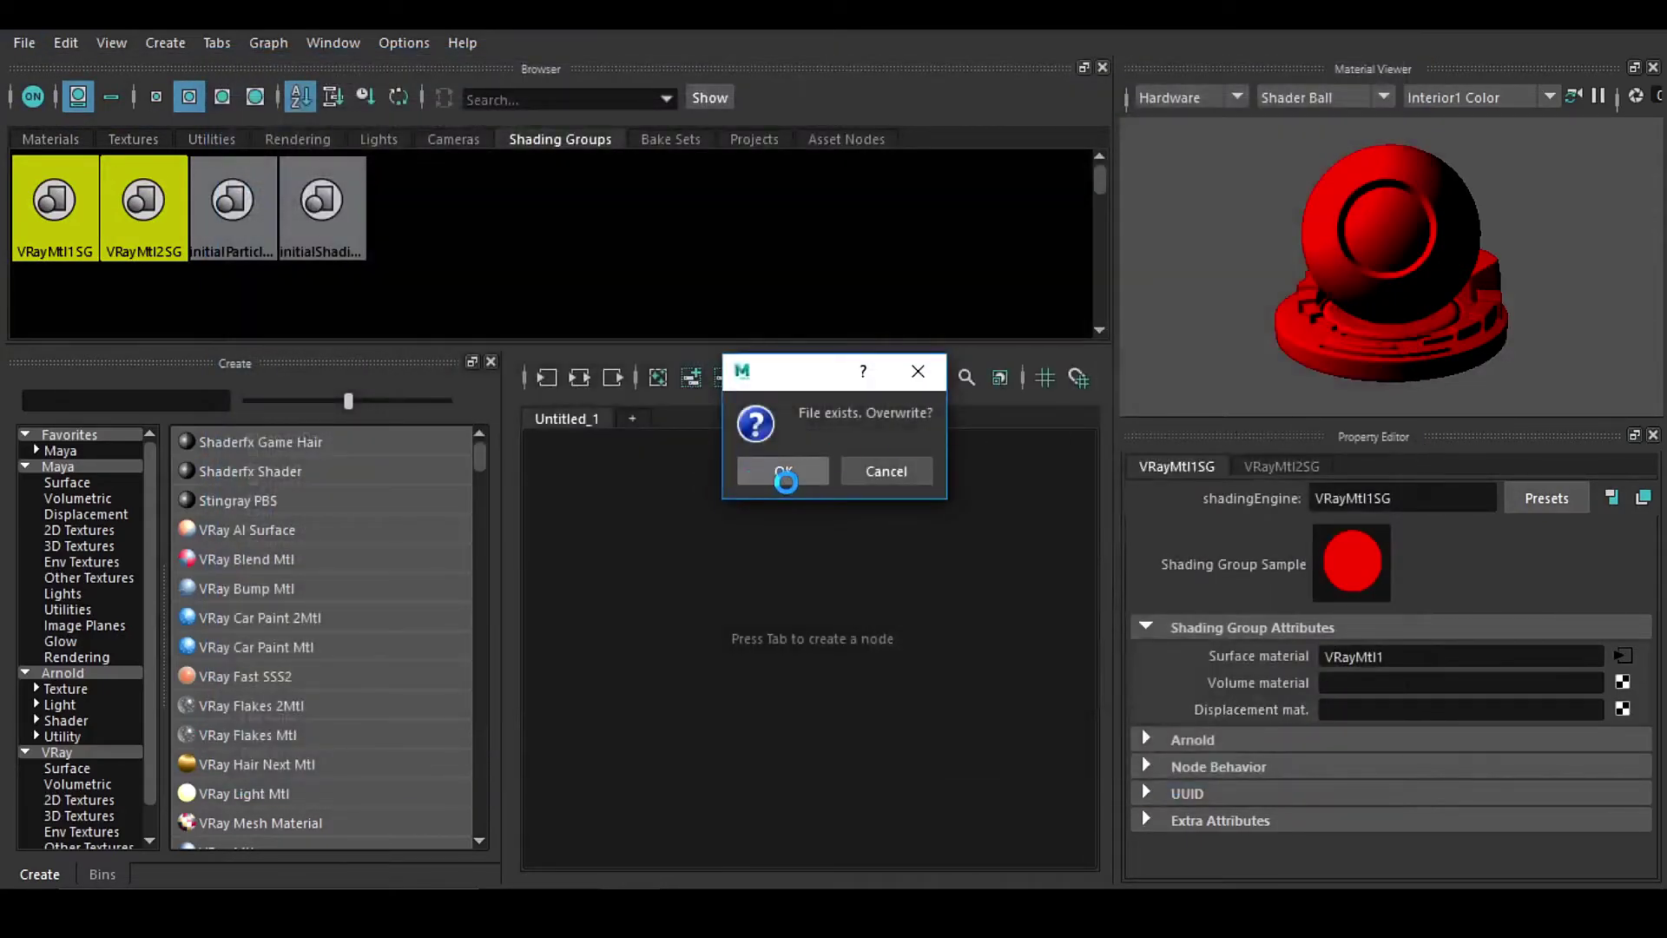
left_click(780, 471)
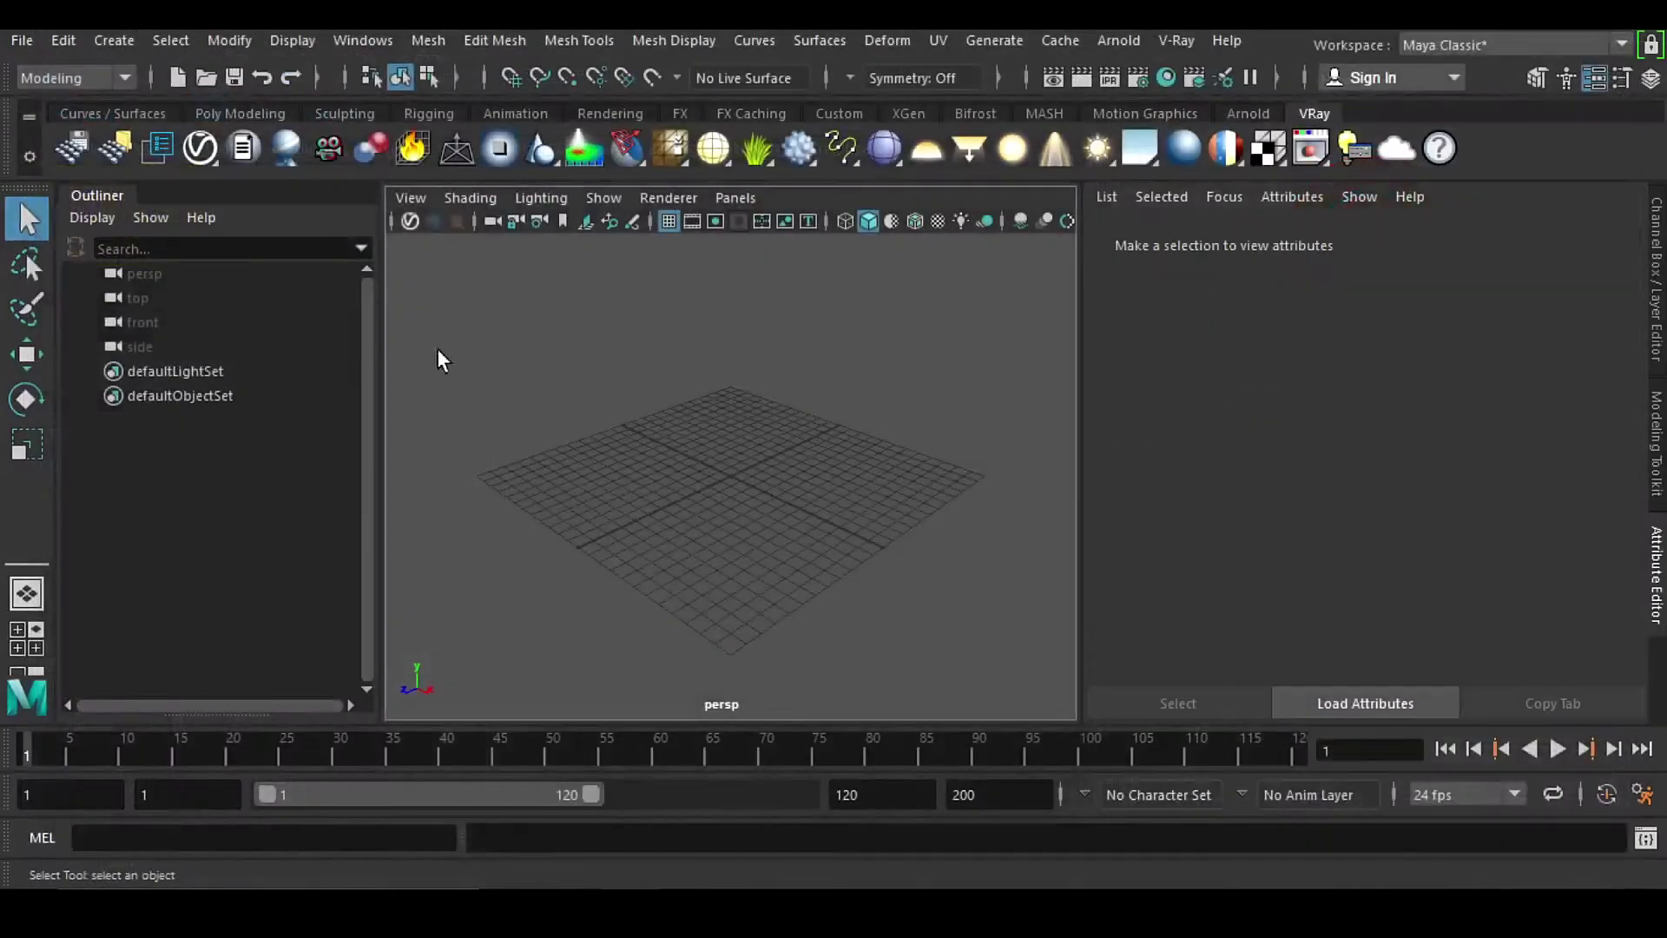
Step: Start a new scene without saving and import MTL.mb from the desktop
left_click(22, 40)
left_click(112, 70)
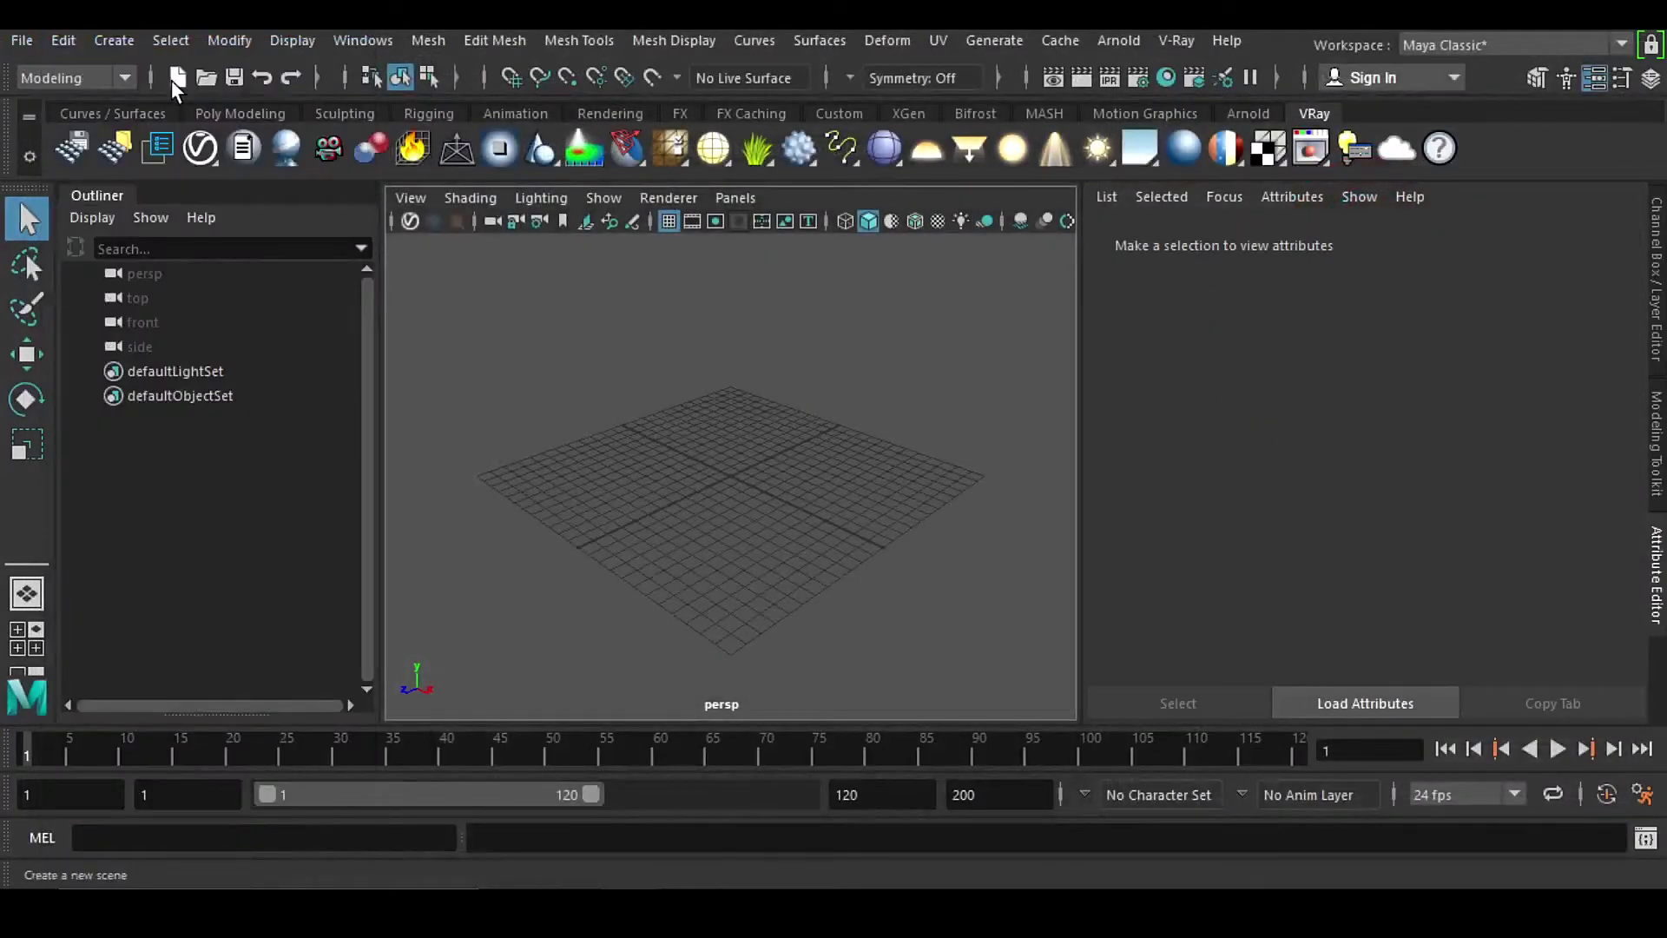
left_click(831, 462)
left_click(22, 40)
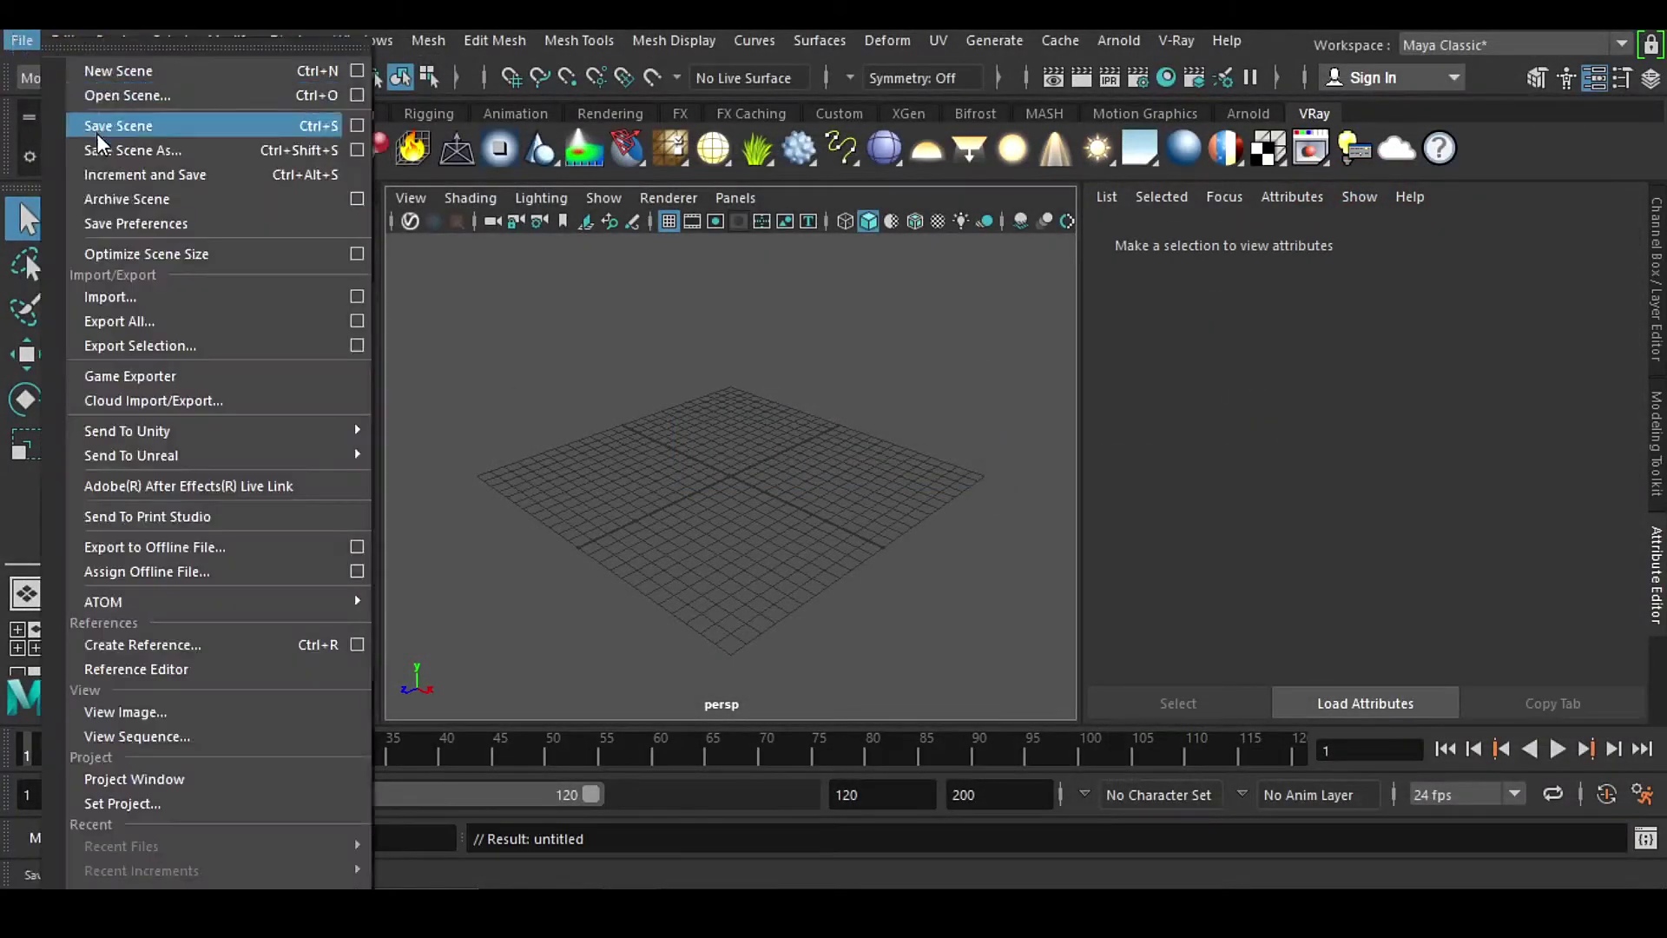
left_click(128, 293)
double_click(453, 259)
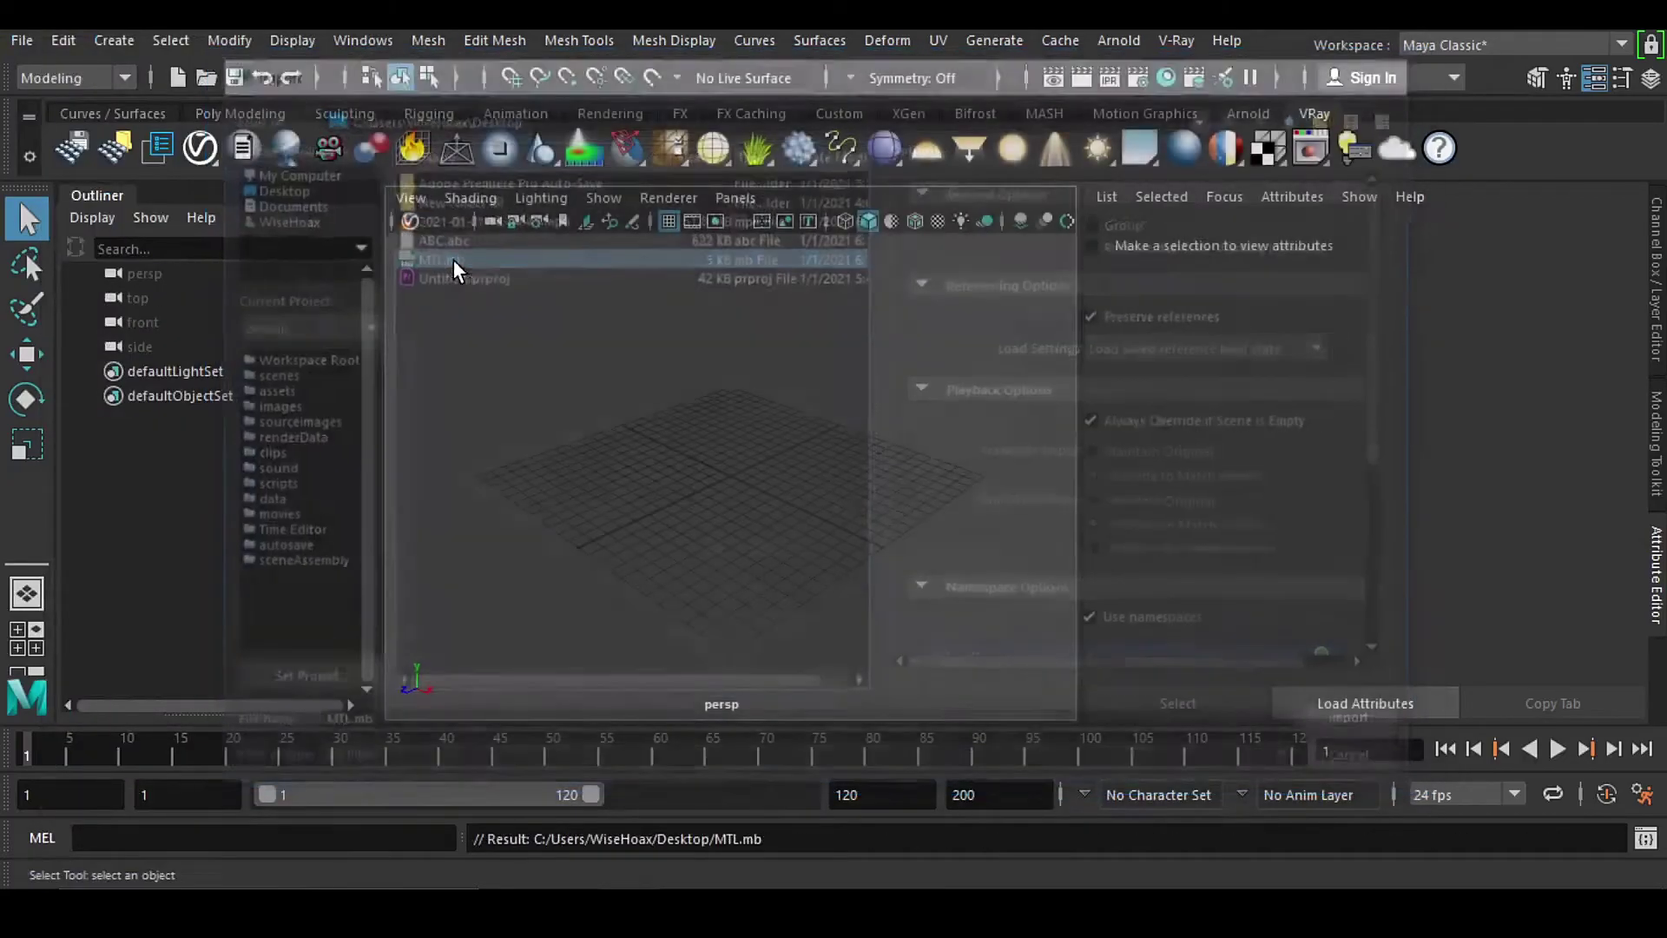
Step: Check the imported materials in the Hypershade and select both V-Ray shading groups
left_click(1166, 78)
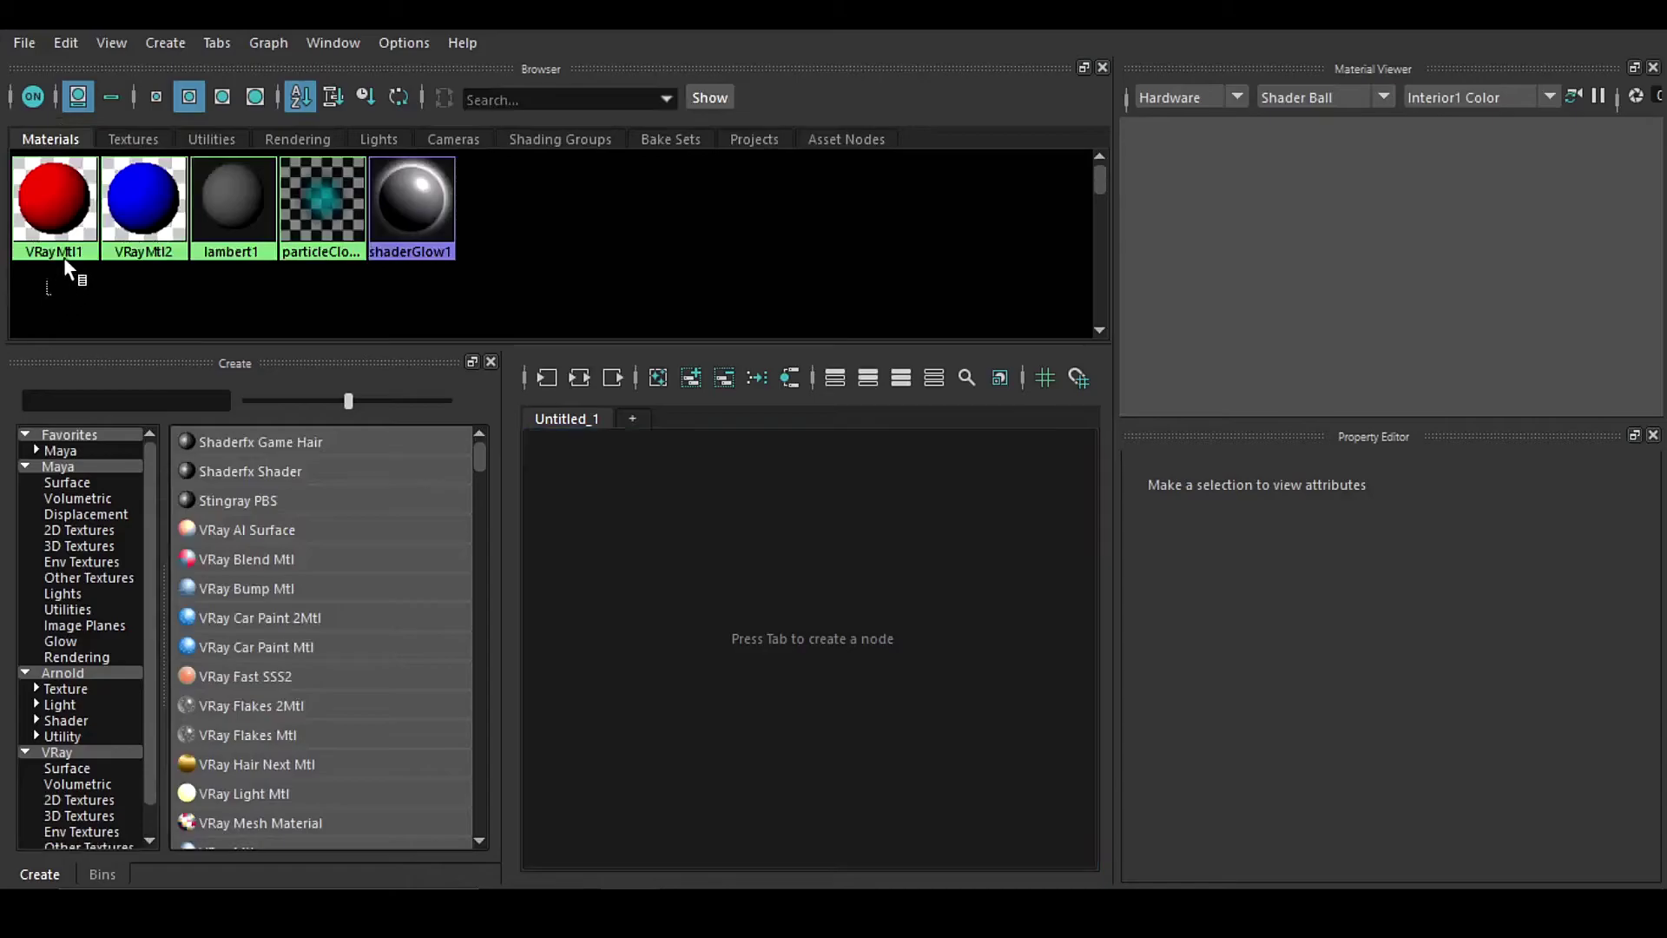
left_click(560, 139)
left_click_drag(56, 285, 139, 199)
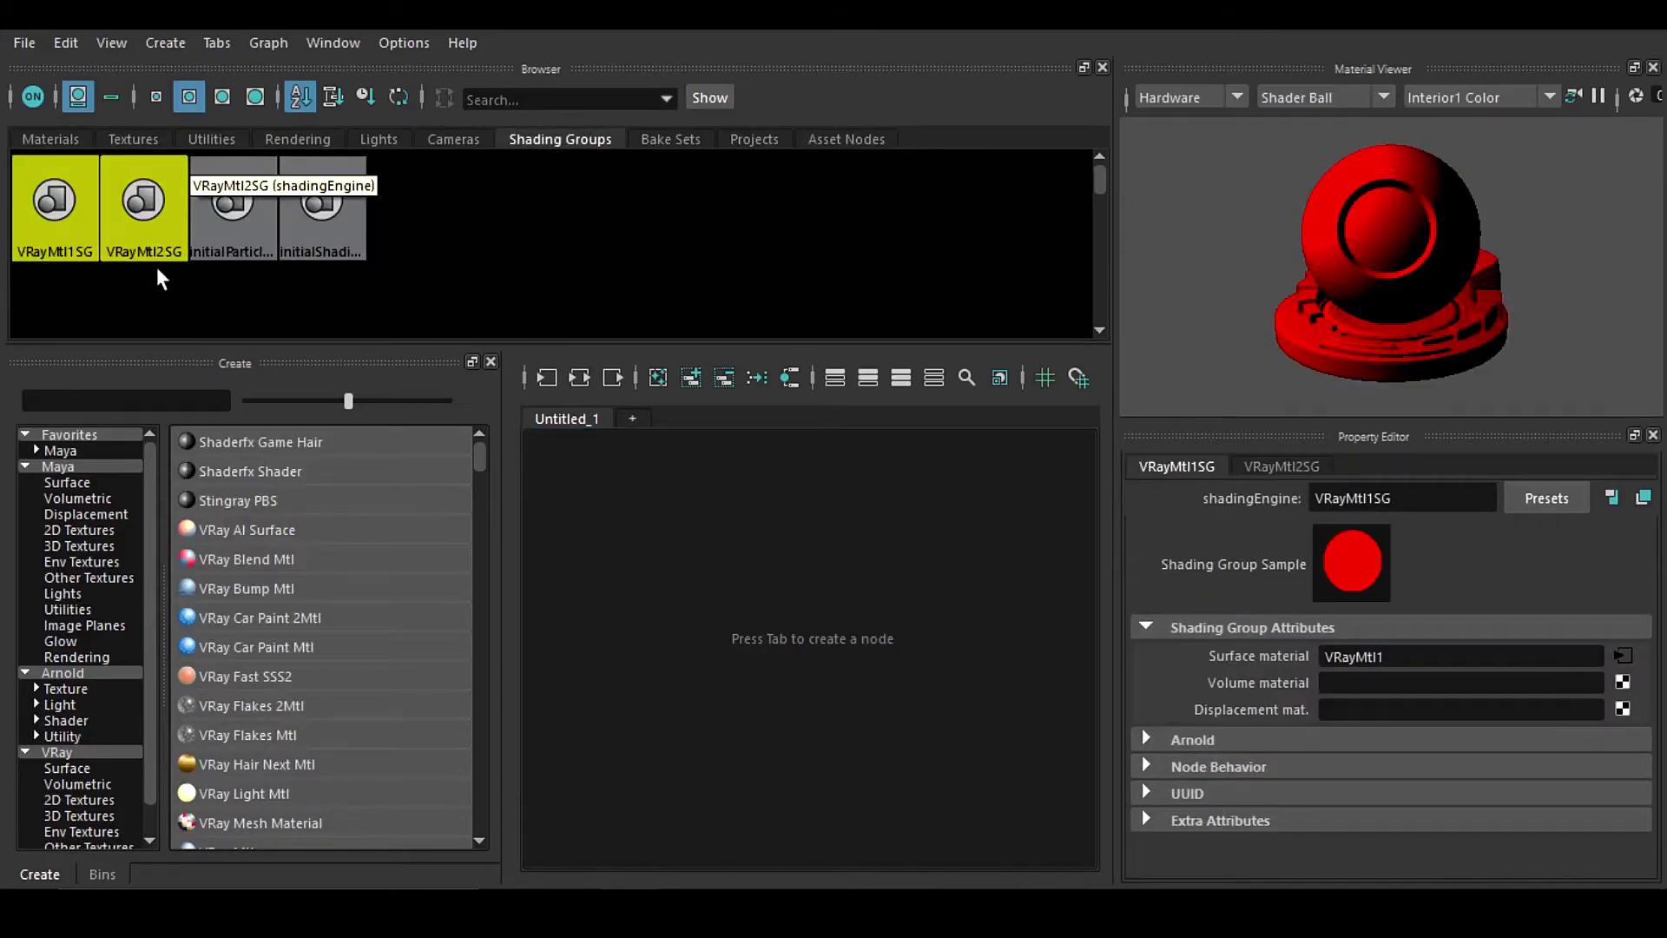
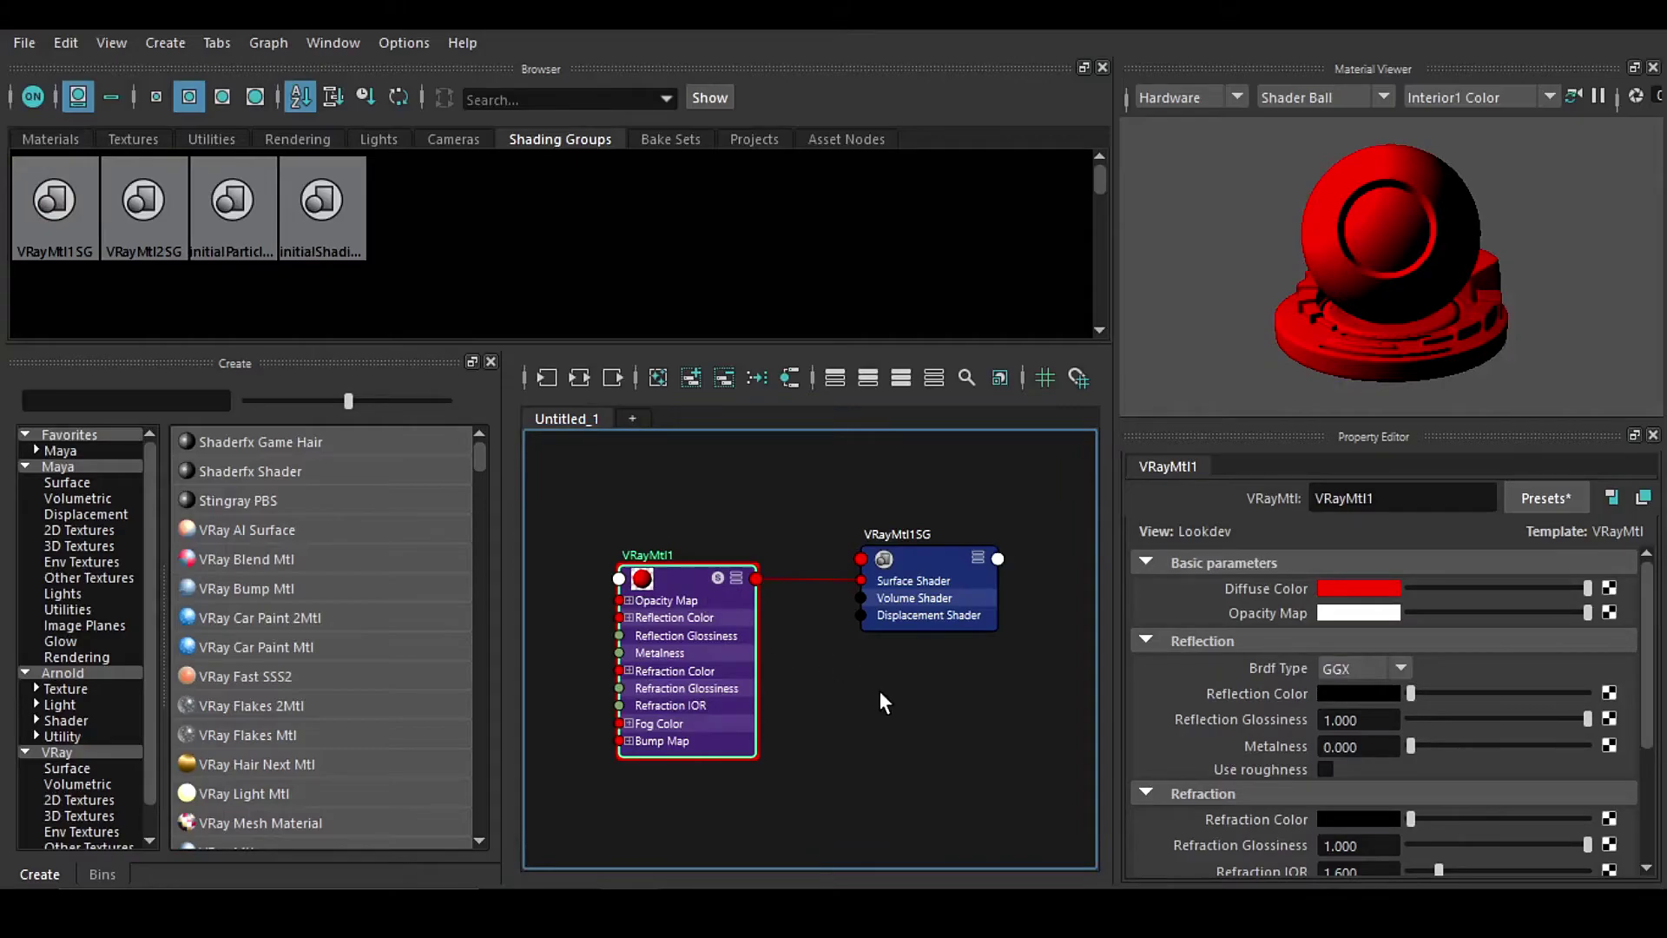
Step: Examine how VRayMtl1 connects to VRayMtl1SG in the node graph, shifting the shading group node slightly
left_click(886, 681)
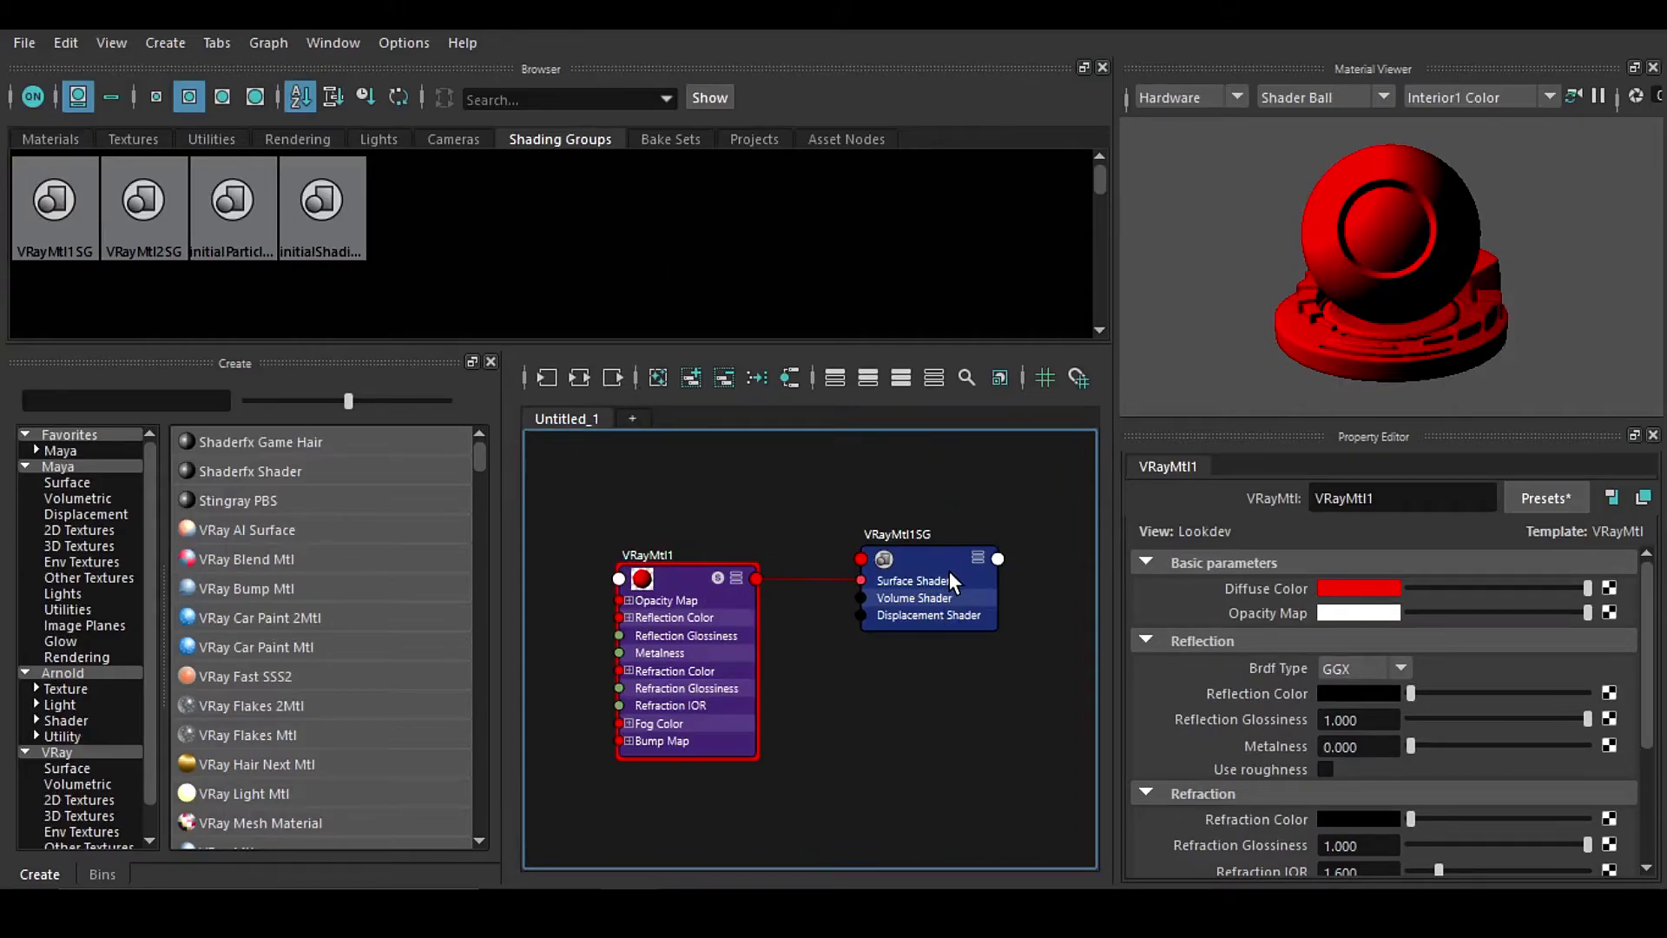
left_click_drag(951, 578, 949, 537)
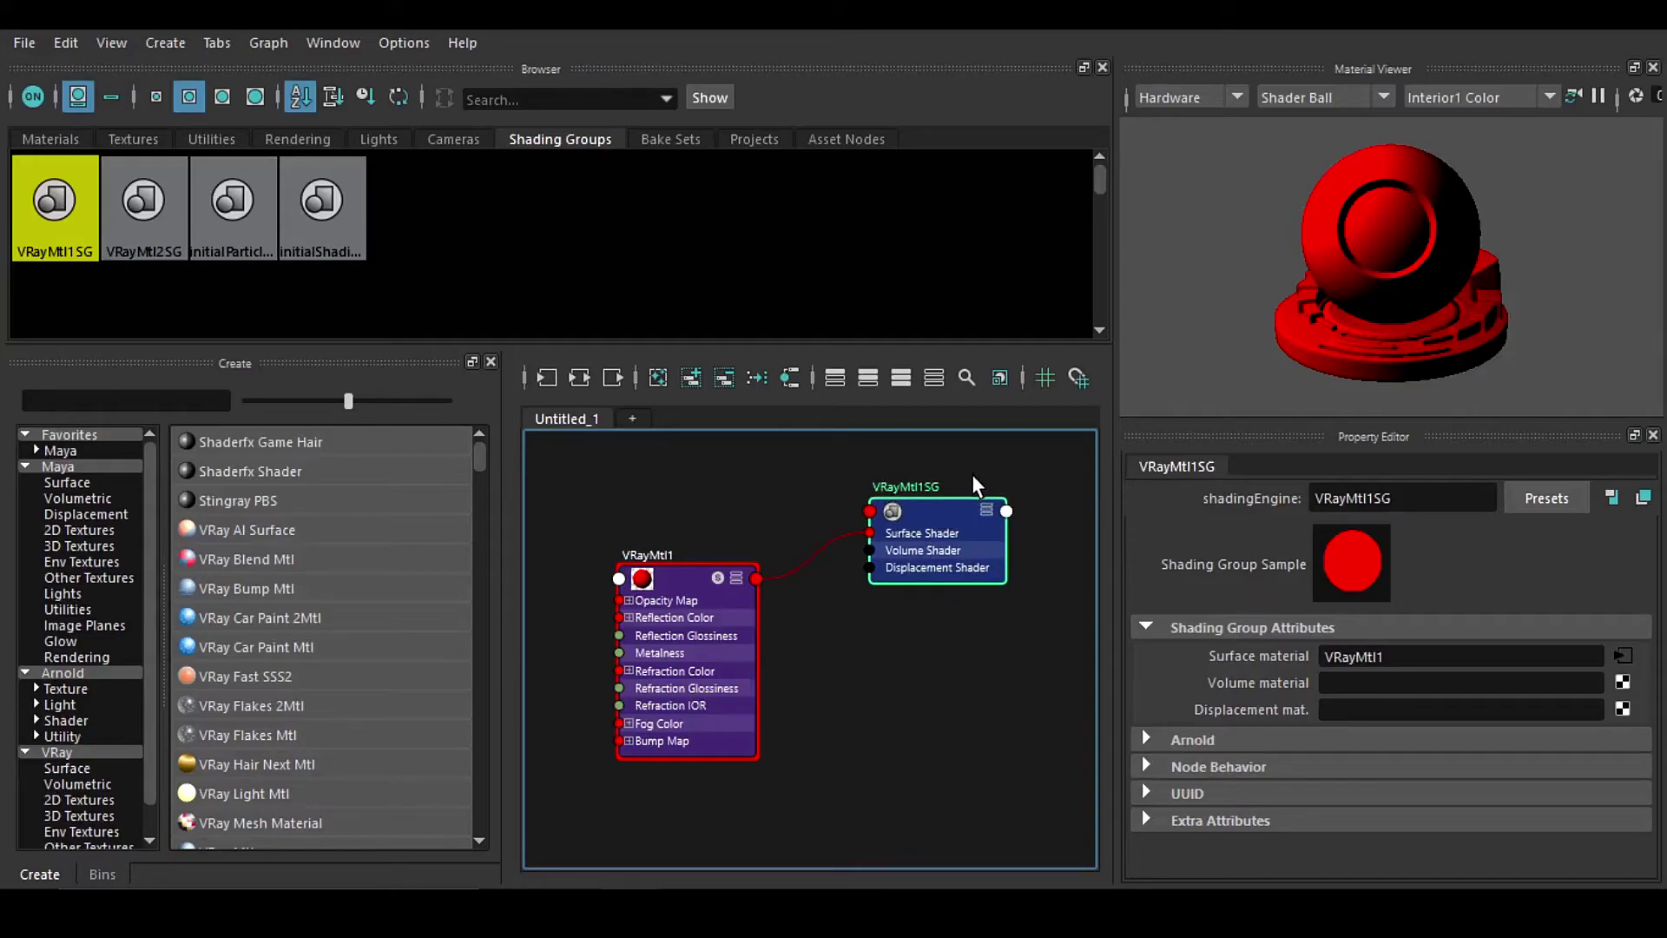
mouse_move(955, 532)
left_mouse_down()
mouse_move(991, 512)
mouse_move(974, 525)
left_mouse_up()
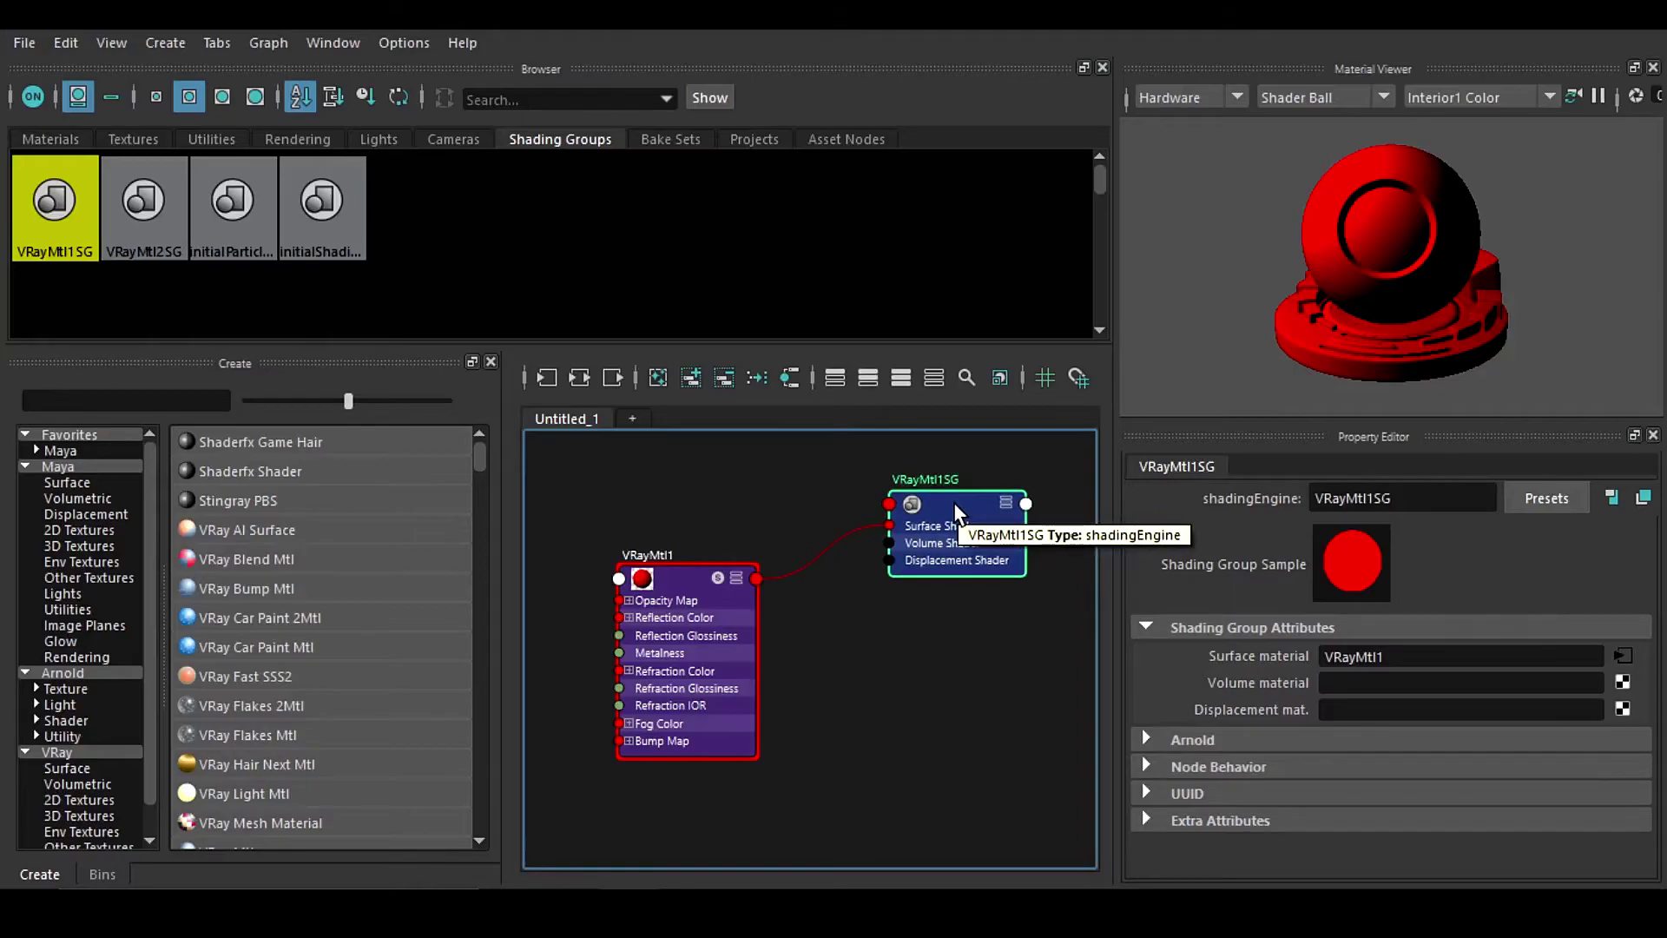
left_click(846, 488)
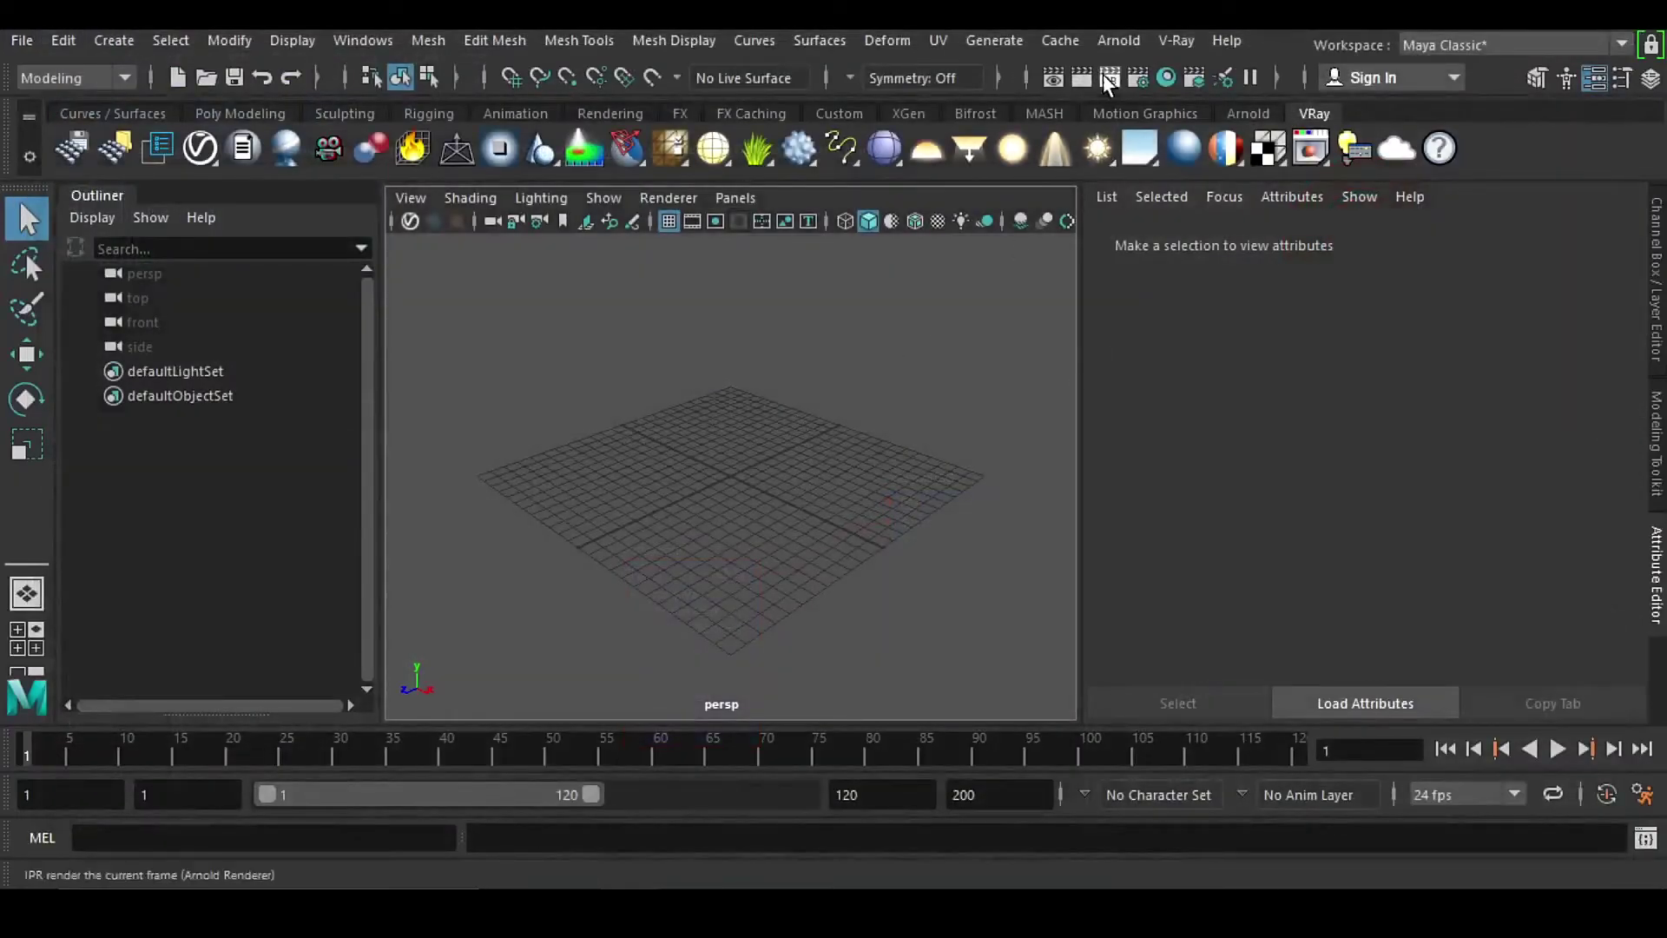
Step: Import the Alembic file ABC.abc to the scene root and frame the car in the view
left_click(1061, 40)
mouse_move(1129, 81)
left_click(1351, 153)
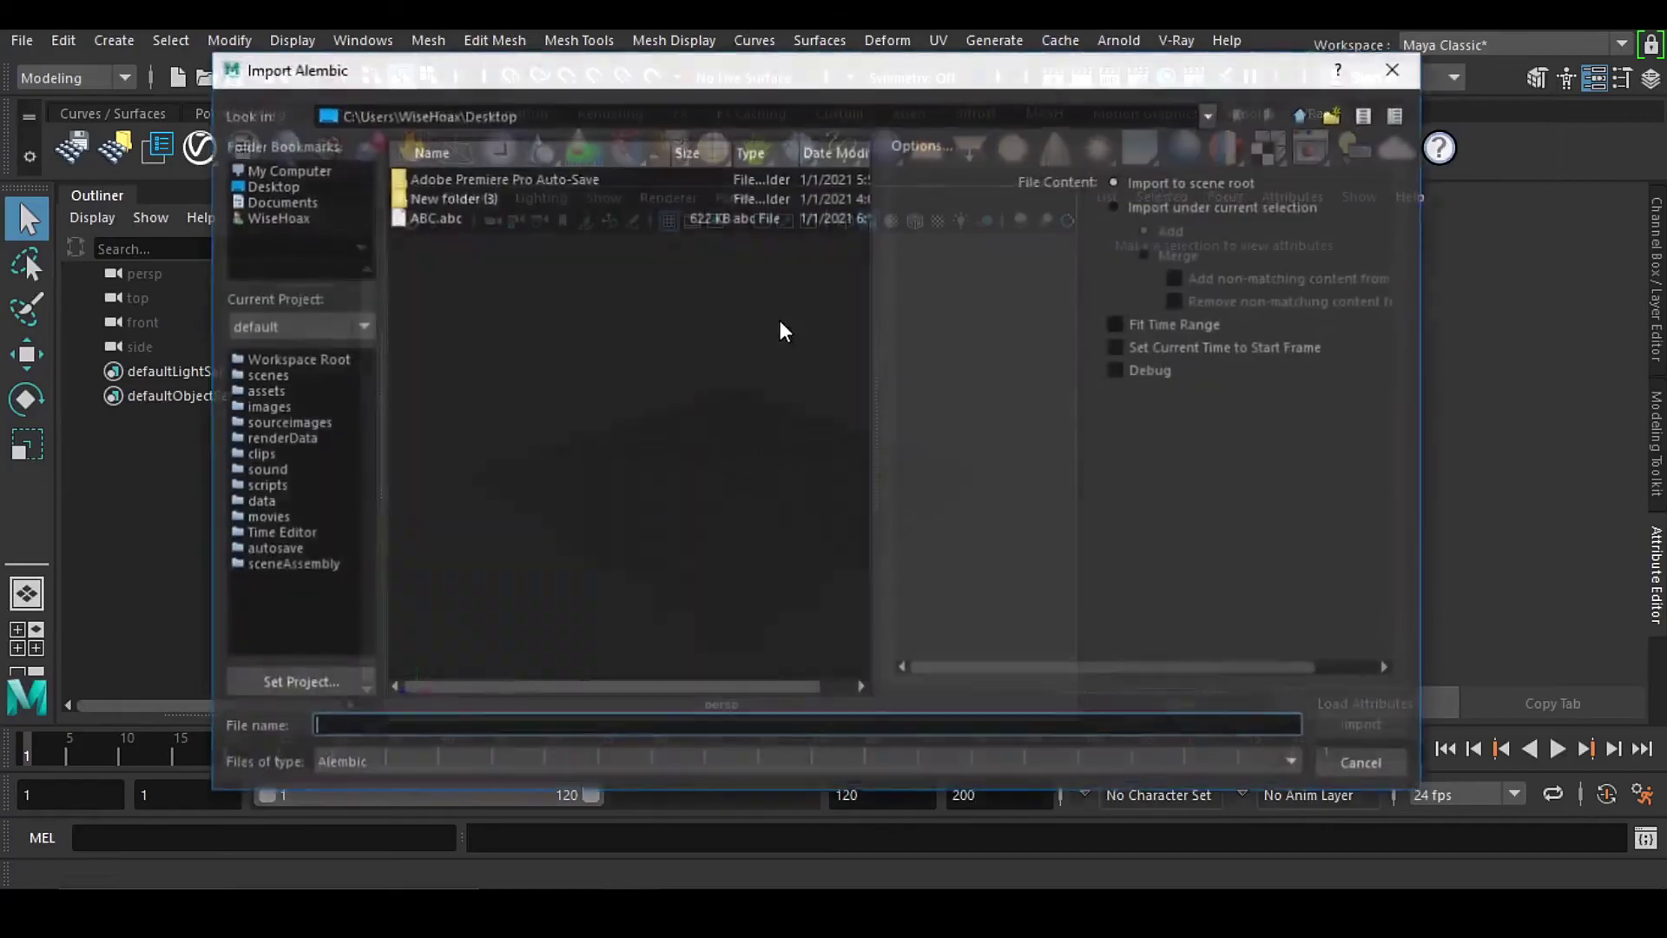
left_click(439, 217)
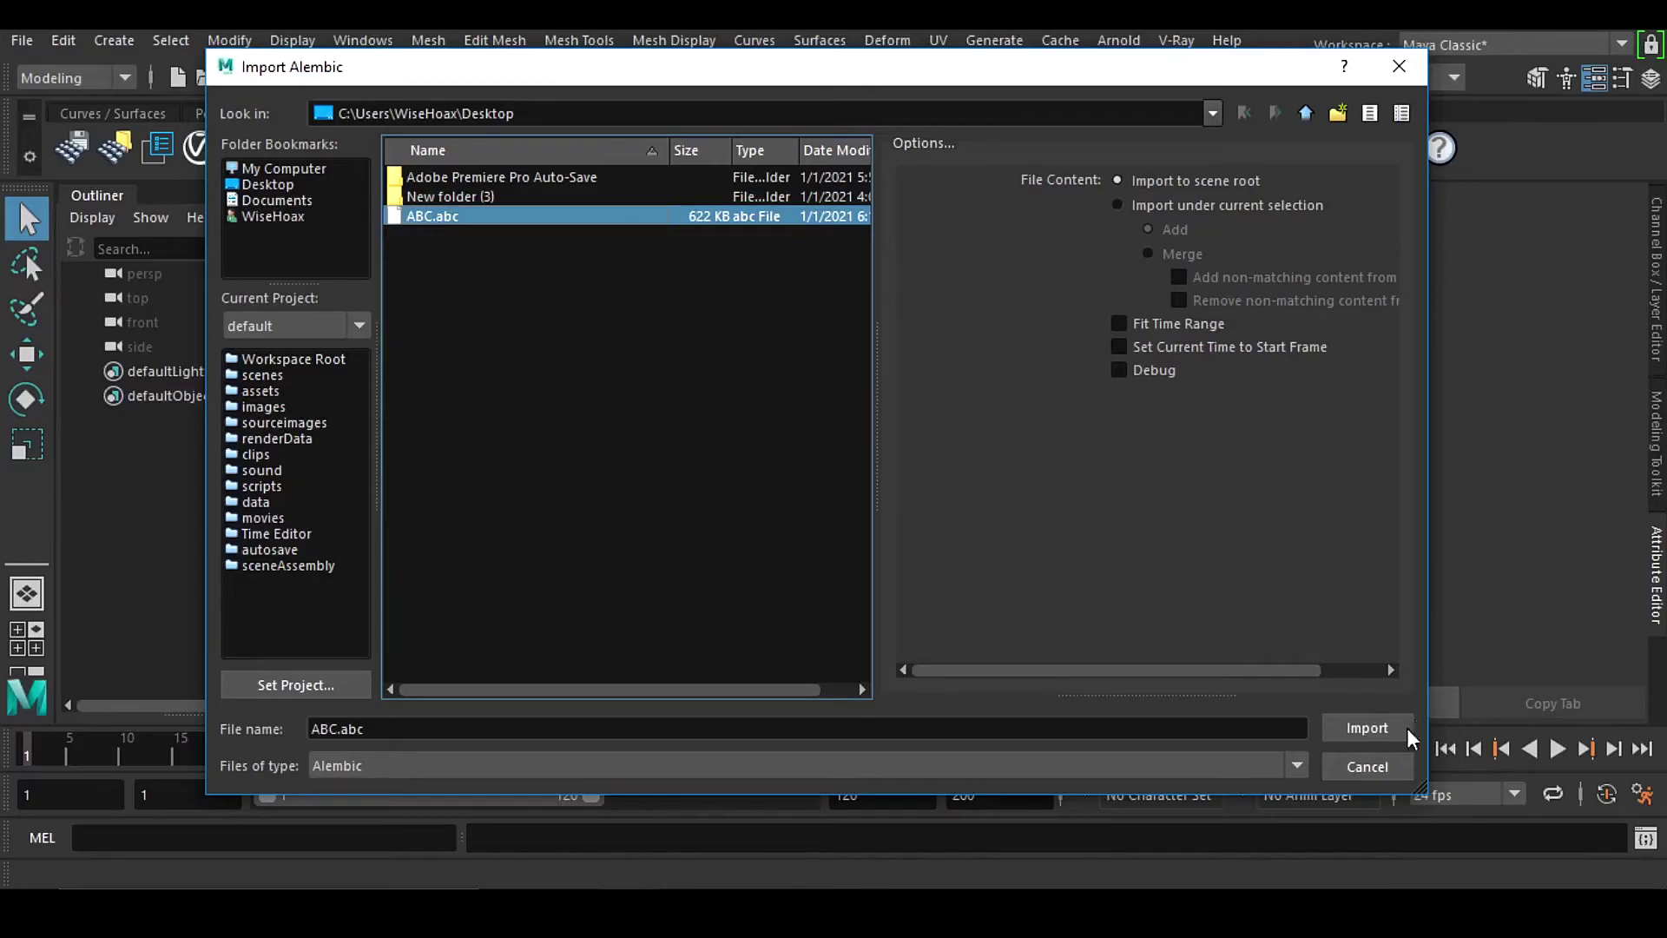
left_click(1366, 726)
key("f")
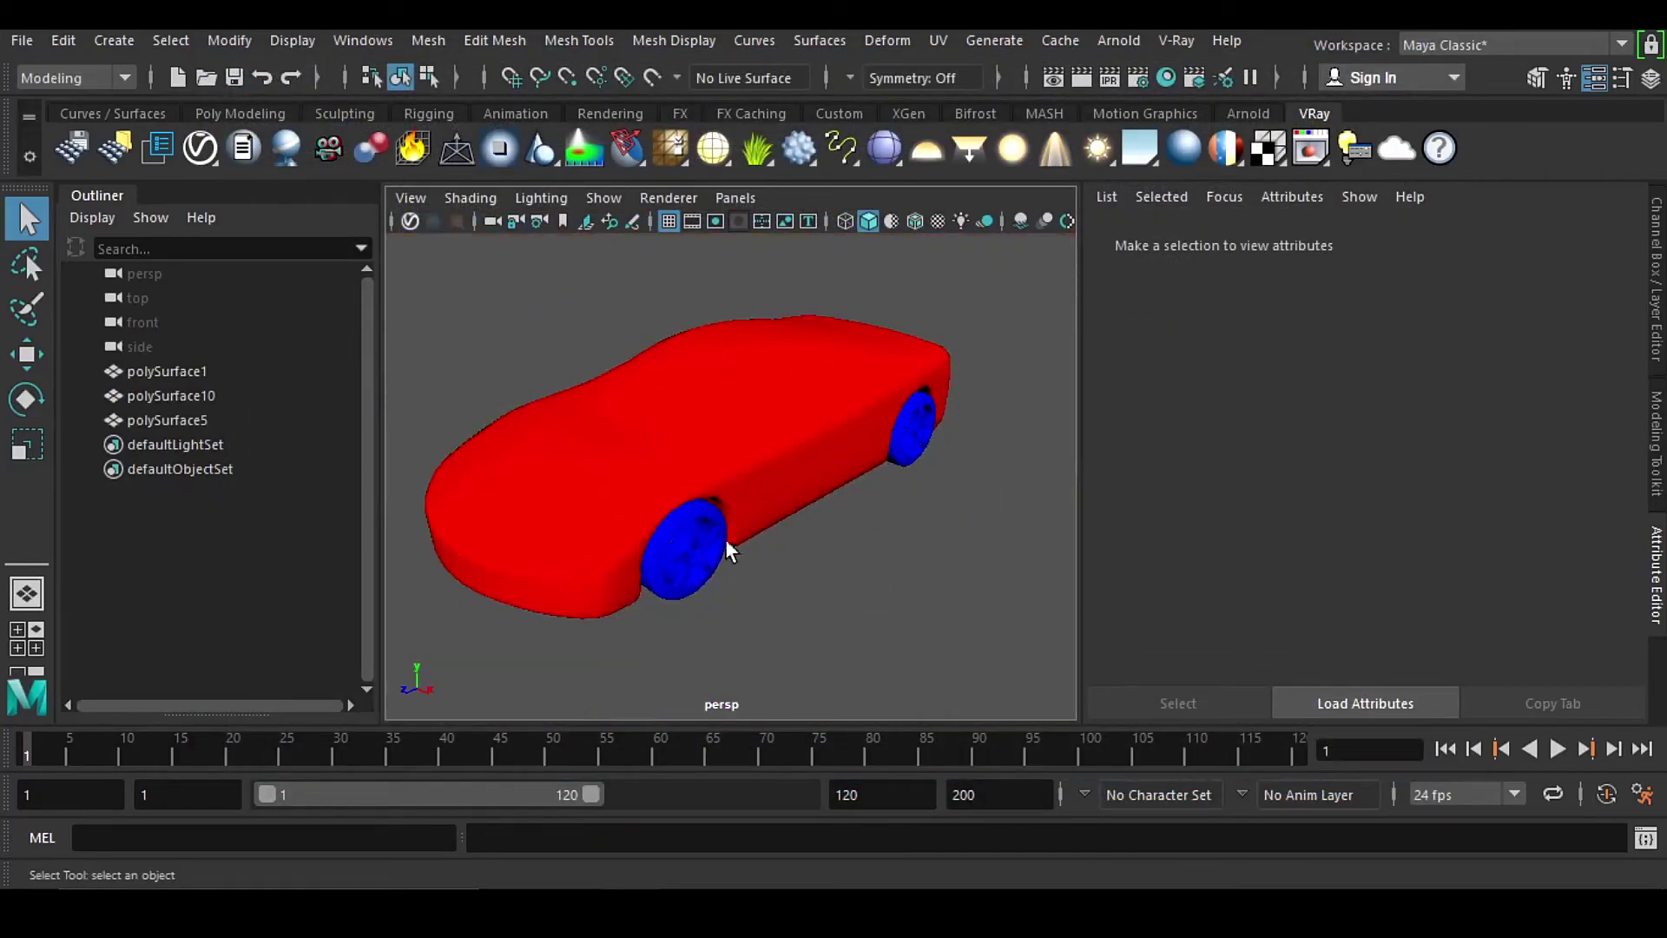
Step: Review the red material and its shading group in the Hypershade graph after the car import, and clear the selection
left_click(1166, 81)
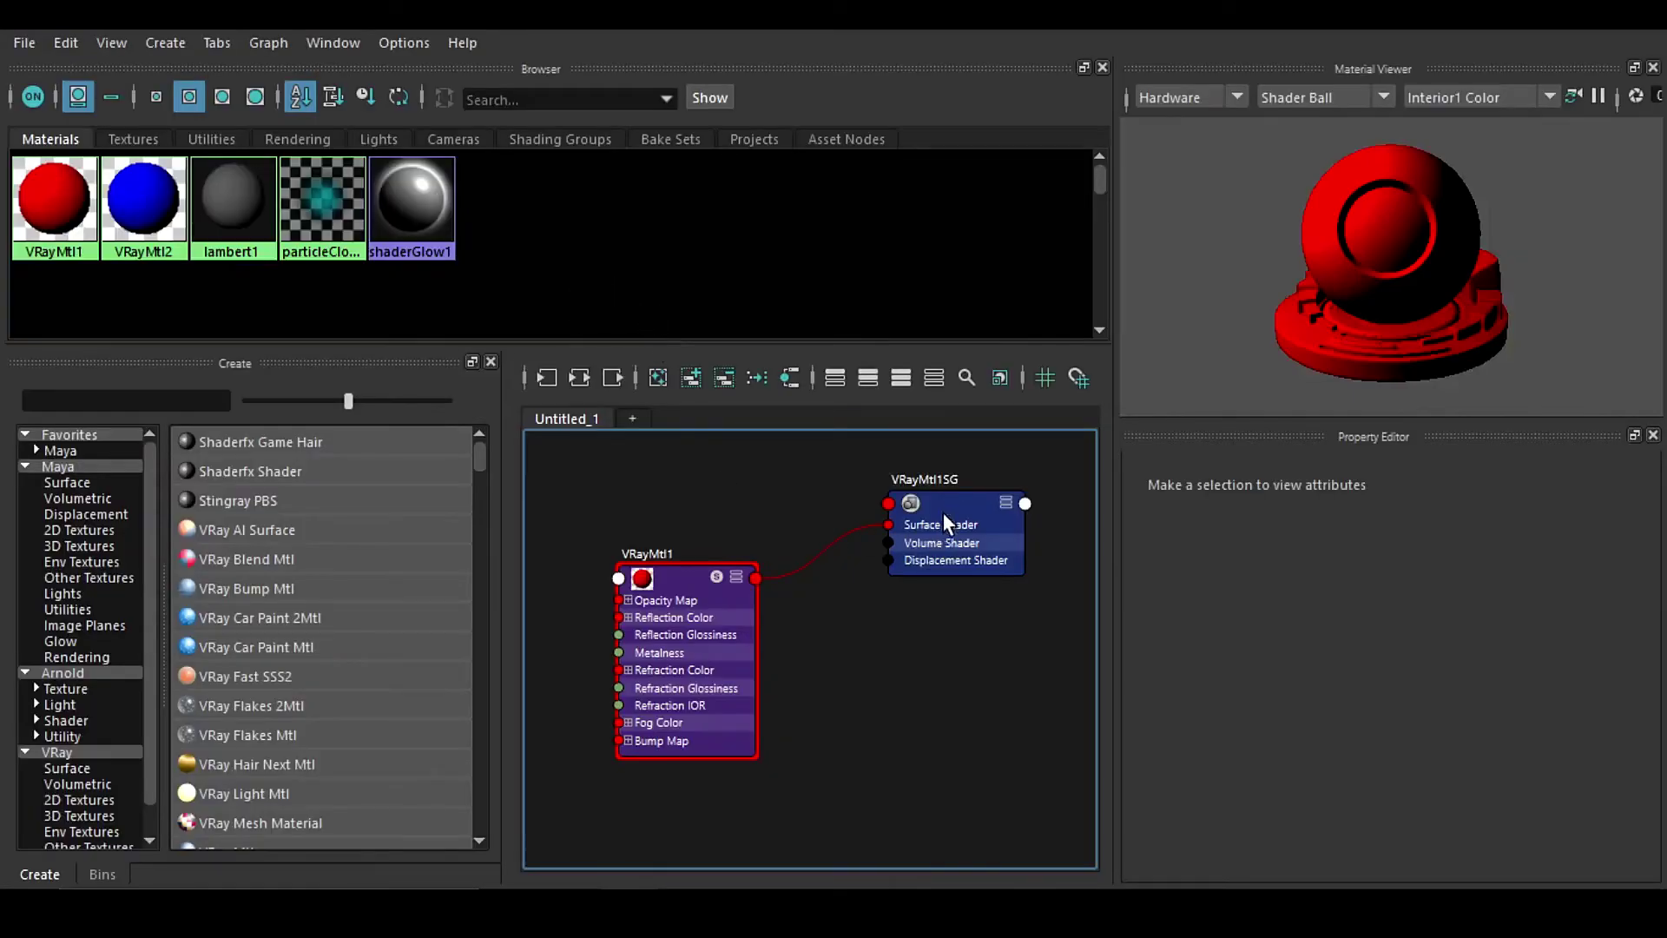
left_click_drag(944, 515, 932, 493)
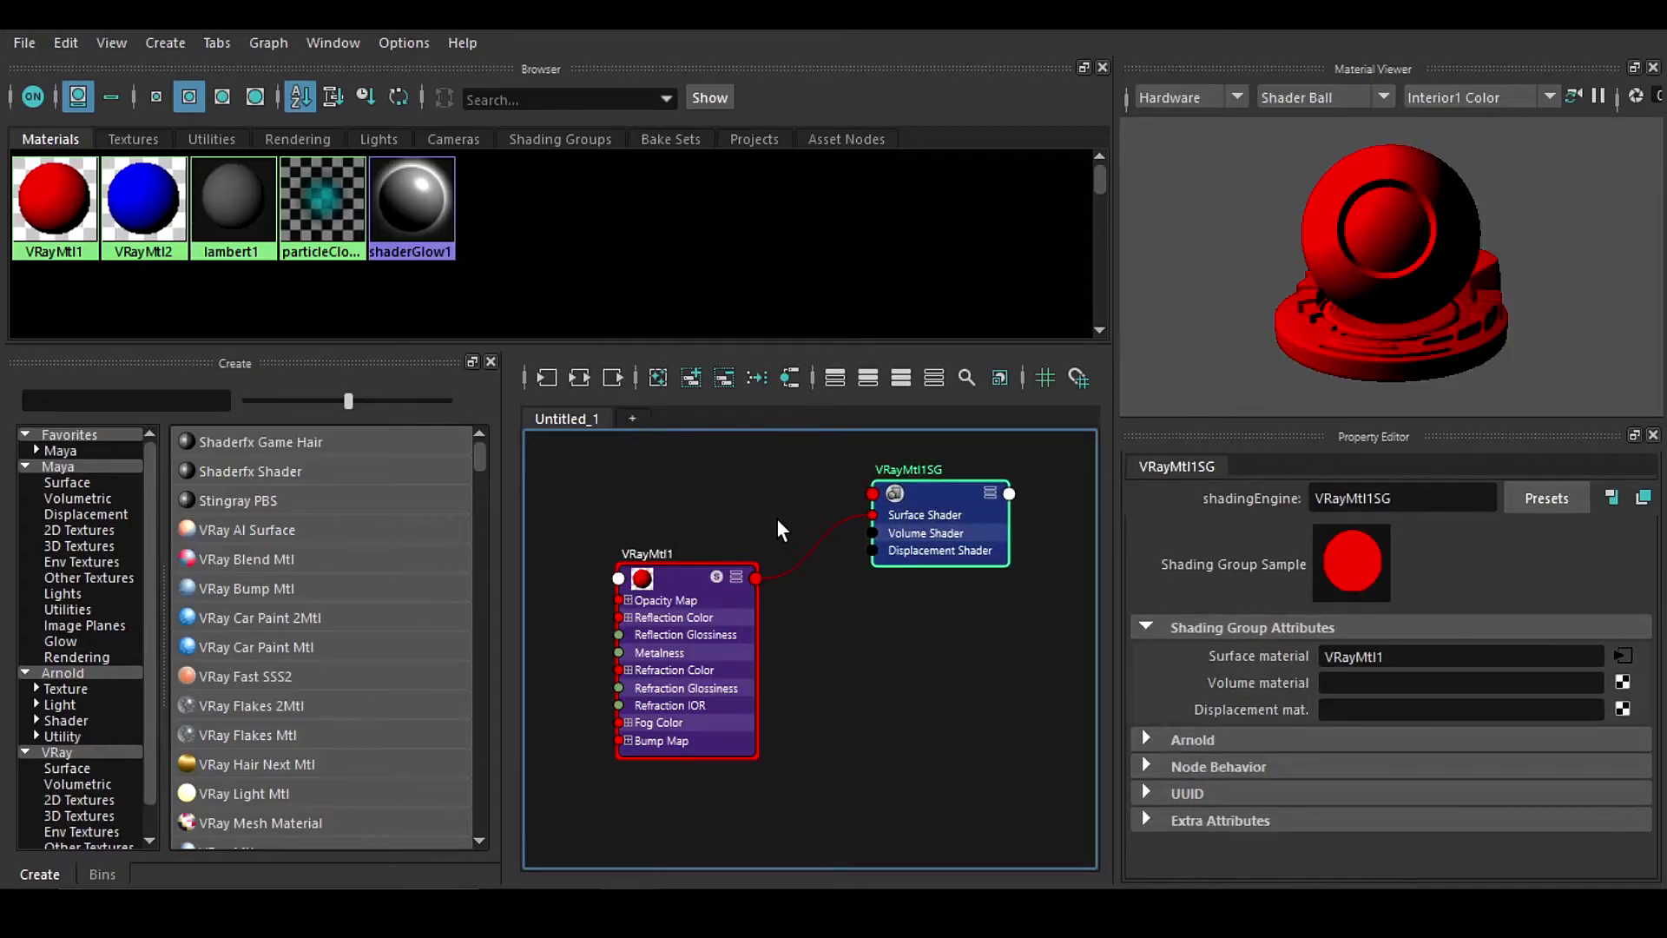
left_click_drag(945, 494, 983, 500)
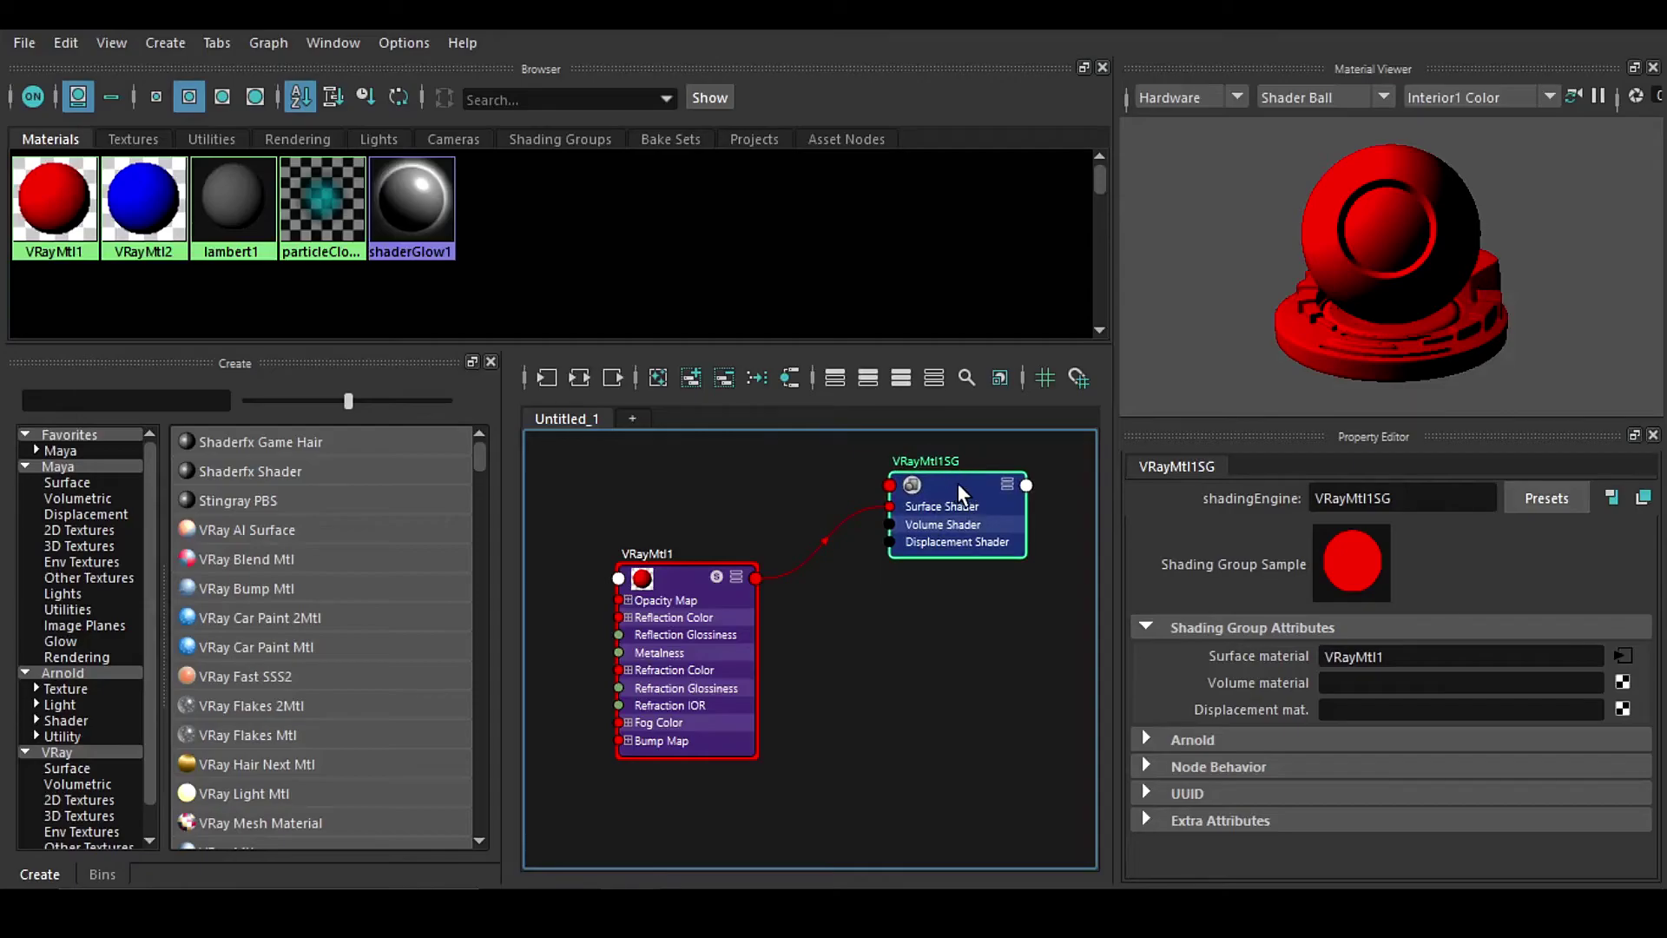
mouse_move(681, 580)
left_mouse_down()
mouse_move(674, 557)
mouse_move(666, 574)
left_mouse_up()
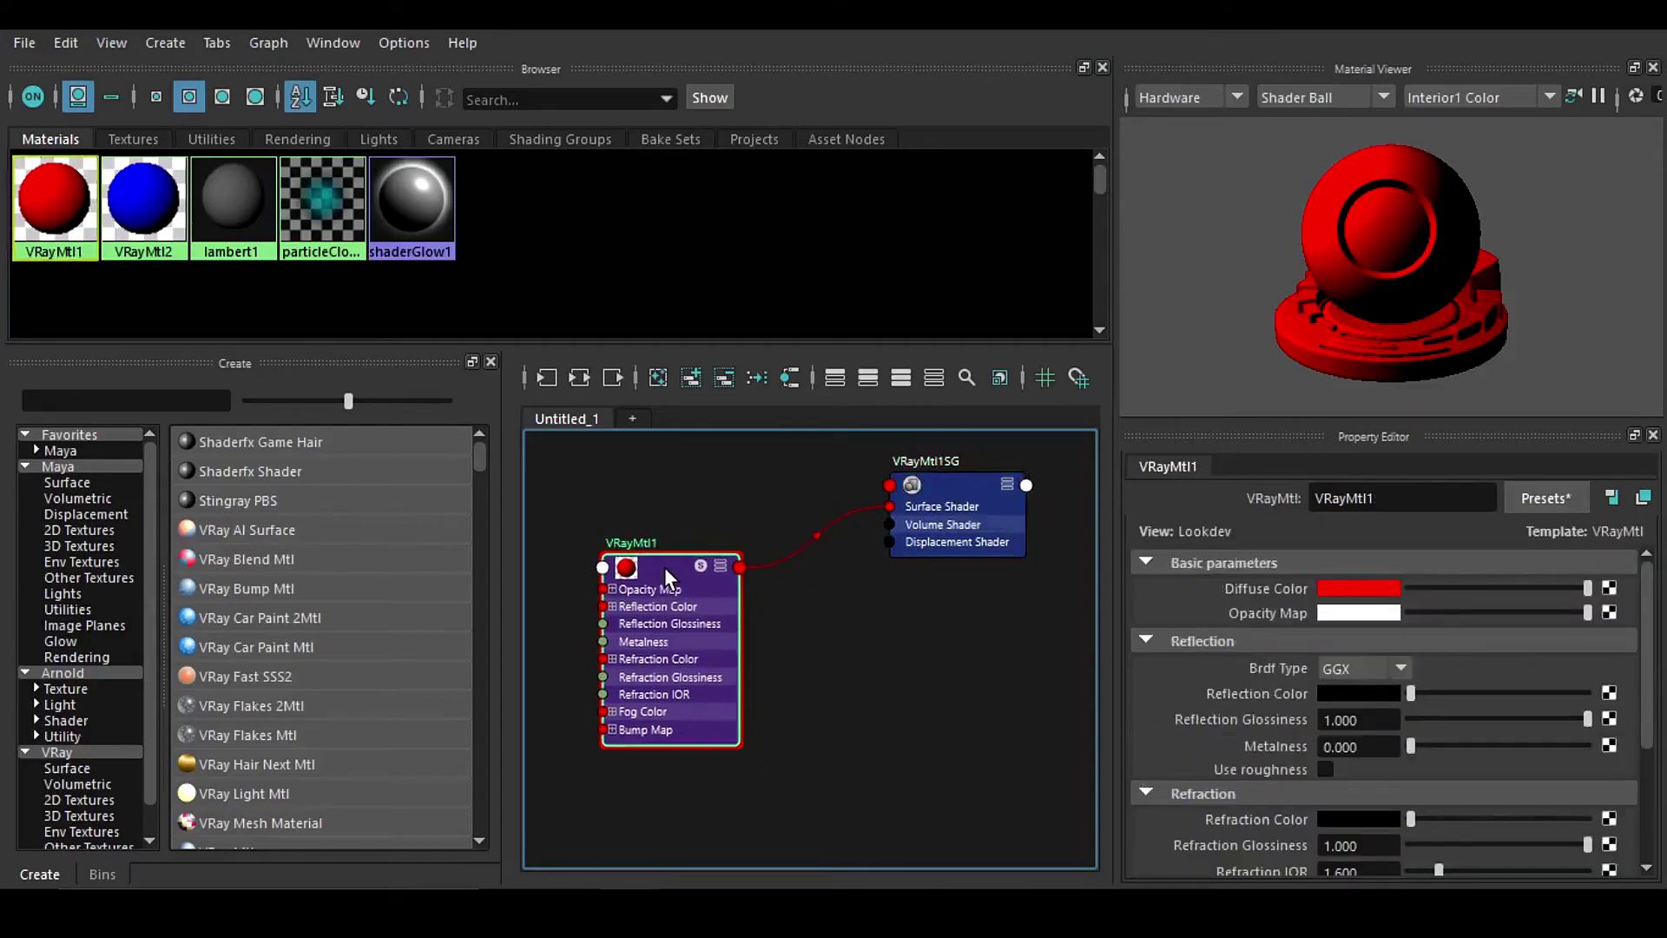
left_click_drag(983, 514, 969, 516)
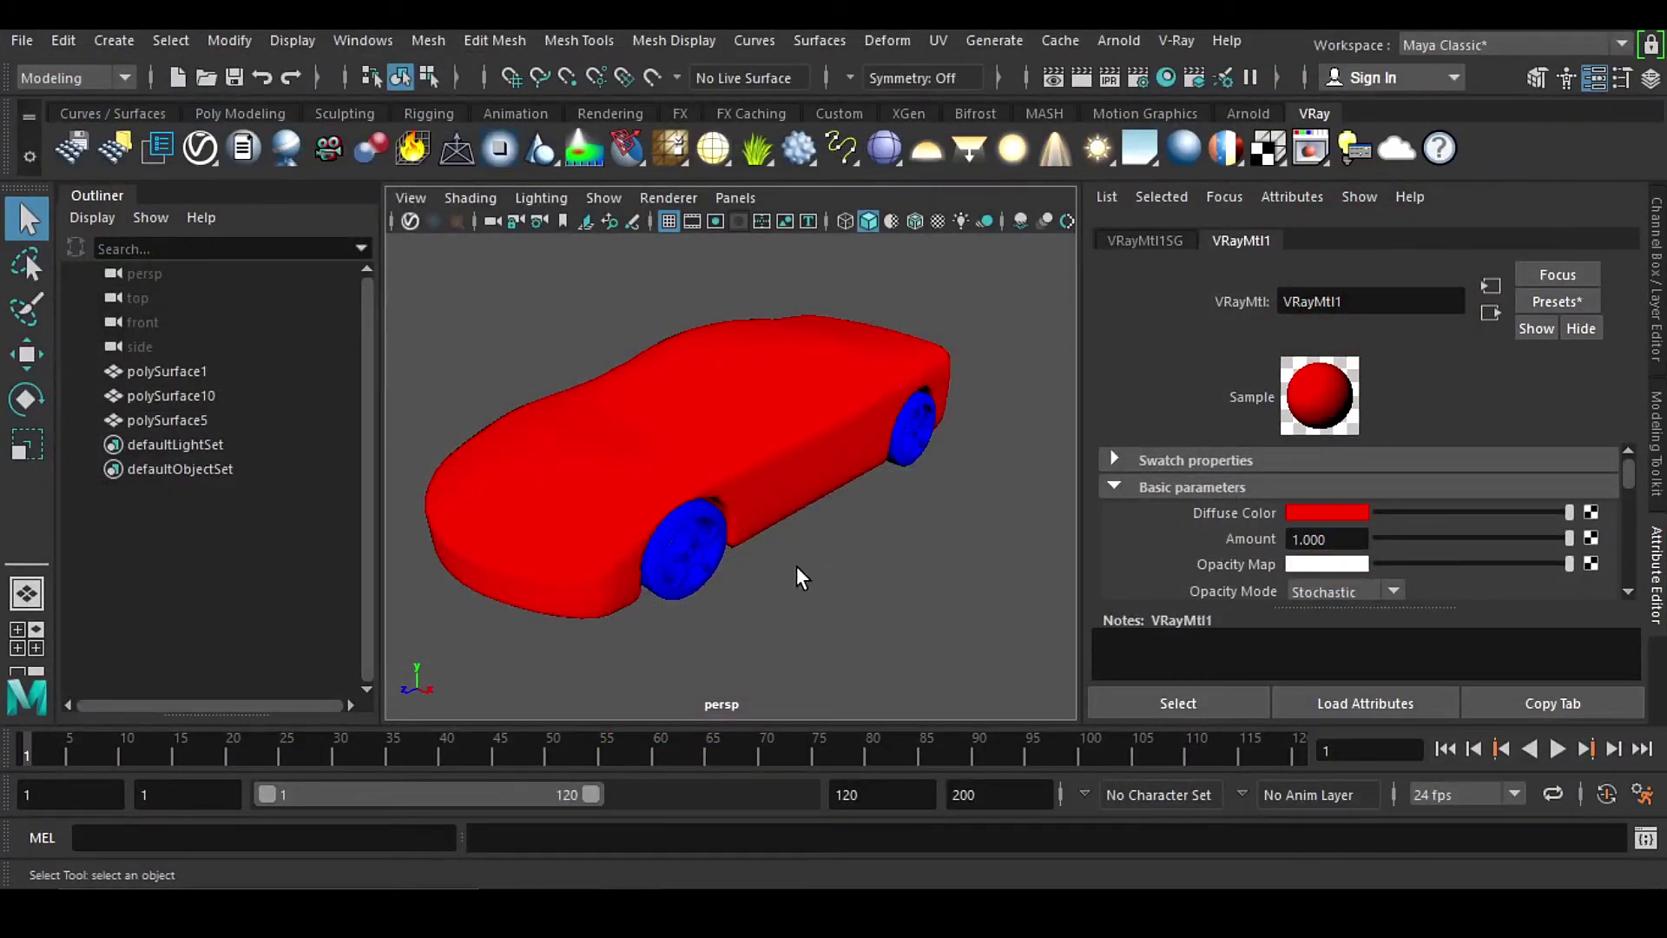
left_click(840, 565)
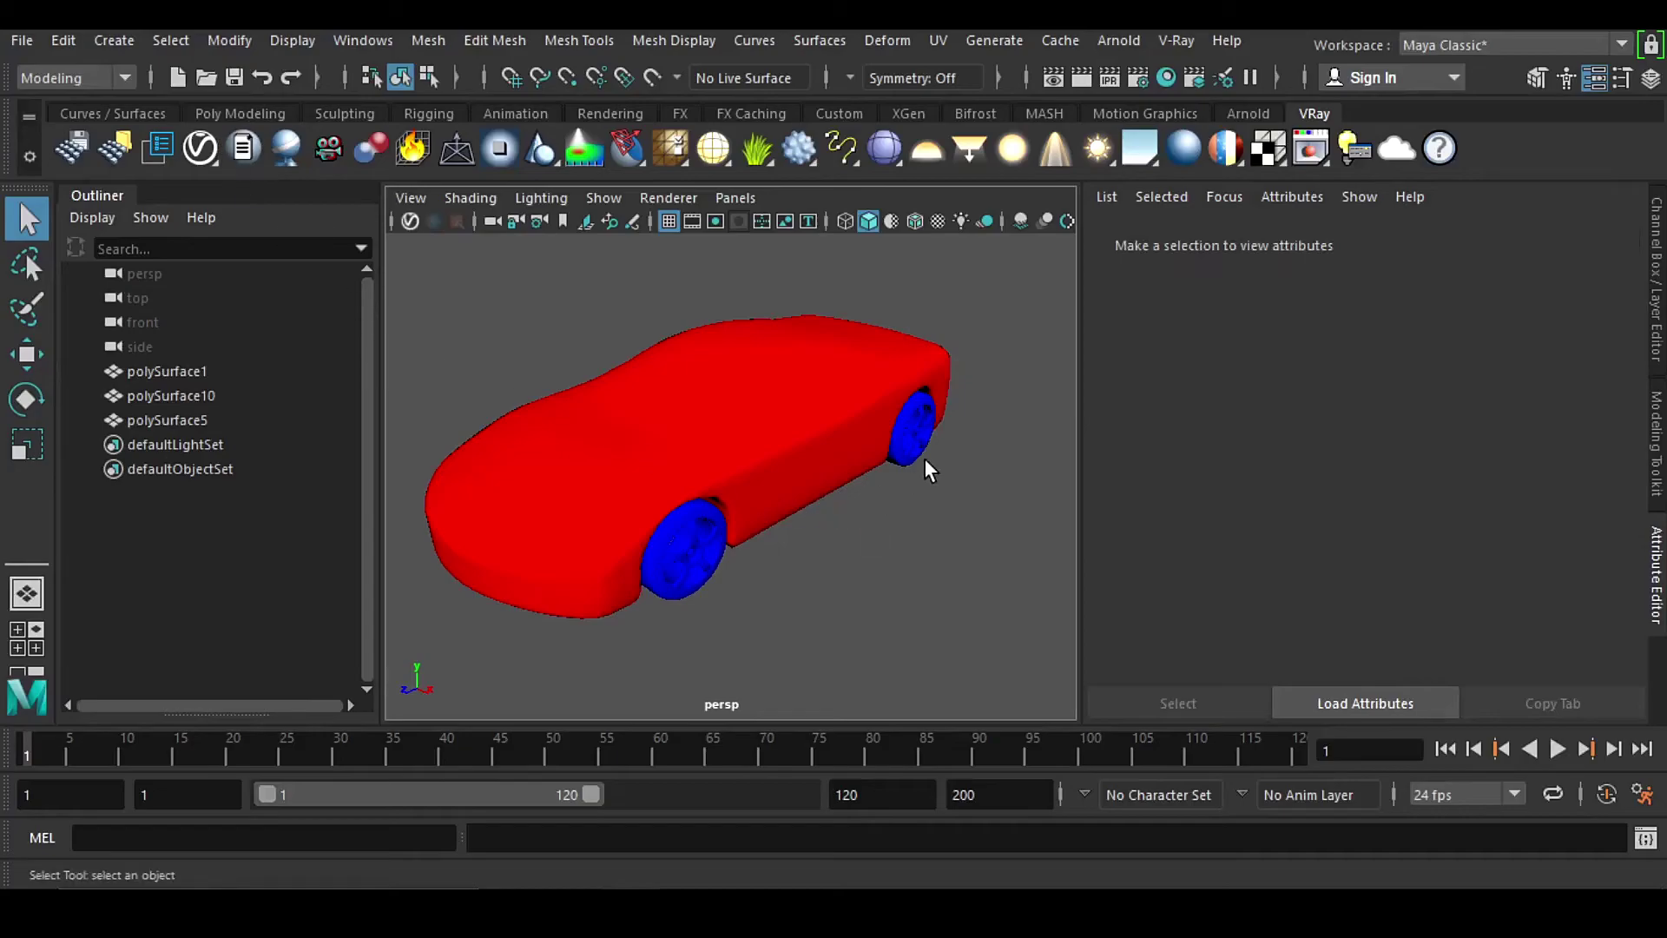
Step: Start a new scene without saving, import only the Alembic file ABC.abc, and frame the car
left_click(178, 79)
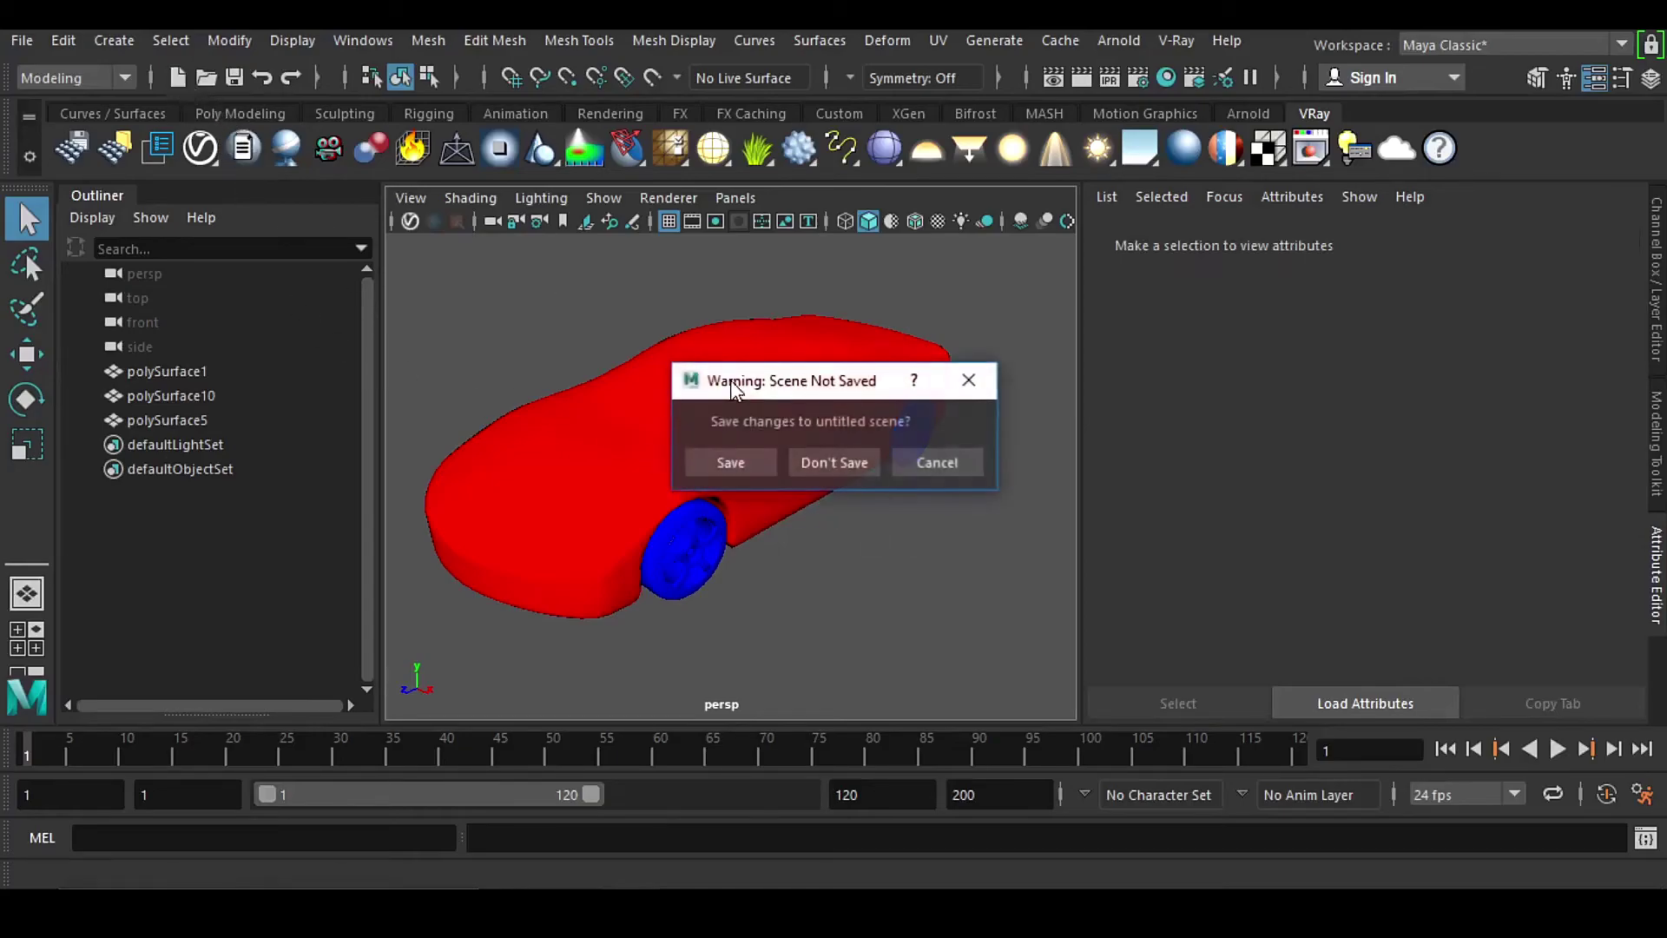
left_click(832, 461)
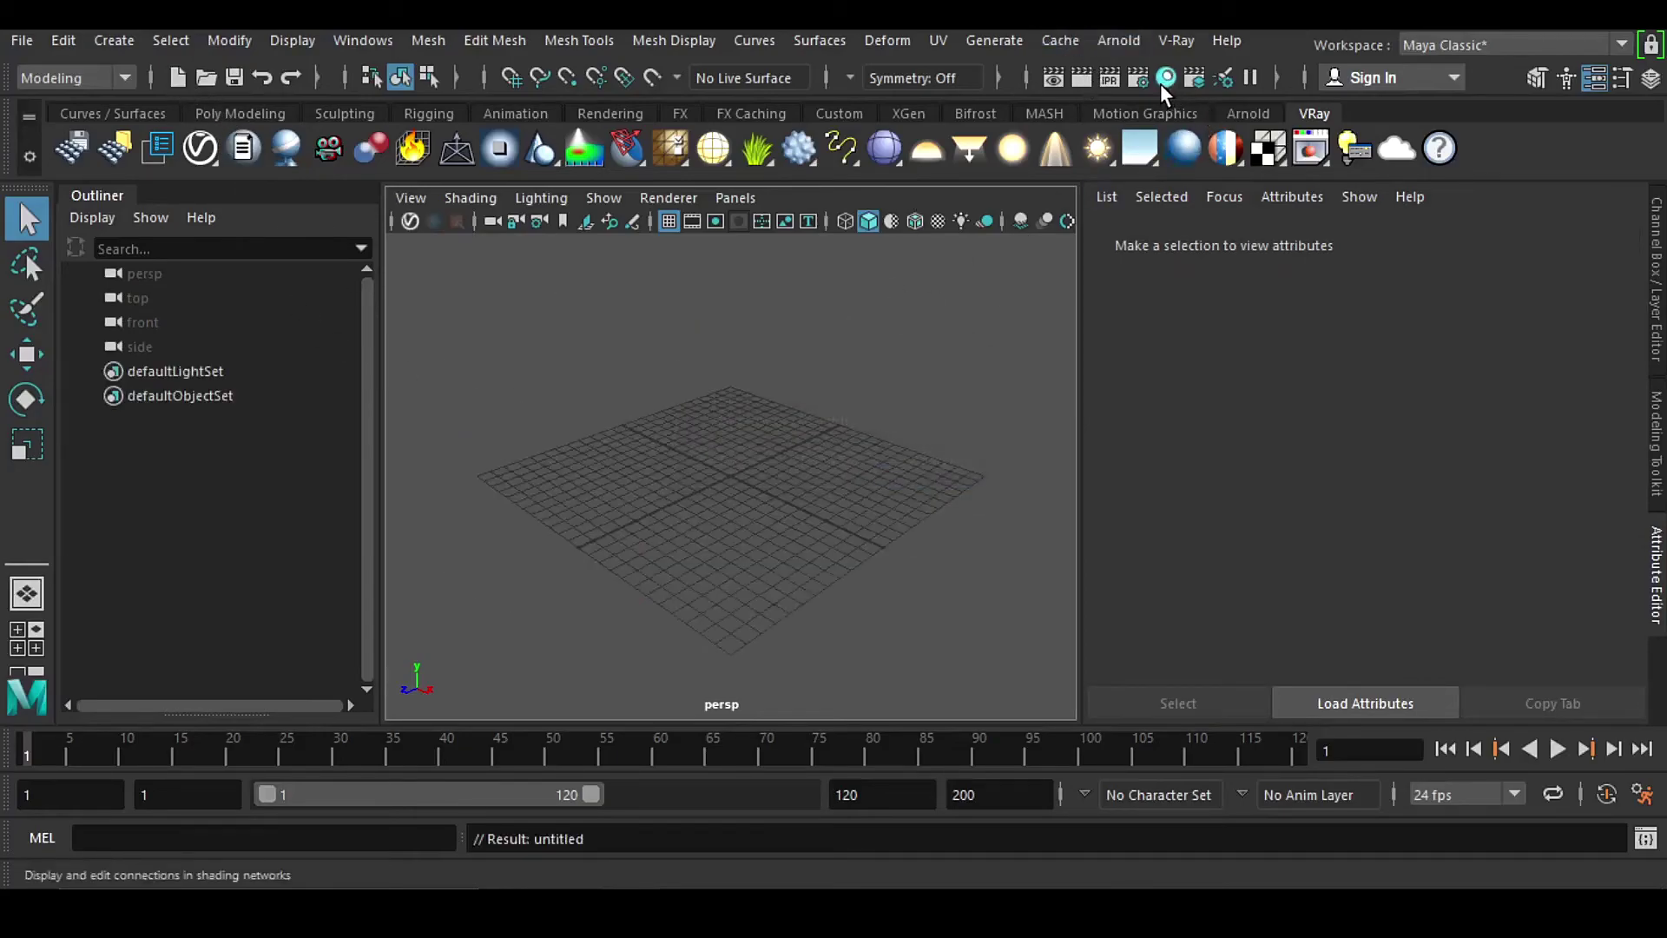
left_click(1050, 40)
mouse_move(1129, 83)
left_click(1372, 153)
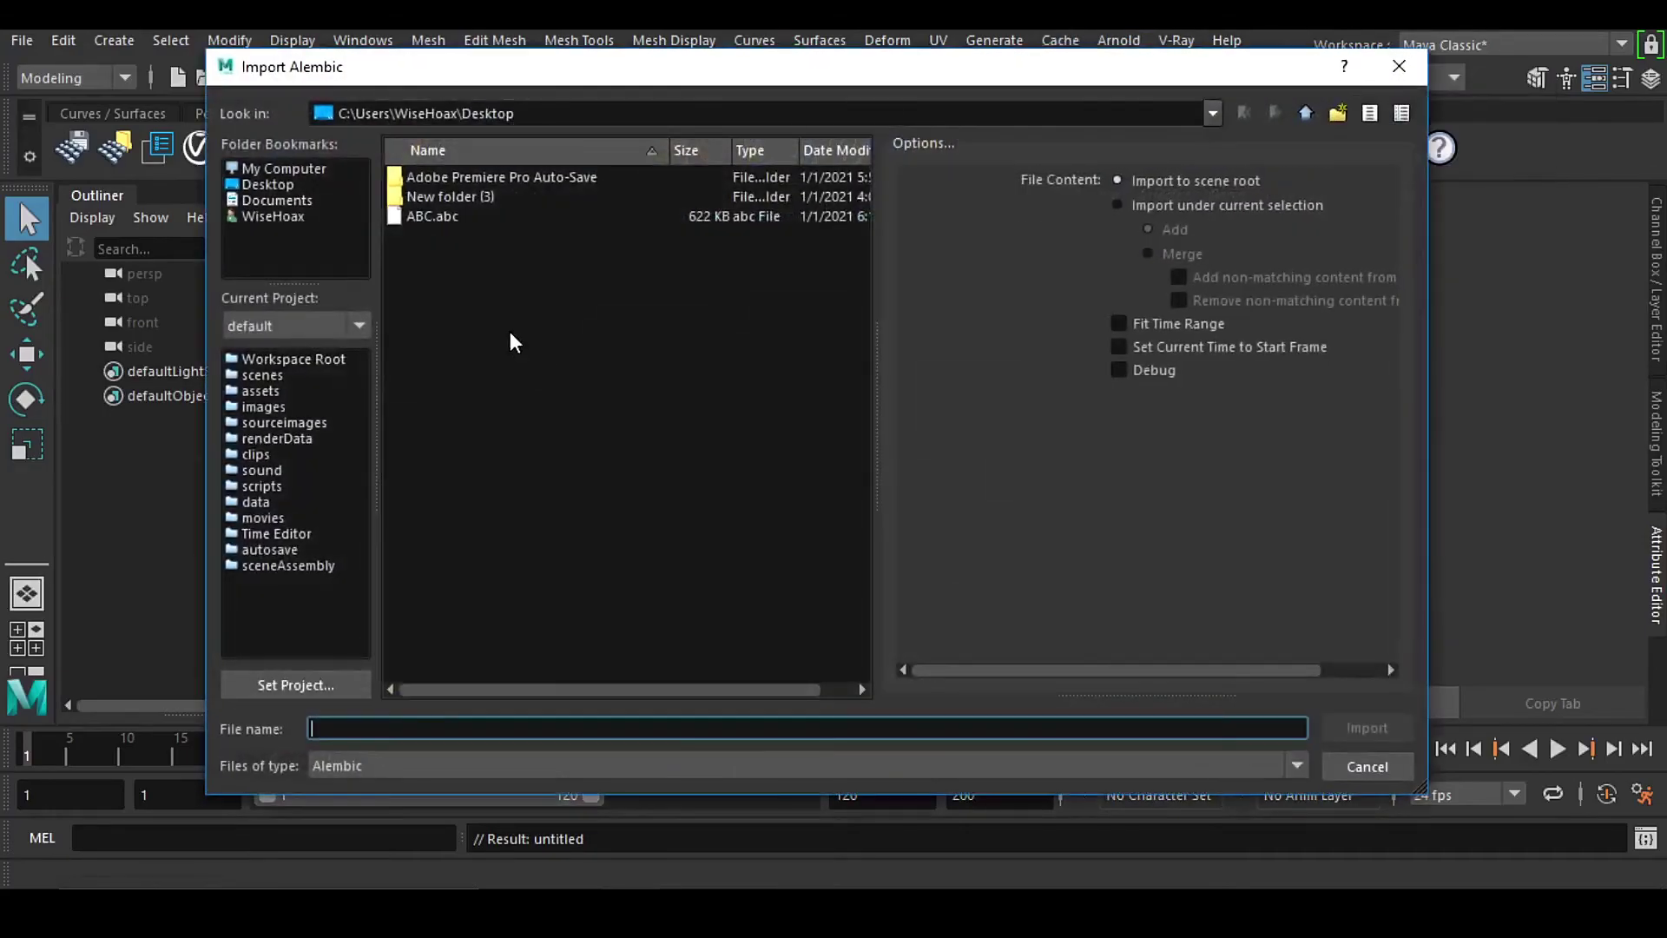
double_click(432, 217)
key("f")
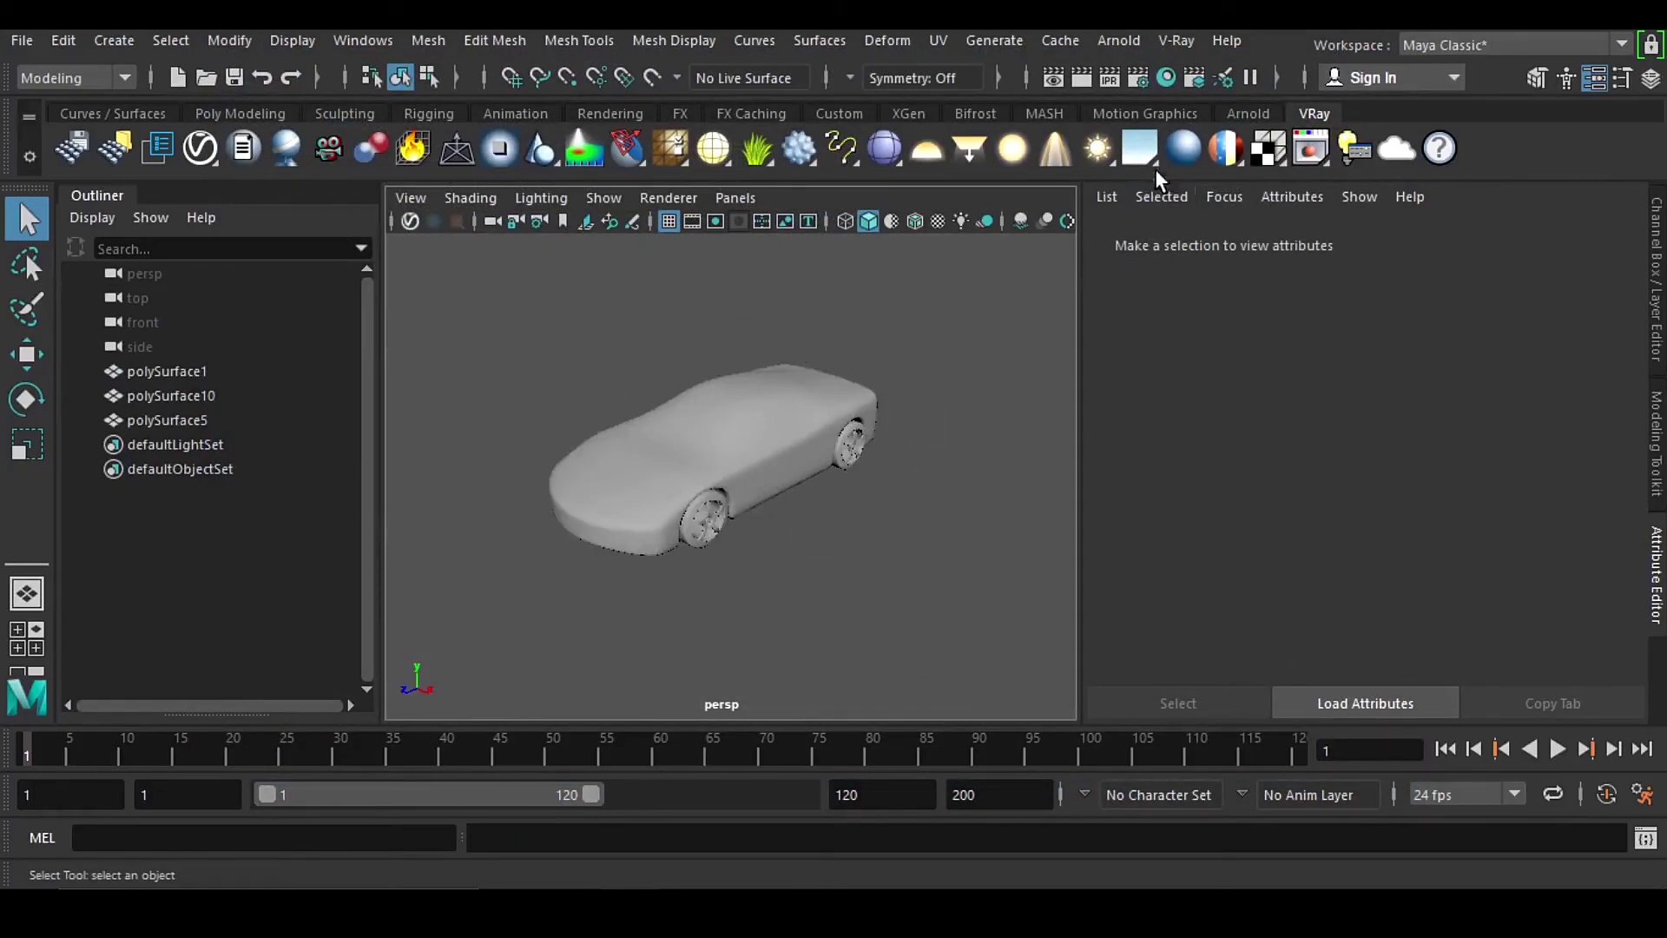
Step: Select VRayMtl1SG and VRayMtl2SG in the Hypershade to inspect the shading groups brought in by the Alembic
left_click(1167, 77)
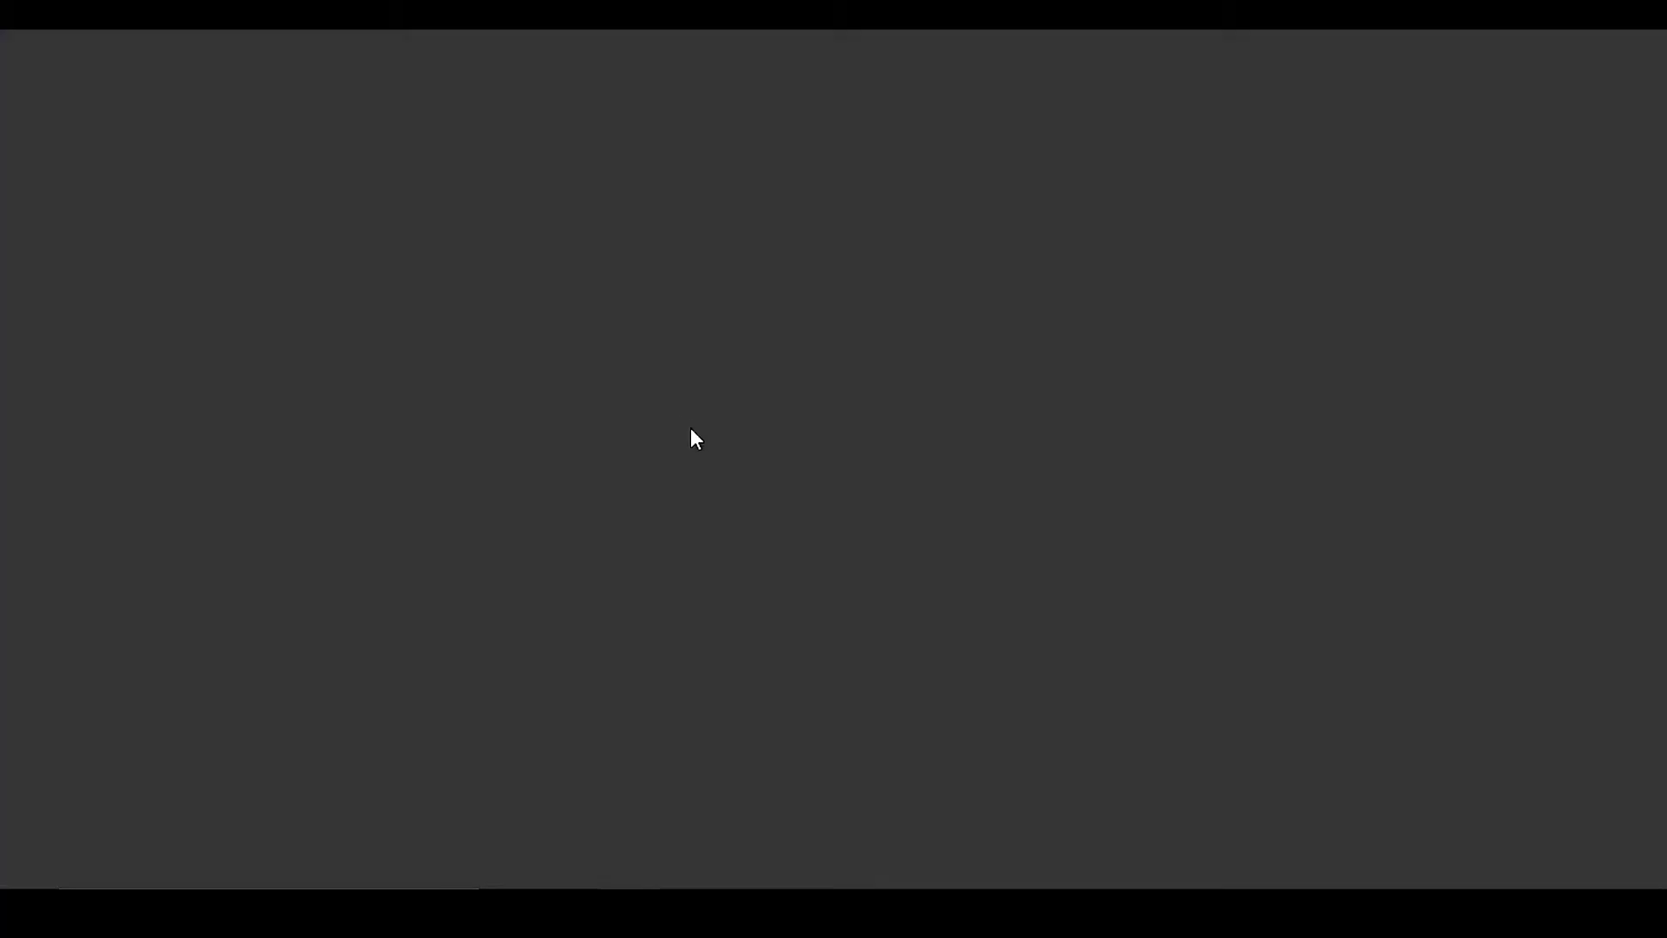
left_click(560, 139)
left_click_drag(156, 278, 53, 173)
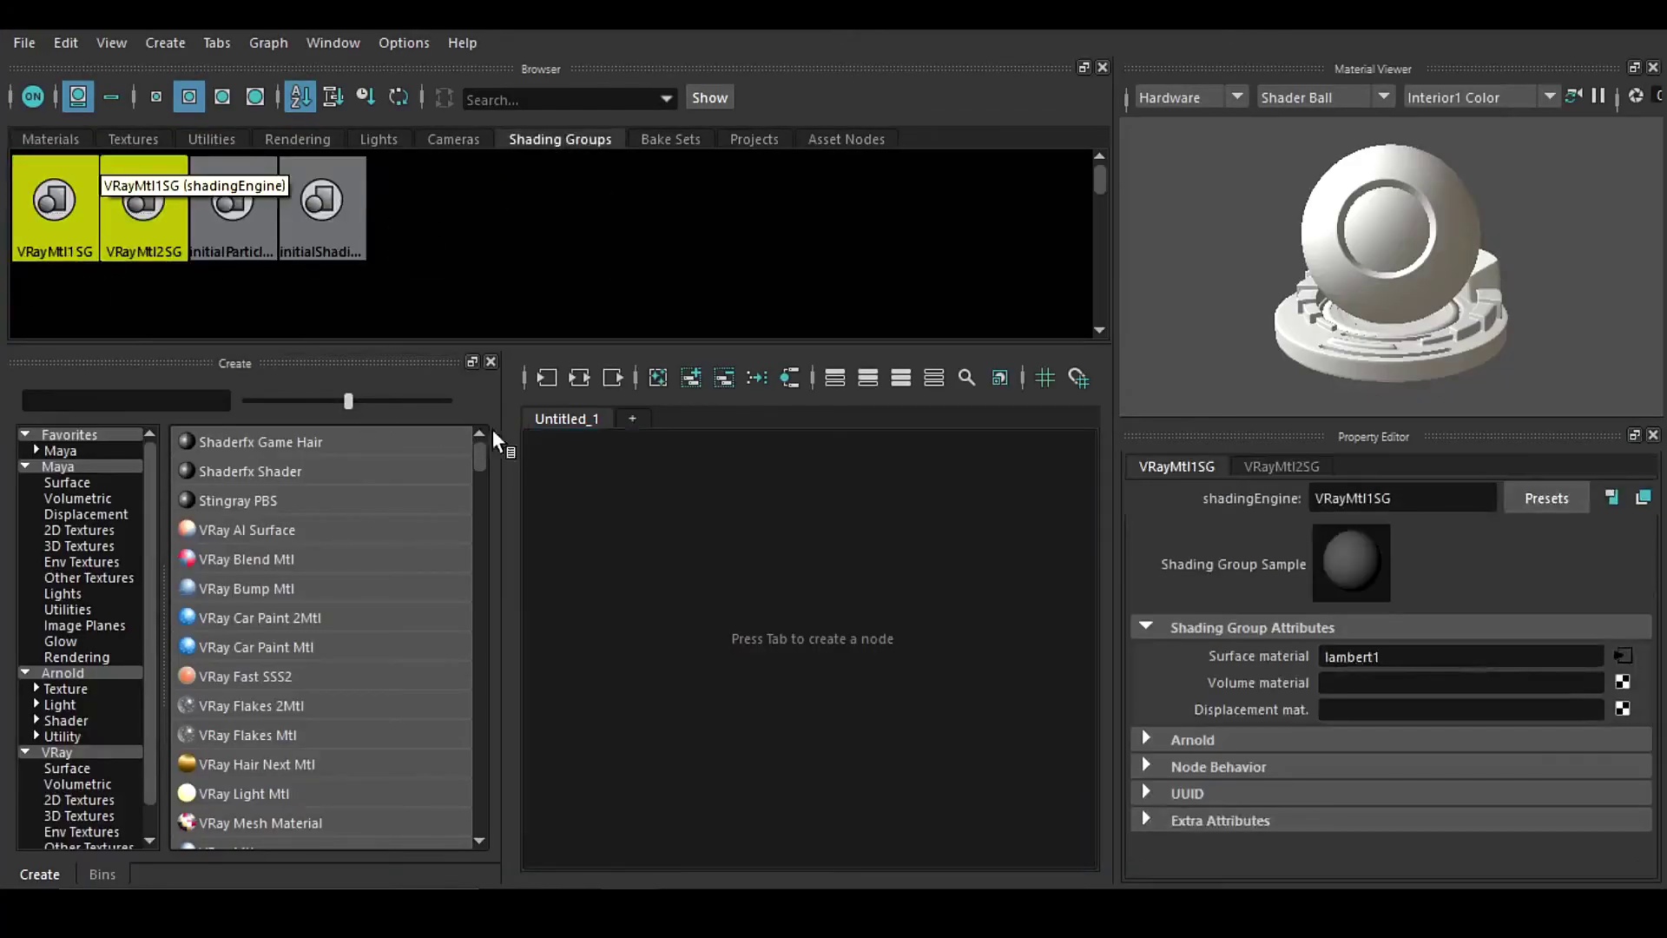
Step: Graph VRayMtl1SG and VRayMtl2SG in the Hypershade work area to examine which material feeds each shading group
middle_click_drag(492, 434, 625, 590)
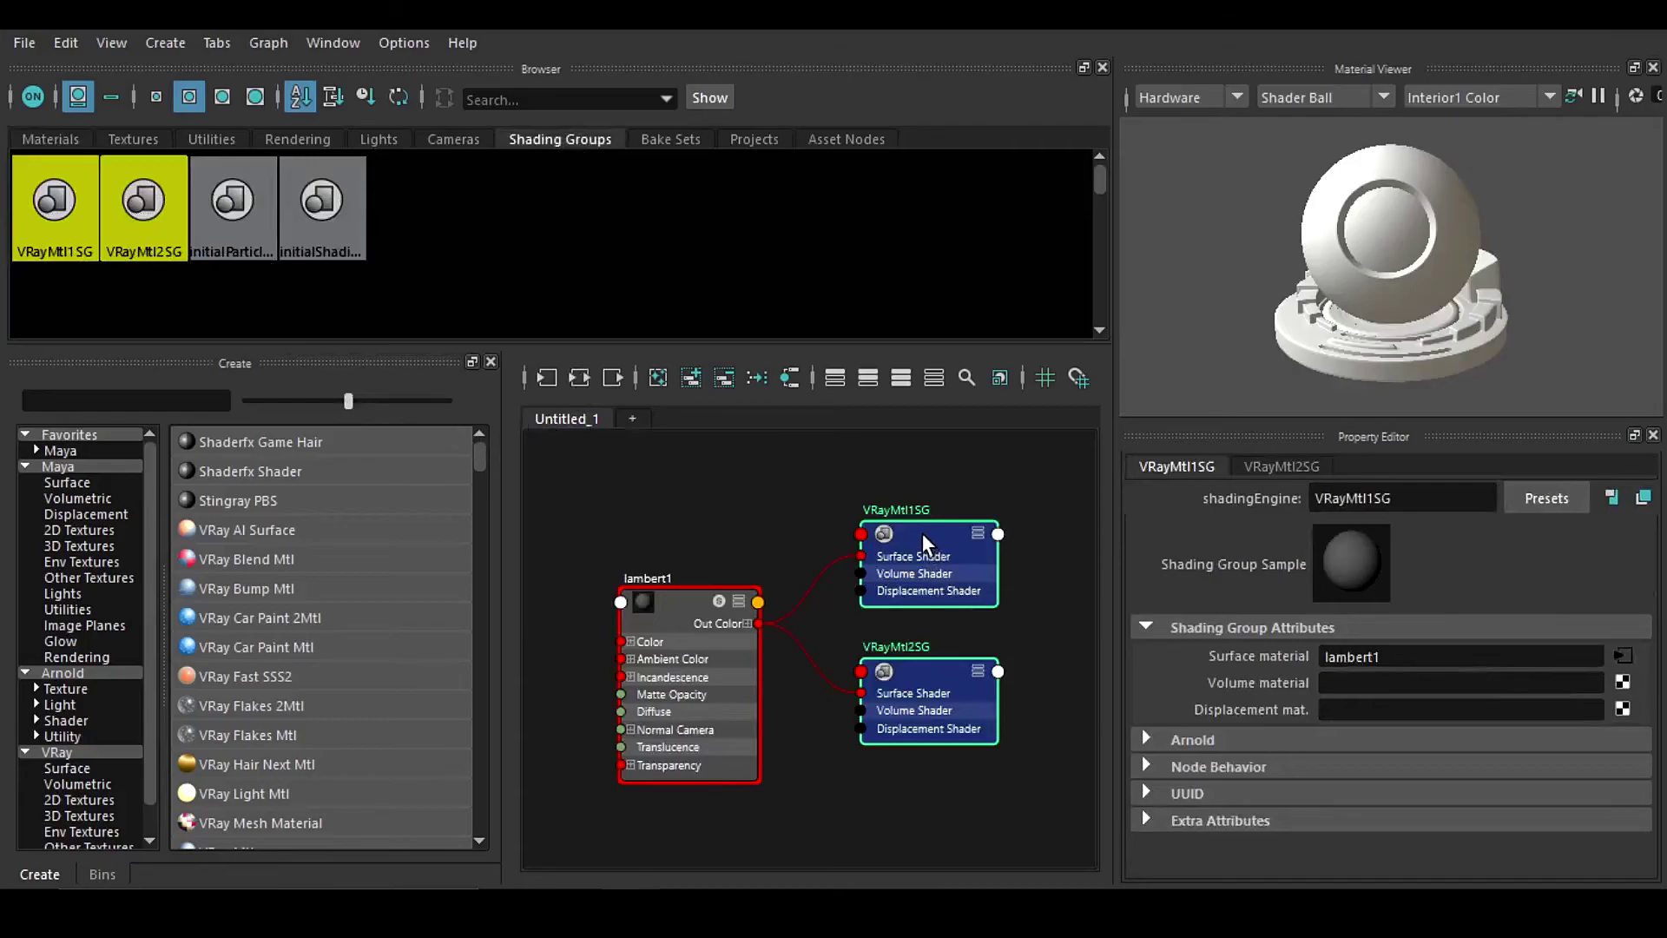
left_click_drag(922, 539, 939, 508)
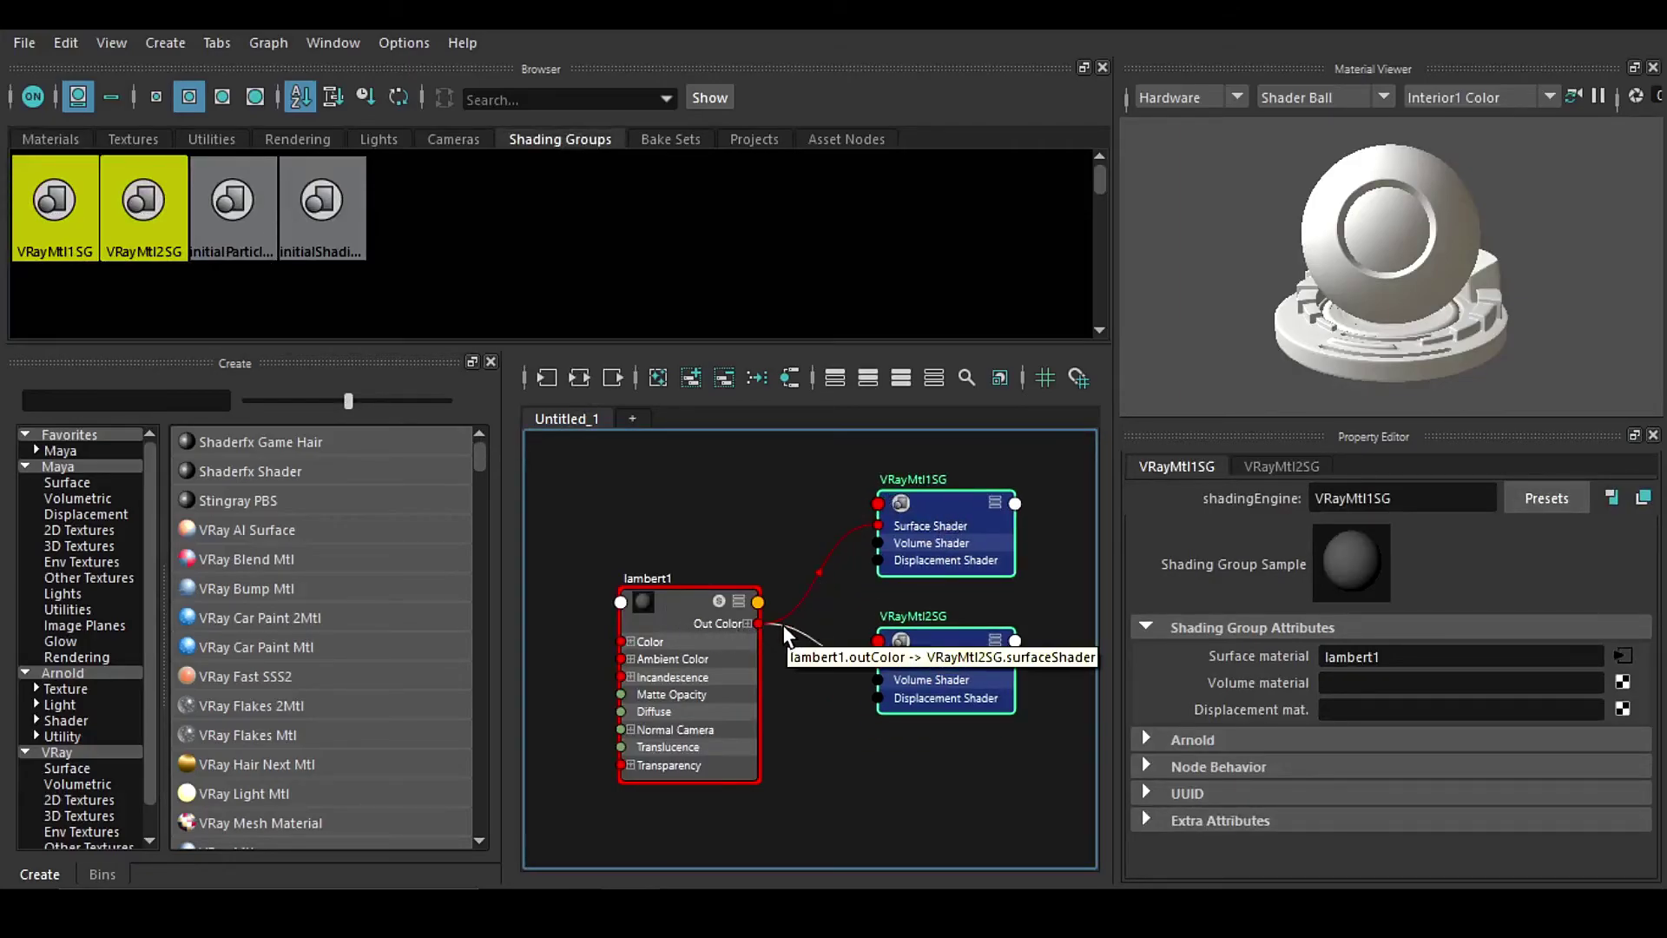
left_click(806, 500)
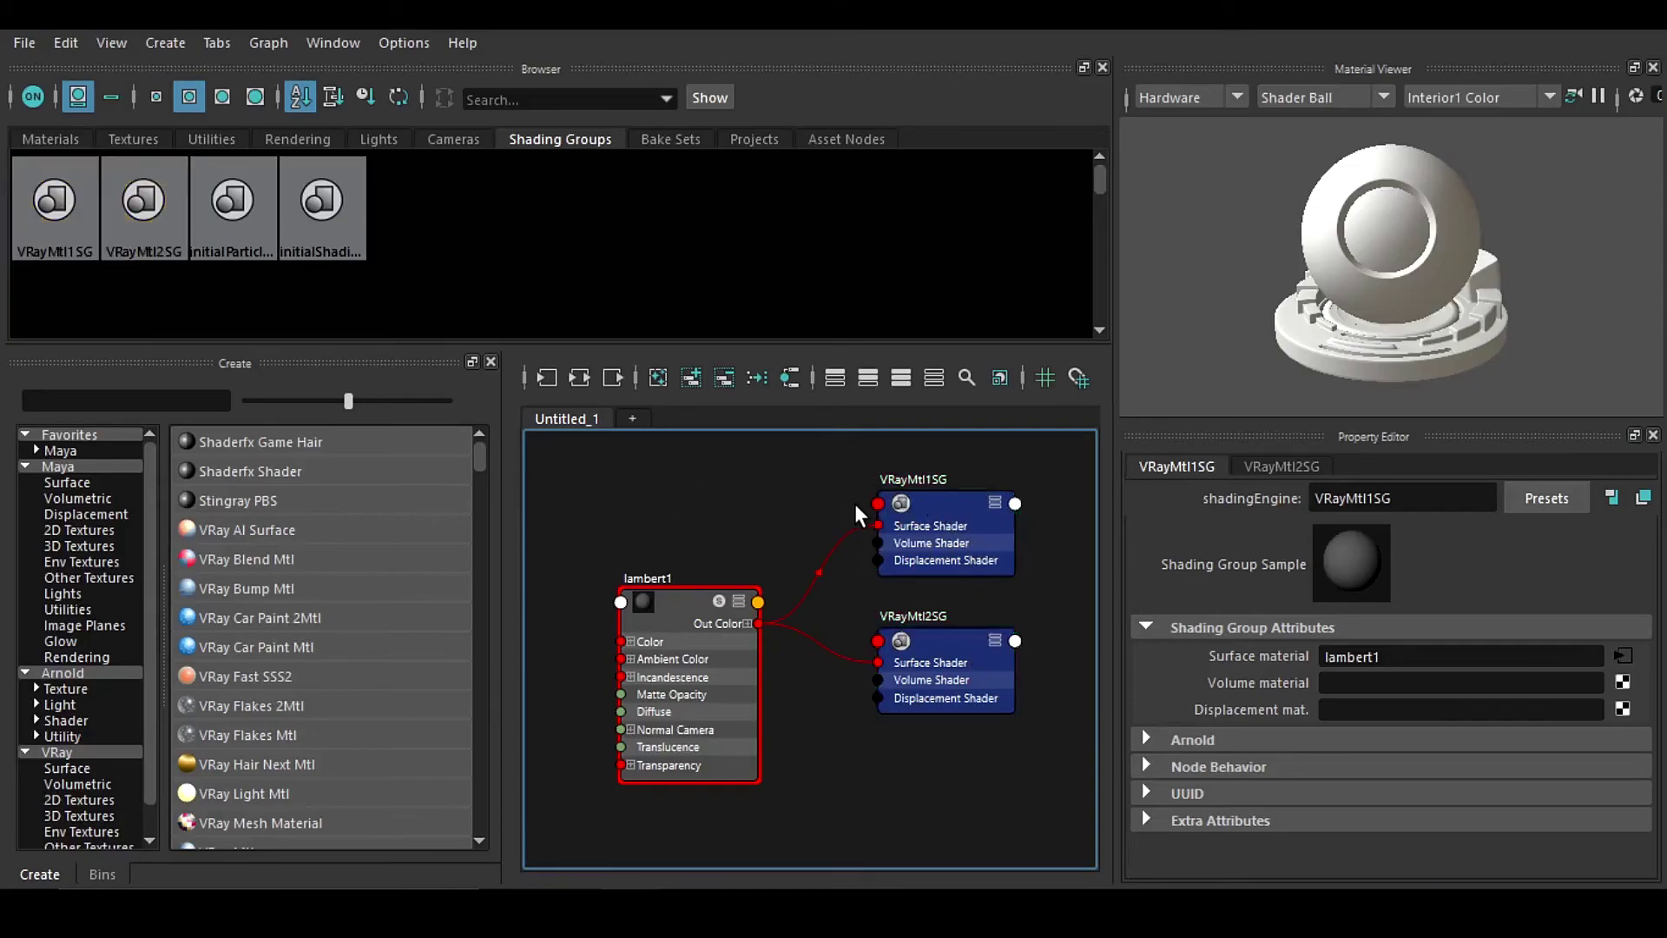
left_click_drag(894, 502, 922, 500)
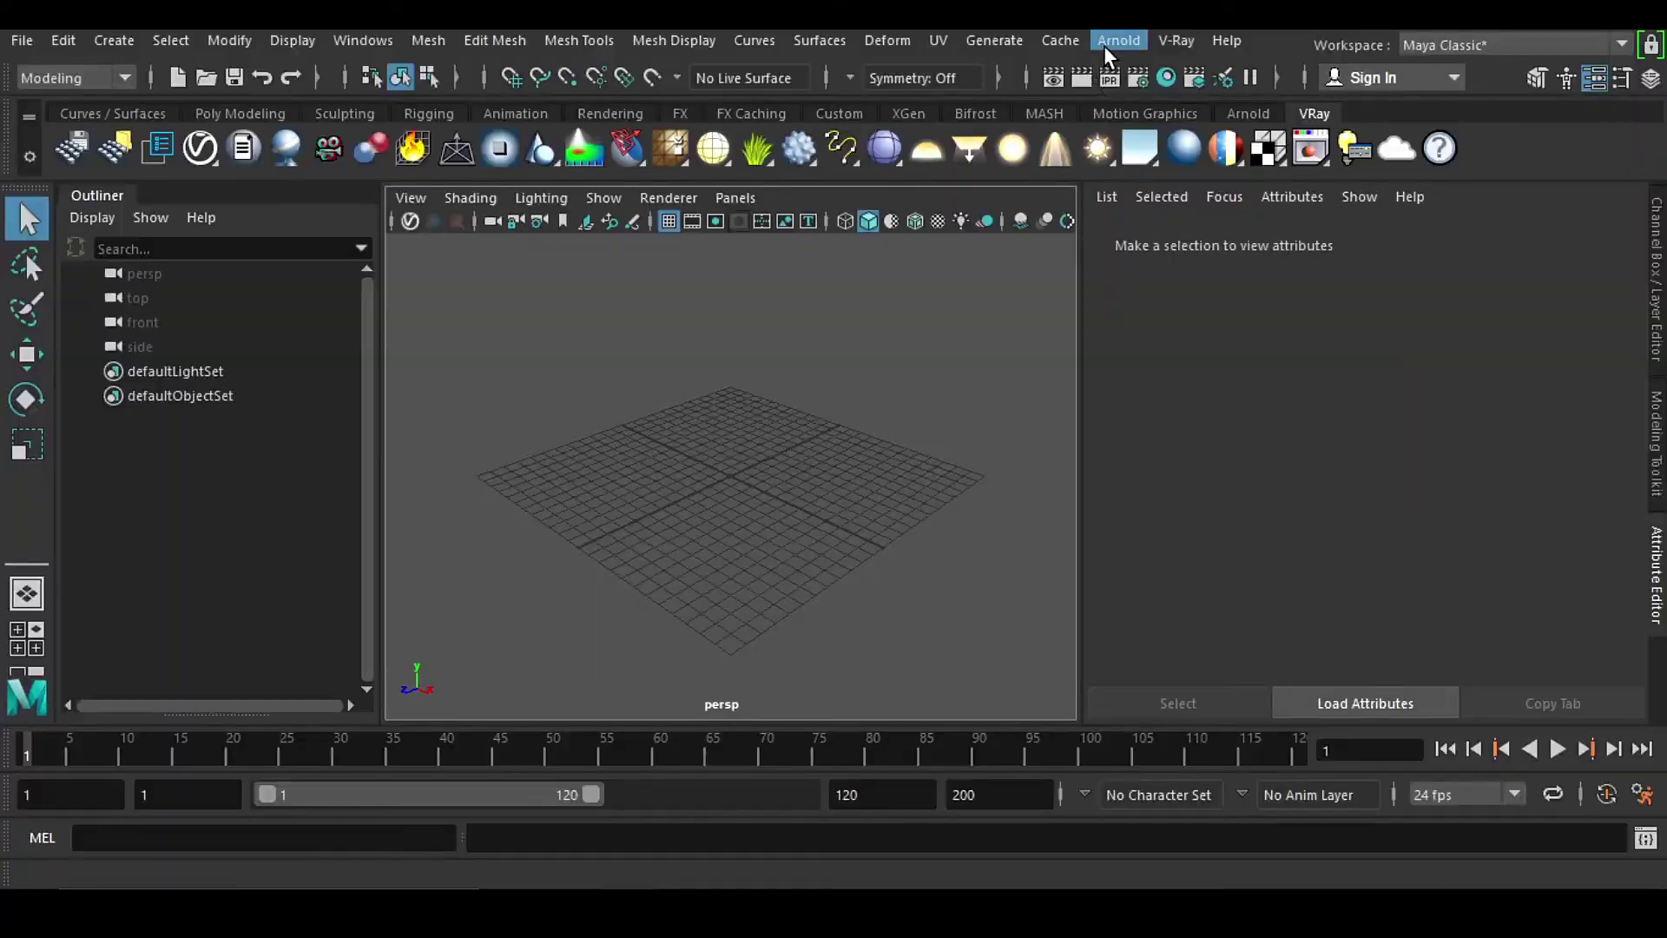
Step: Import the Alembic file ABC.abc into the scene and bring the whole car into view
left_click(1061, 43)
mouse_move(1155, 84)
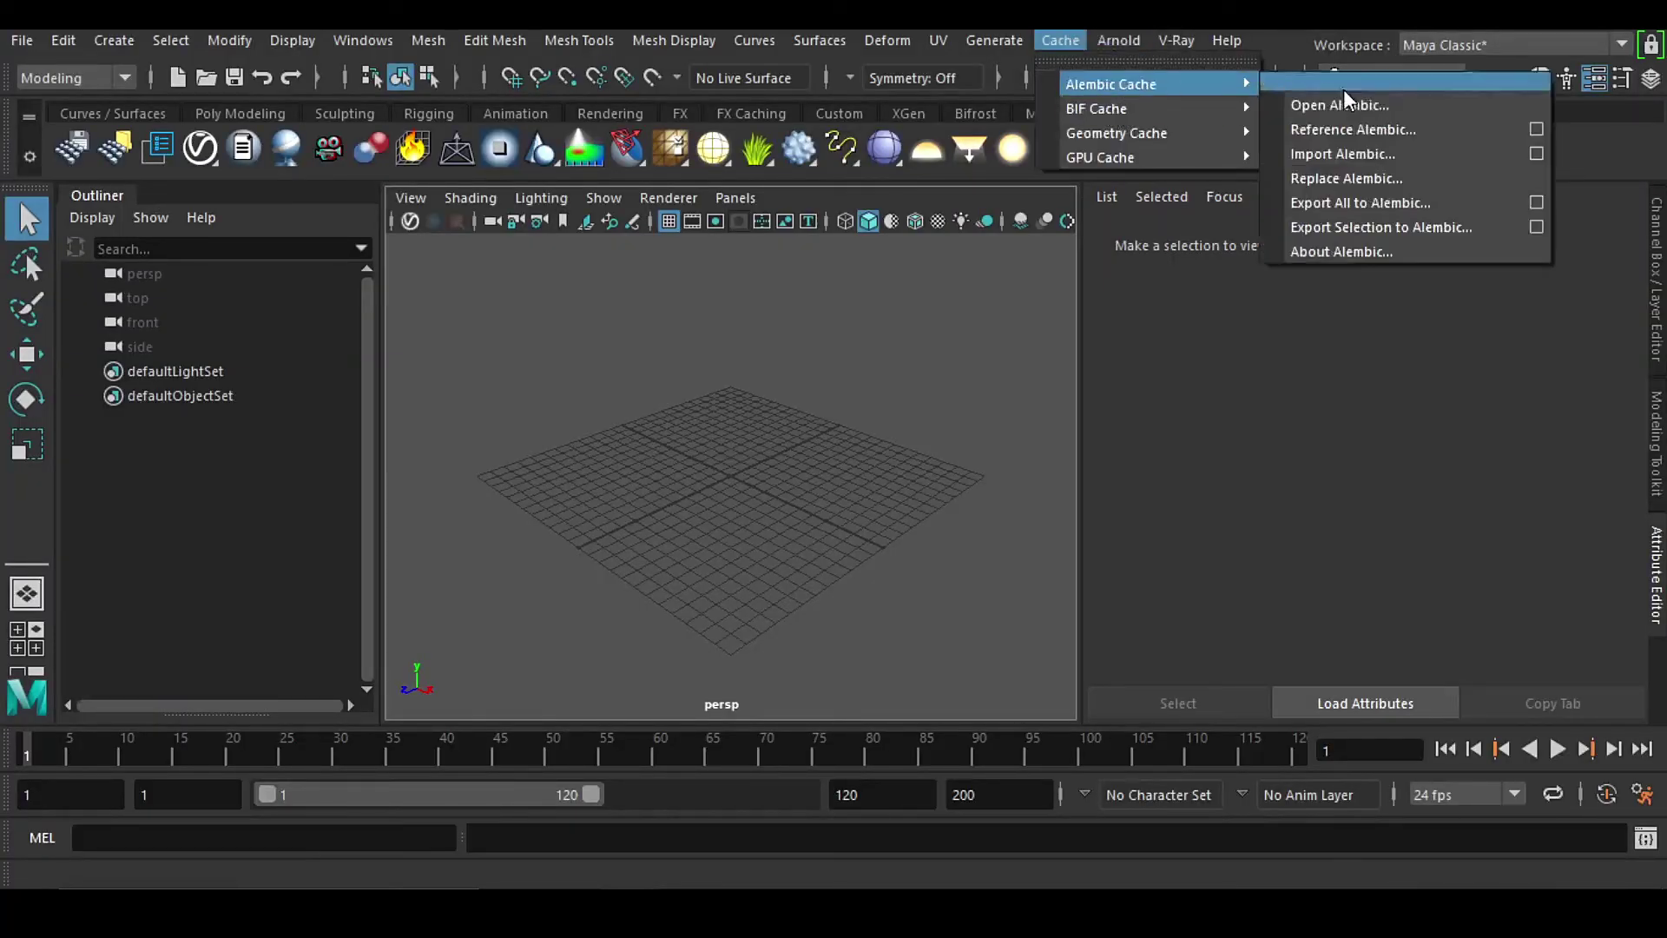
left_click(1403, 153)
double_click(429, 215)
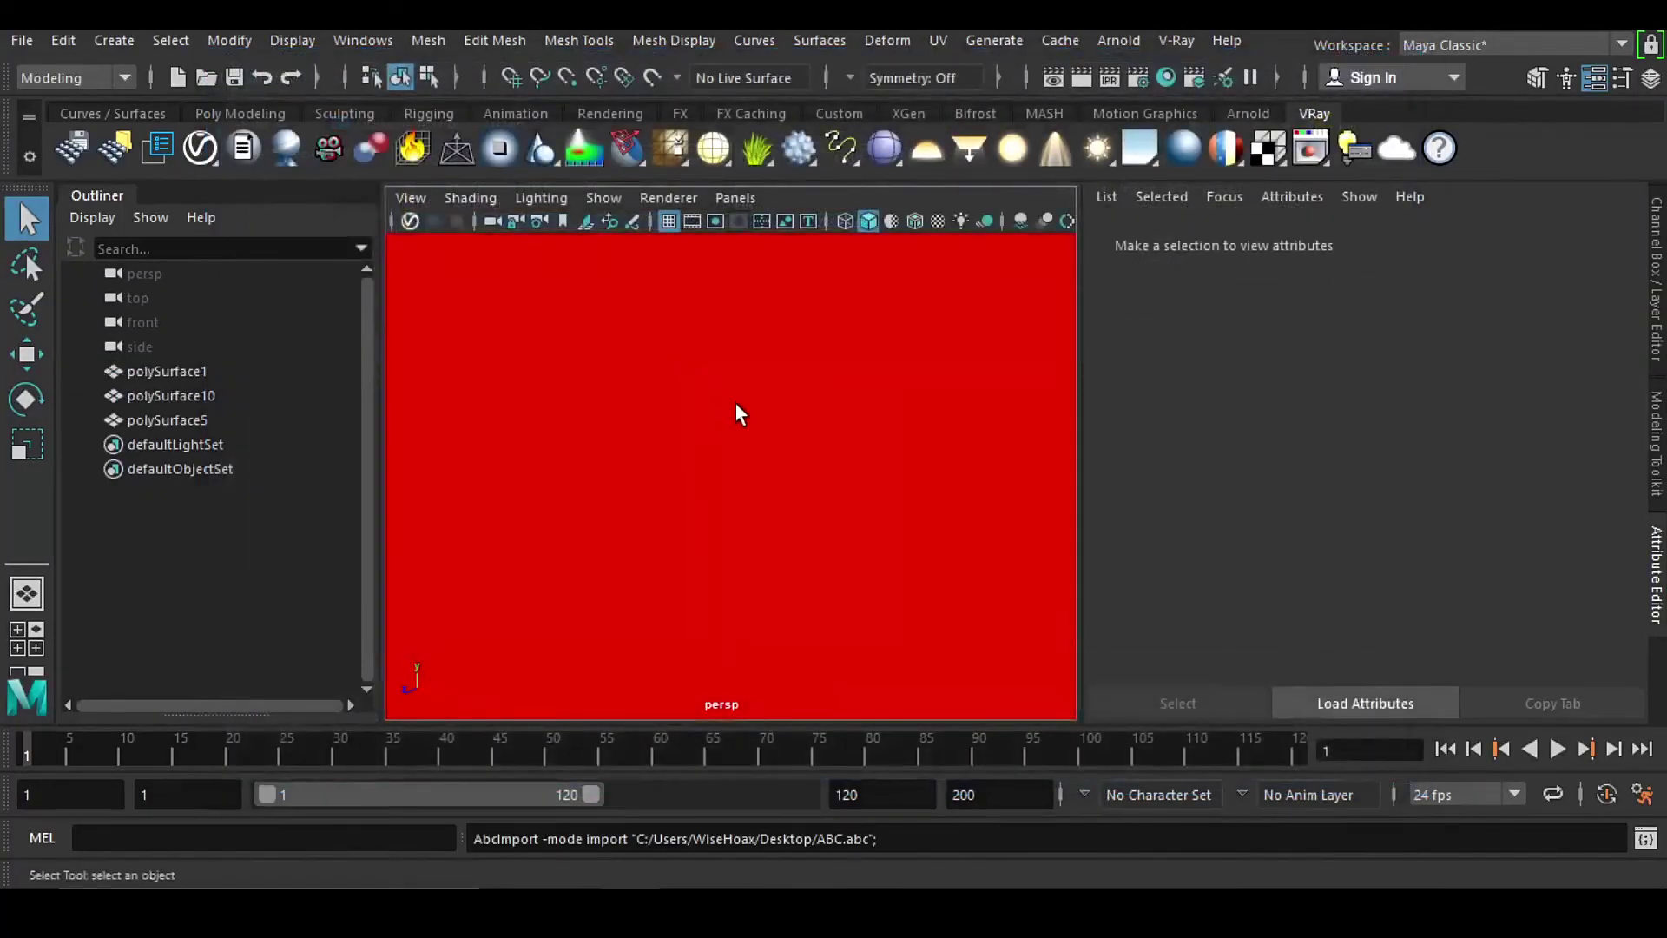
scroll(774, 424, "down", 5)
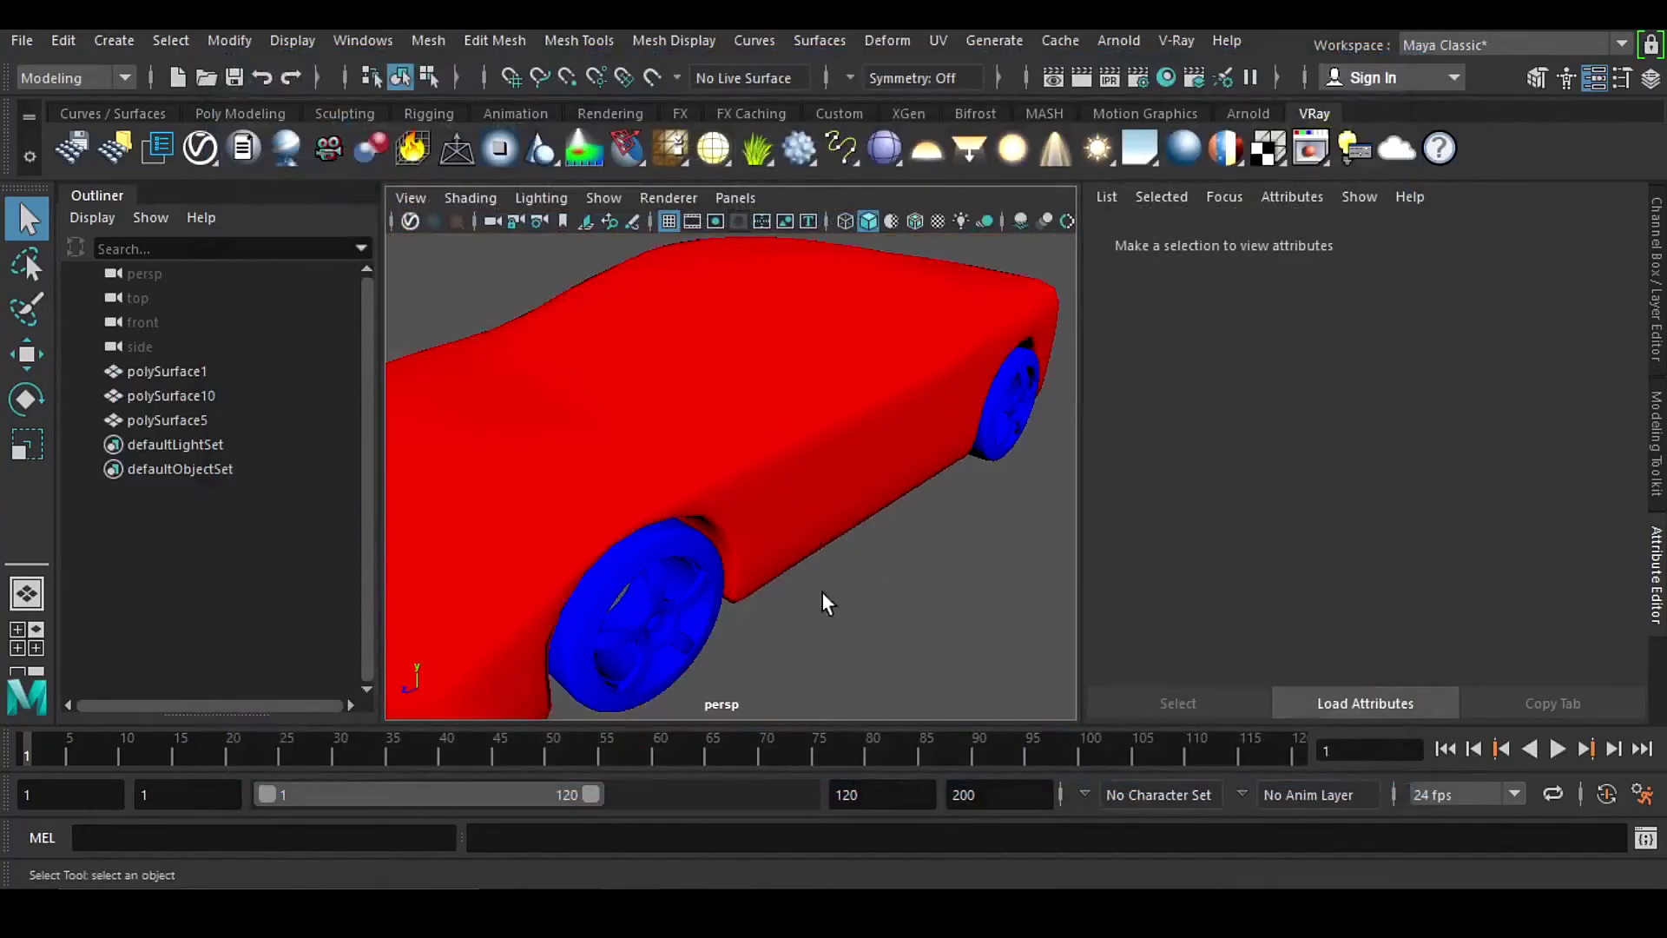
scroll(857, 511, "down", 3)
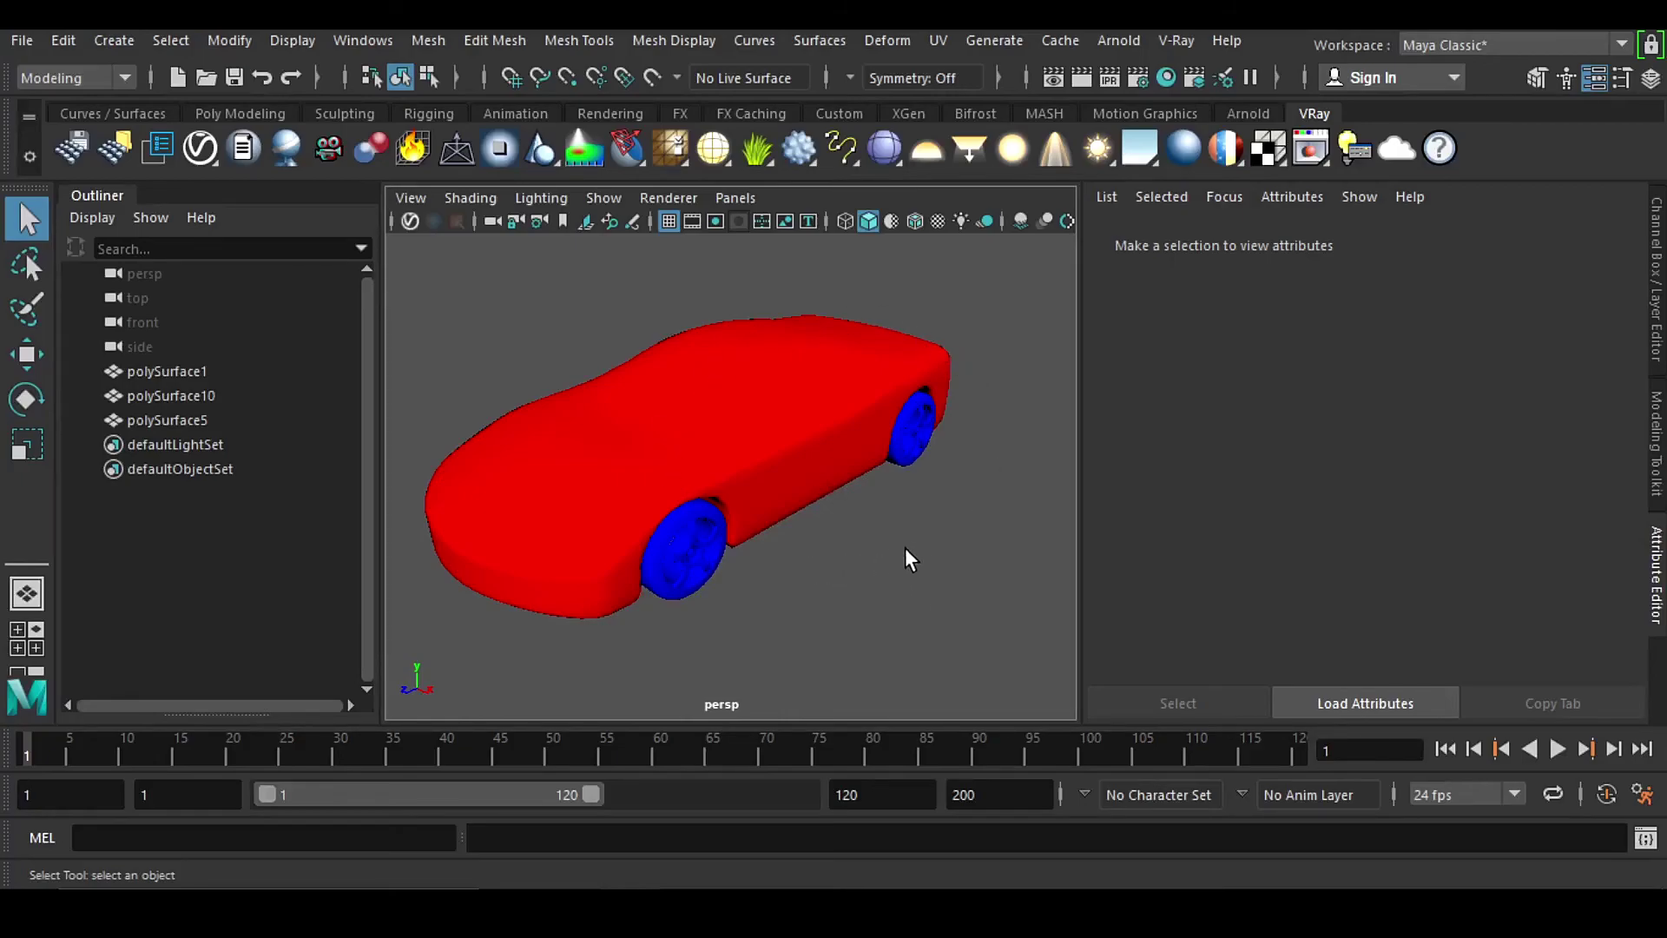
Step: Select the car body to check its assigned material, clear the selection, and inspect the car from another angle
left_click(786, 415)
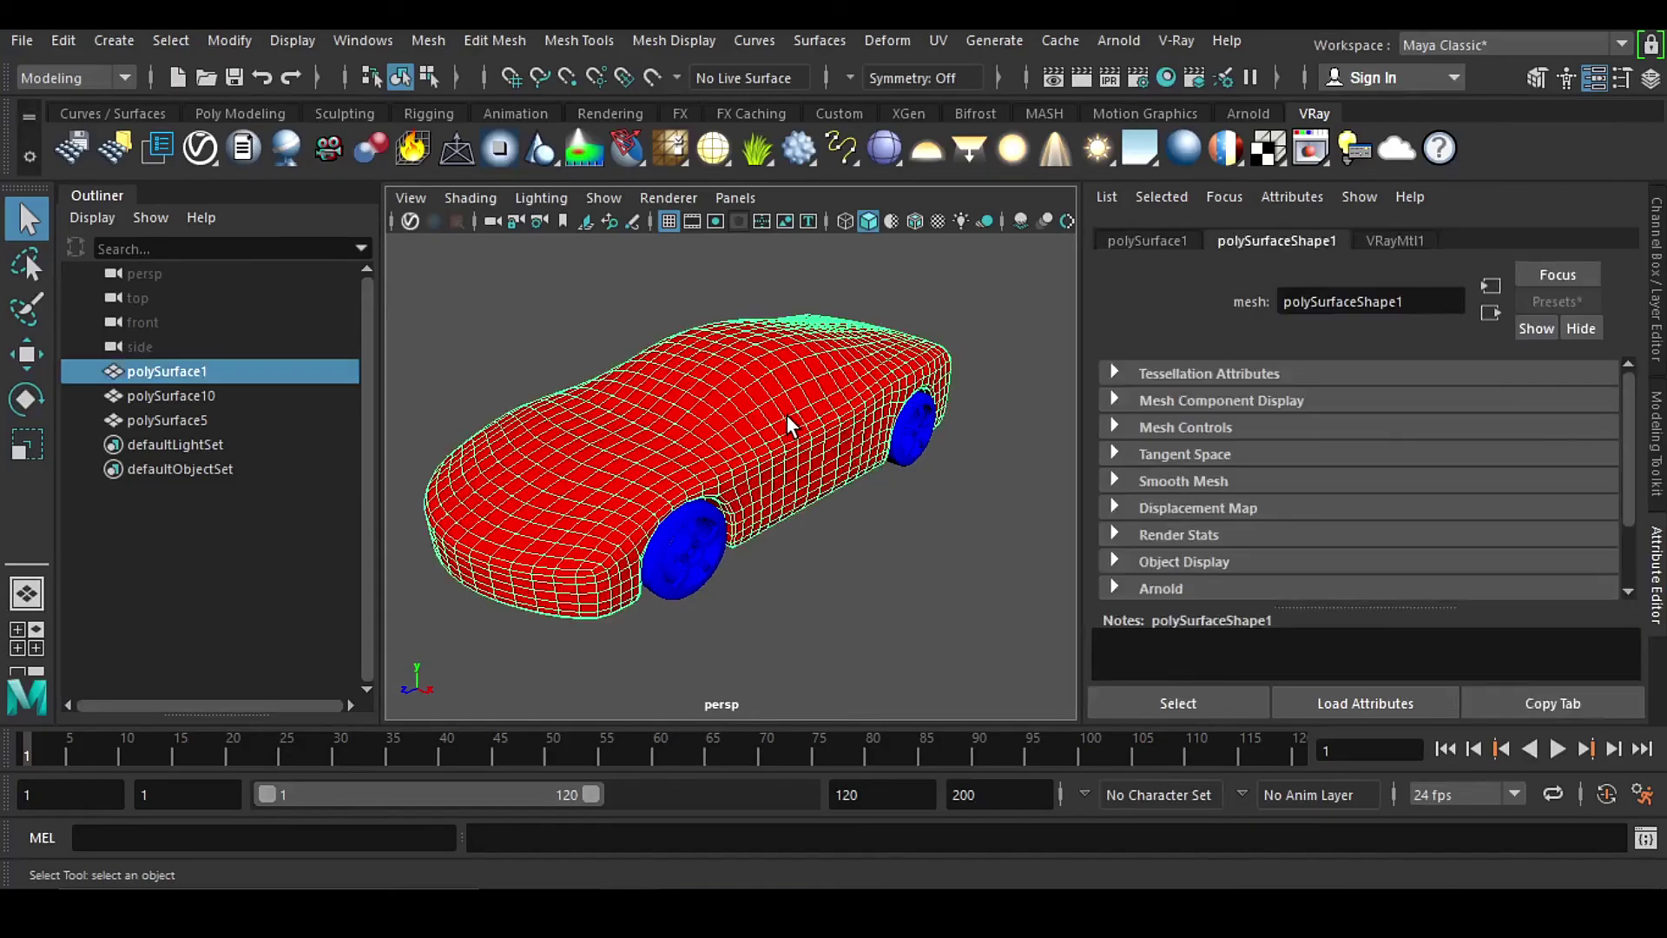
left_click(929, 495)
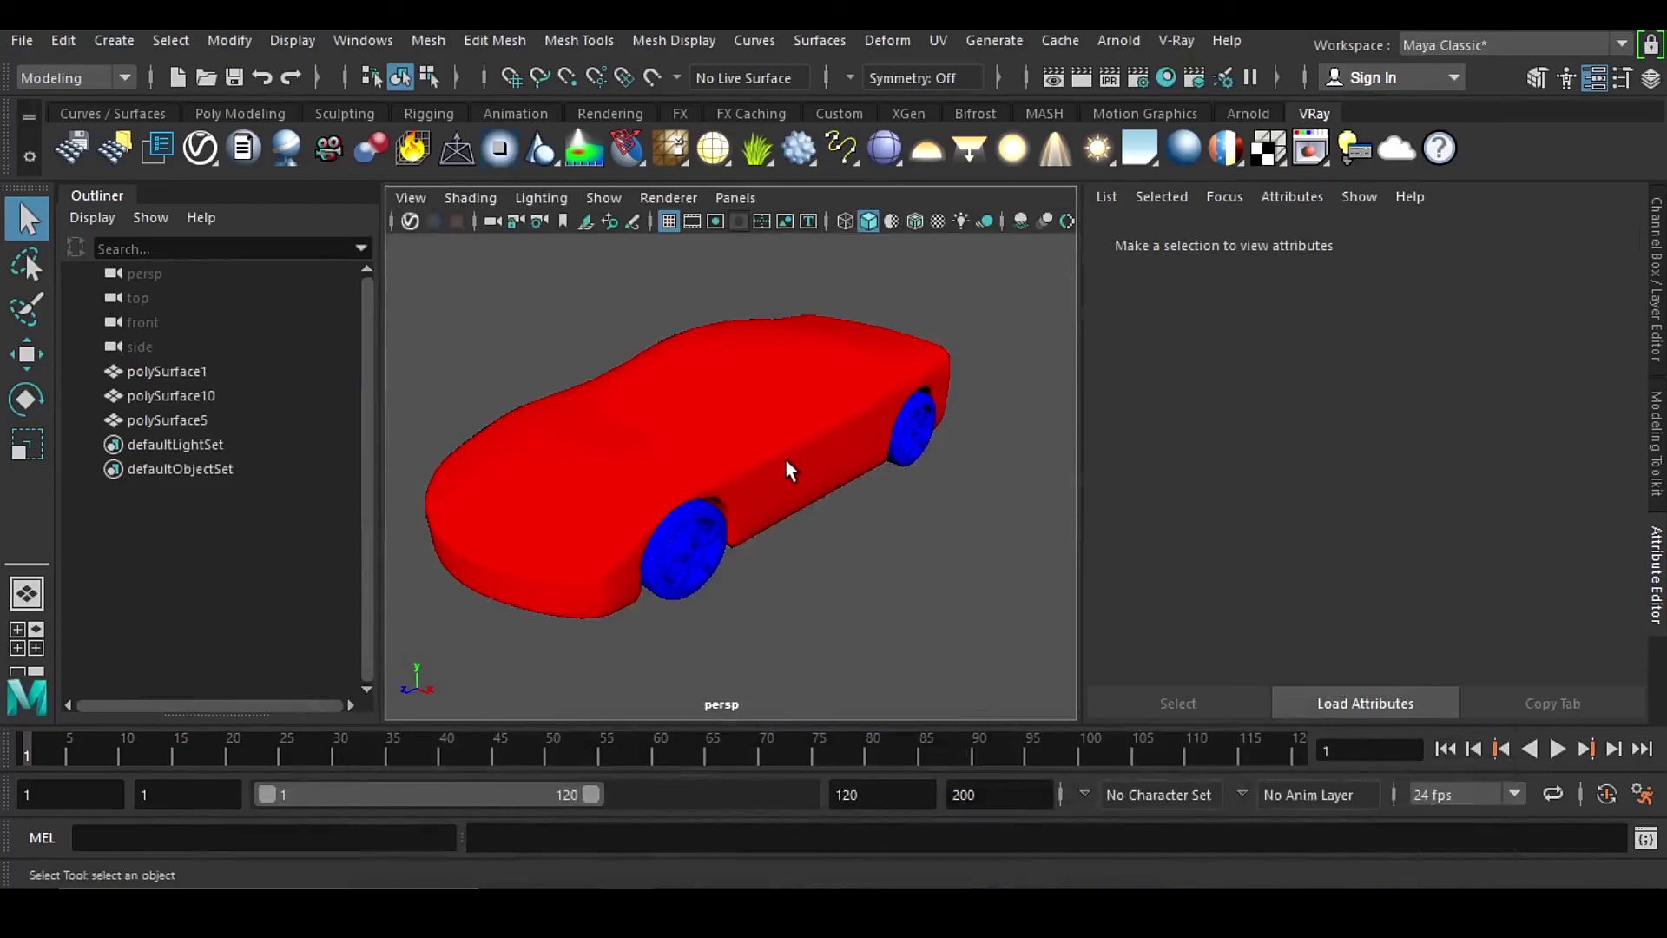
left_click(799, 406)
left_click(916, 491)
left_click_drag(610, 595, 882, 599, "alt")
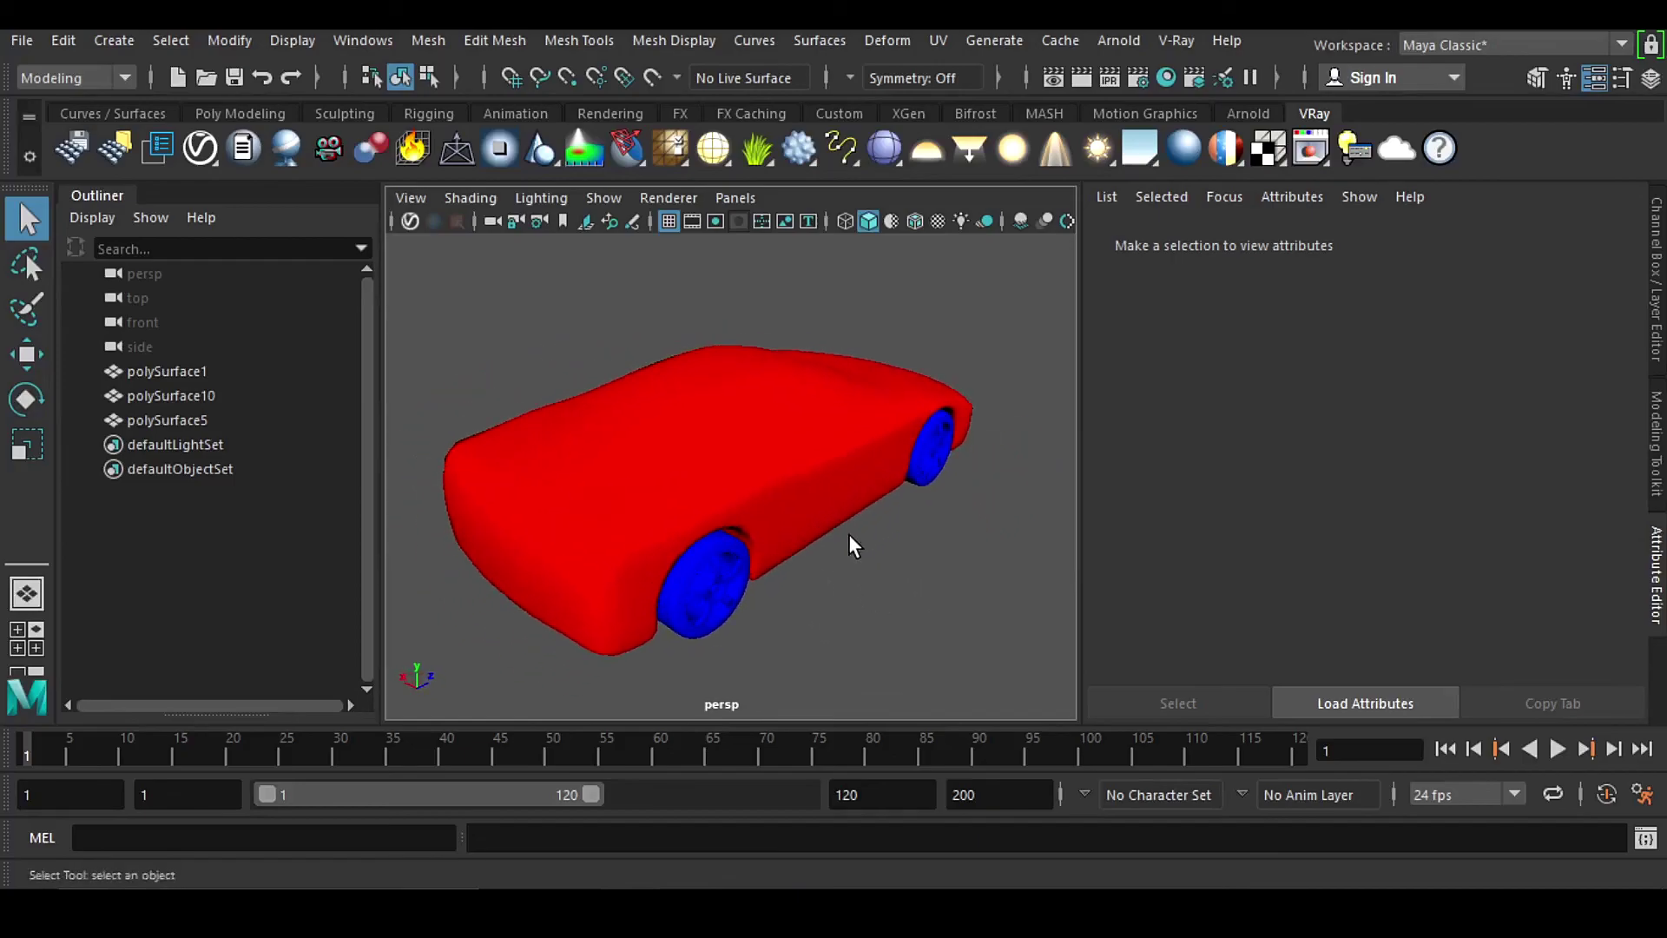